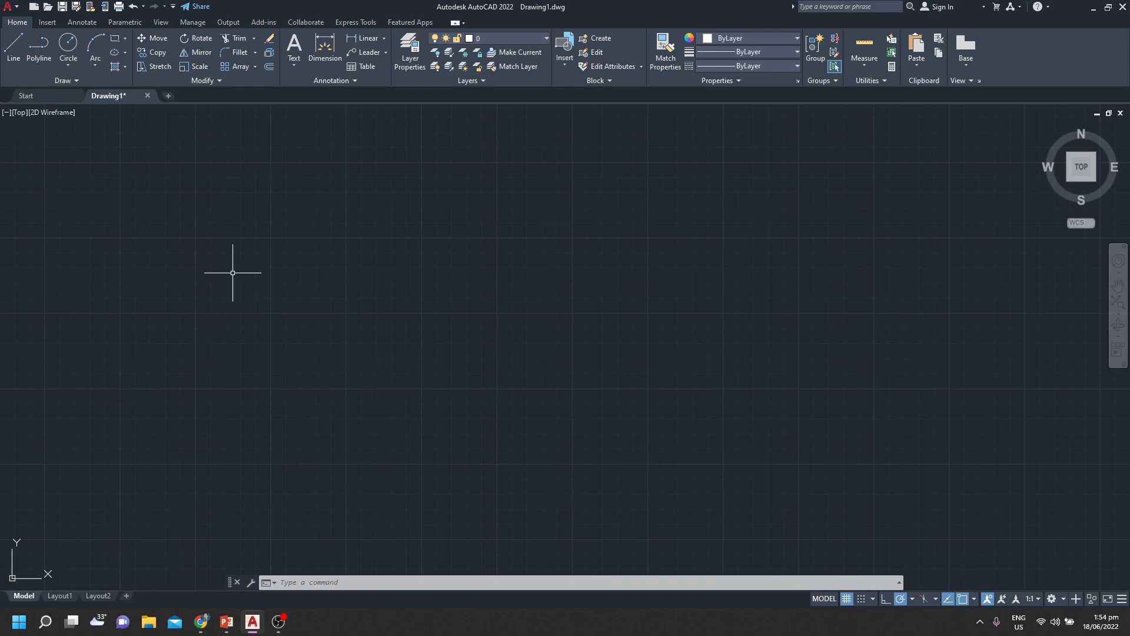
Draw a closed right triangle with the Line command, its right angle at the lower left and vertical leg about 350 units long
text(l)
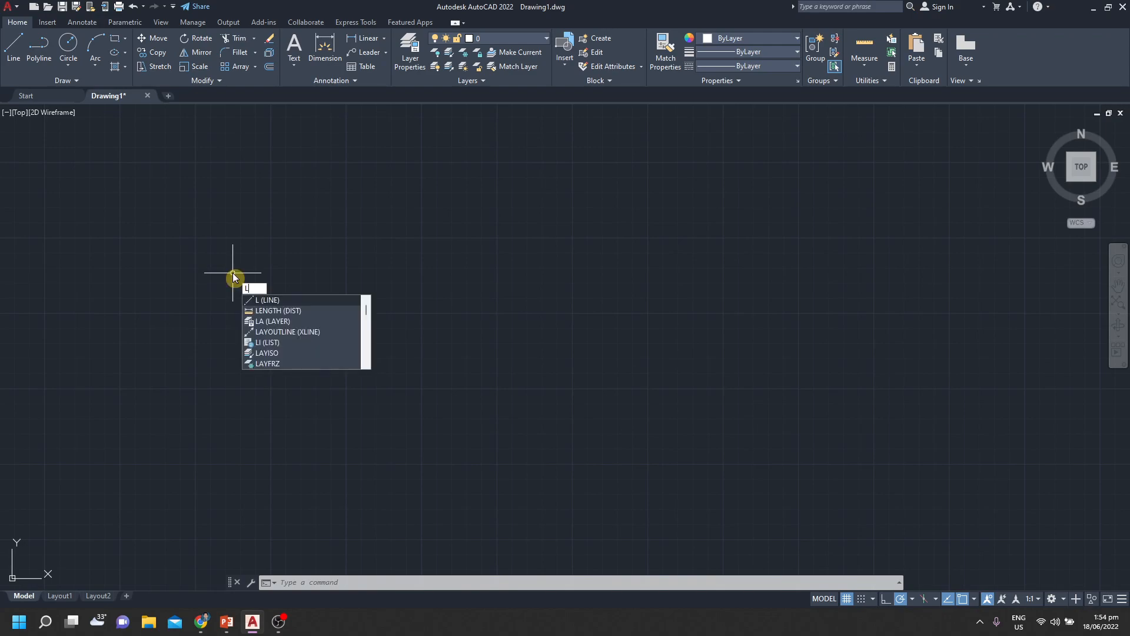
key(Return)
click(238, 250)
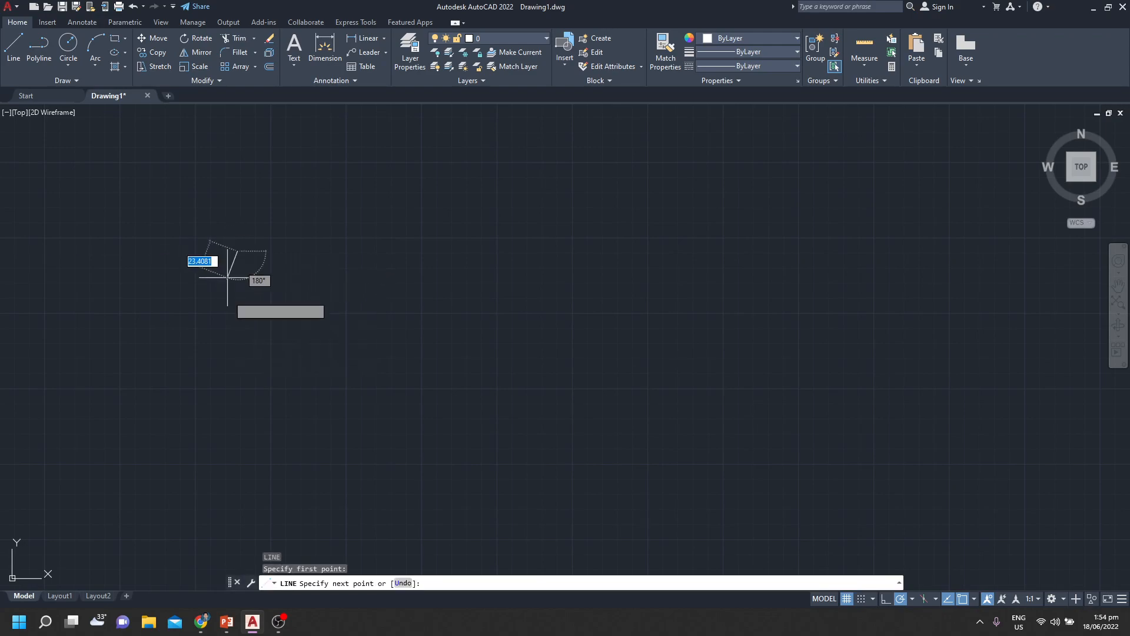
click(237, 360)
click(429, 359)
click(238, 251)
key(Return)
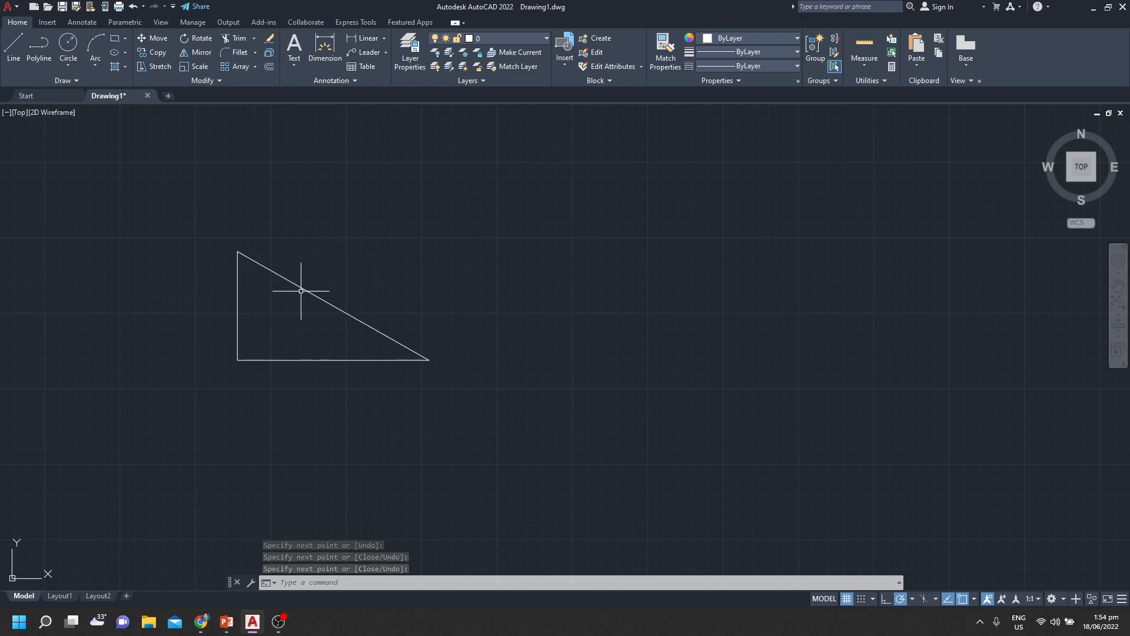
Place the single-line text "R" inside the triangle with height 100 and rotation angle 0
text(T)
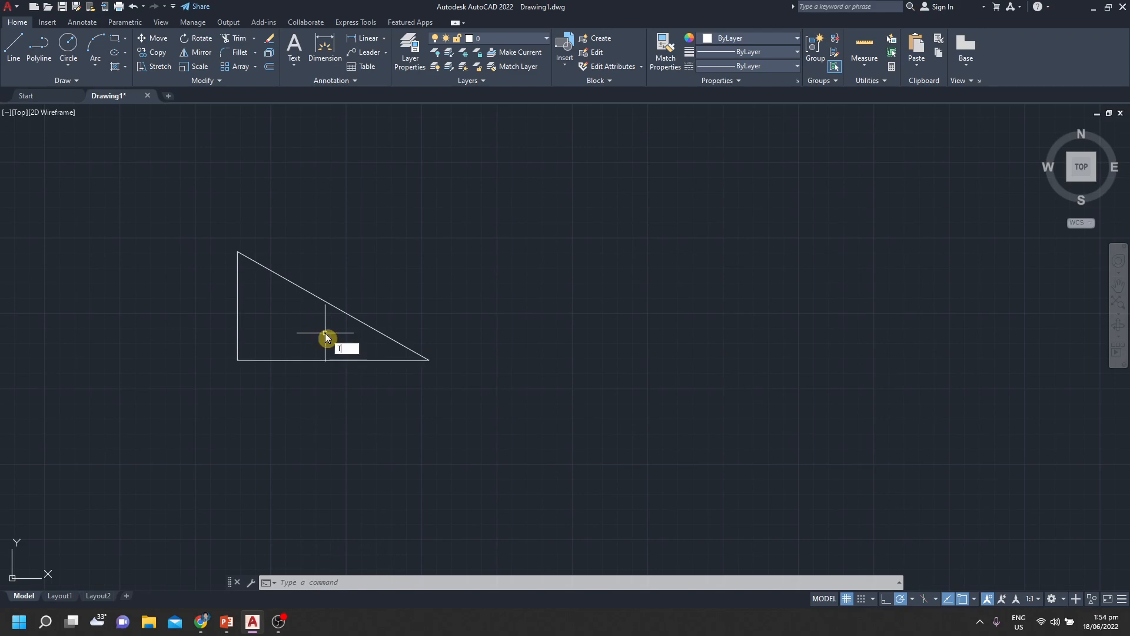
text(EXT)
key(Return)
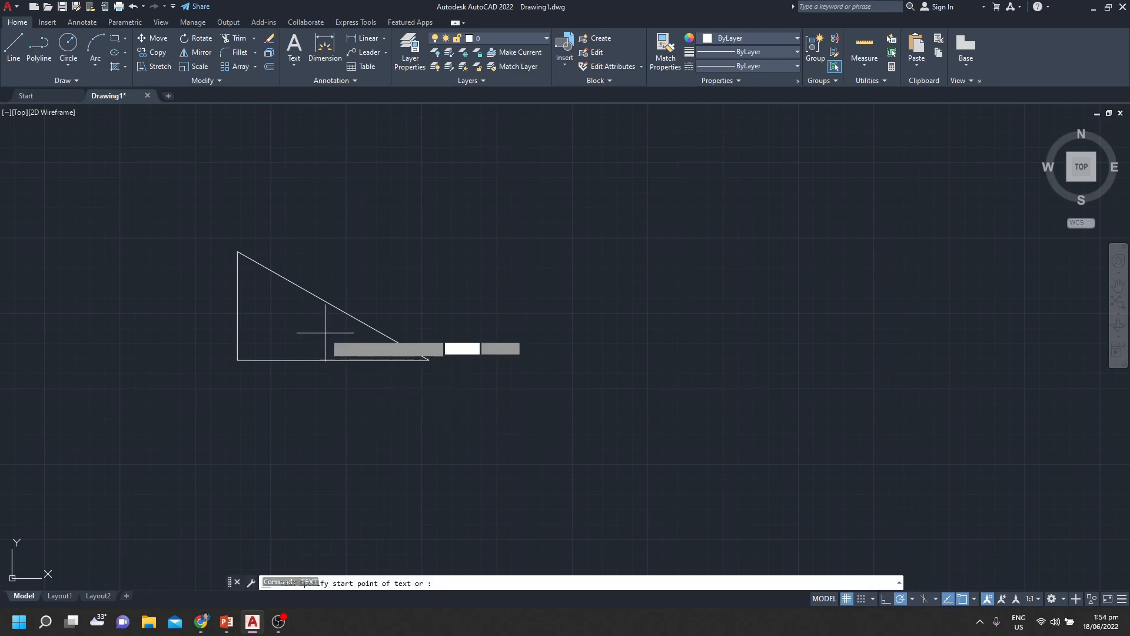
click(265, 309)
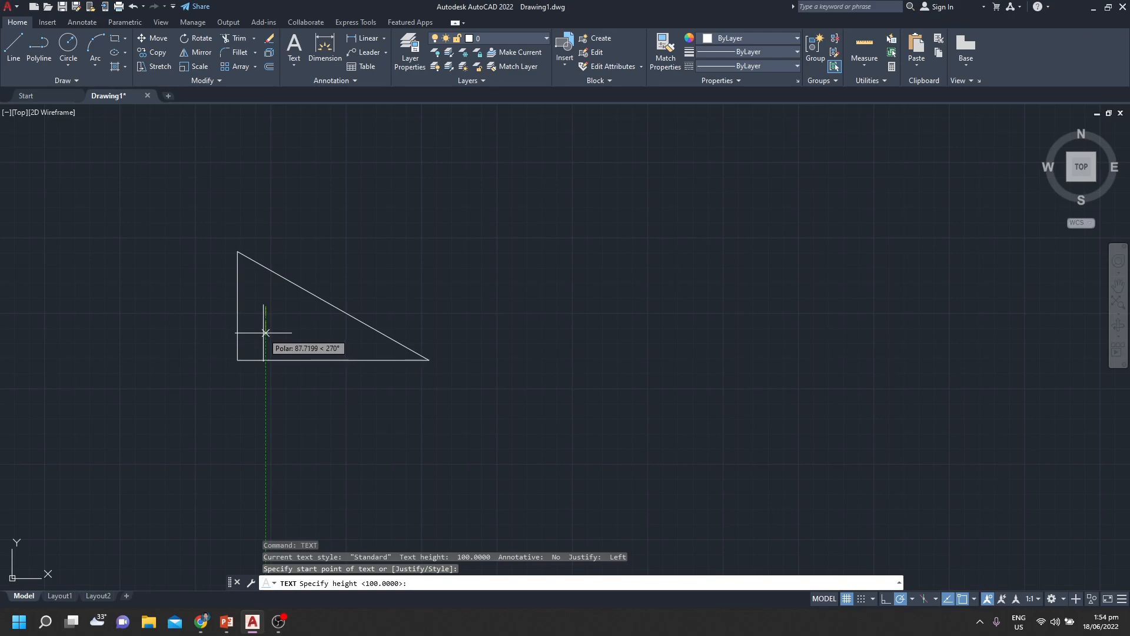
key(Return)
key(Return)
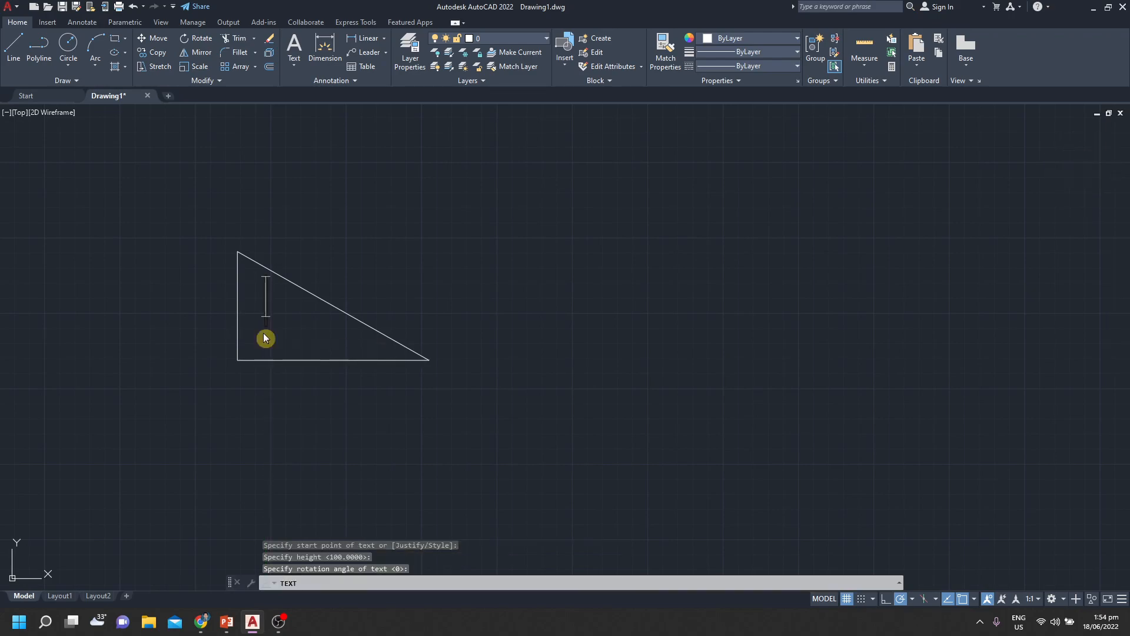
text(R)
key(Escape)
key(Escape)
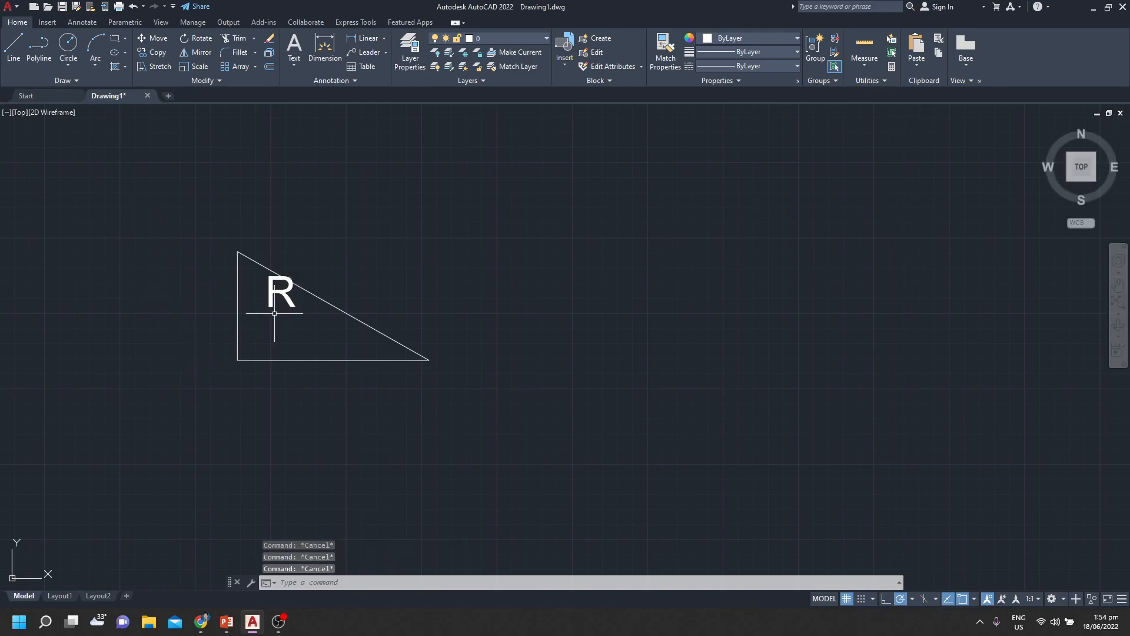
Move the letter R straight down so it sits fully inside the triangle, below the hypotenuse
click(278, 313)
click(248, 268)
click(267, 306)
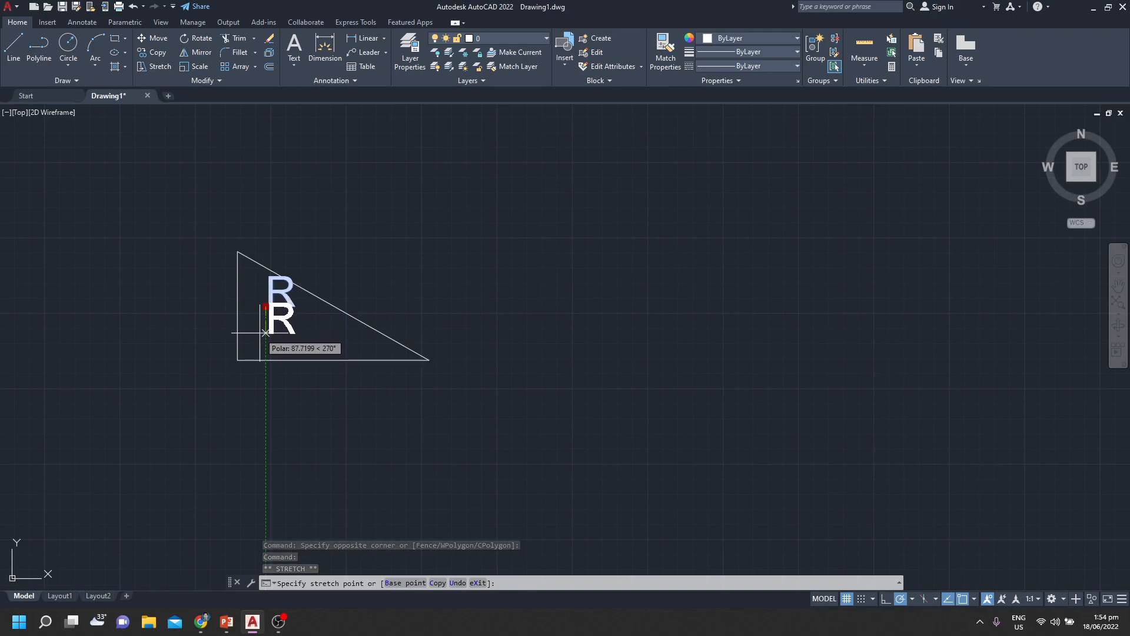
click(266, 334)
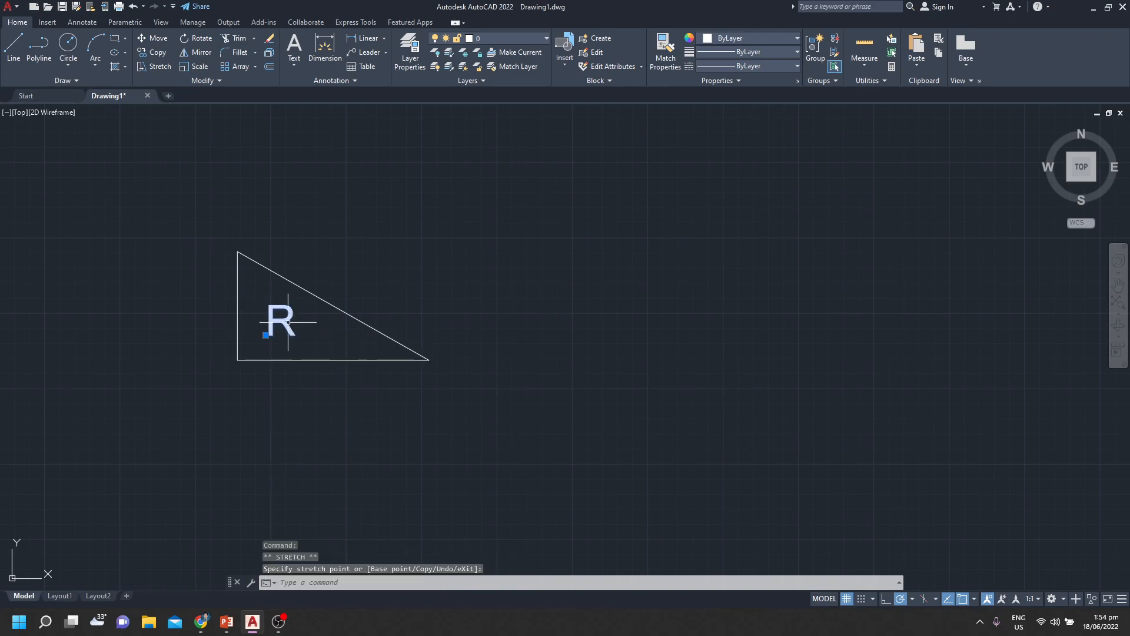
key(Escape)
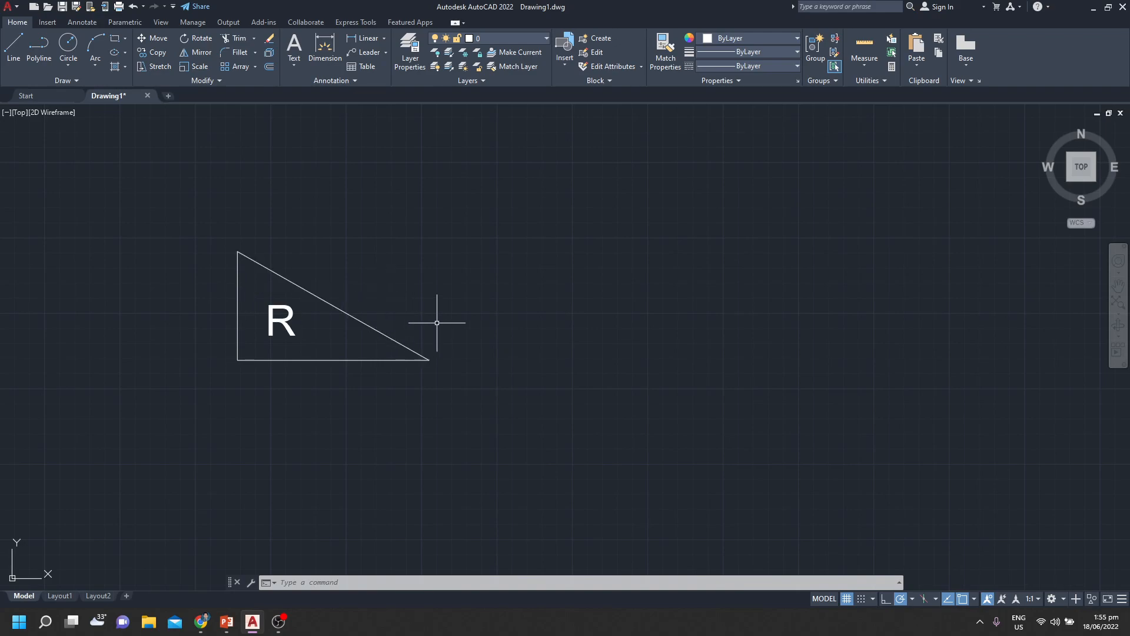
Draw a vertical line upward from the triangle's lower-right corner to the height of its top corner
text(l)
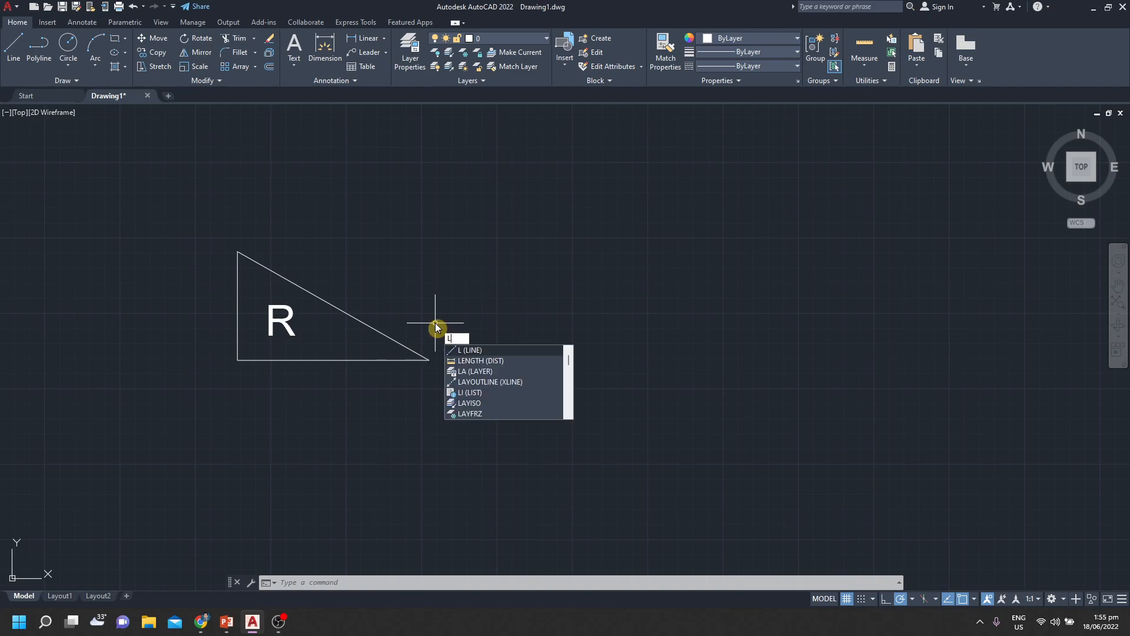
key(Return)
click(429, 352)
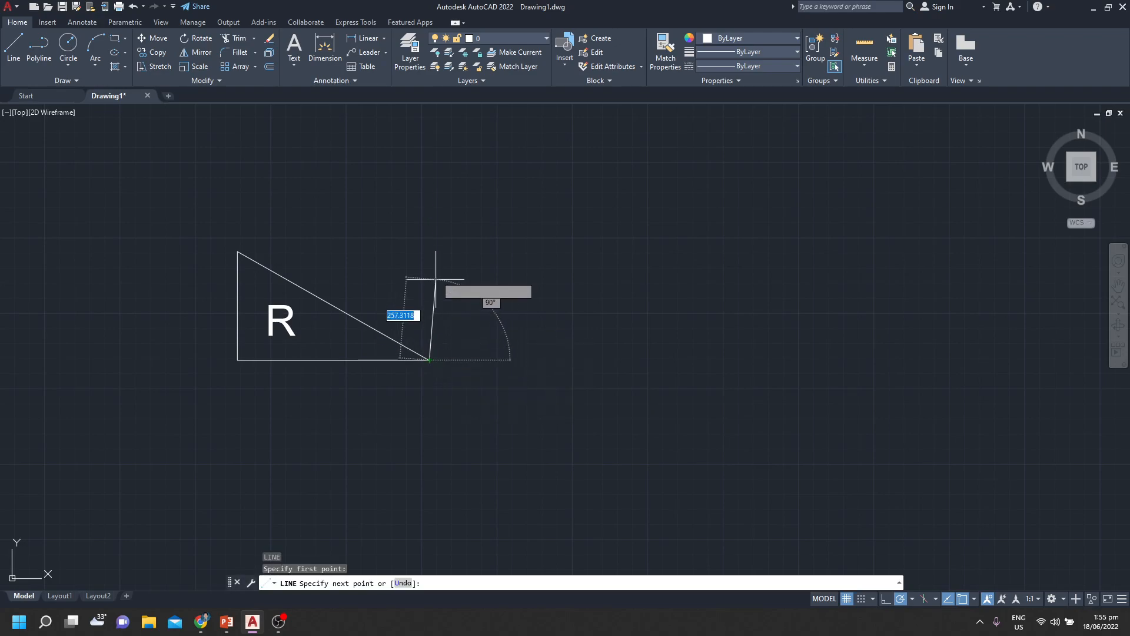
click(429, 251)
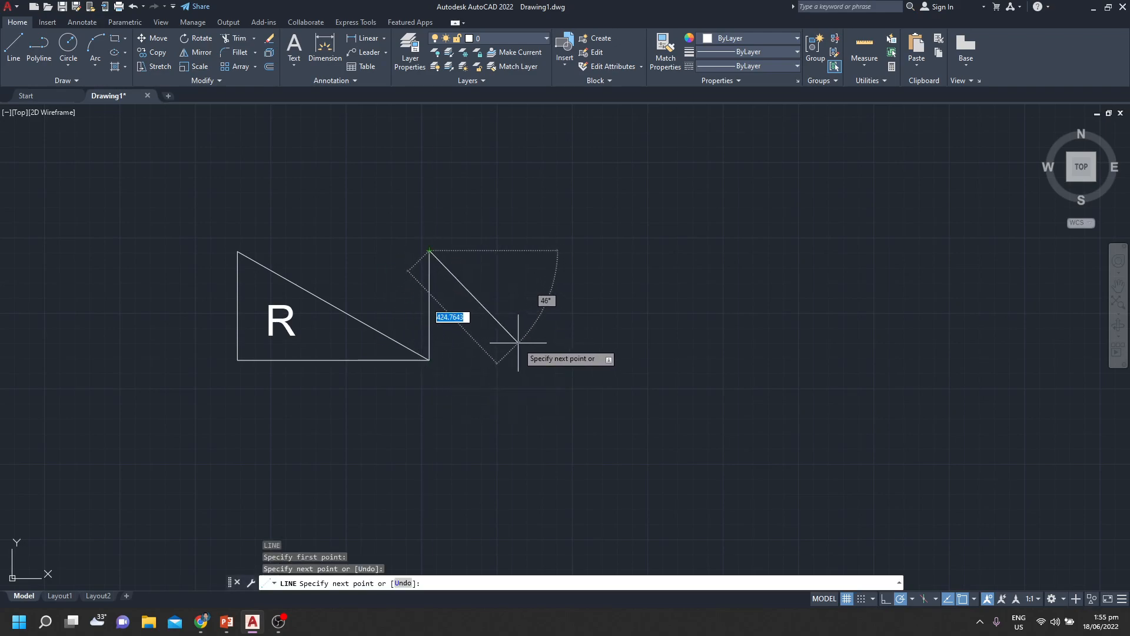
key(Return)
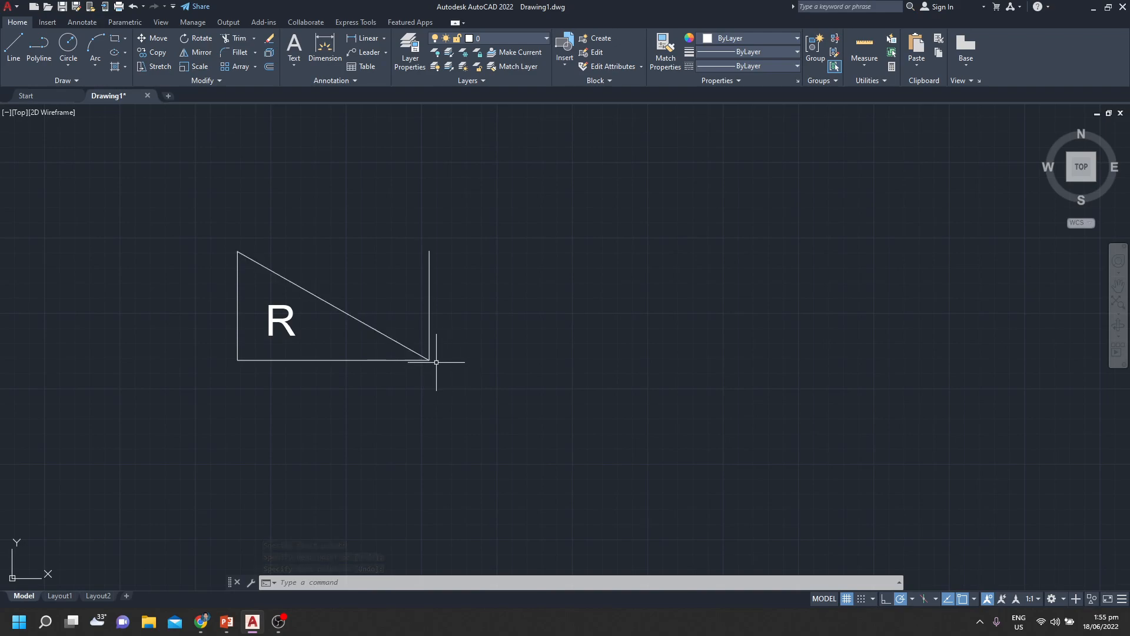
text(m)
key(Return)
click(421, 272)
click(434, 277)
click(430, 291)
key(Return)
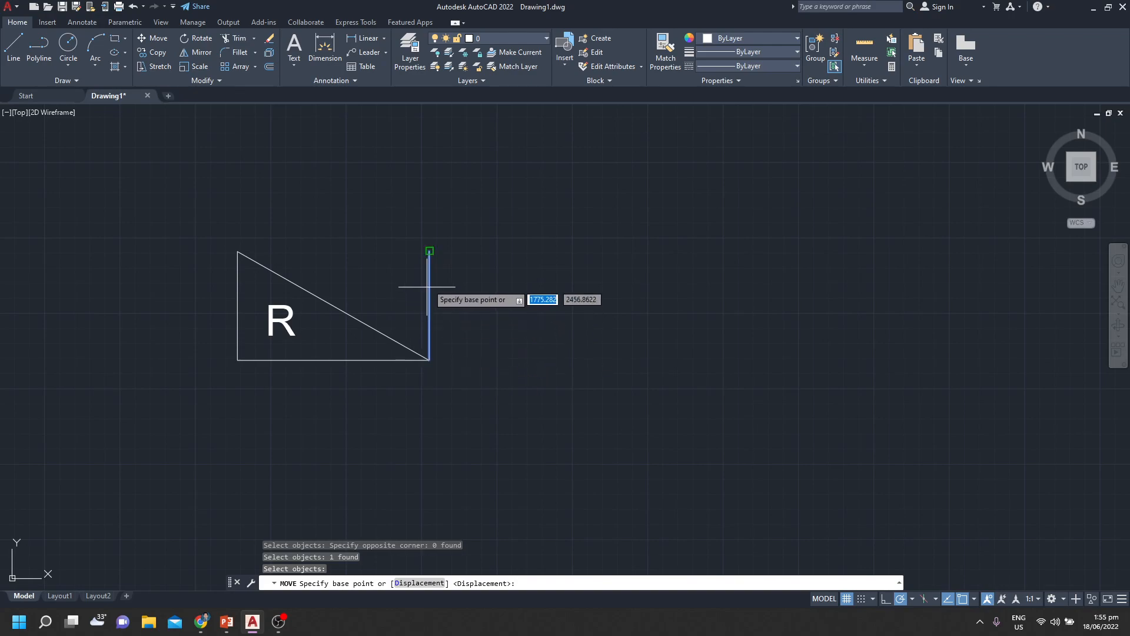
click(434, 253)
key(Escape)
key(Escape)
key(Escape)
key(Escape)
Move the vertical line by its midpoint down onto the triangle's lower-right corner
click(431, 266)
click(428, 276)
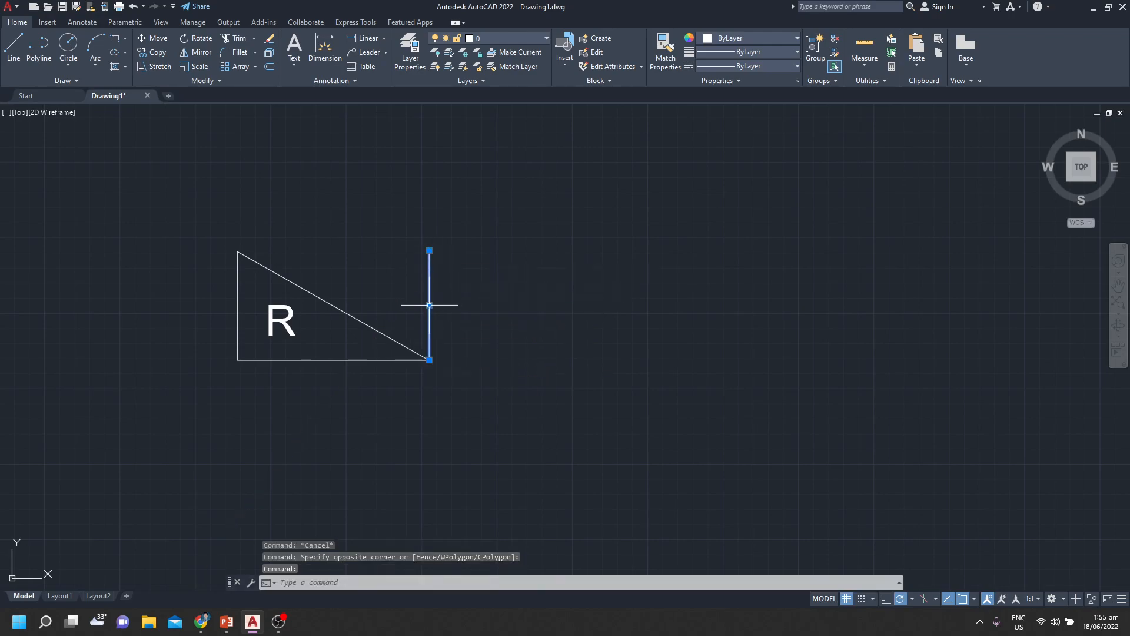
click(429, 305)
click(429, 360)
text(m)
key(Return)
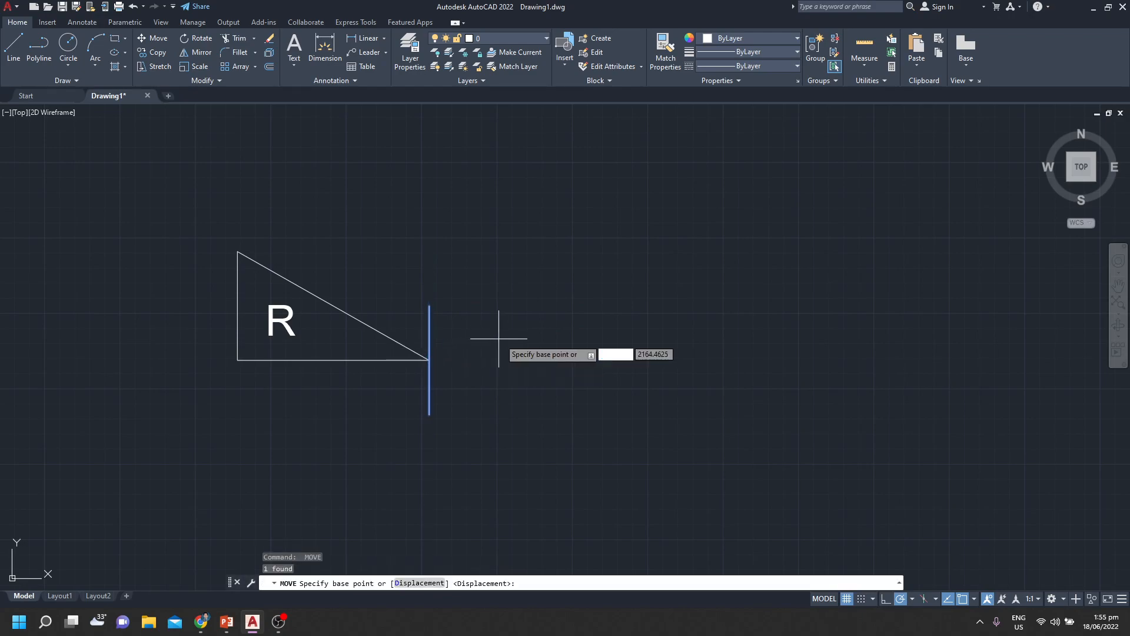
key(Escape)
key(Escape)
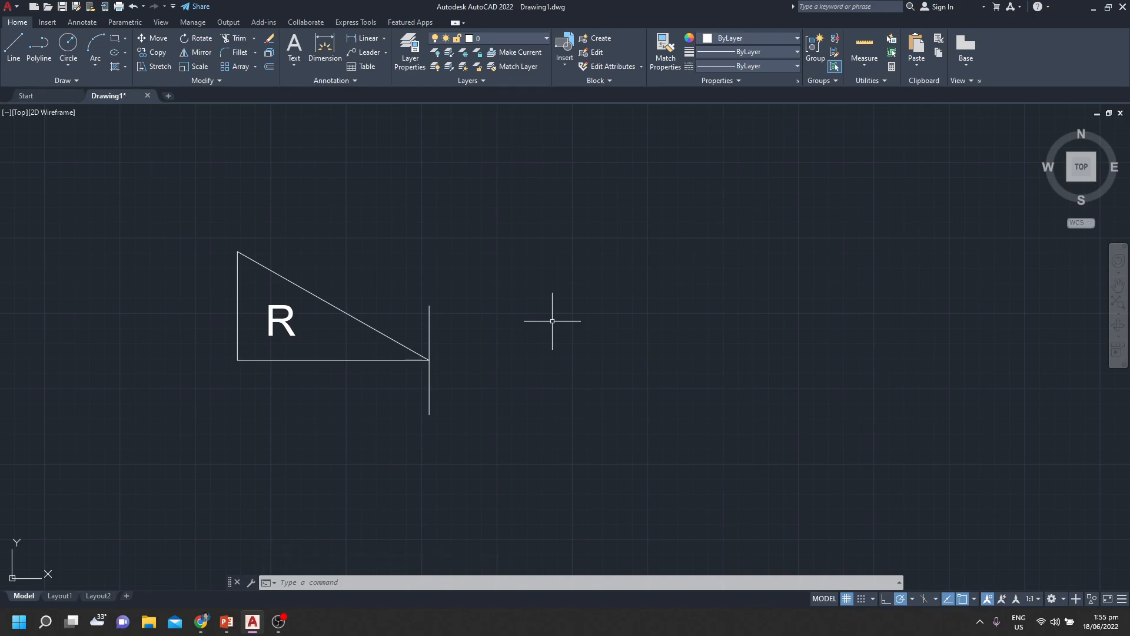
Mirror the triangle and its letter R across the vertical line, using the line's two endpoints and keeping the source objects
text(MI)
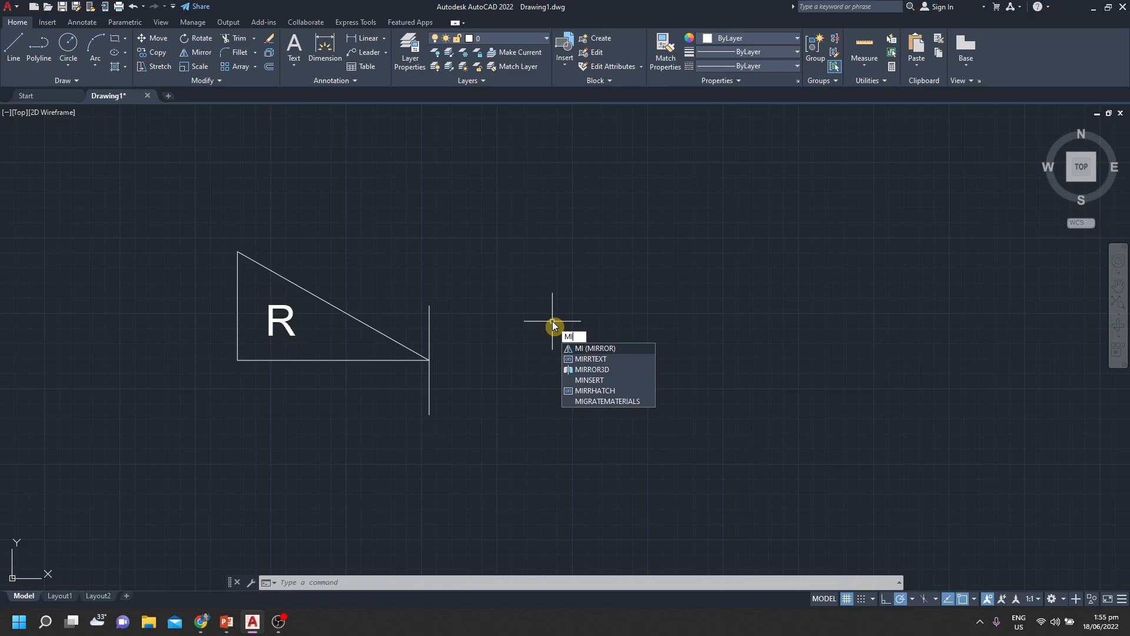
text(RRO)
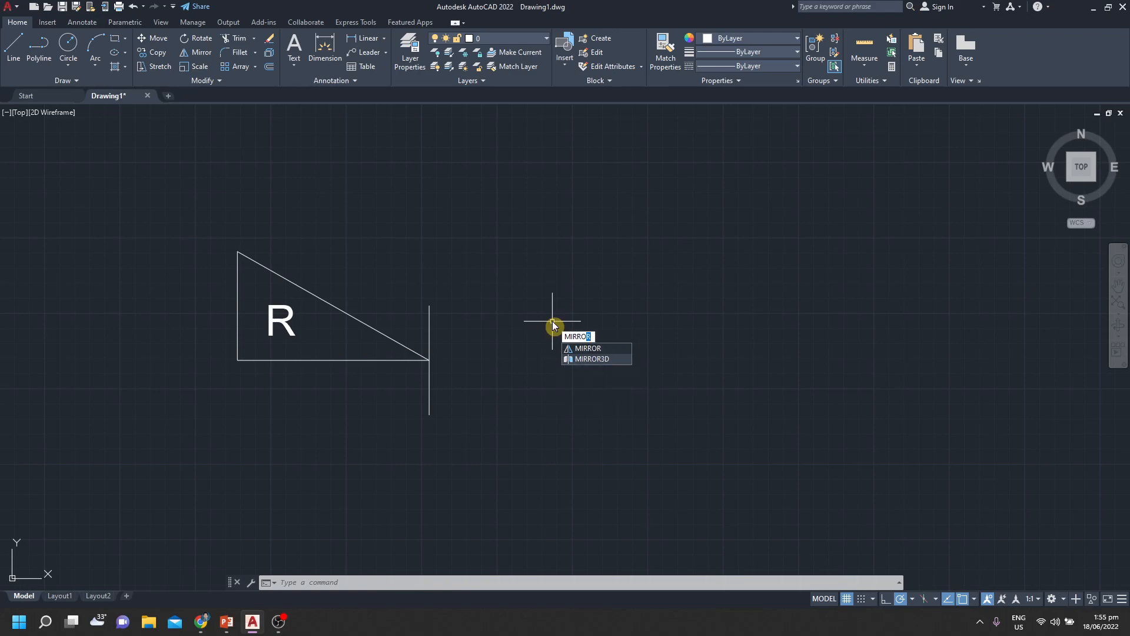
text(R)
key(Return)
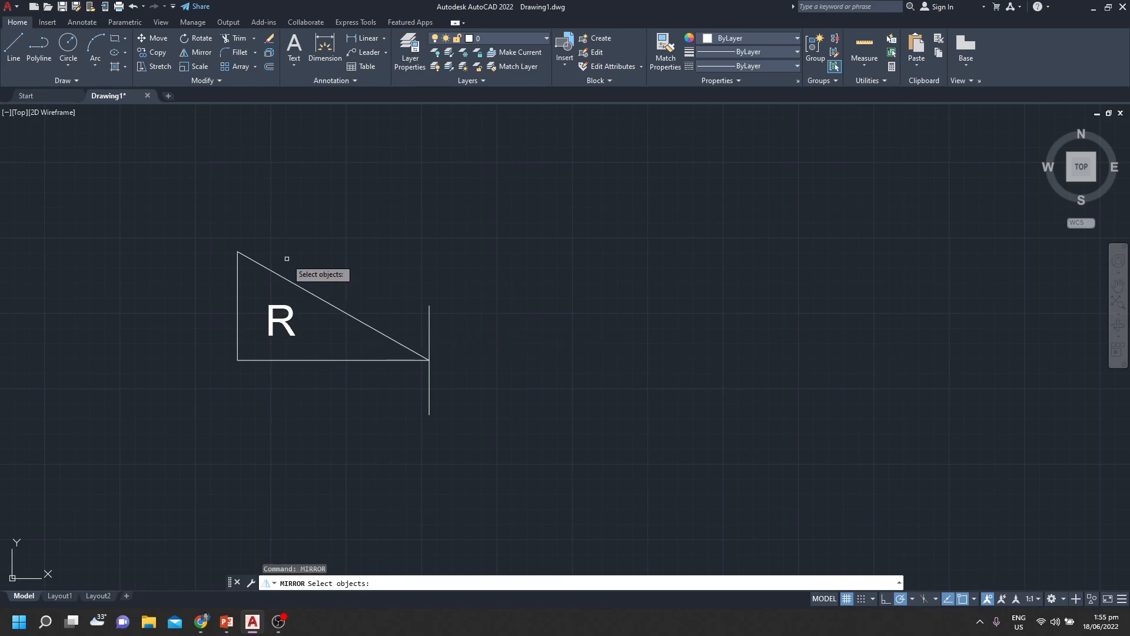
click(354, 236)
click(221, 385)
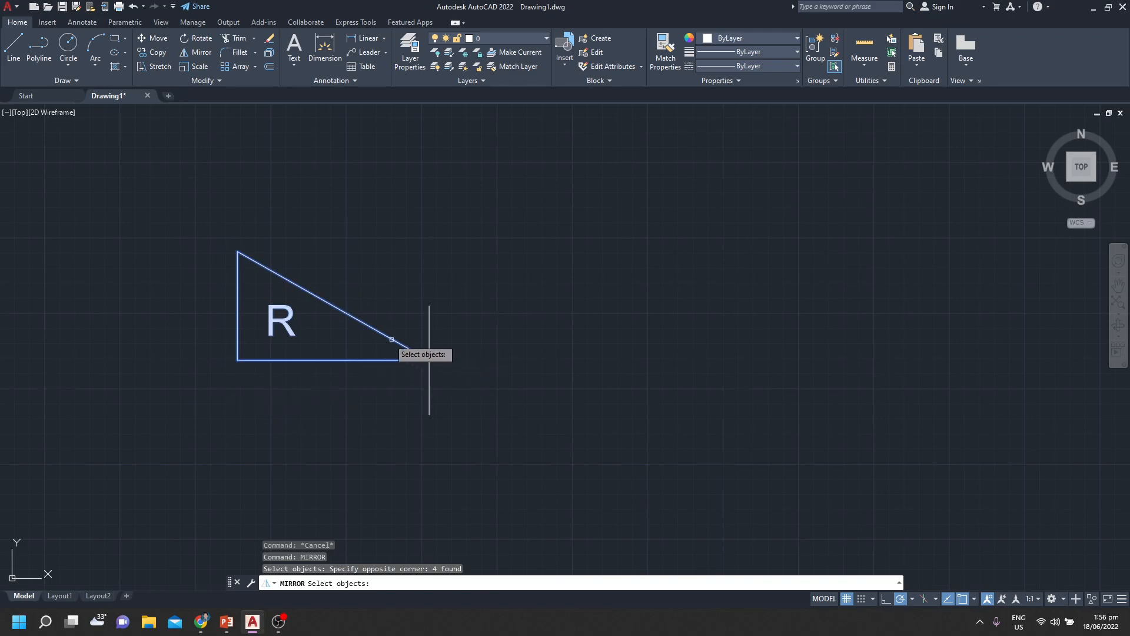
key(Return)
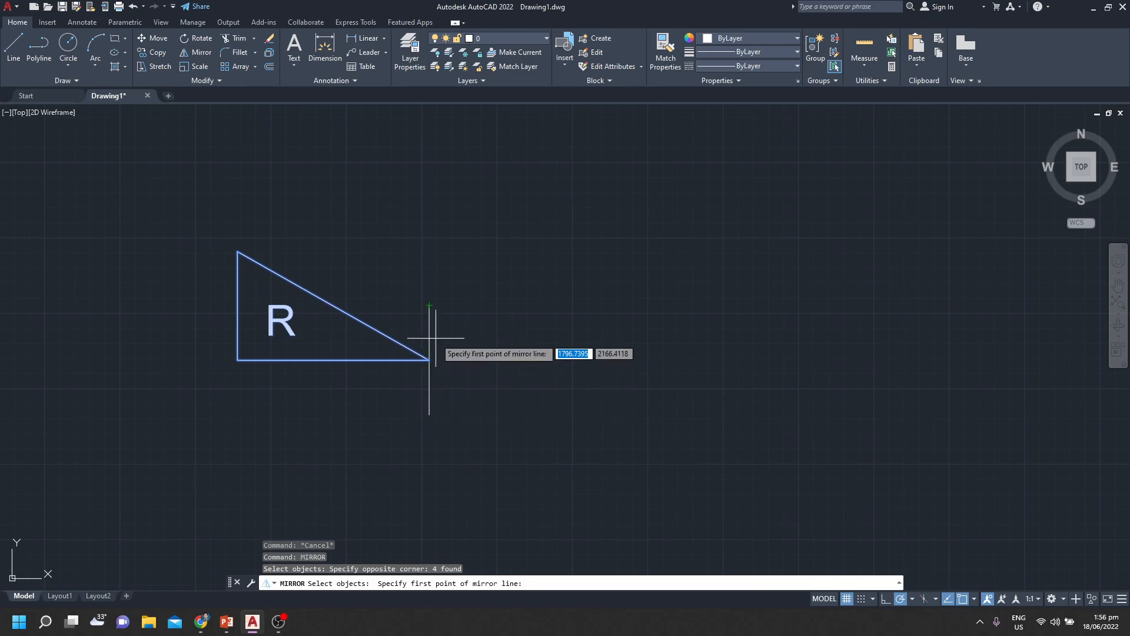
click(429, 305)
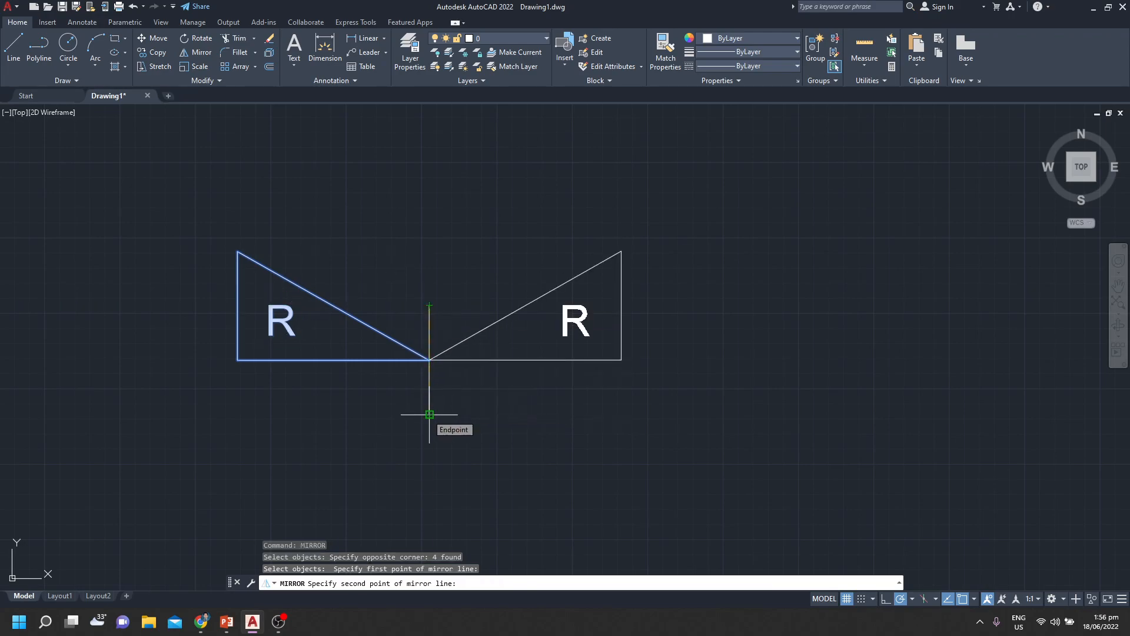
click(429, 414)
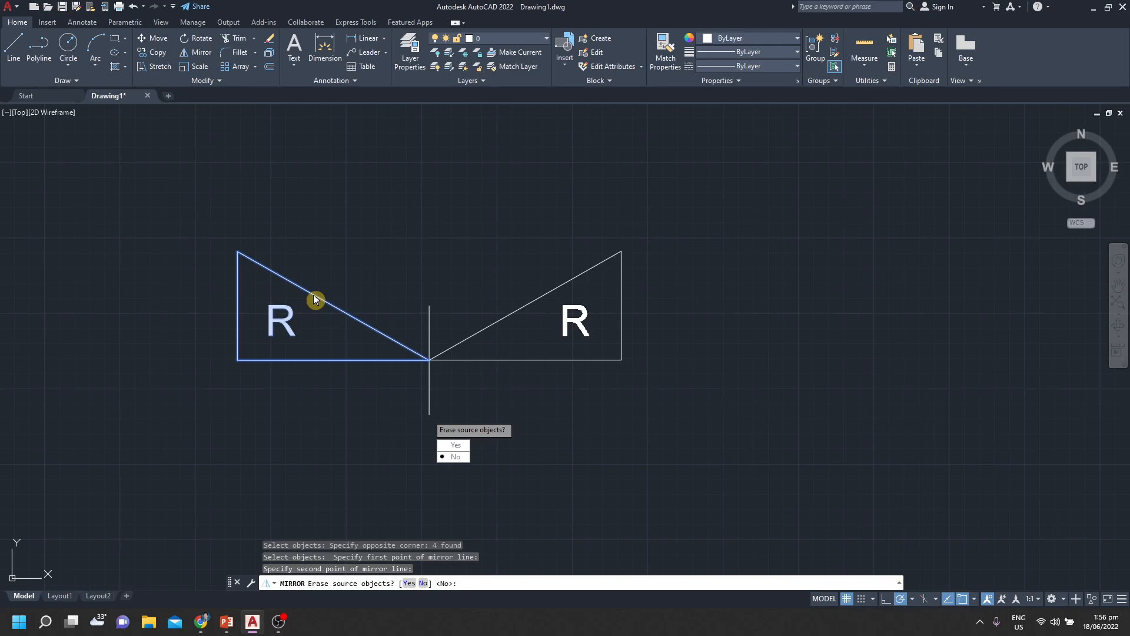
click(458, 457)
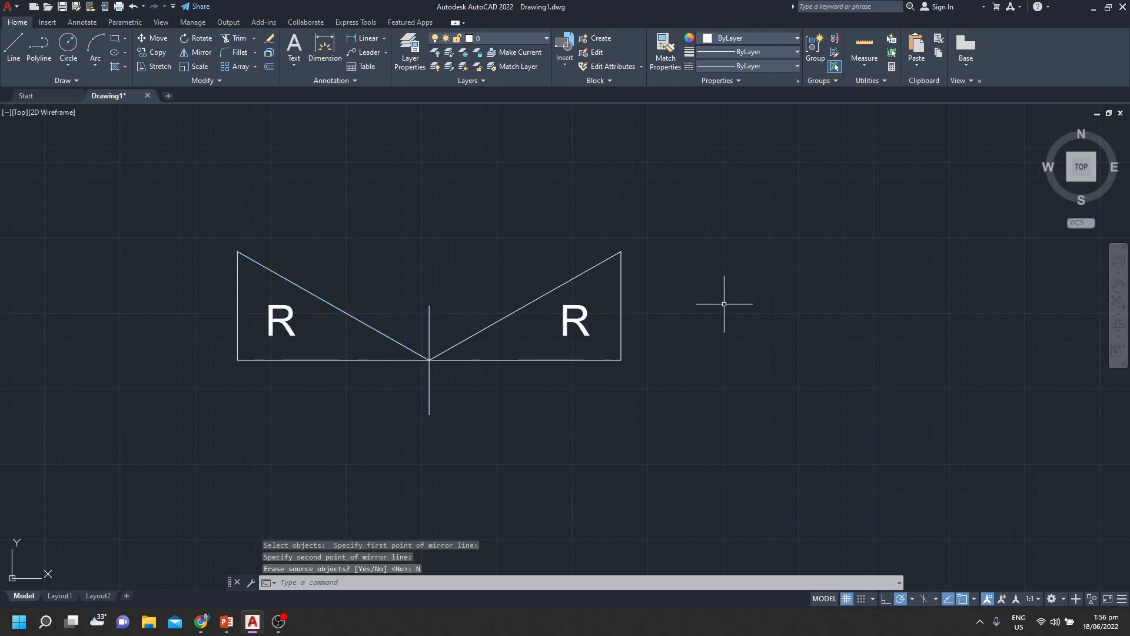
Compare the orientation of the mirrored letter R with the original one
mouse_move(692, 338)
middle_down()
mouse_move(752, 419)
mouse_move(778, 396)
middle_up()
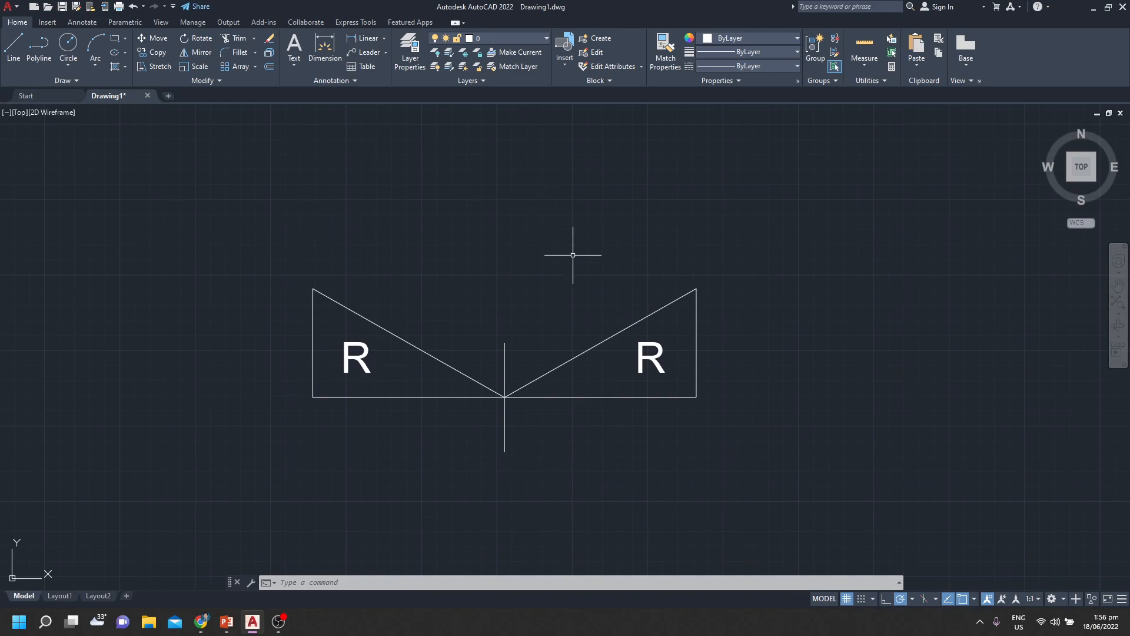
middle_drag(575, 275, 511, 241)
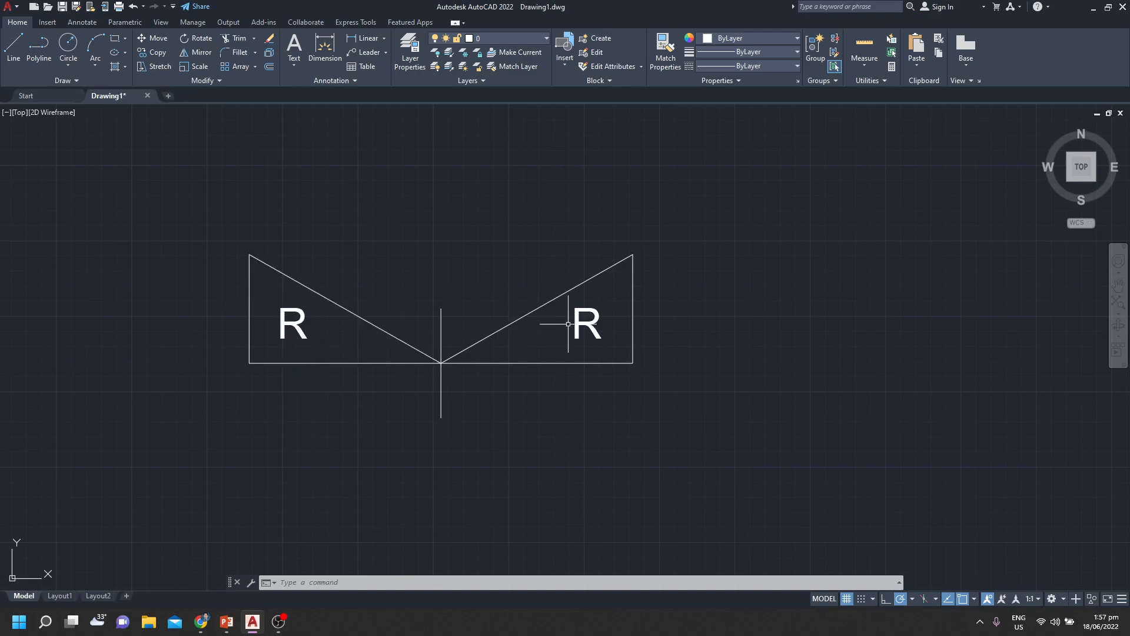
click(587, 324)
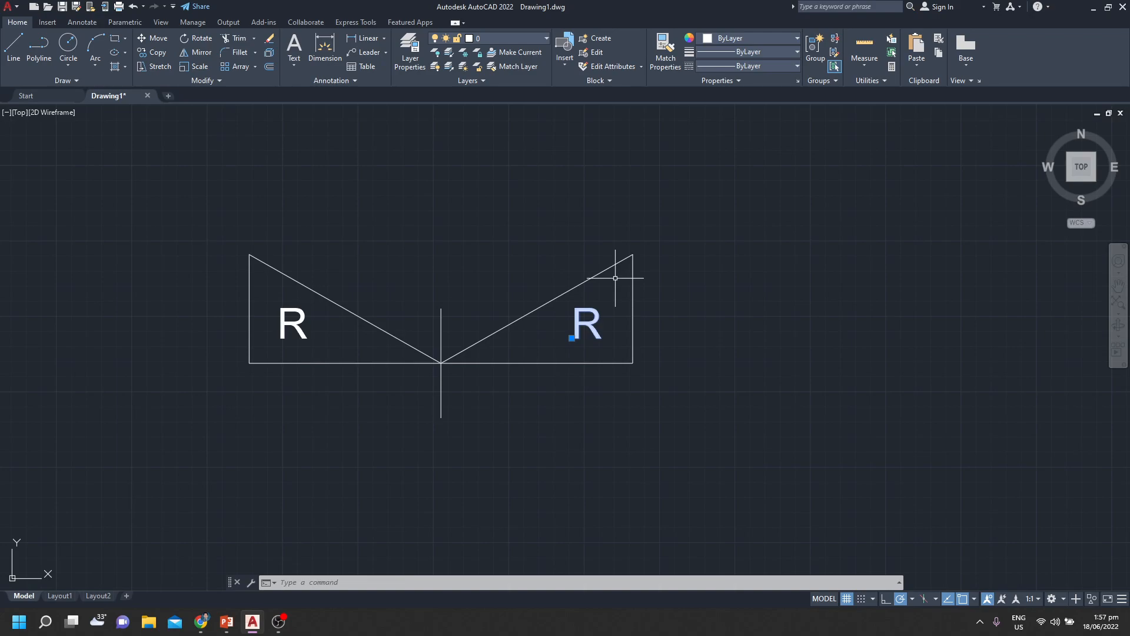
click(280, 328)
key(Escape)
key(Escape)
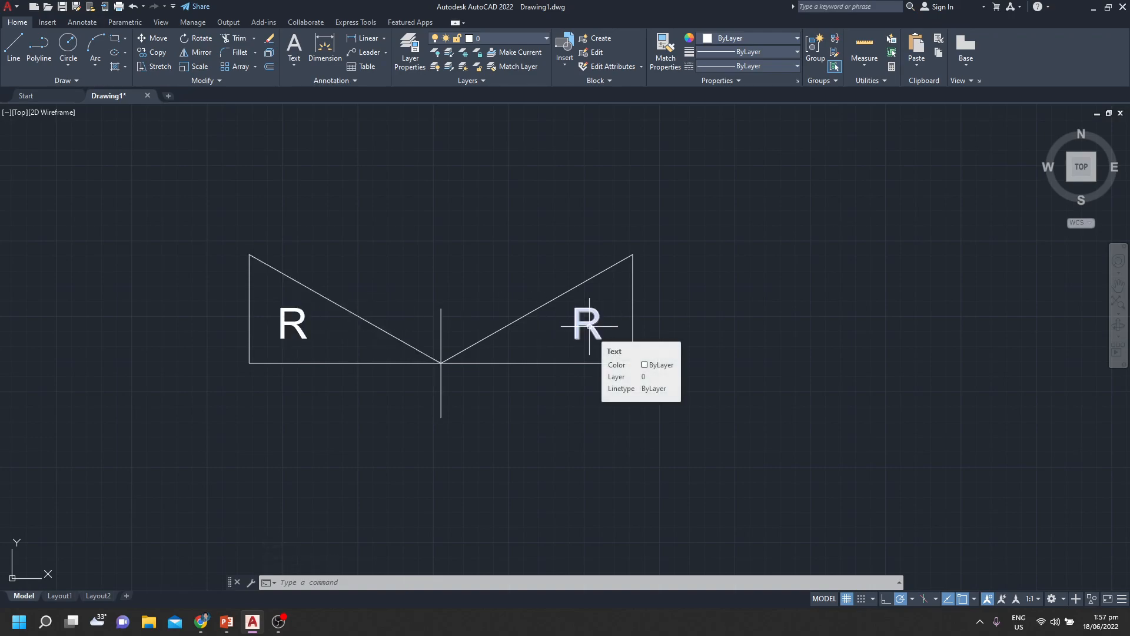
key(Escape)
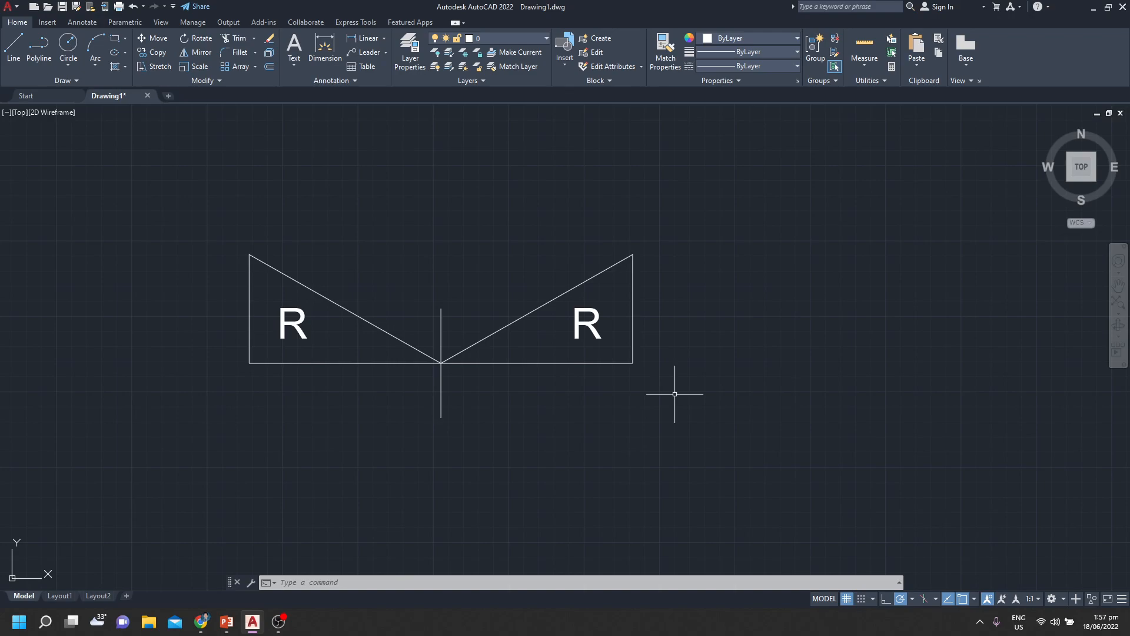
Set the MIRRTEXT system variable to 1 so that text is reversed when mirrored
text(MIRRTEXT)
key(Return)
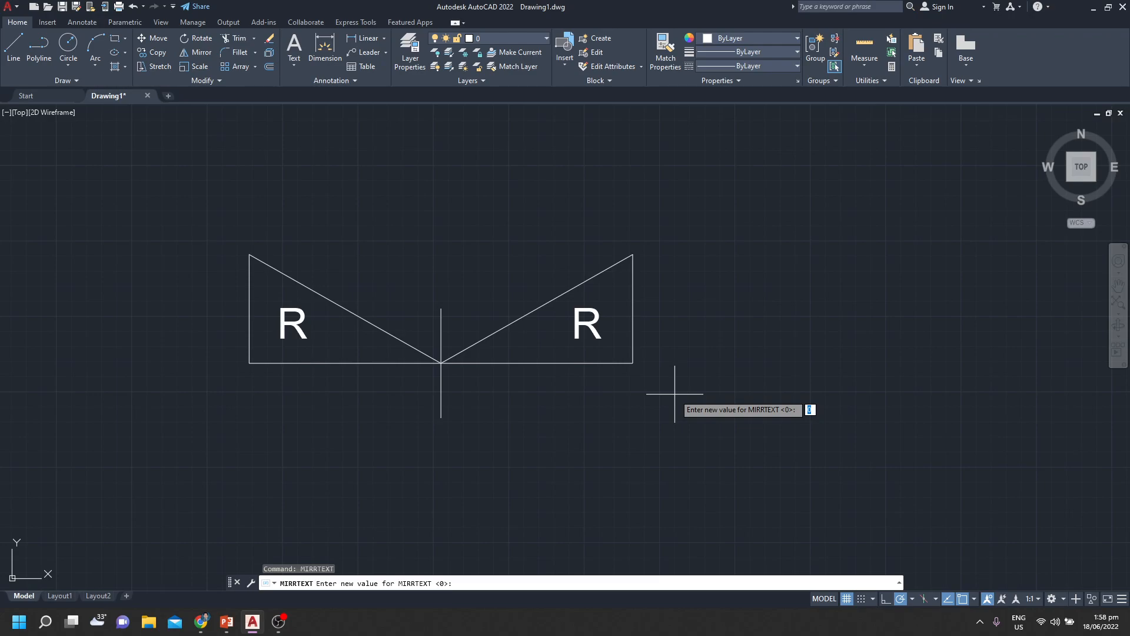
text(1)
key(Return)
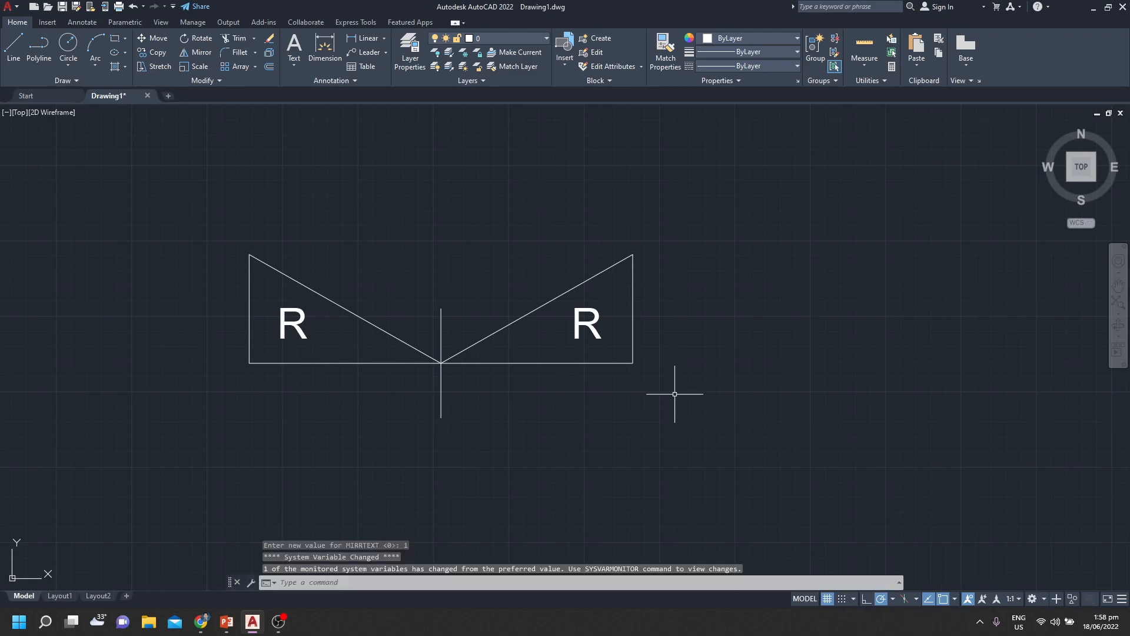
middle_drag(613, 417, 689, 373)
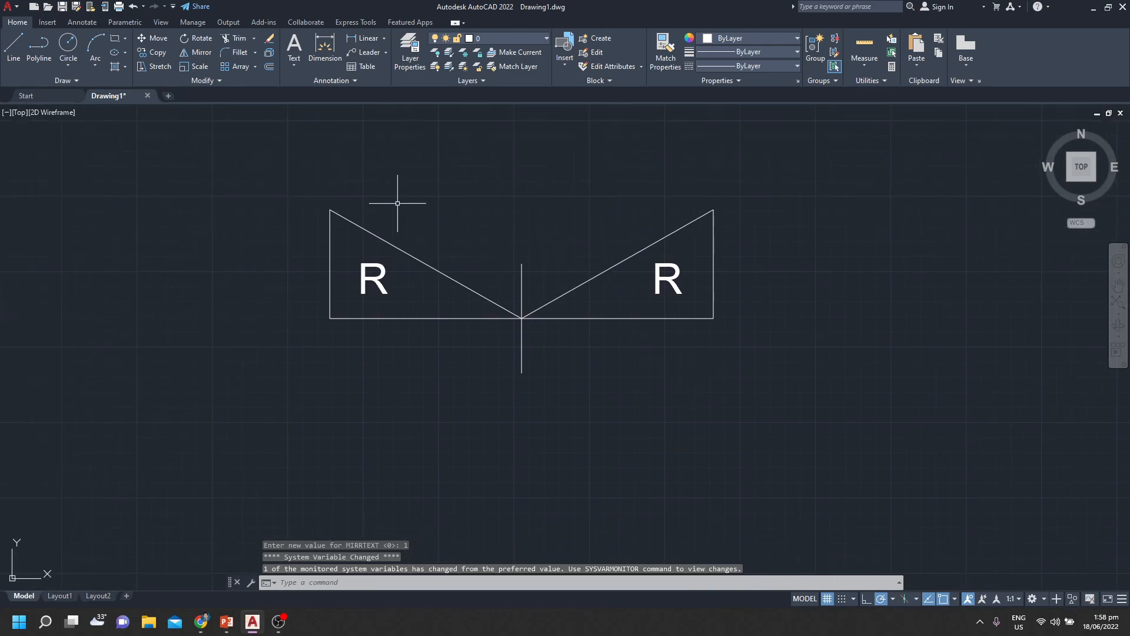
Copy the original triangle, its letter R and the vertical line straight down below the first pair, with orthogonal restriction turned on
text(co)
key(Return)
click(397, 203)
click(273, 369)
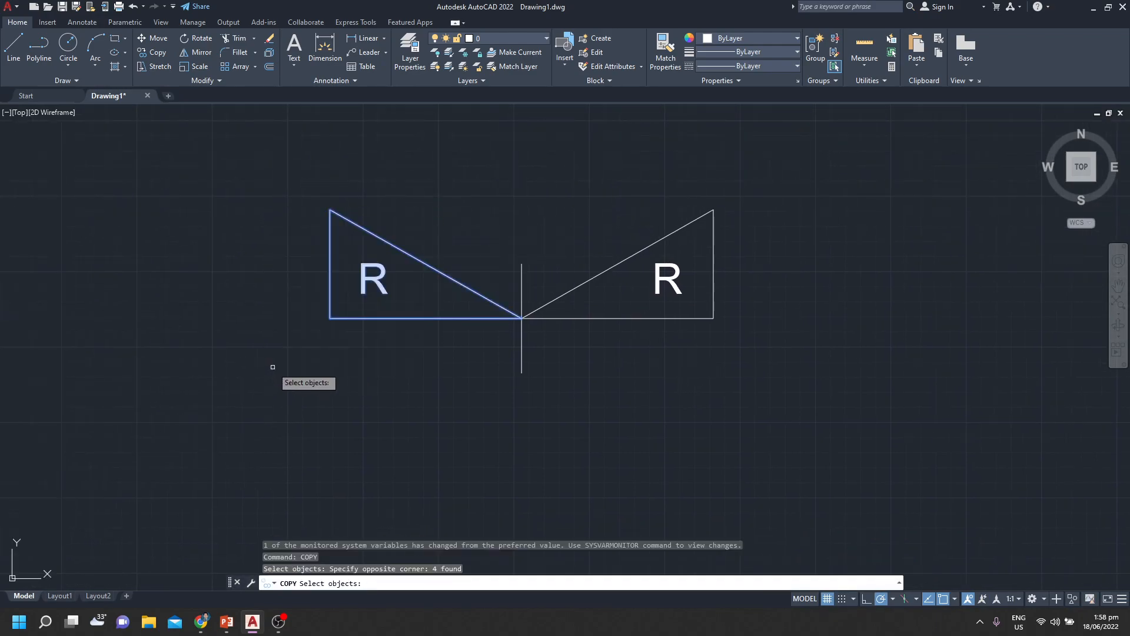
key(Return)
click(522, 318)
middle_drag(513, 422, 515, 311)
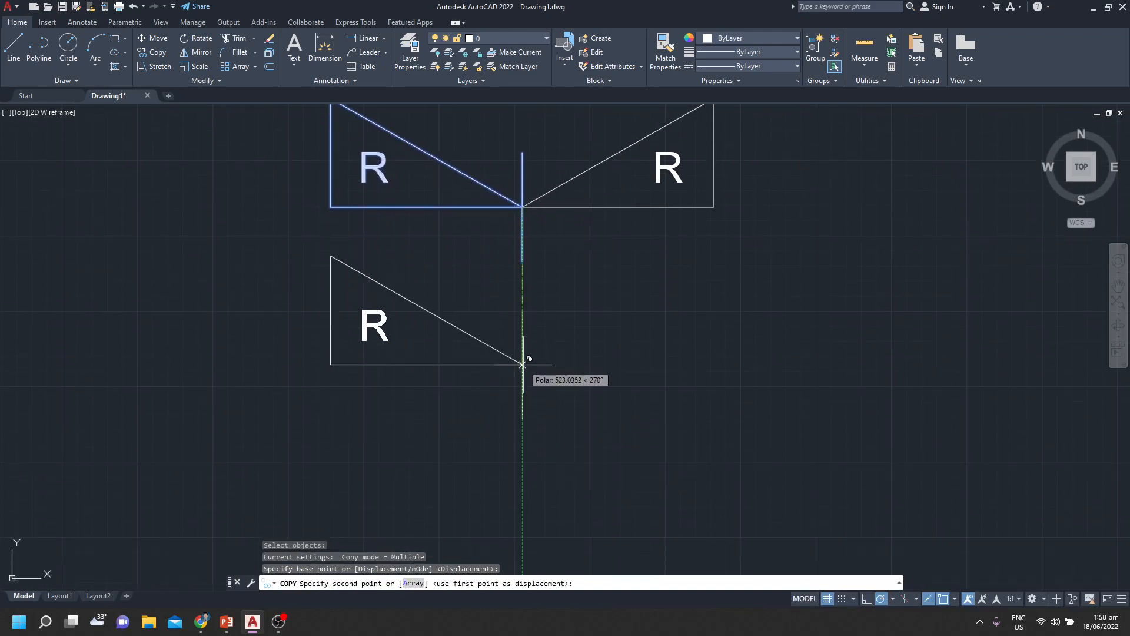
click(865, 599)
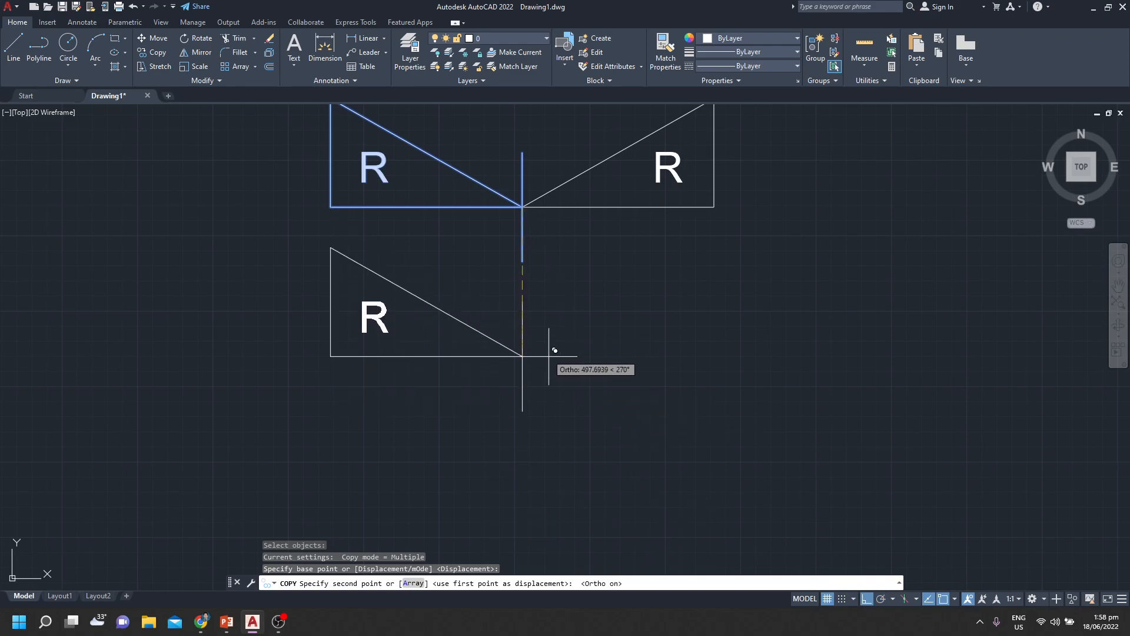
click(523, 387)
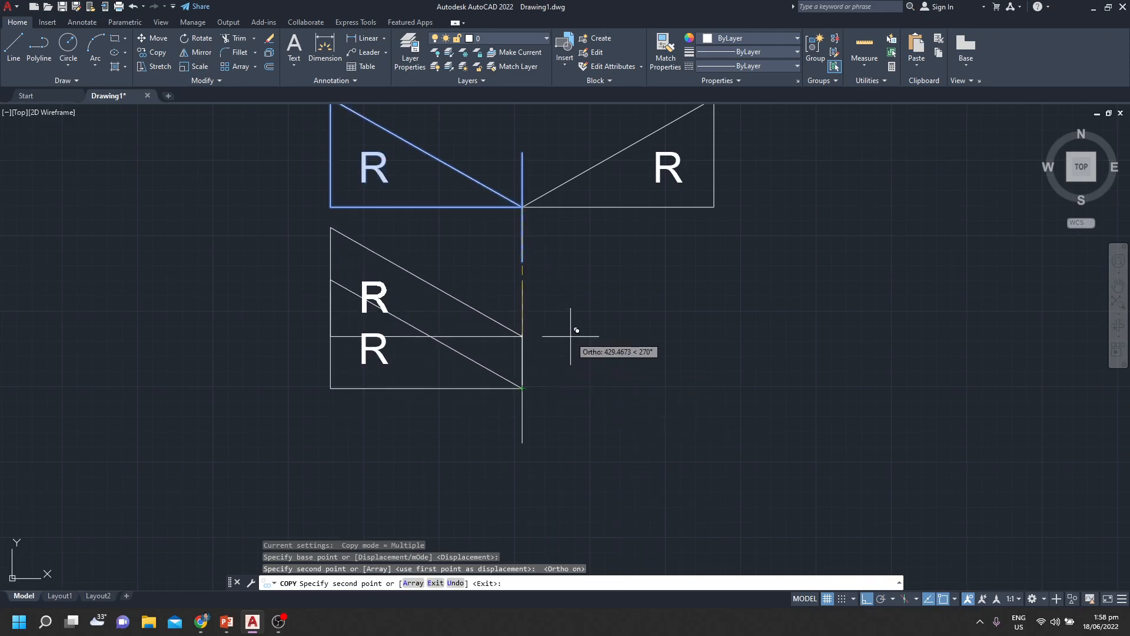
key(Return)
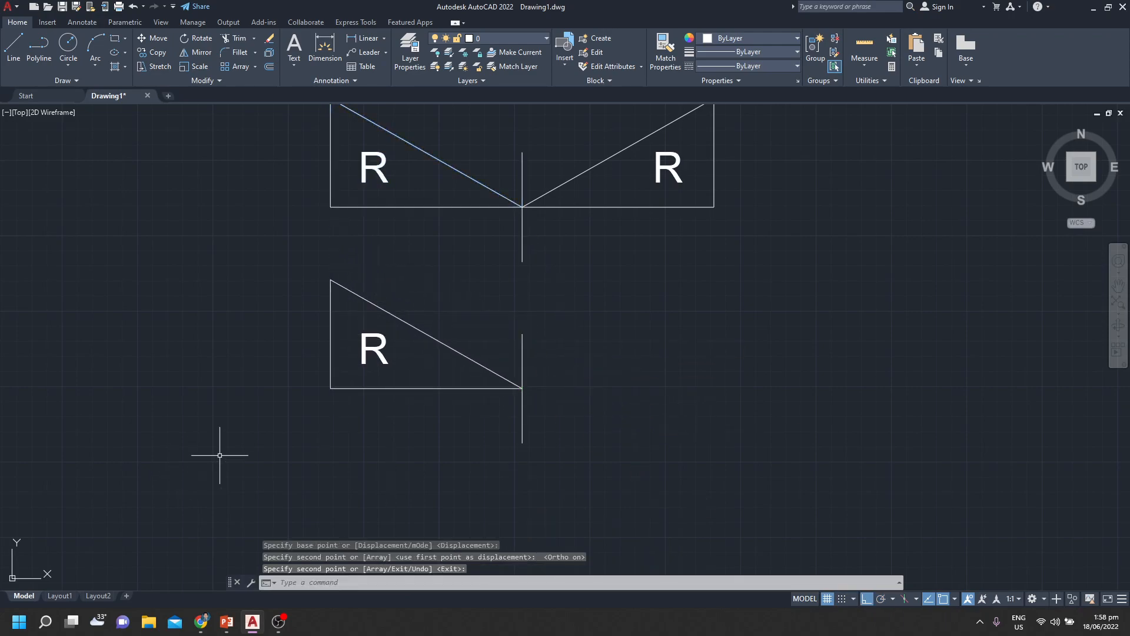
Mirror the copied lower triangle and its letter R across the copied vertical line, keeping the source objects
scroll(606, 275, down, 2)
scroll(569, 300, up, 2)
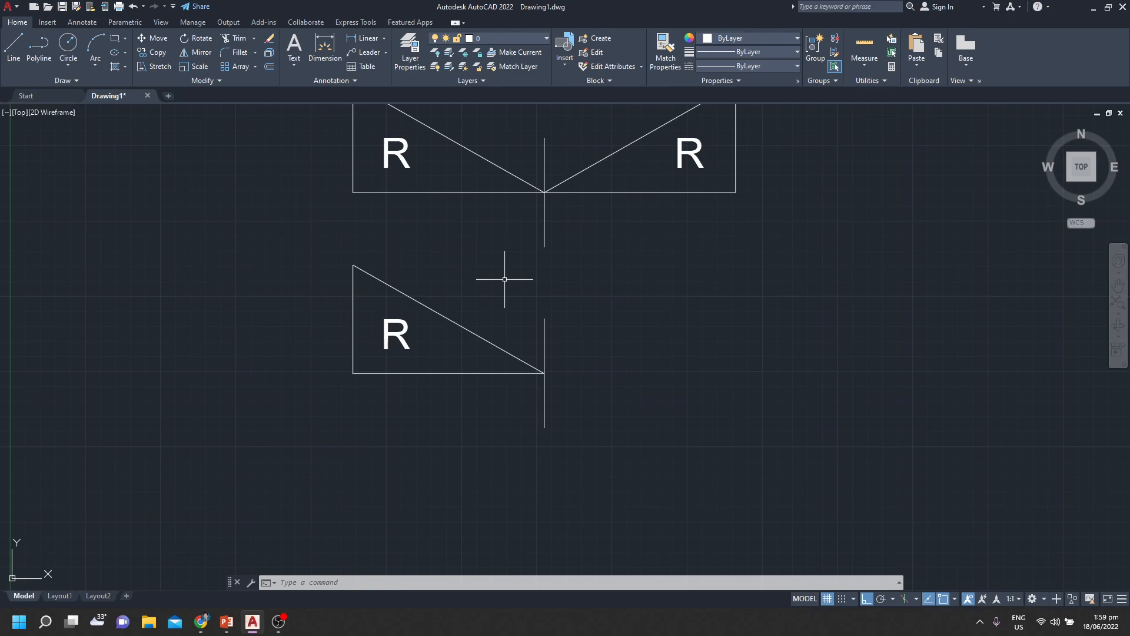
mouse_move(718, 343)
middle_down()
mouse_move(707, 375)
mouse_move(676, 388)
middle_up()
scroll(720, 343, down, 2)
scroll(708, 374, up, 2)
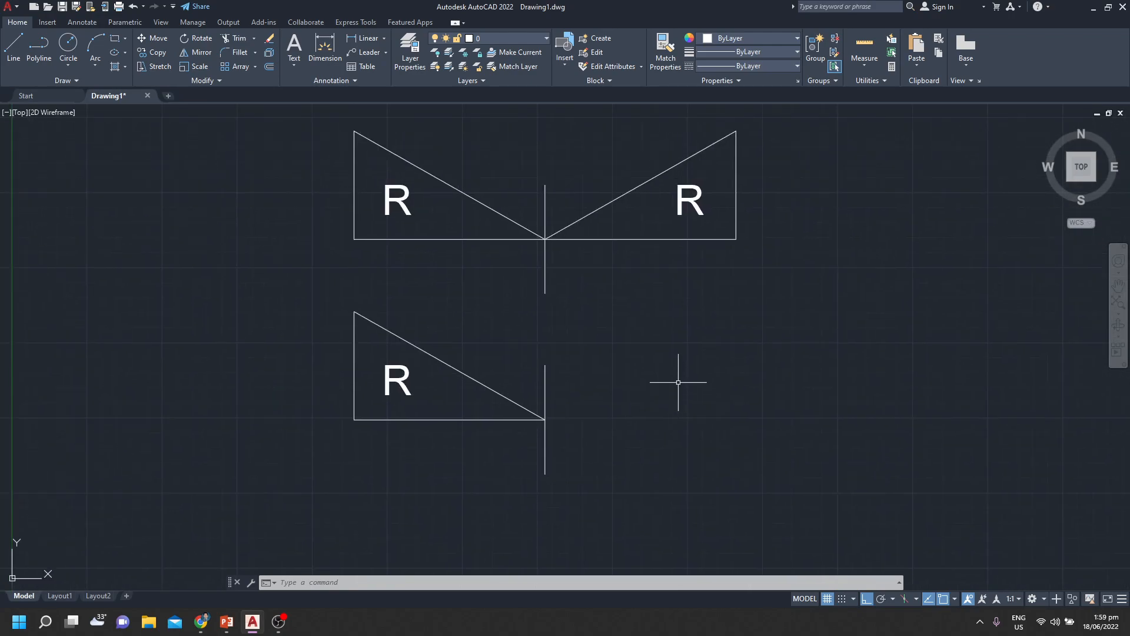
text(mi)
key(Return)
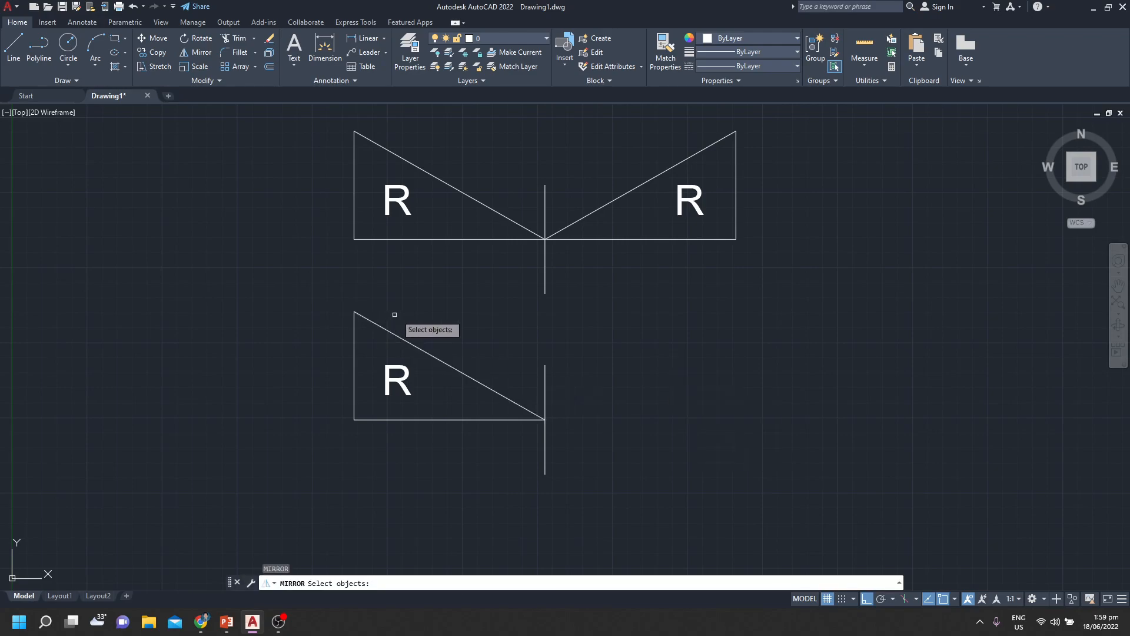
click(466, 318)
click(335, 457)
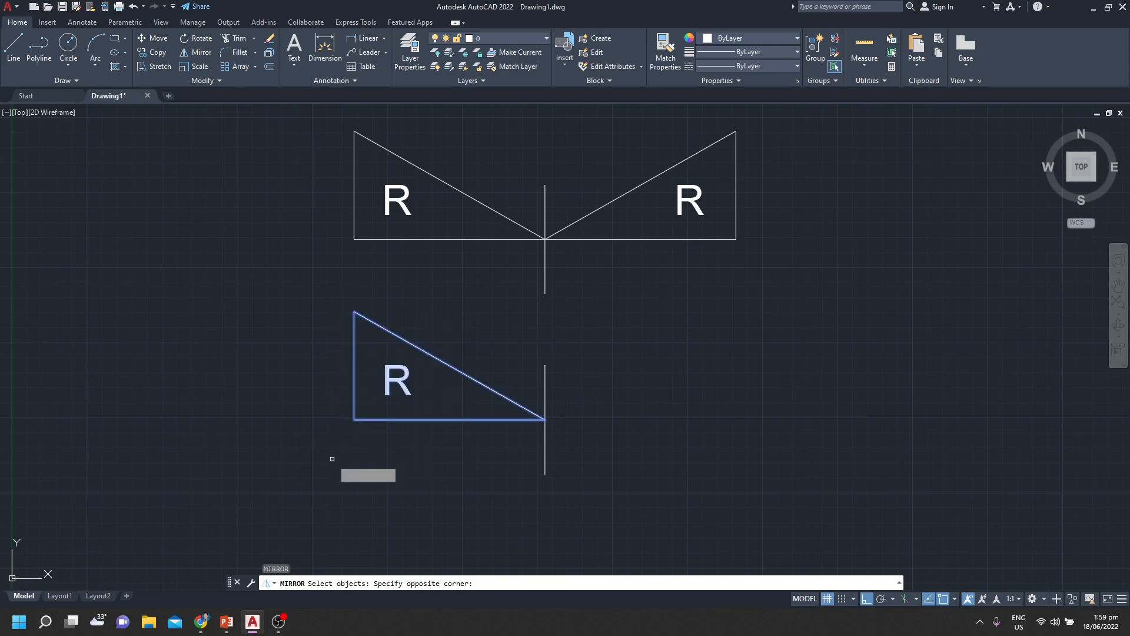
key(Return)
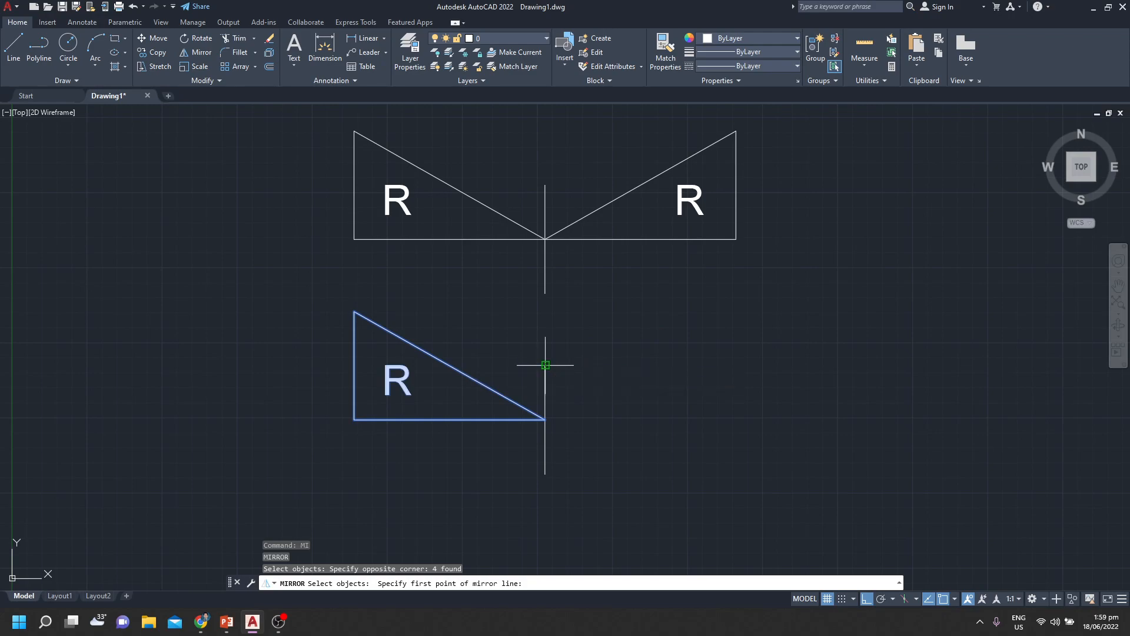
click(545, 420)
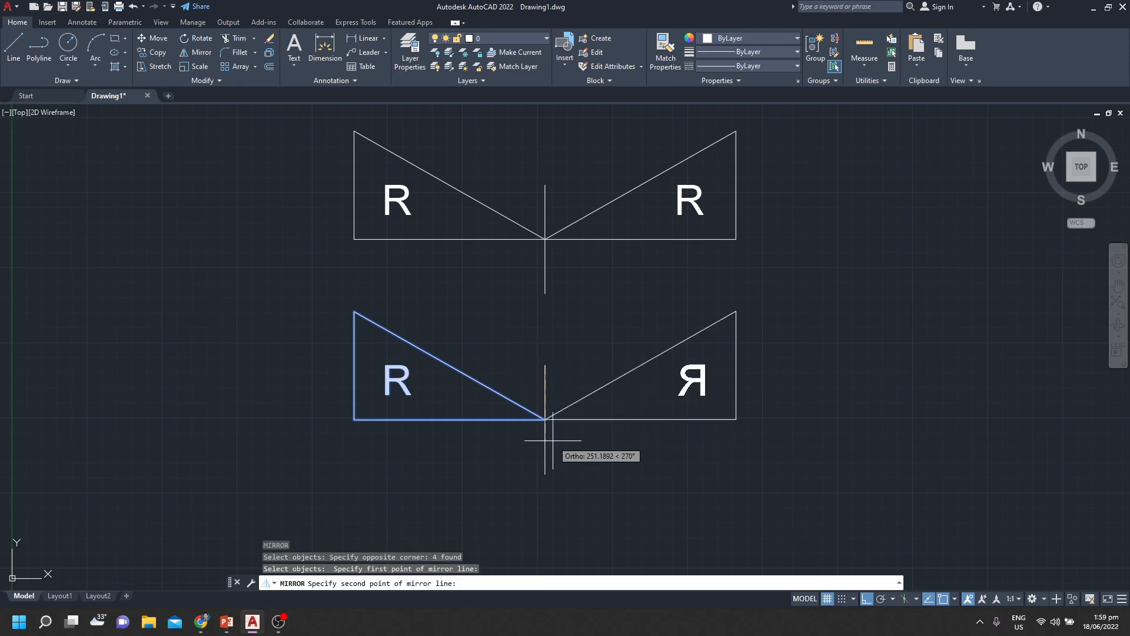
click(546, 473)
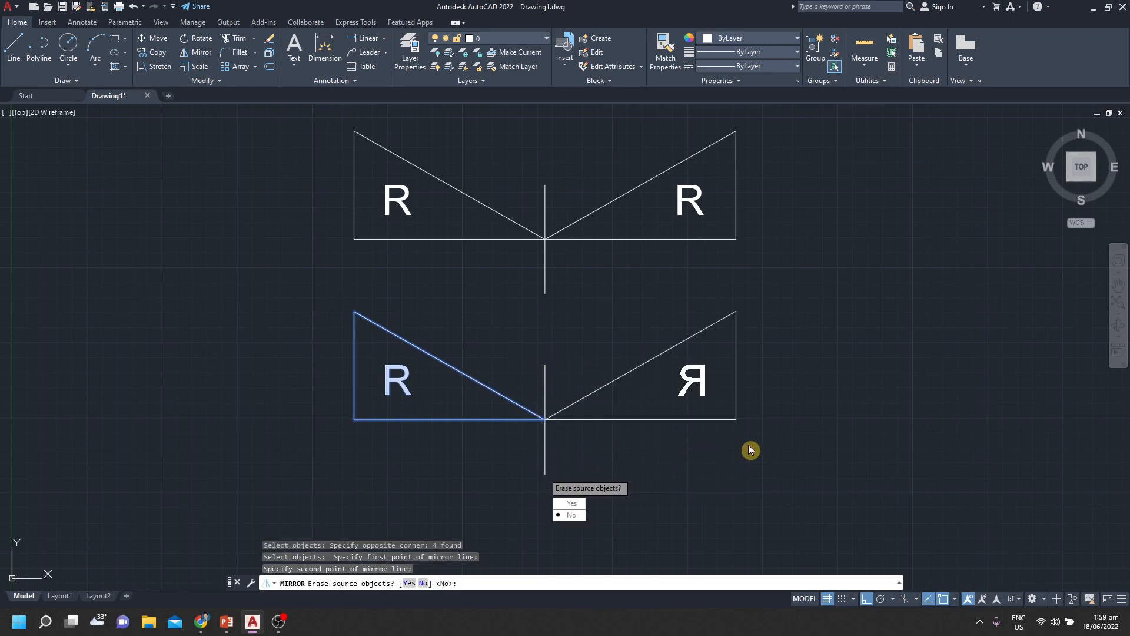
click(572, 515)
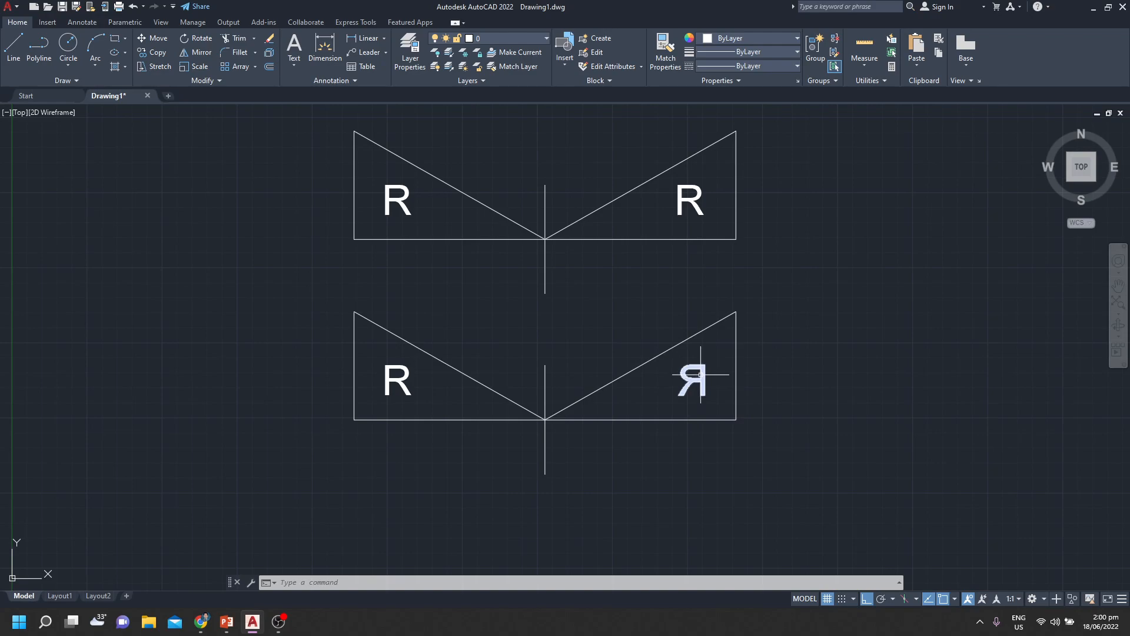
Compare the mirrored letter R in the lower pair with the mirrored one in the upper pair
mouse_move(700, 374)
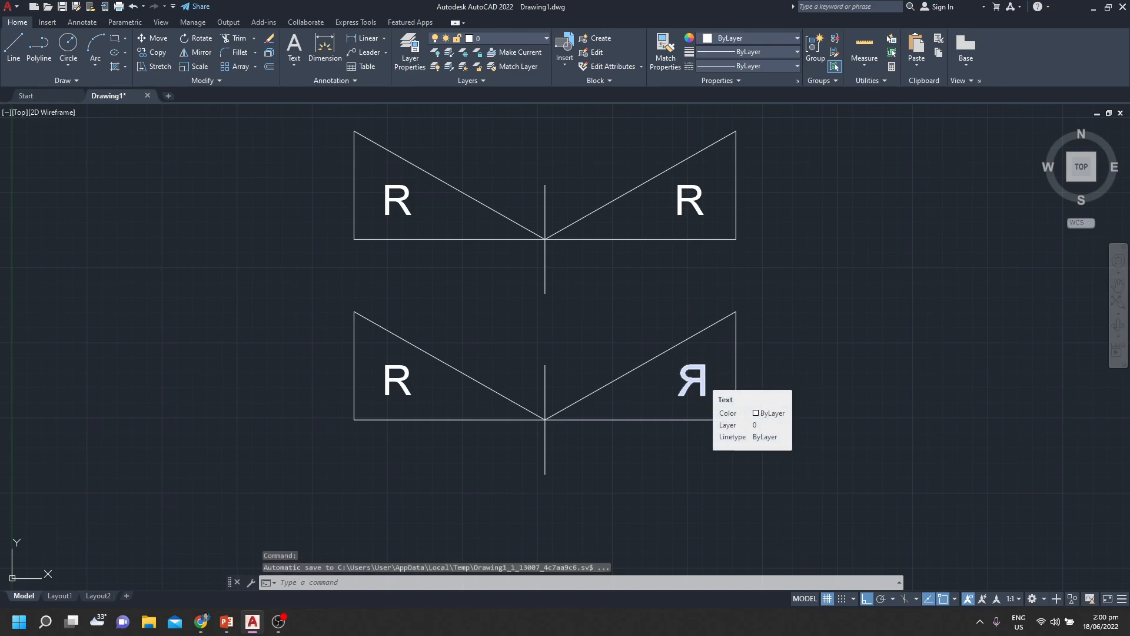
key(Escape)
key(Escape)
key(Escape)
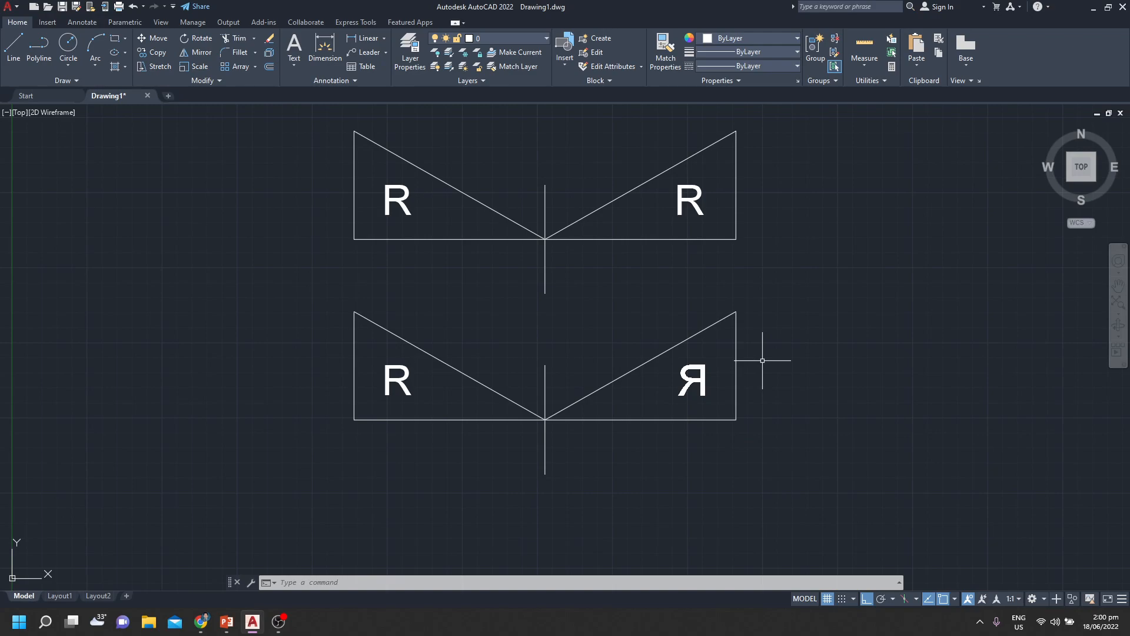
scroll(765, 359, down, 2)
middle_drag(788, 386, 558, 415)
mouse_move(634, 406)
middle_down()
mouse_move(644, 406)
mouse_move(572, 432)
mouse_move(511, 425)
middle_up()
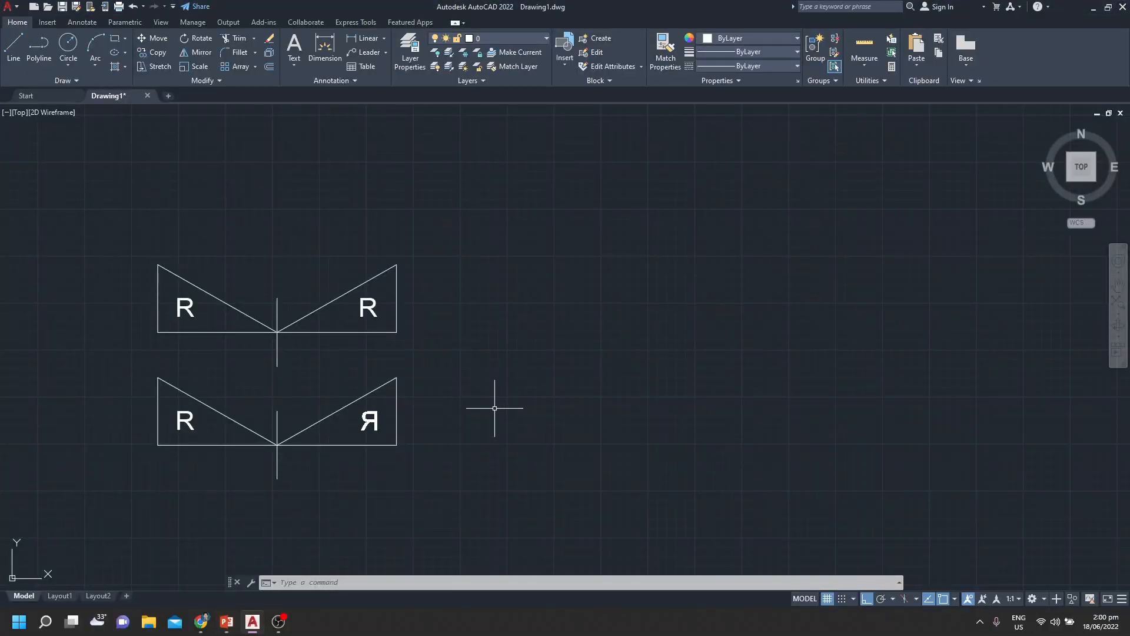
middle_drag(495, 404, 680, 337)
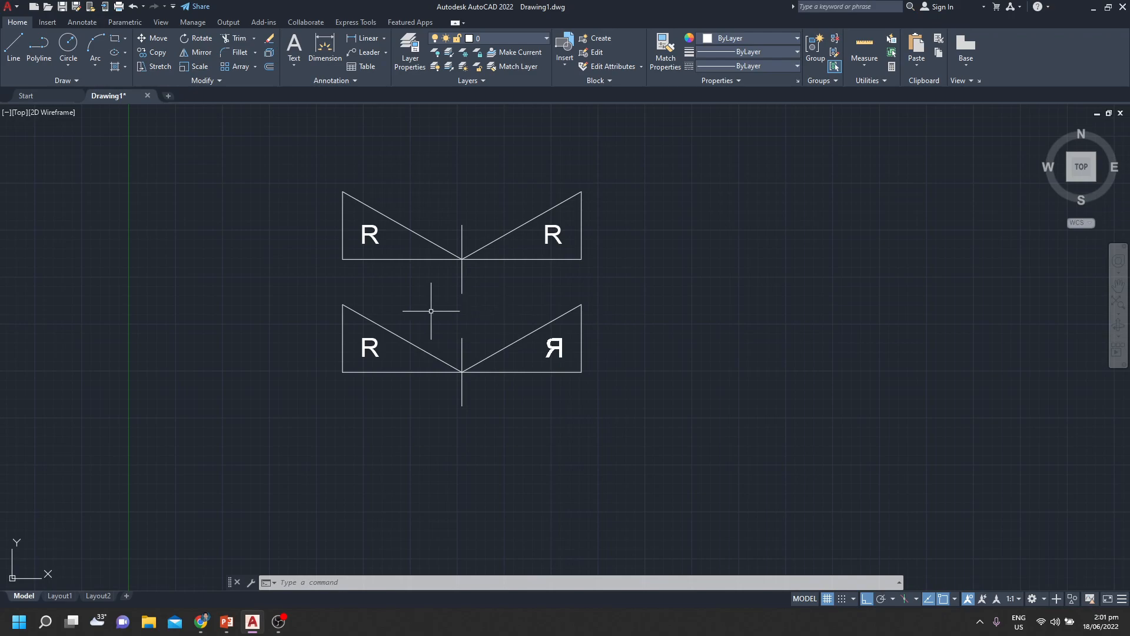
Rotate the whole lower triangle pair, with its letters and vertical line, freely counterclockwise about the point where the triangles meet, with Ortho off
scroll(387, 364, up, 2)
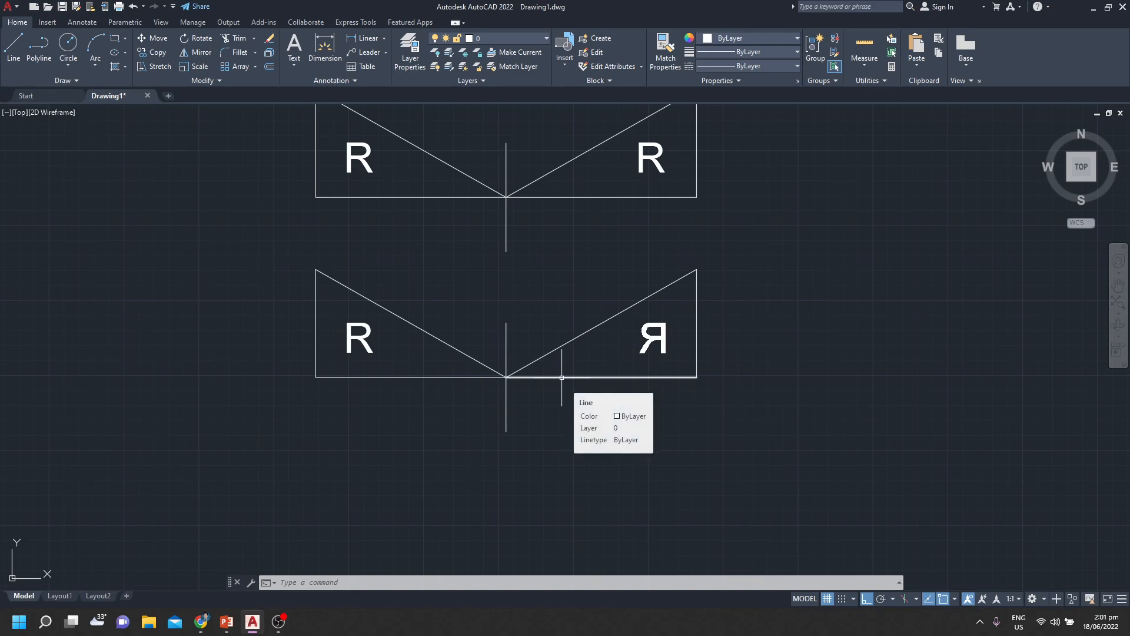
text(RO)
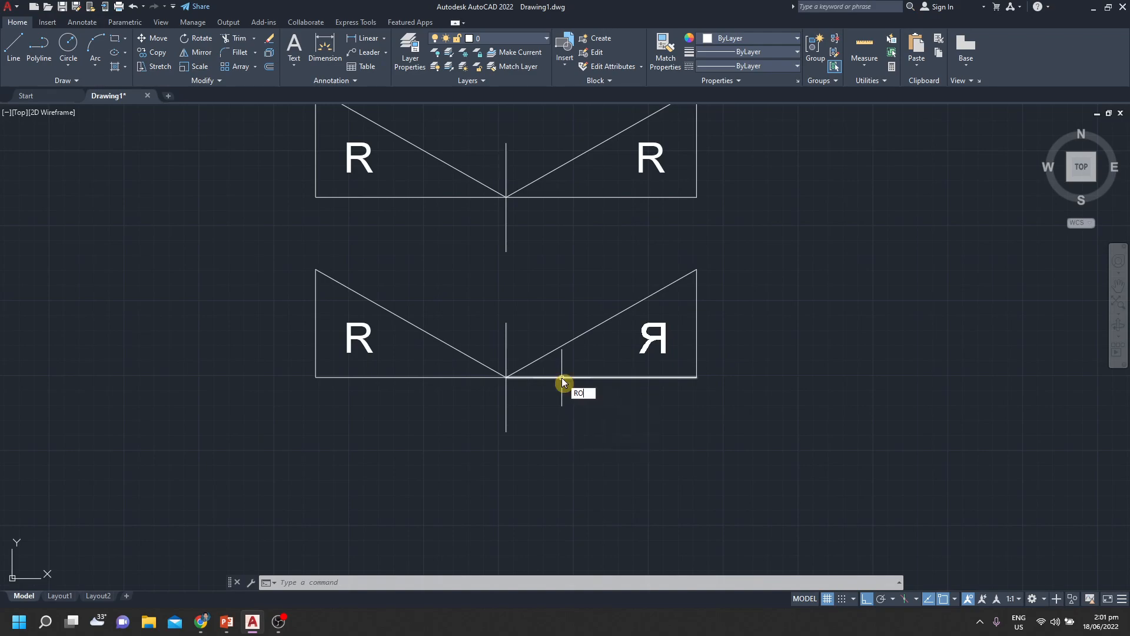
key(Return)
click(809, 313)
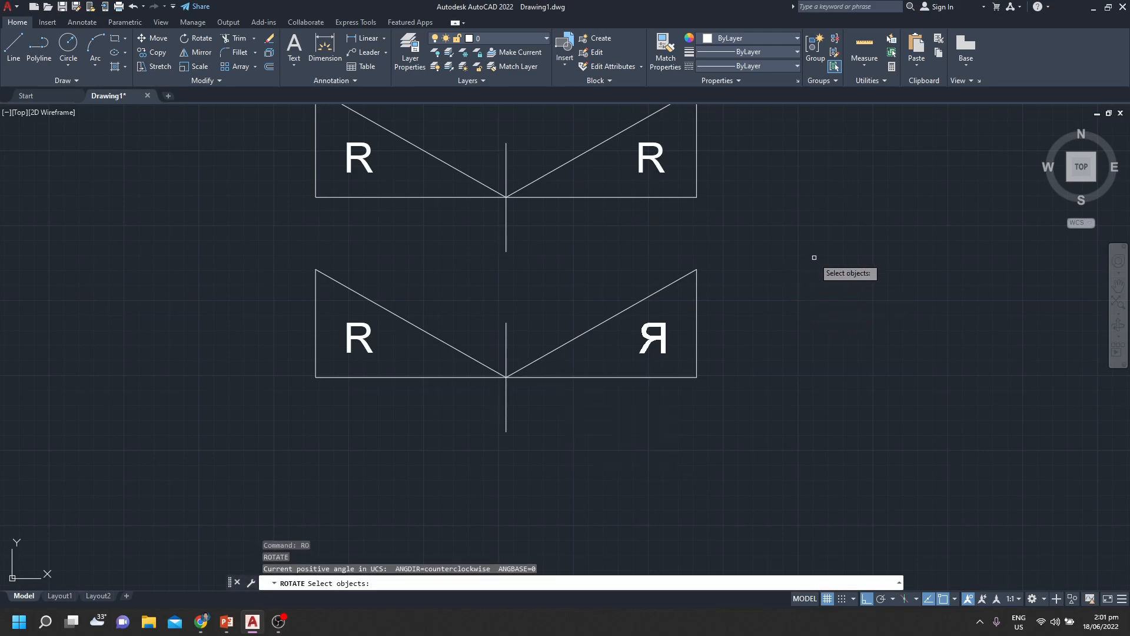
click(185, 437)
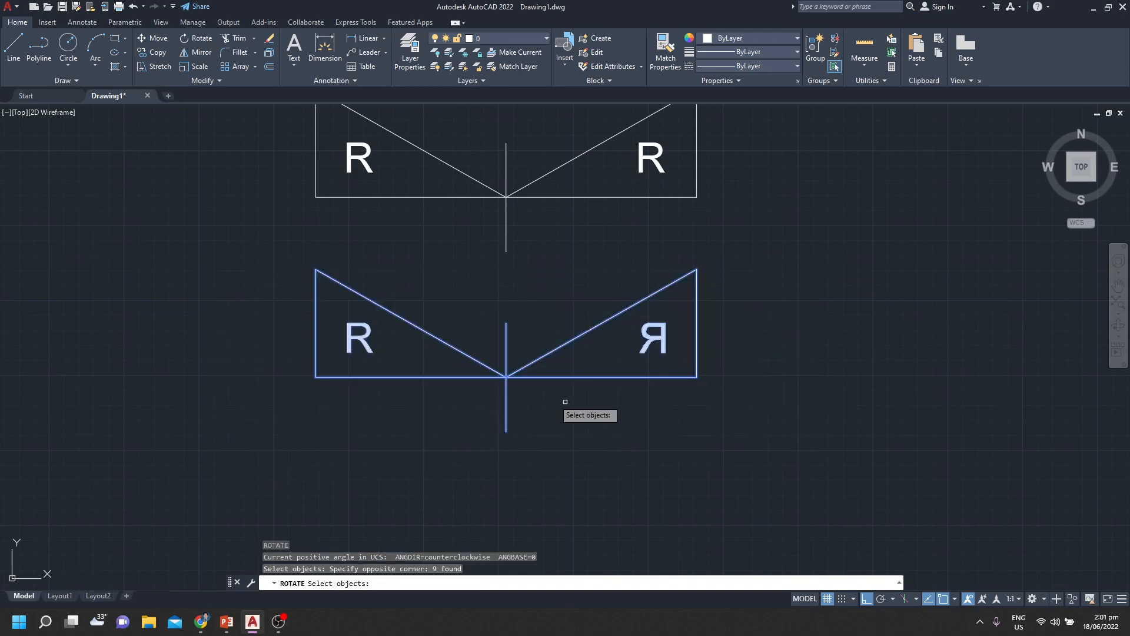
key(Return)
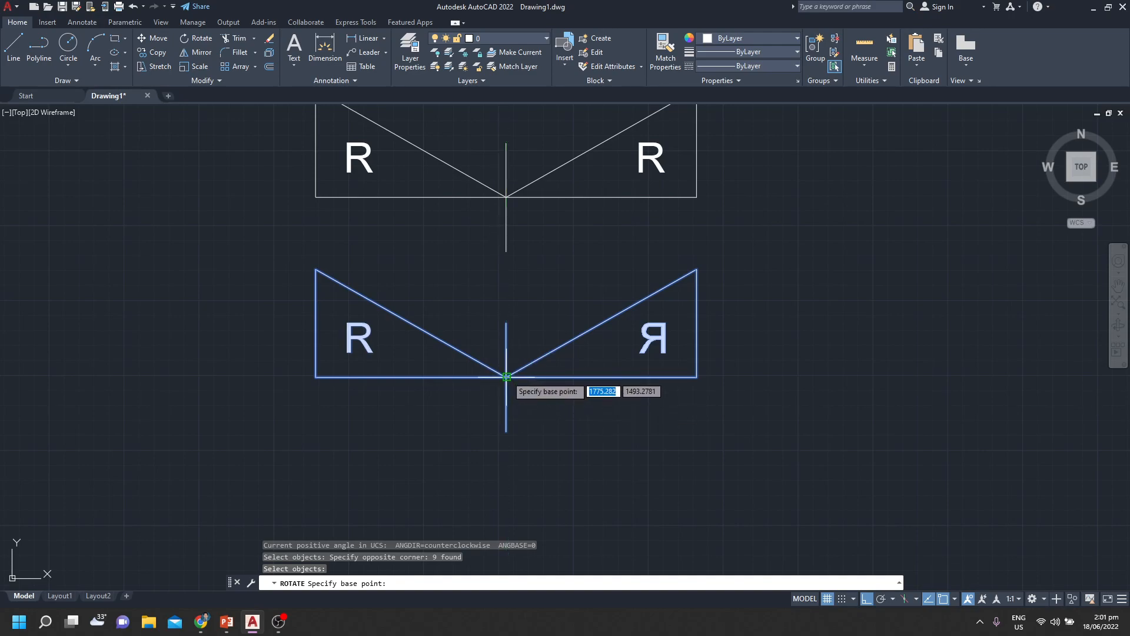
click(506, 377)
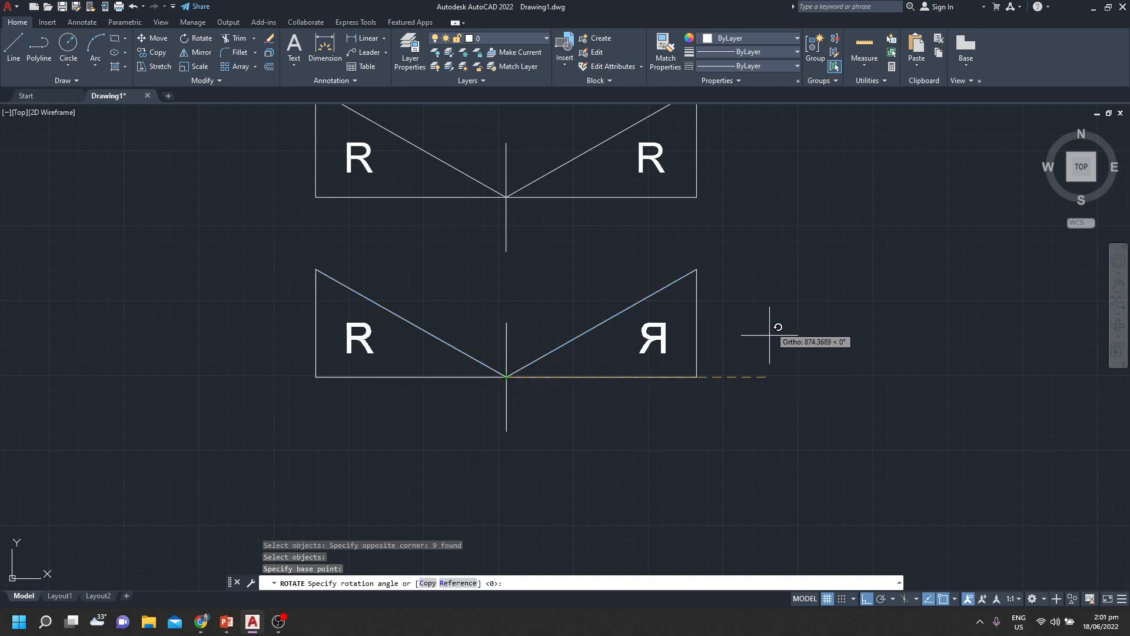
click(869, 600)
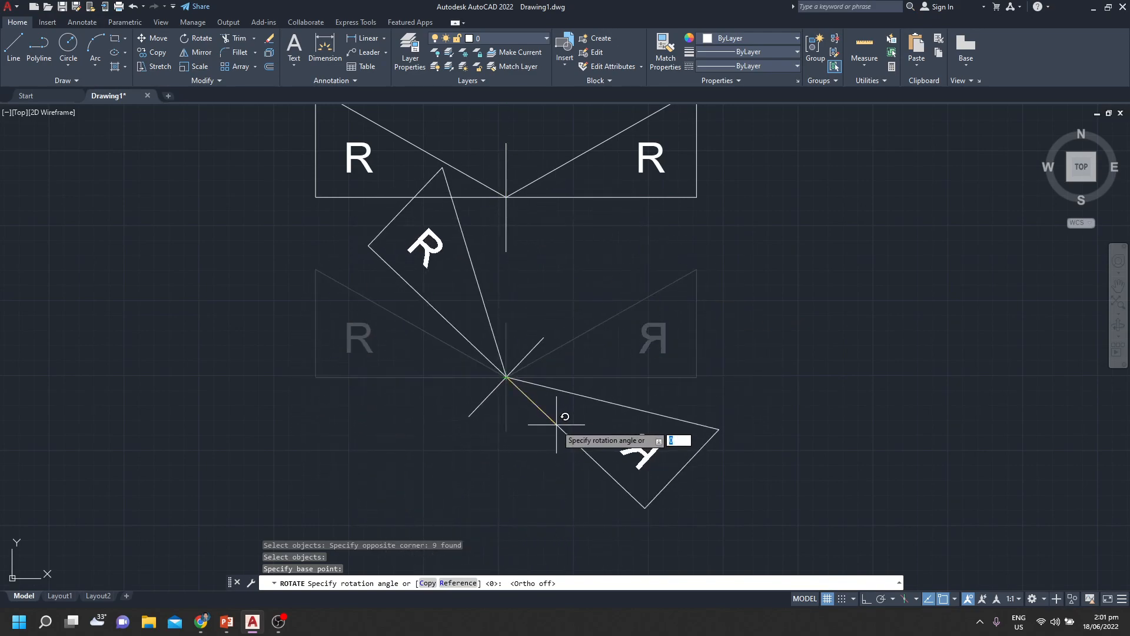
click(764, 294)
Draw a freehand rectangle in the empty area to the right of the triangle pairs
scroll(897, 388, down, 2)
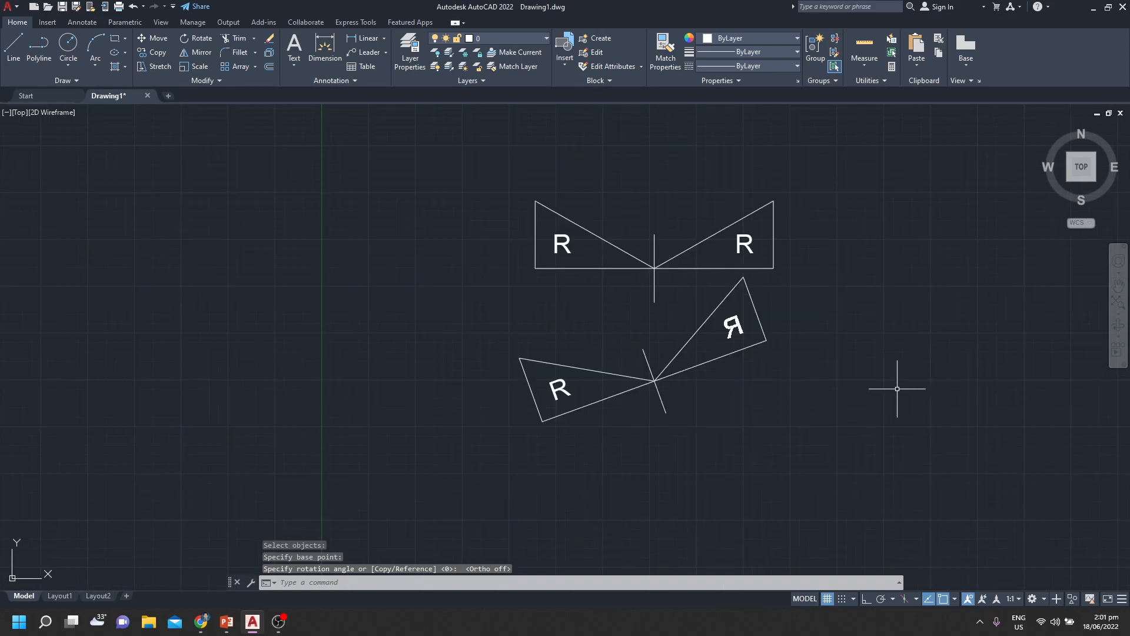
middle_drag(897, 388, 783, 399)
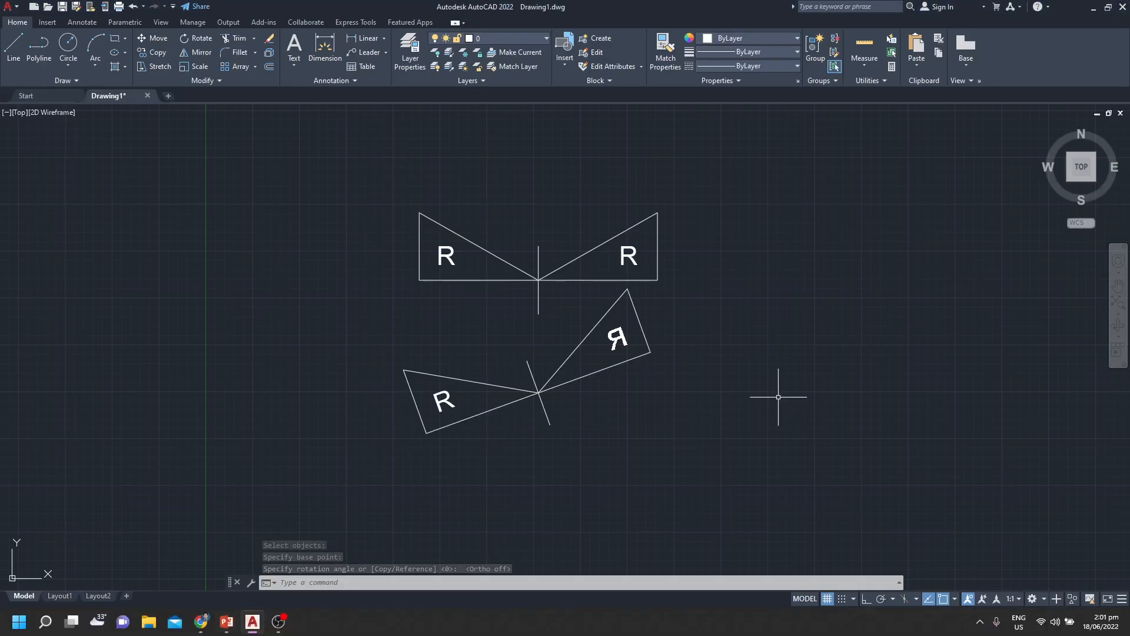
mouse_move(777, 396)
middle_down()
mouse_move(747, 371)
mouse_move(595, 379)
middle_up()
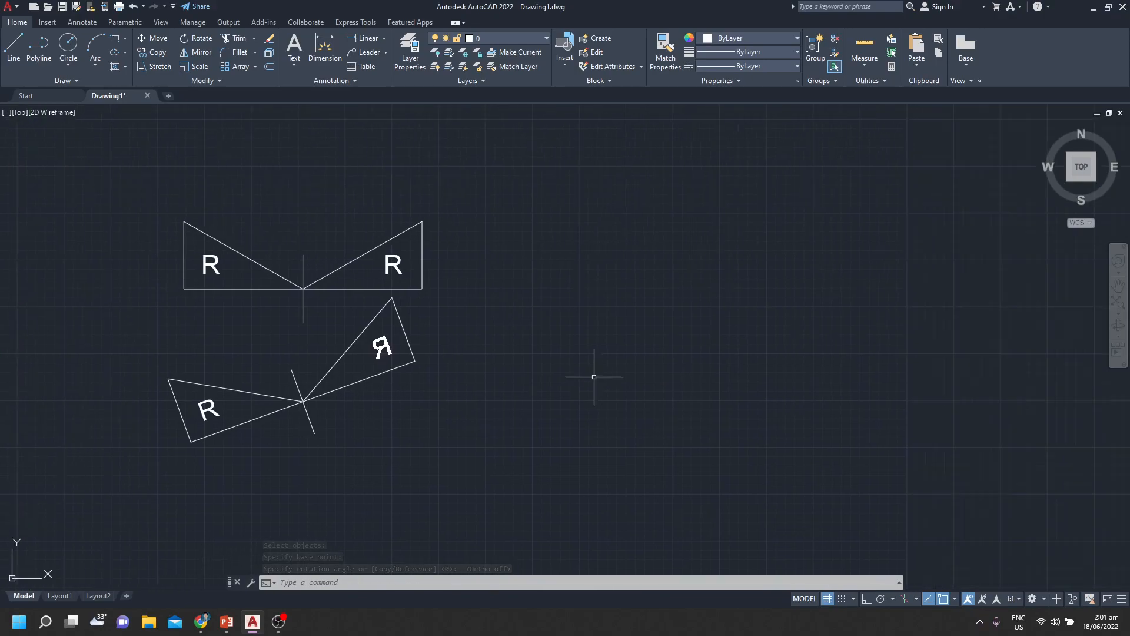
middle_drag(708, 385, 648, 361)
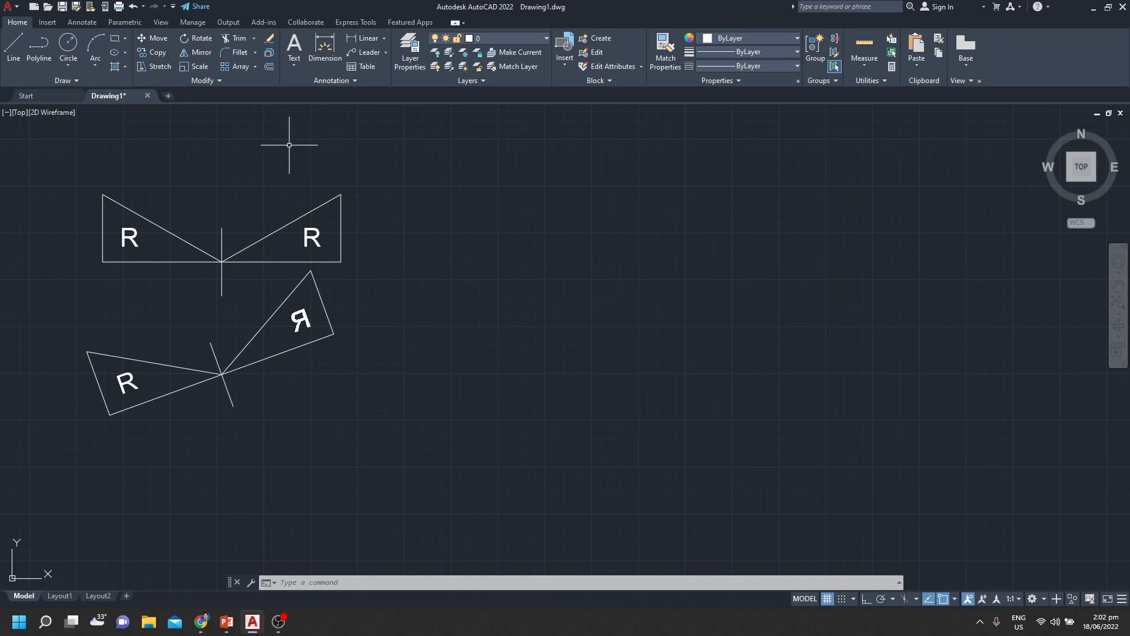
middle_drag(524, 290, 481, 305)
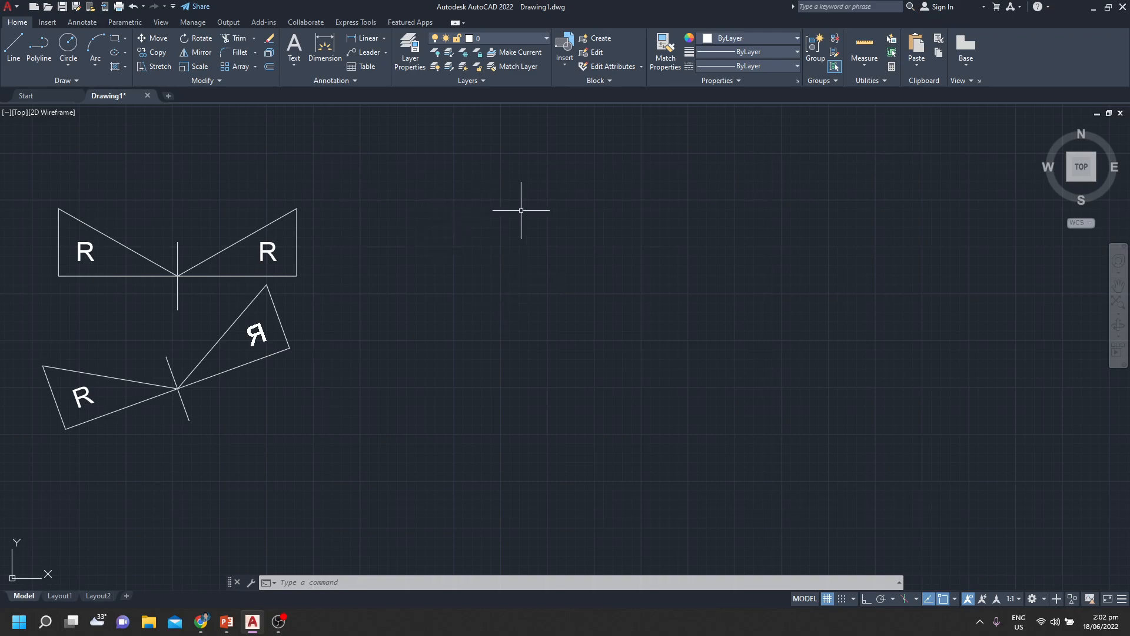
text(rec)
key(Return)
click(518, 288)
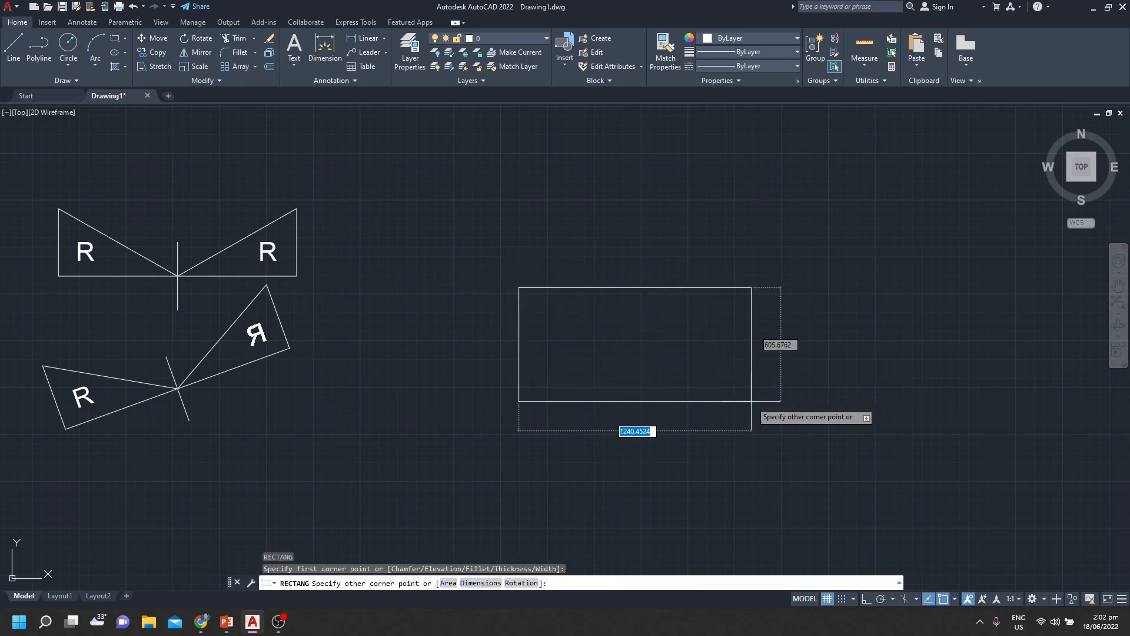
click(764, 444)
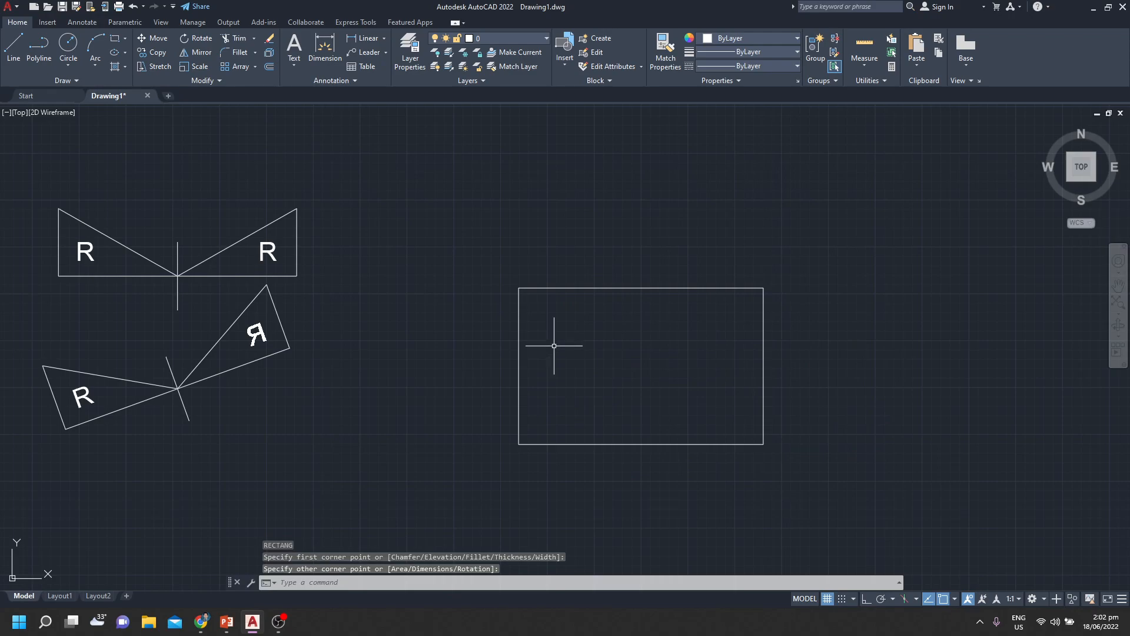
key(Escape)
key(Escape)
key(Escape)
Chamfer the rectangle's upper-right corner between its top and right edges using the default distances
scroll(551, 328, up, 2)
middle_drag(698, 338, 618, 332)
scroll(616, 329, up, 2)
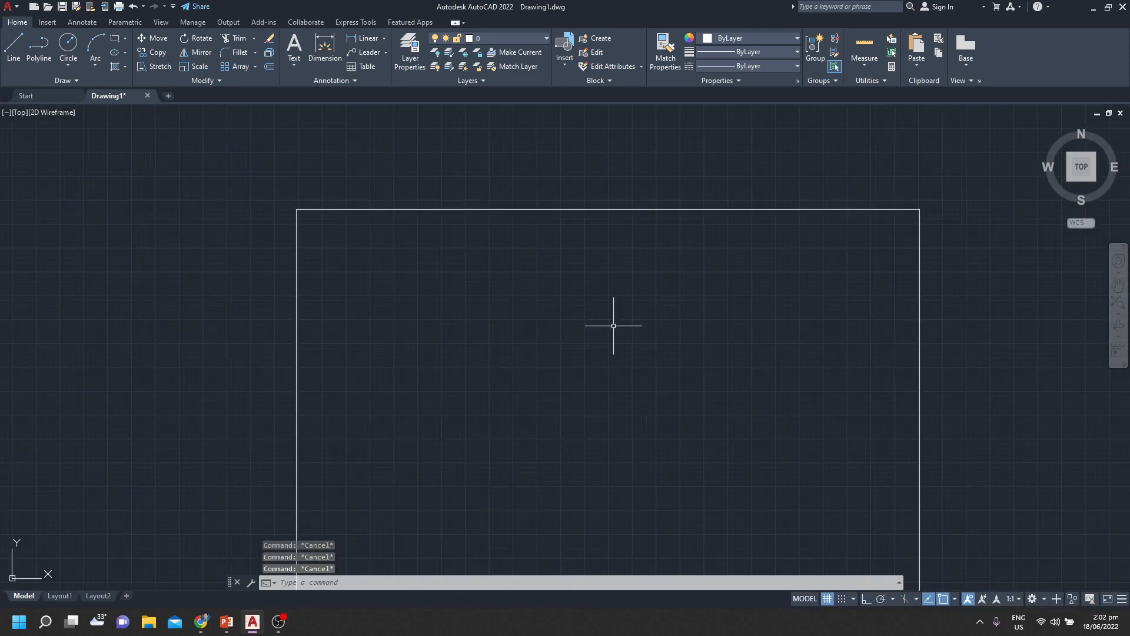
text(CHA)
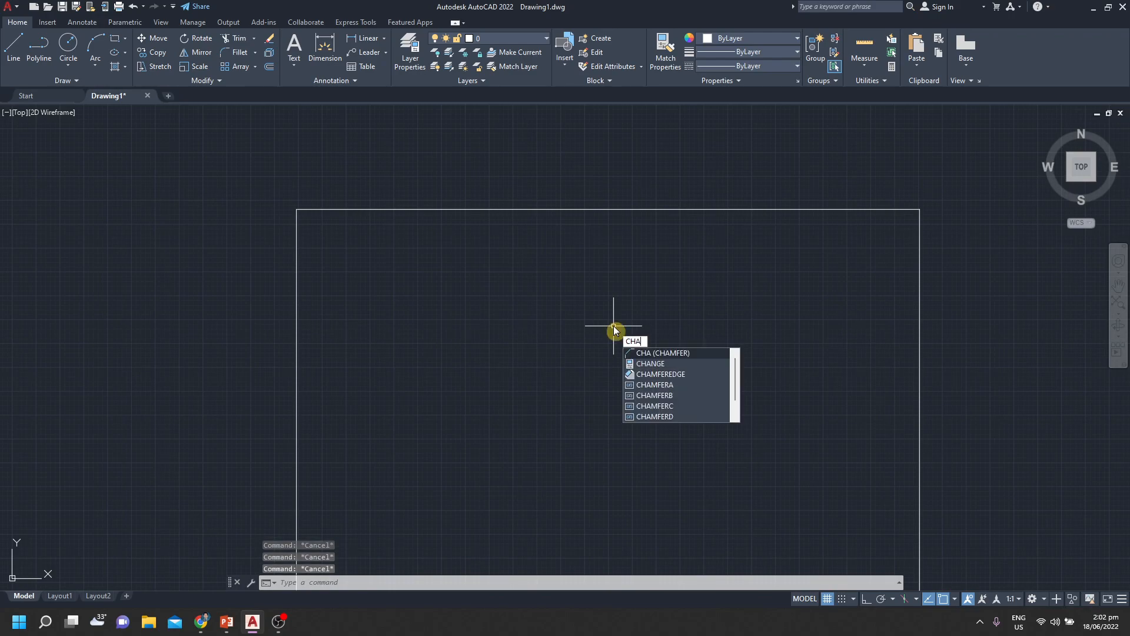
text(MFER)
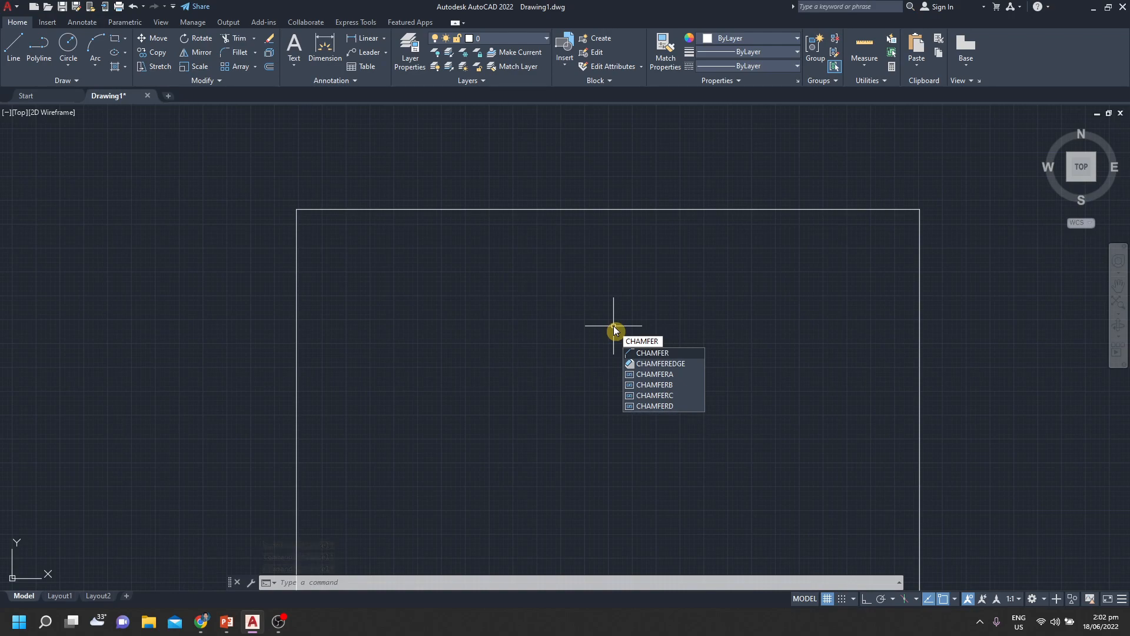
key(Return)
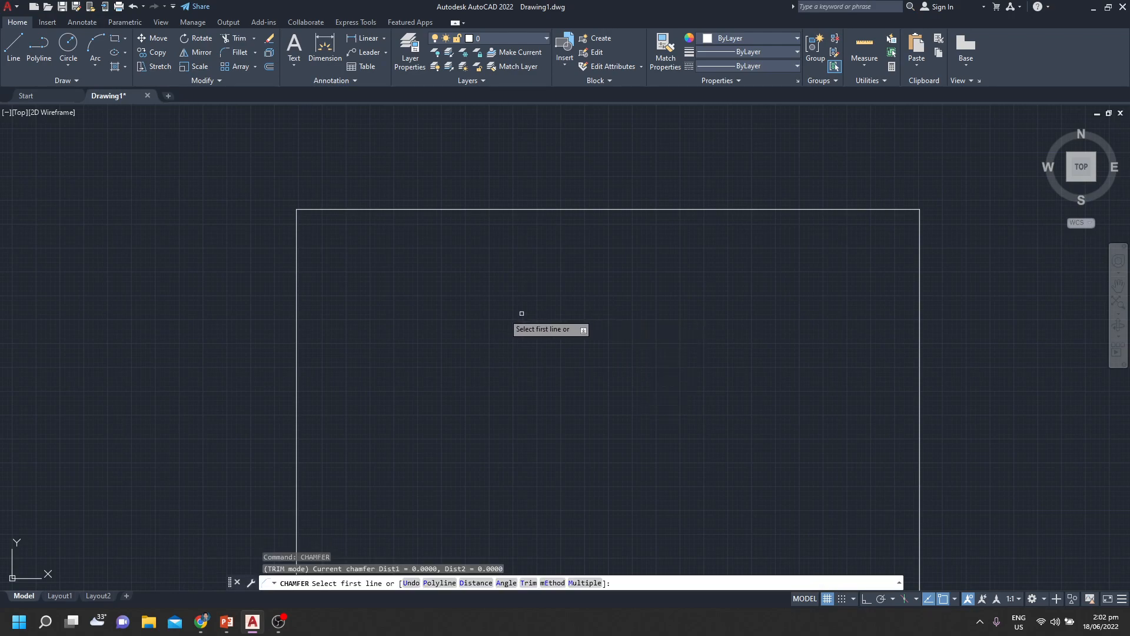
click(872, 209)
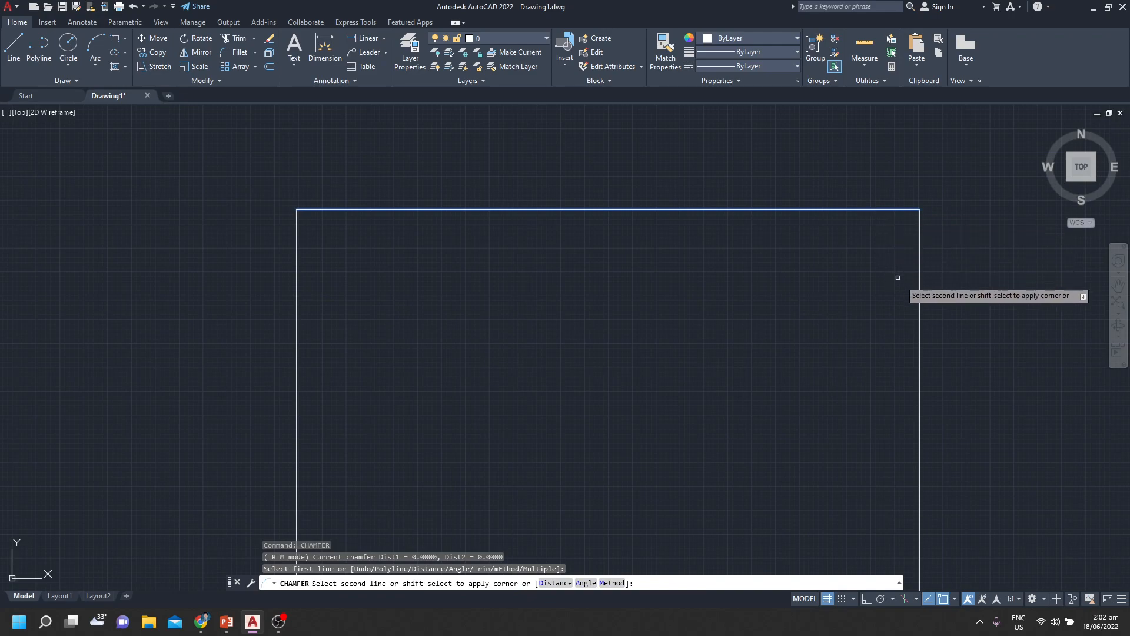
click(921, 294)
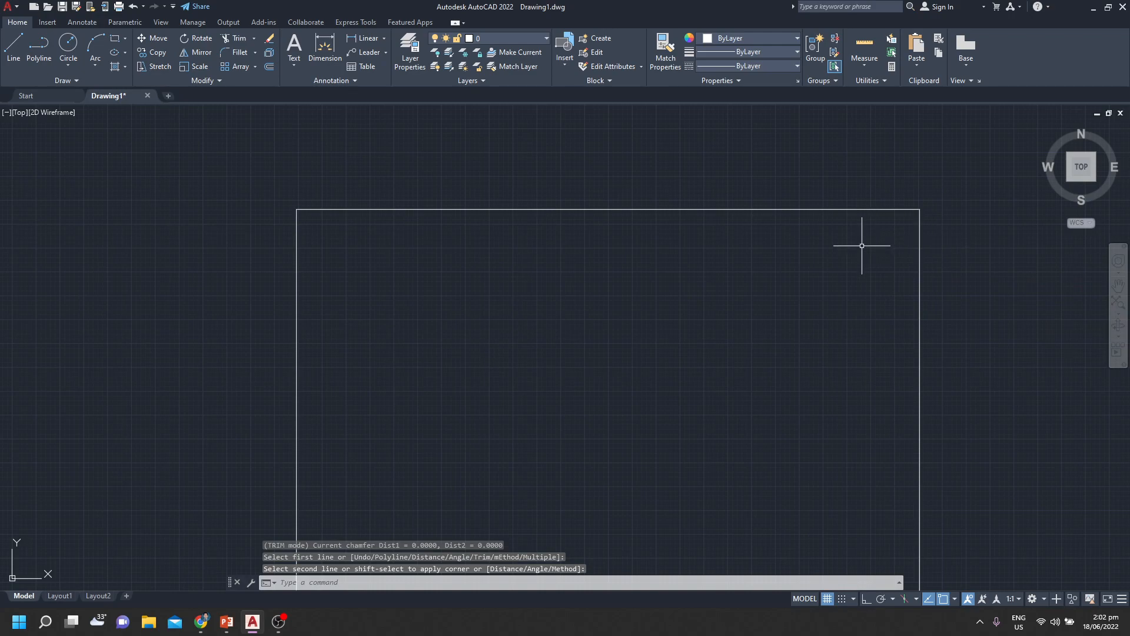
key(Return)
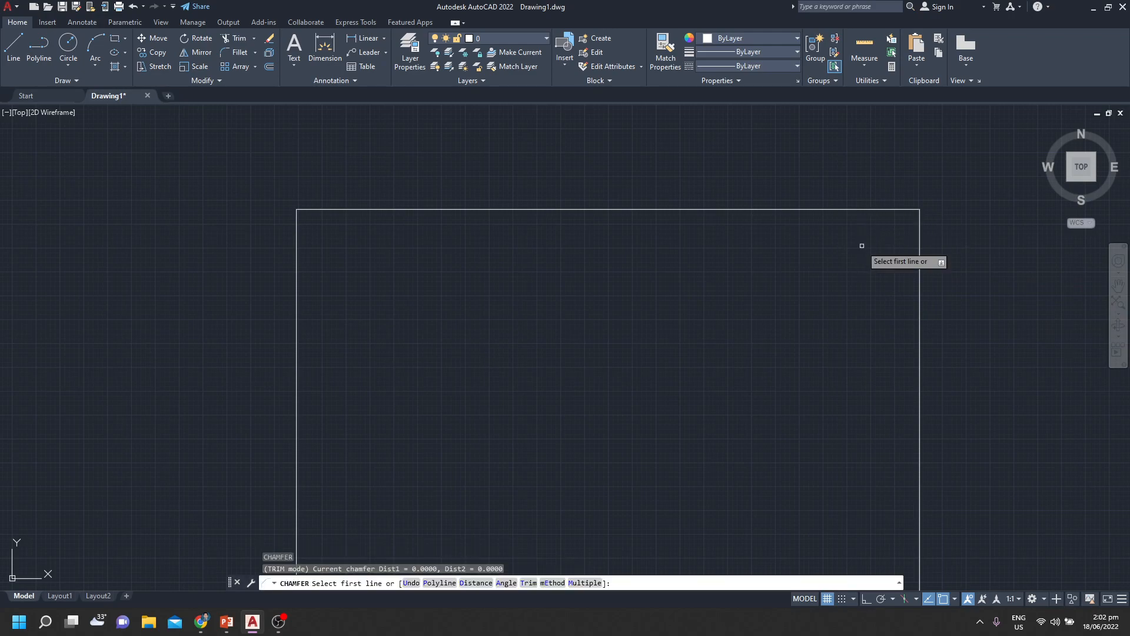
key(Escape)
key(Escape)
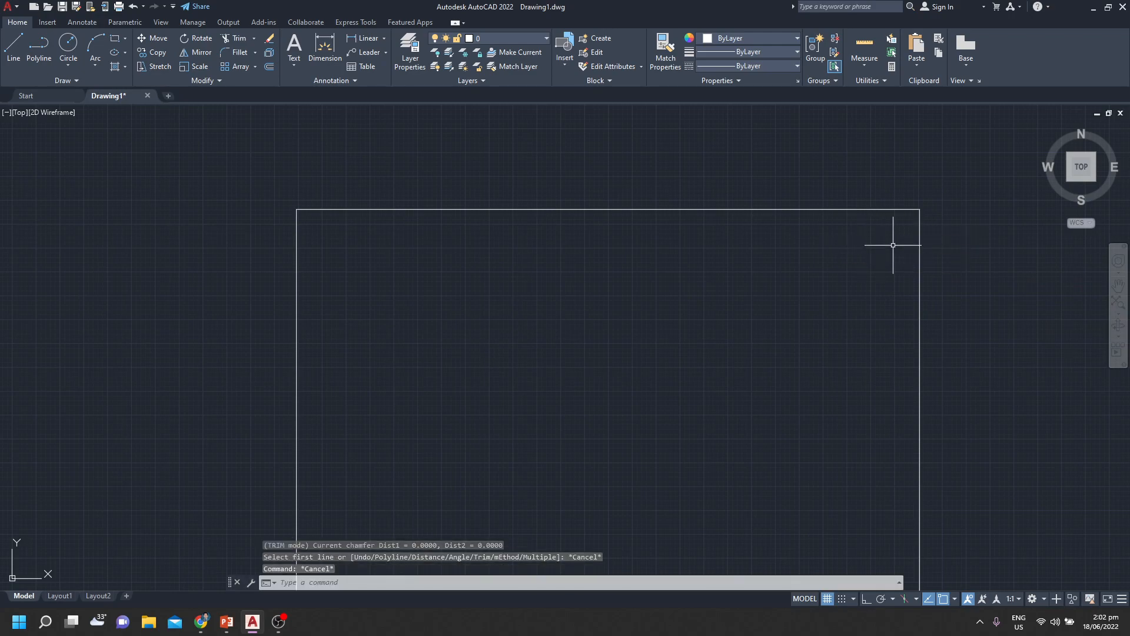
Begin a chamfer from the rectangle's top edge near the upper-right corner with the Distance option and a first distance of 100
scroll(891, 240, up, 3)
mouse_move(891, 240)
middle_down()
mouse_move(688, 336)
mouse_move(698, 344)
mouse_move(686, 255)
mouse_move(666, 328)
mouse_move(648, 269)
middle_up()
scroll(626, 263, up, 2)
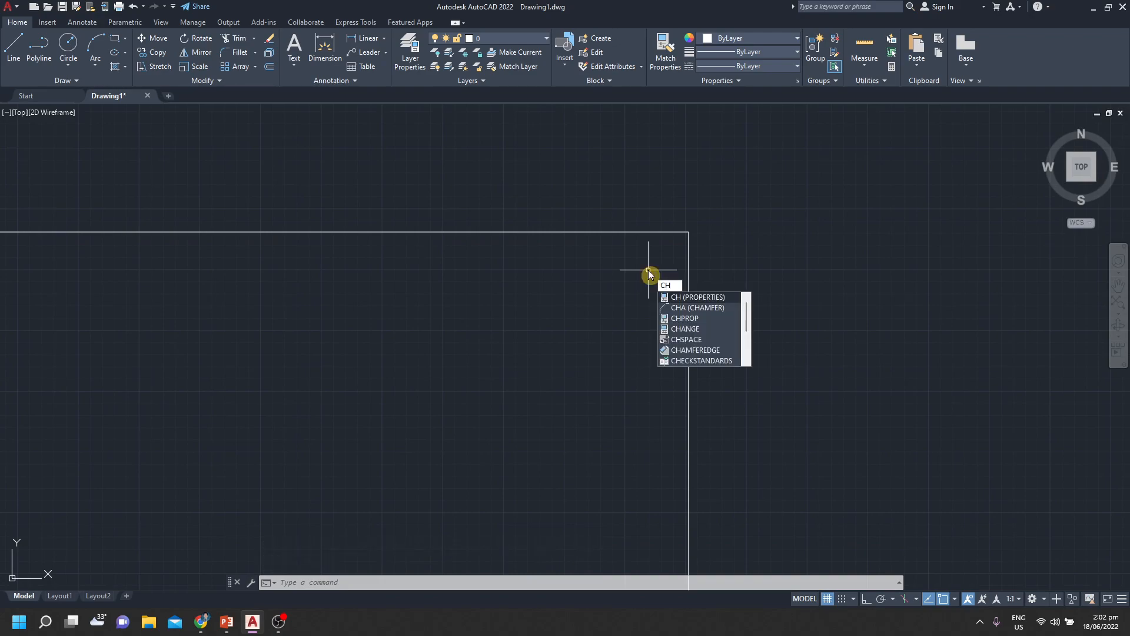
text(A)
key(Return)
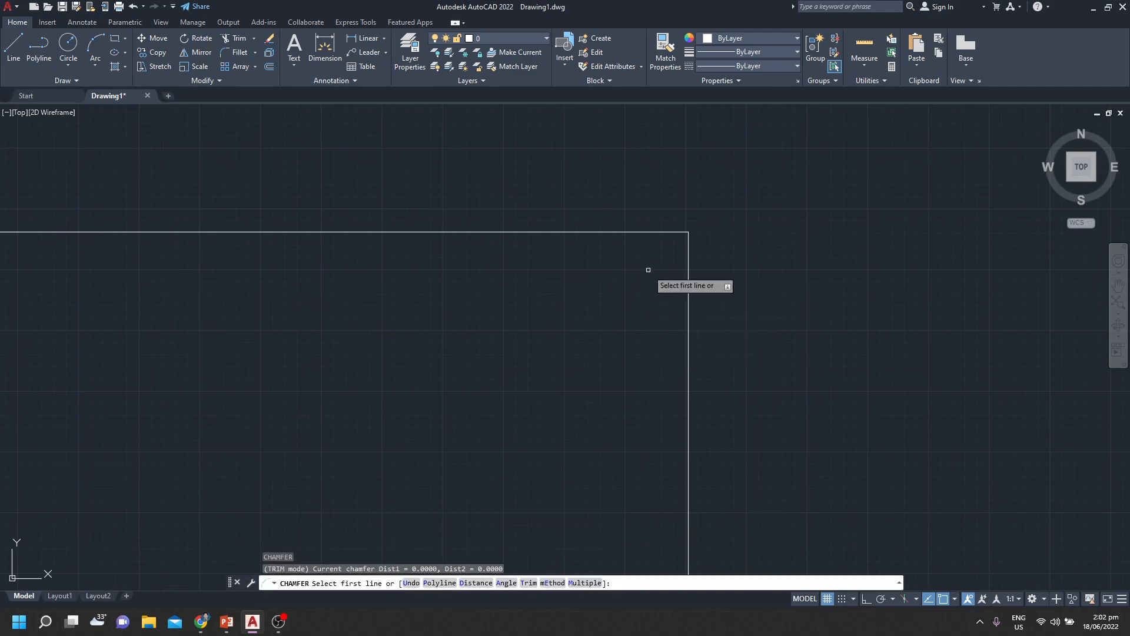
click(604, 232)
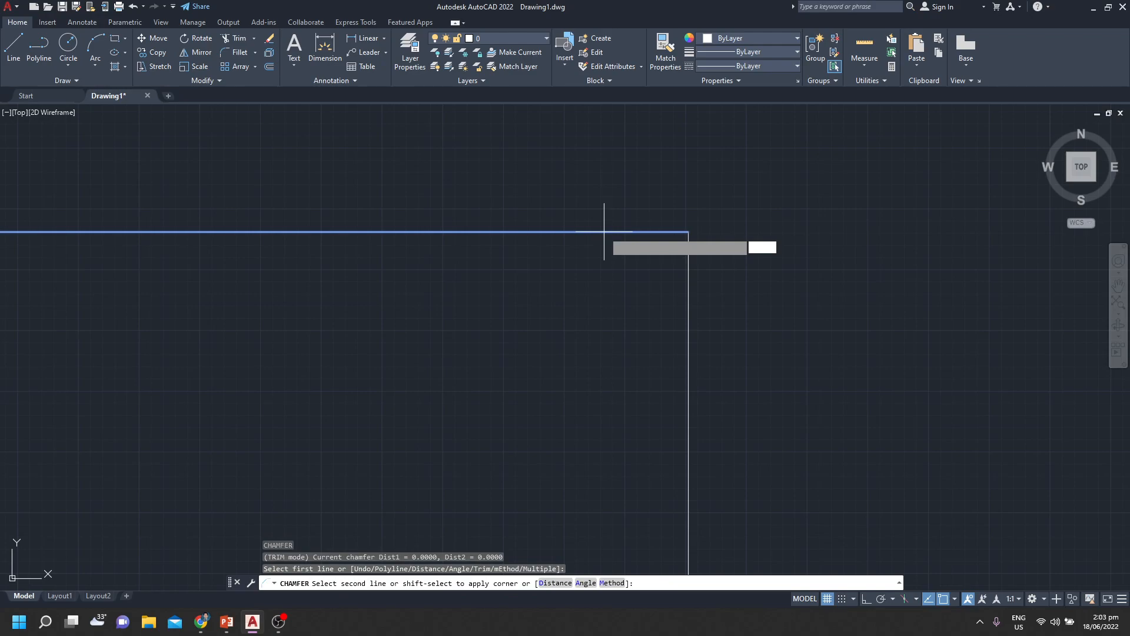
text(D)
key(Return)
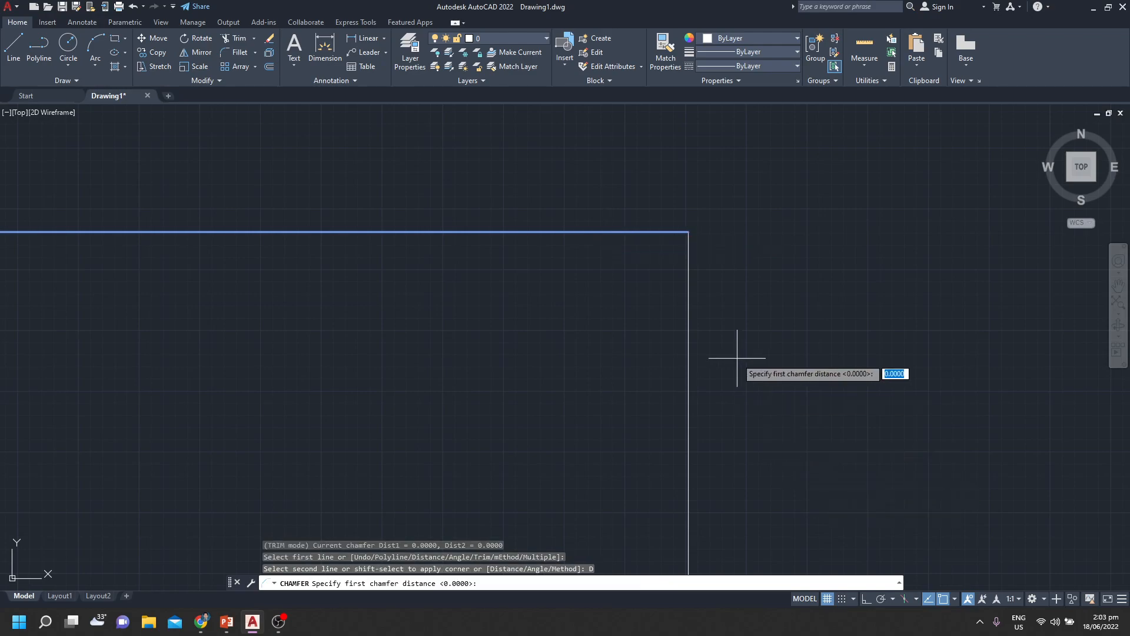
text(100)
key(Return)
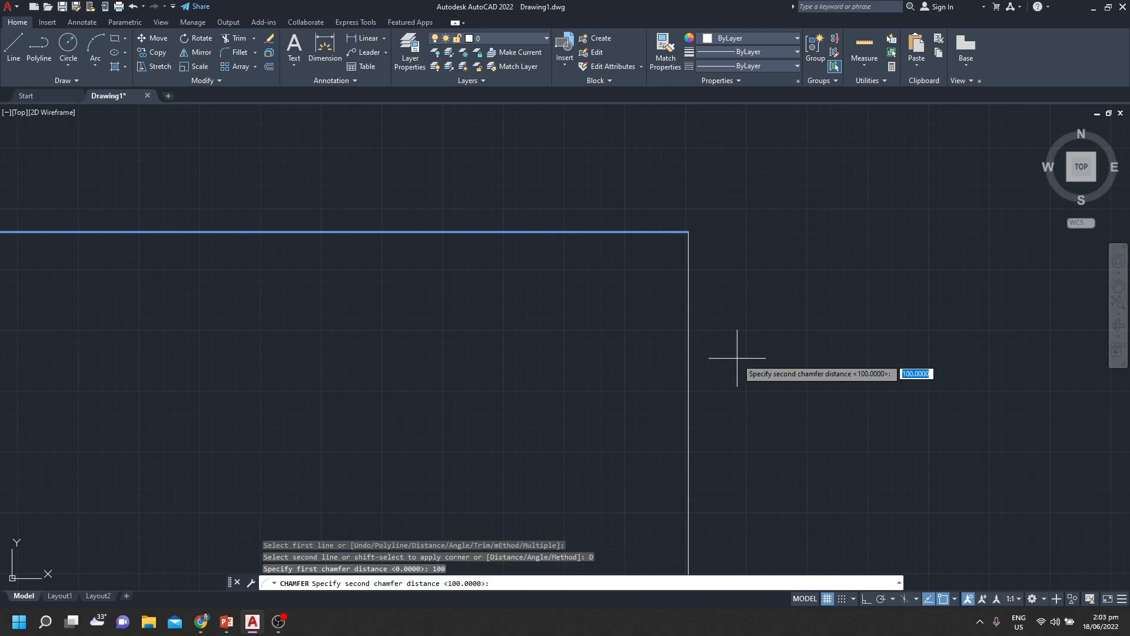
Define the second chamfer distance by two points starting at the corner, apply the chamfer to the right edge, and check the rectangle's grips
click(688, 232)
click(688, 352)
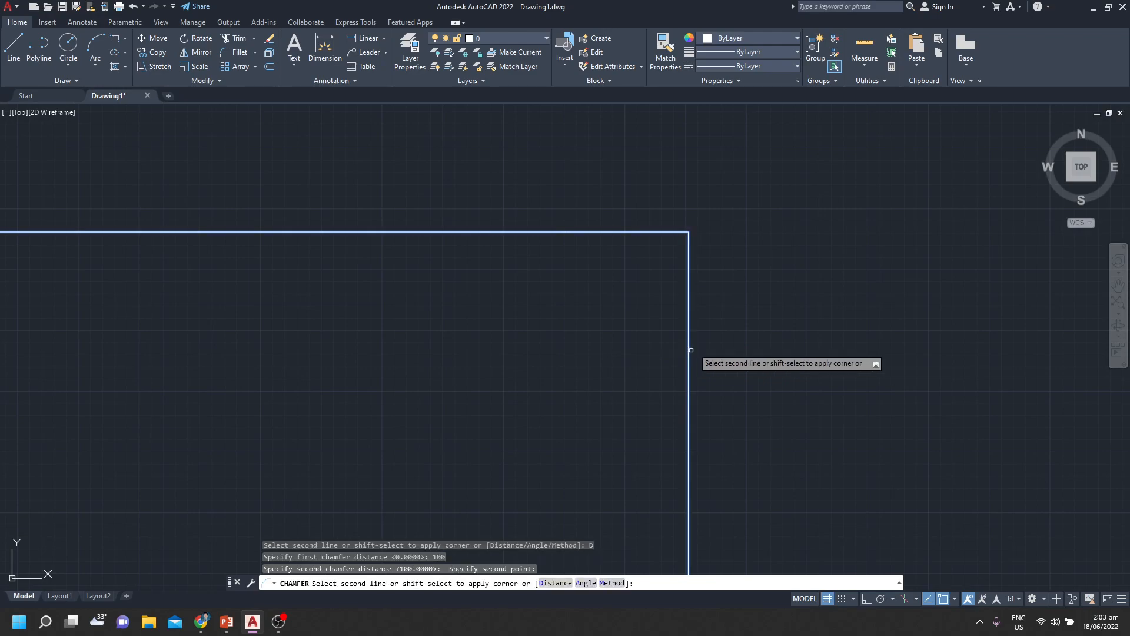
click(690, 335)
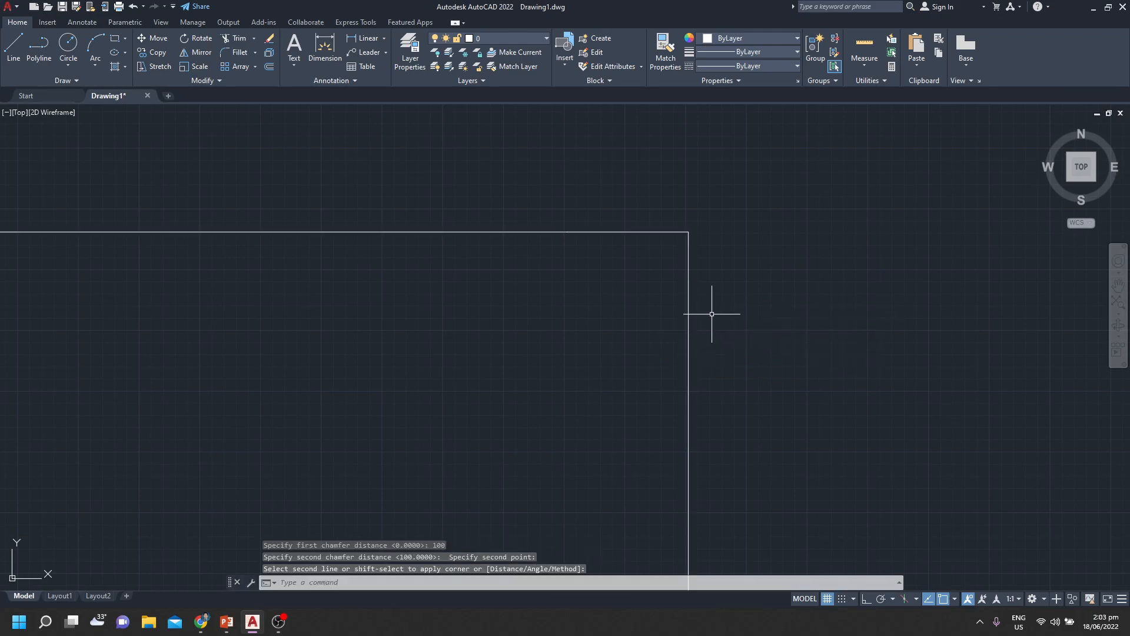
click(692, 319)
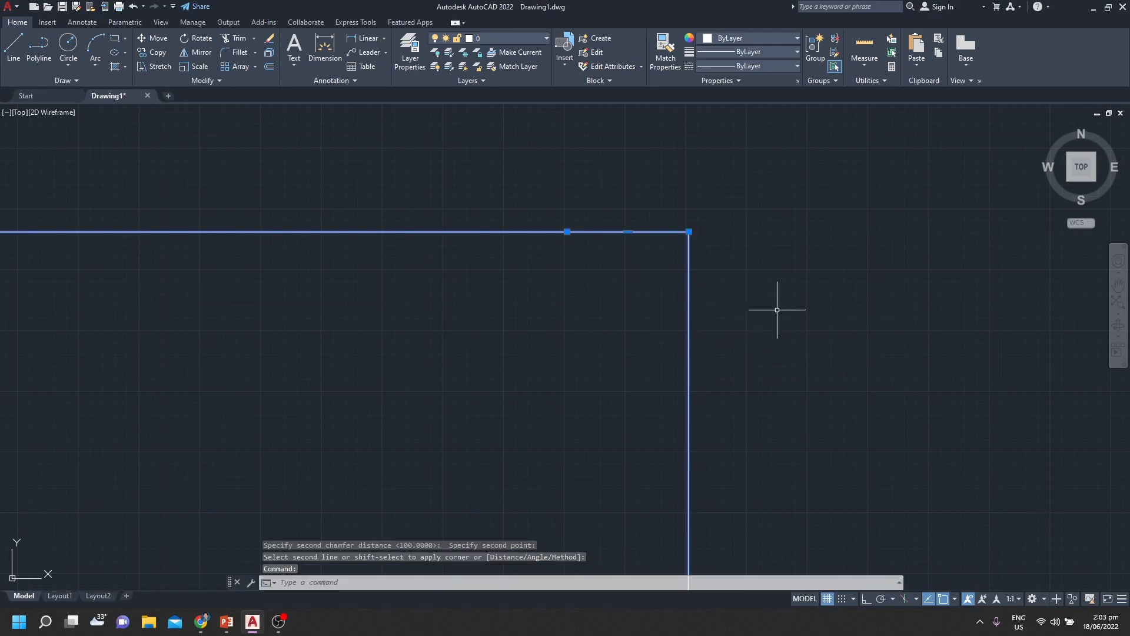
key(Escape)
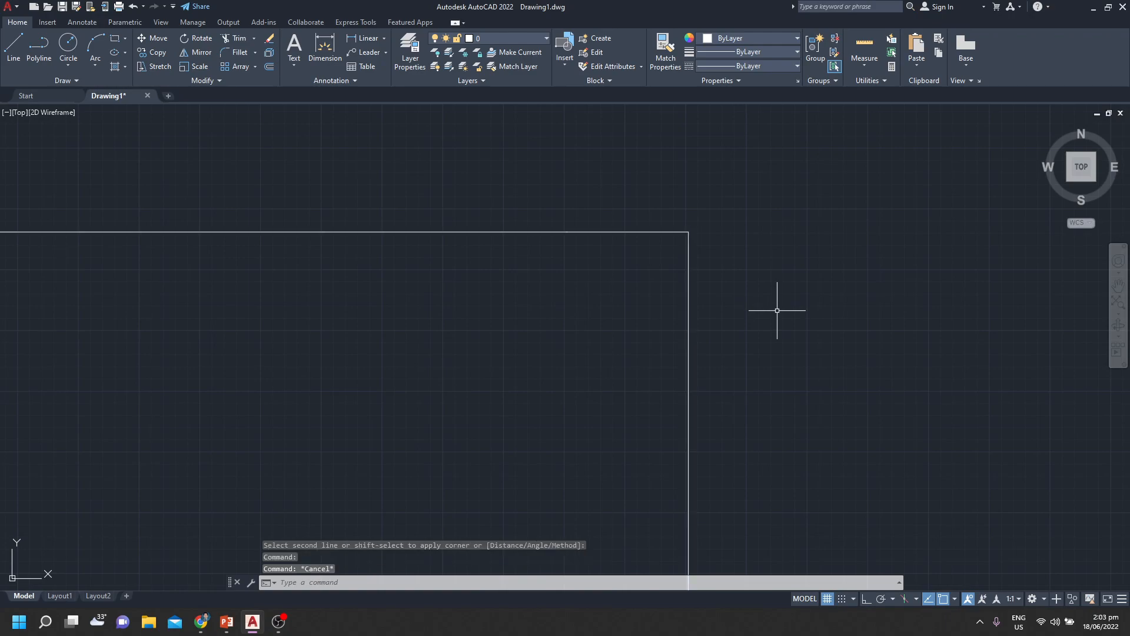
Set a new chamfer to the Angle option with length 50, picking the angle from the top edge's inner vertex to the upper-right corner
scroll(580, 320, down, 2)
middle_drag(568, 340, 561, 302)
scroll(561, 302, up, 2)
key(Return)
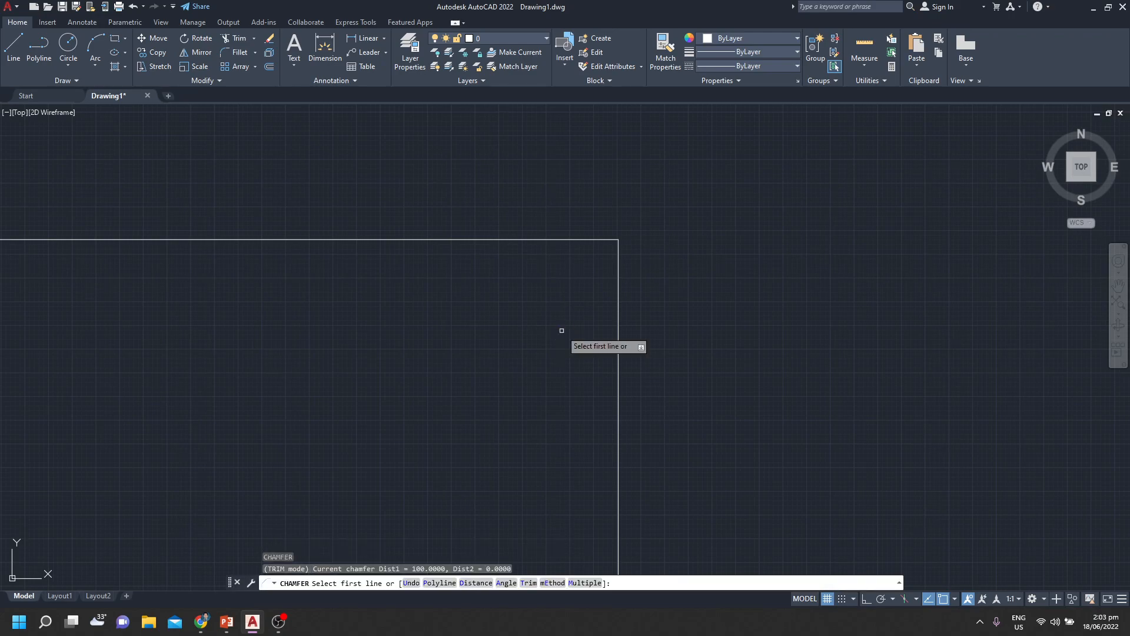
click(509, 583)
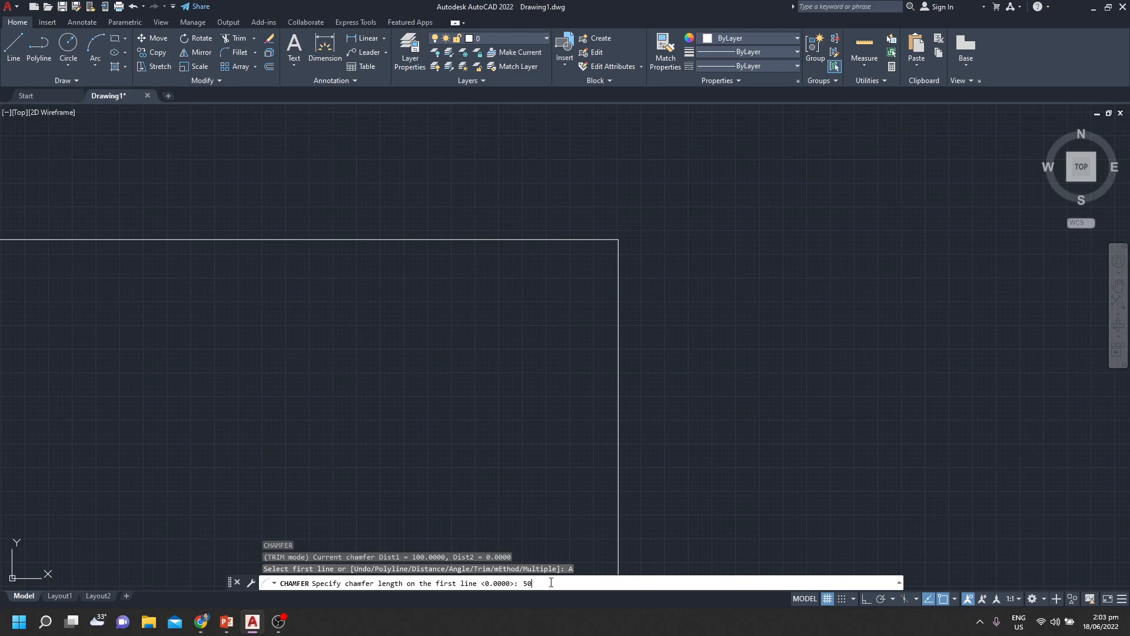
key(Return)
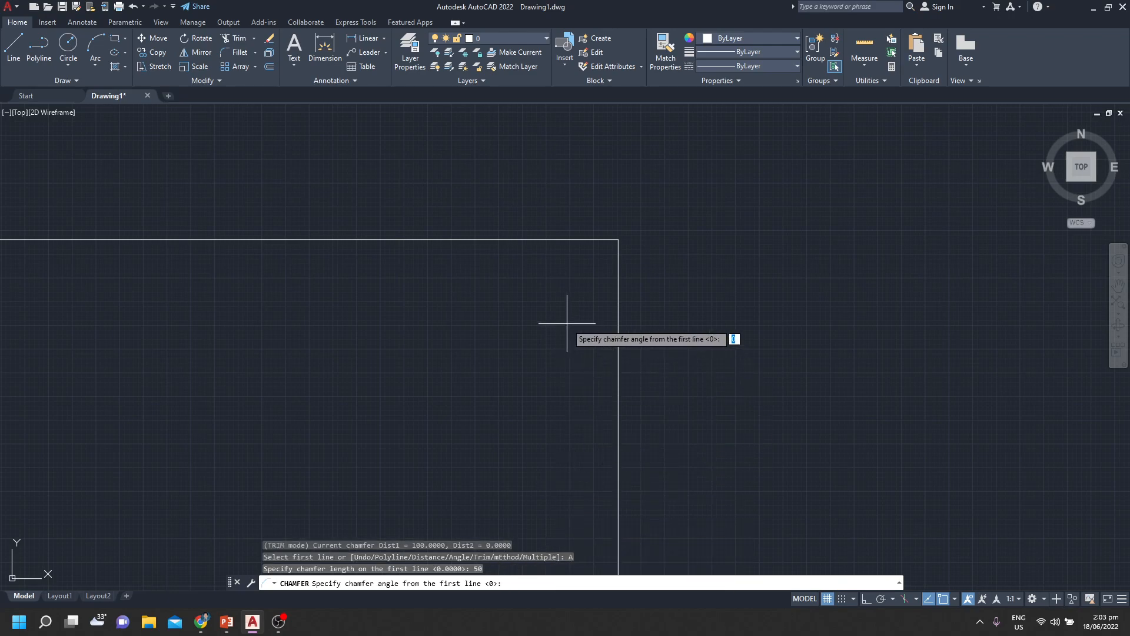
click(571, 240)
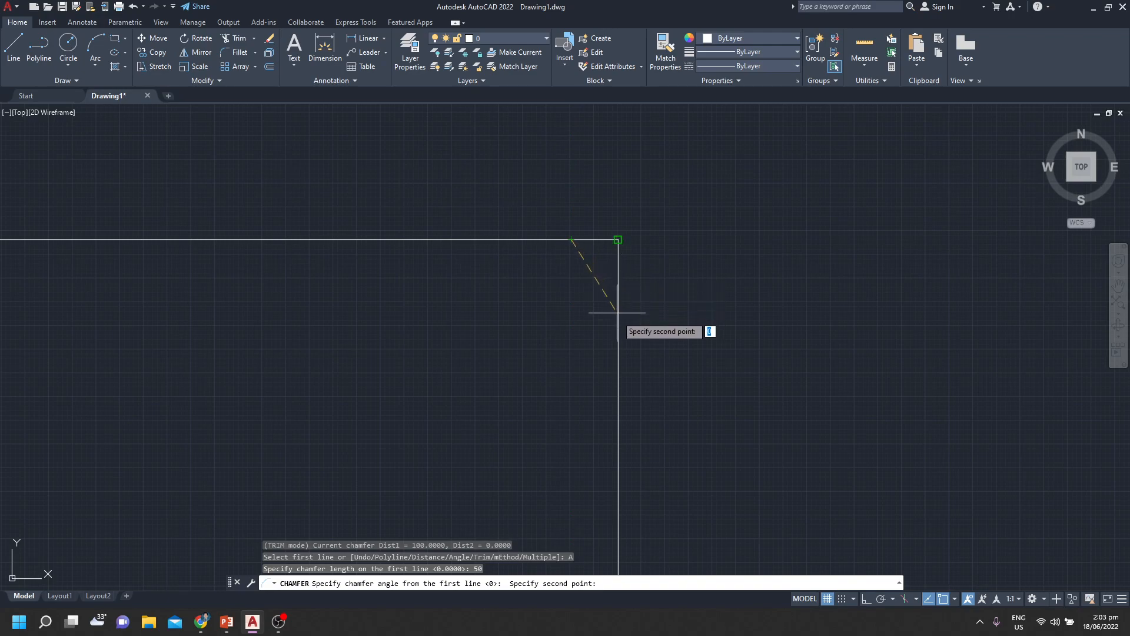
click(618, 240)
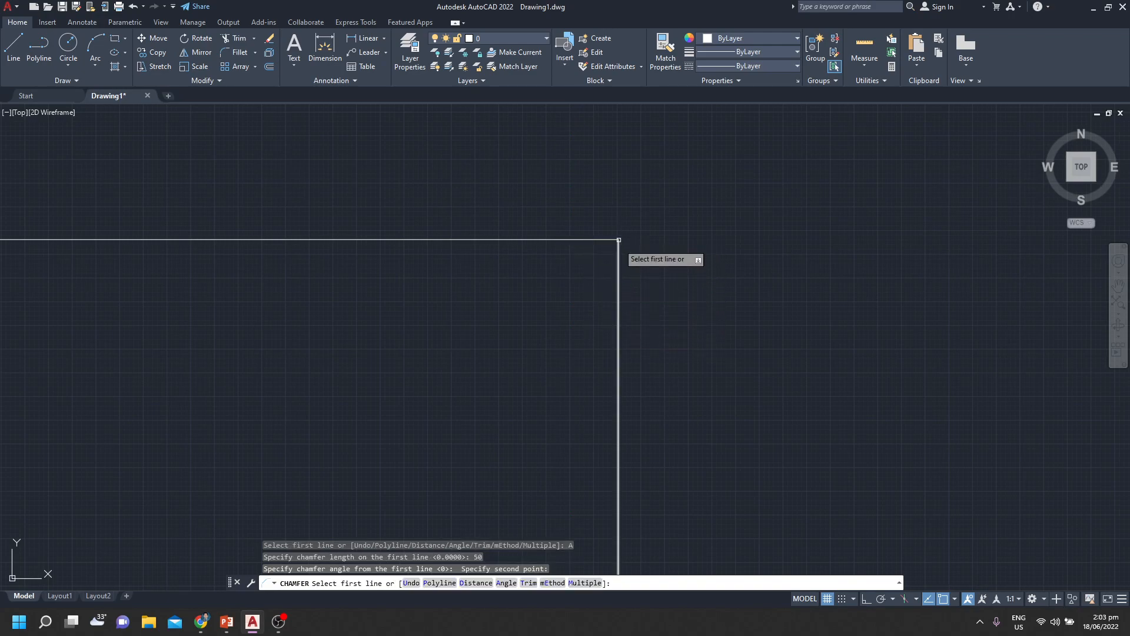
Apply the angle chamfer between the right edge and the short top segment beside the upper-right corner
click(618, 288)
click(581, 240)
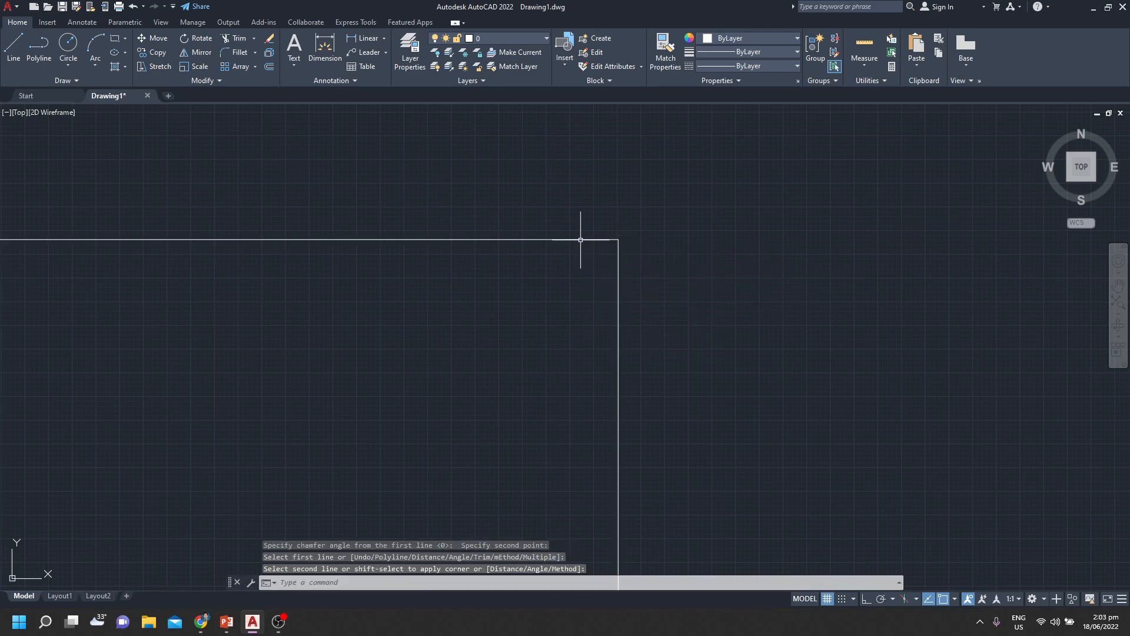
key(Return)
key(Escape)
Set a new chamfer to the Distance option, accepting 100 as first distance and picking the second with two points starting at the top edge's inner vertex
key(Return)
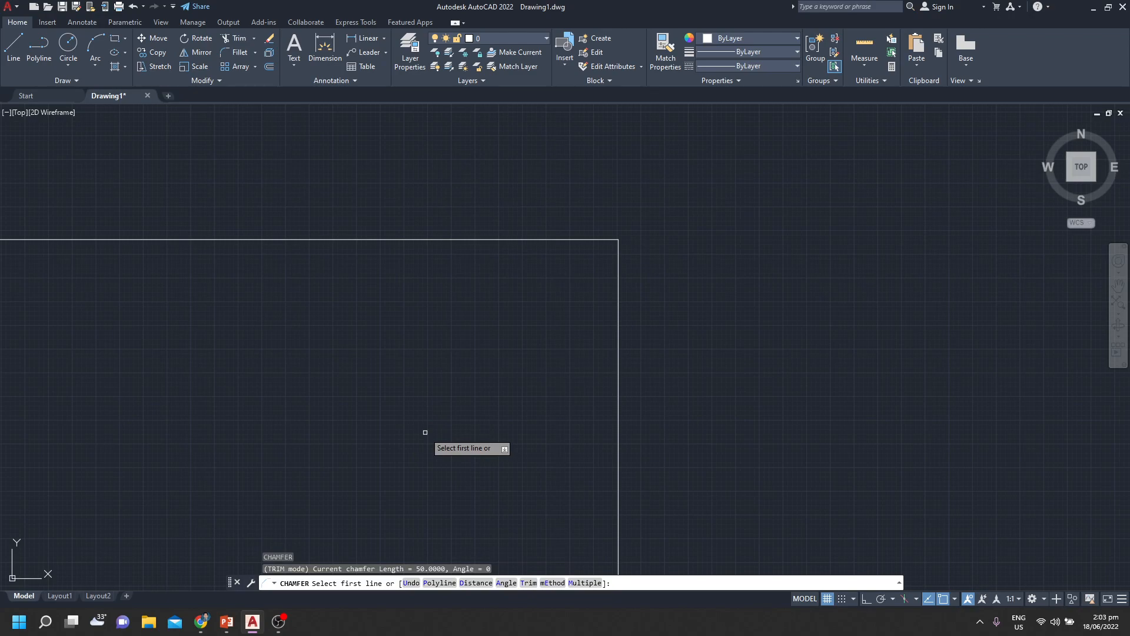
text(D)
key(Return)
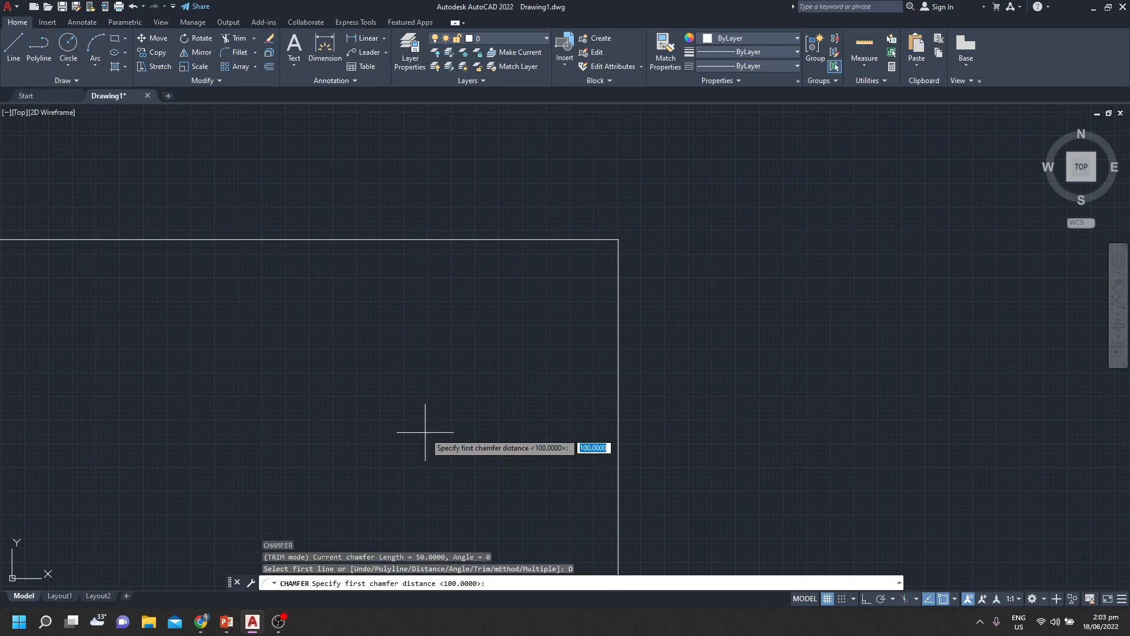
key(Return)
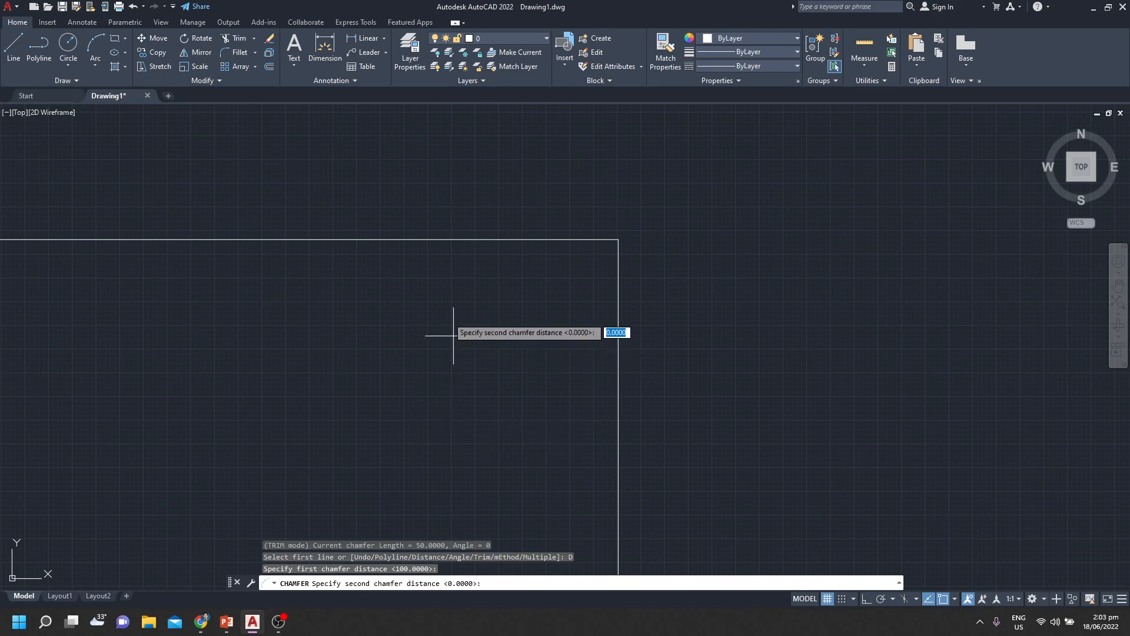
click(571, 239)
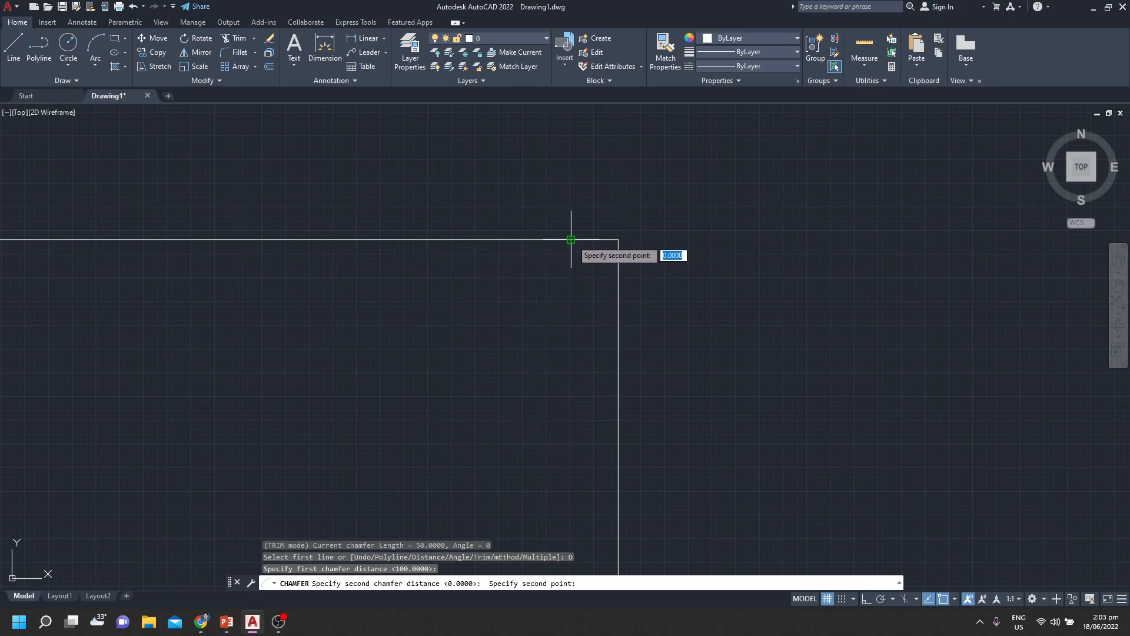
click(593, 307)
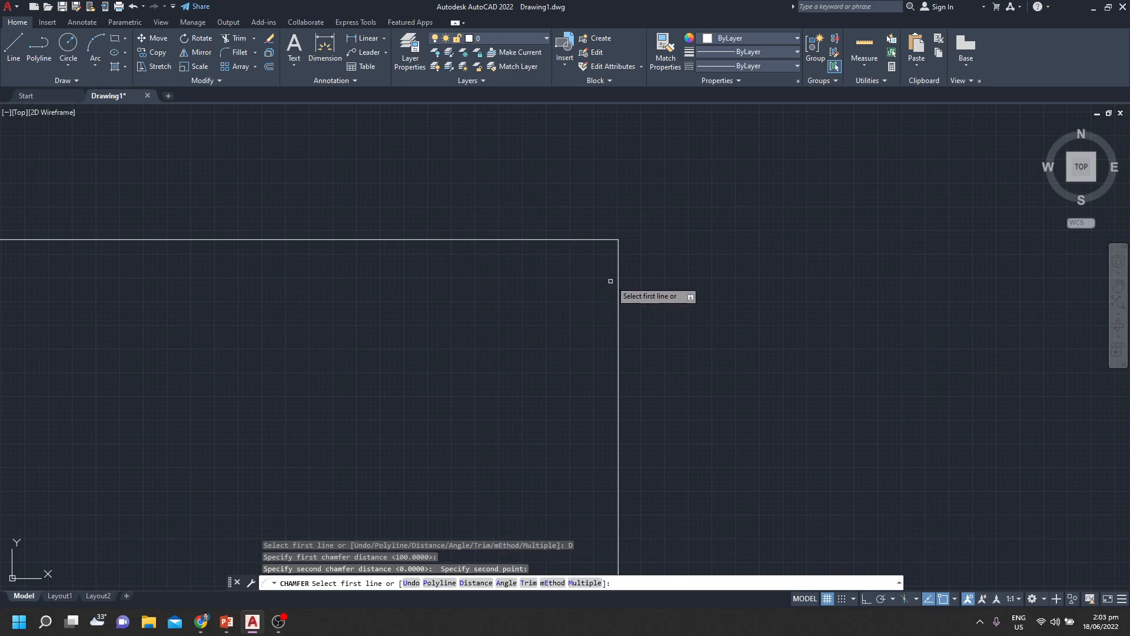
Apply the distance chamfer from the right edge to the short top segment, and select the rectangle to show its grips
click(618, 277)
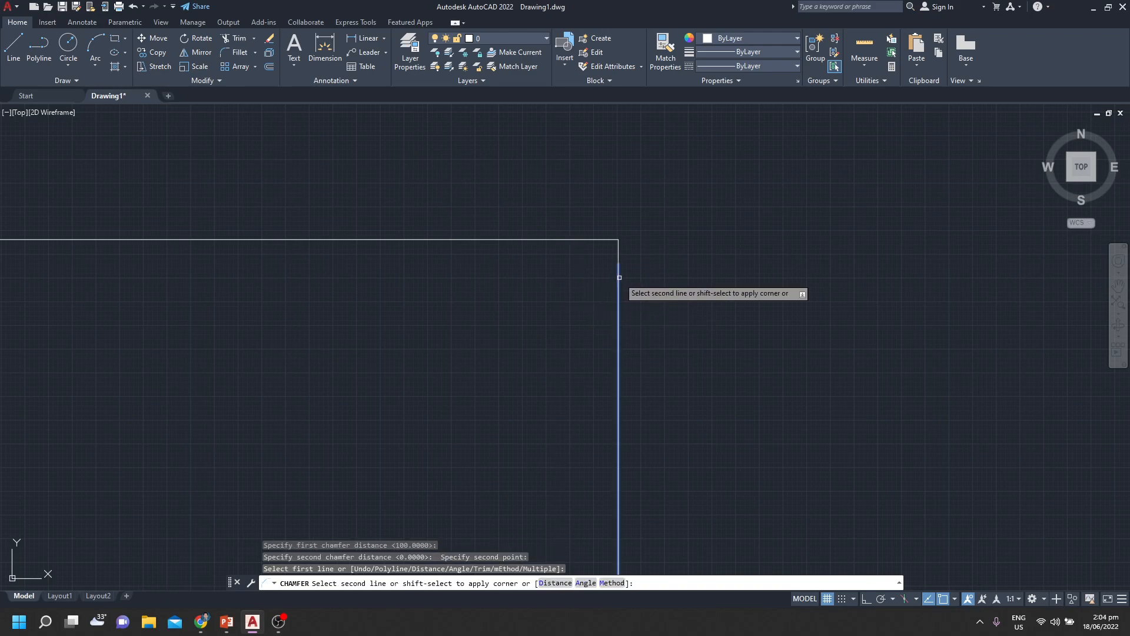
click(582, 240)
click(593, 240)
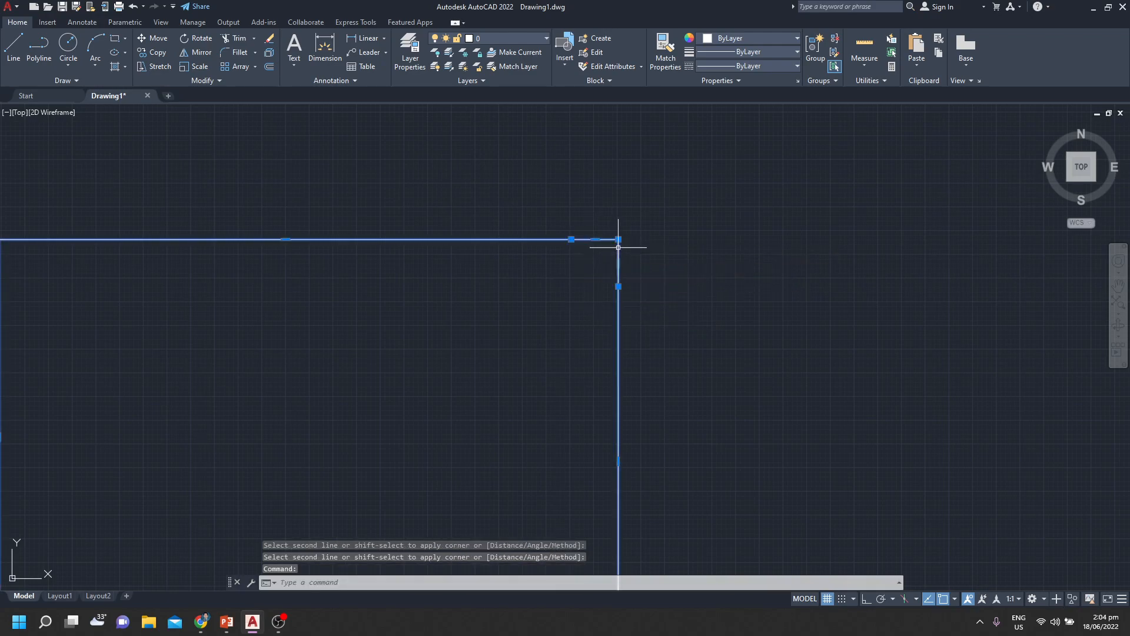
Try to chamfer the short top segment against the right edge at the upper-right corner once more
key(Return)
click(595, 239)
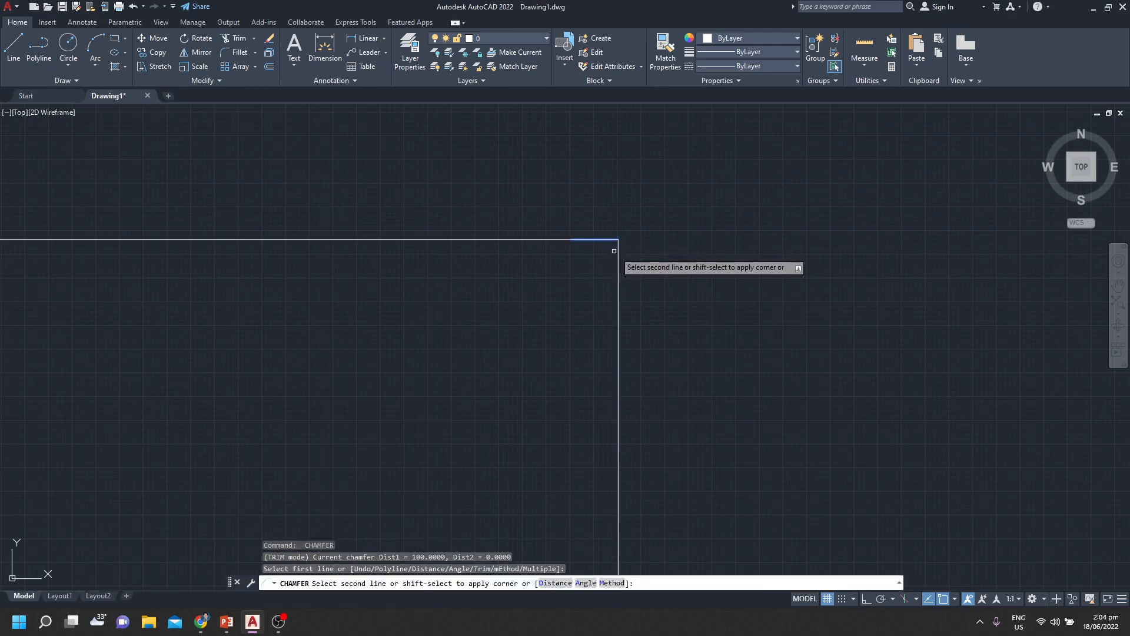
click(623, 279)
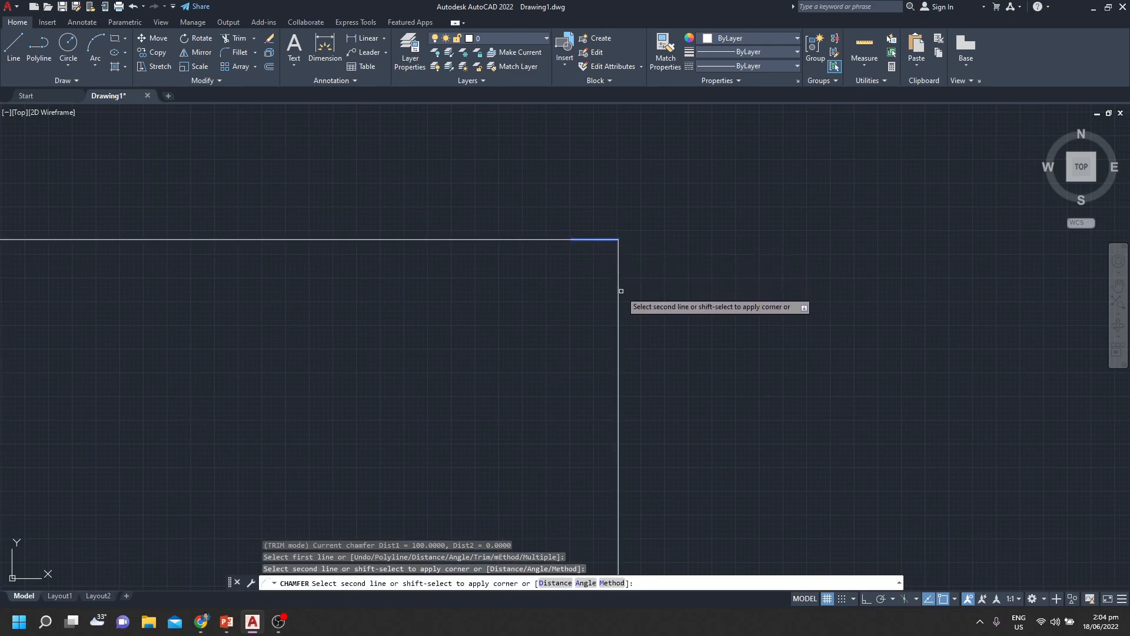
key(Escape)
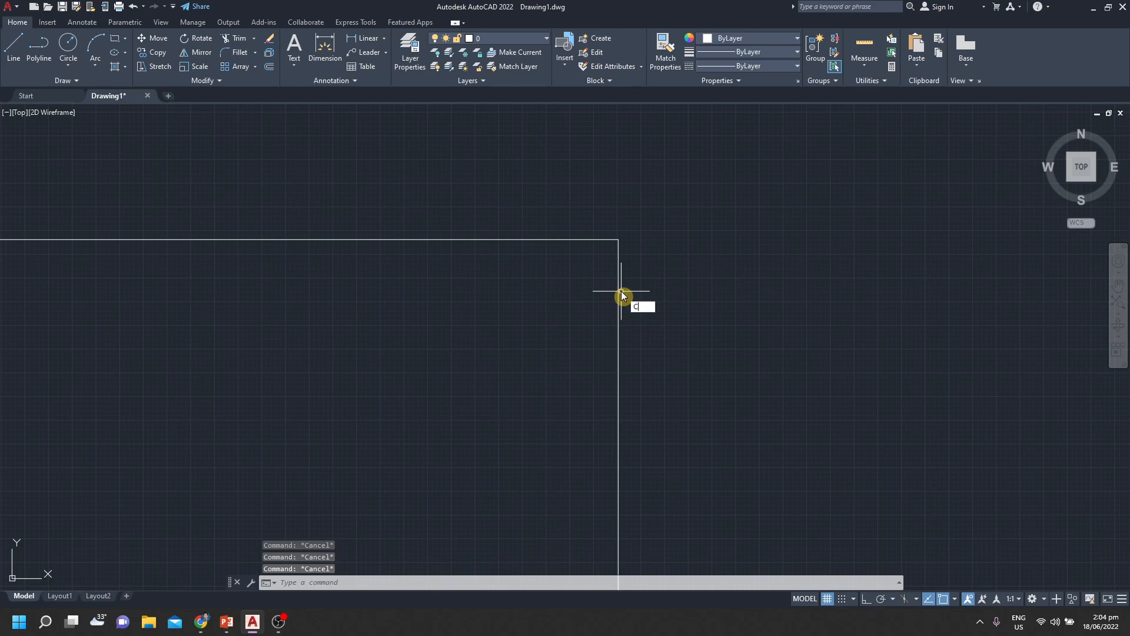
key(Return)
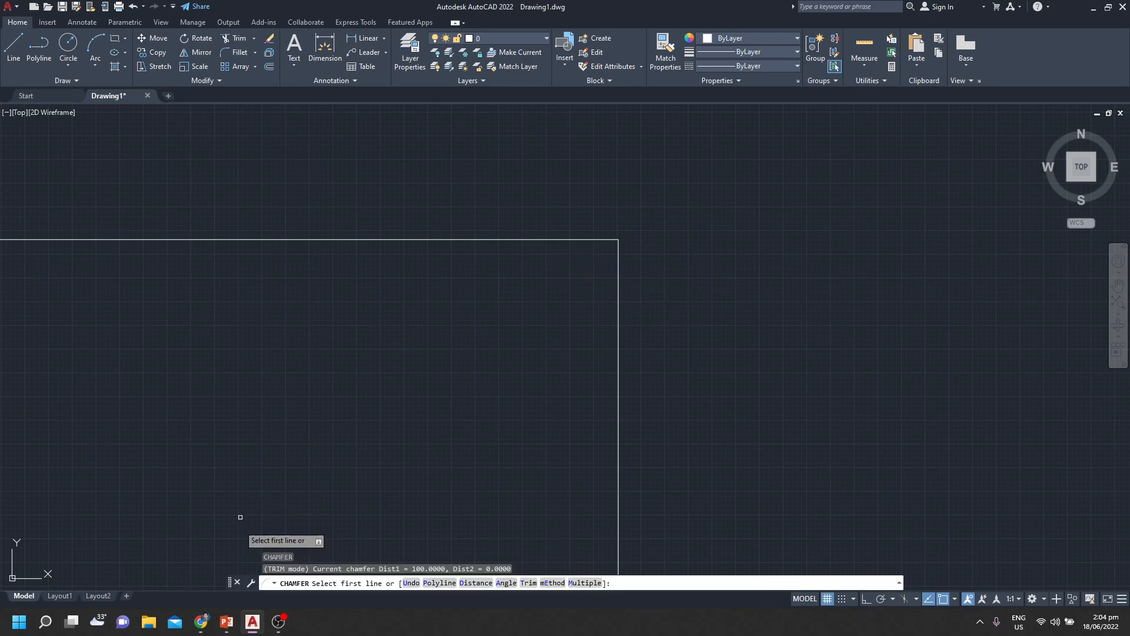
click(277, 623)
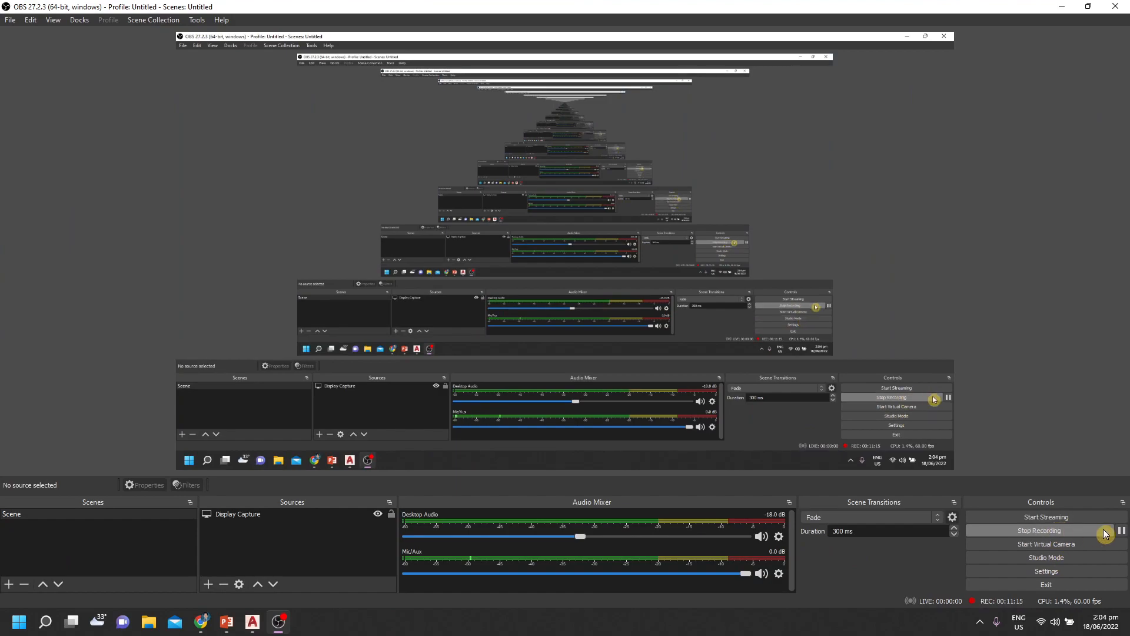
Return to the AutoCAD drawing and cancel the running Chamfer command
click(1122, 531)
click(1122, 530)
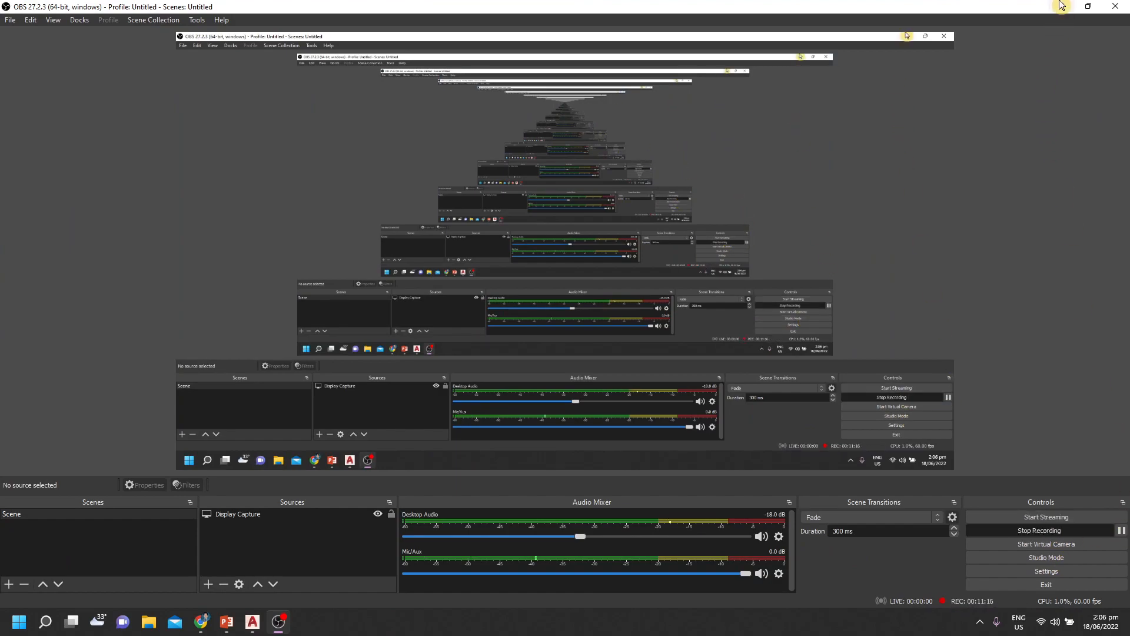
click(1062, 6)
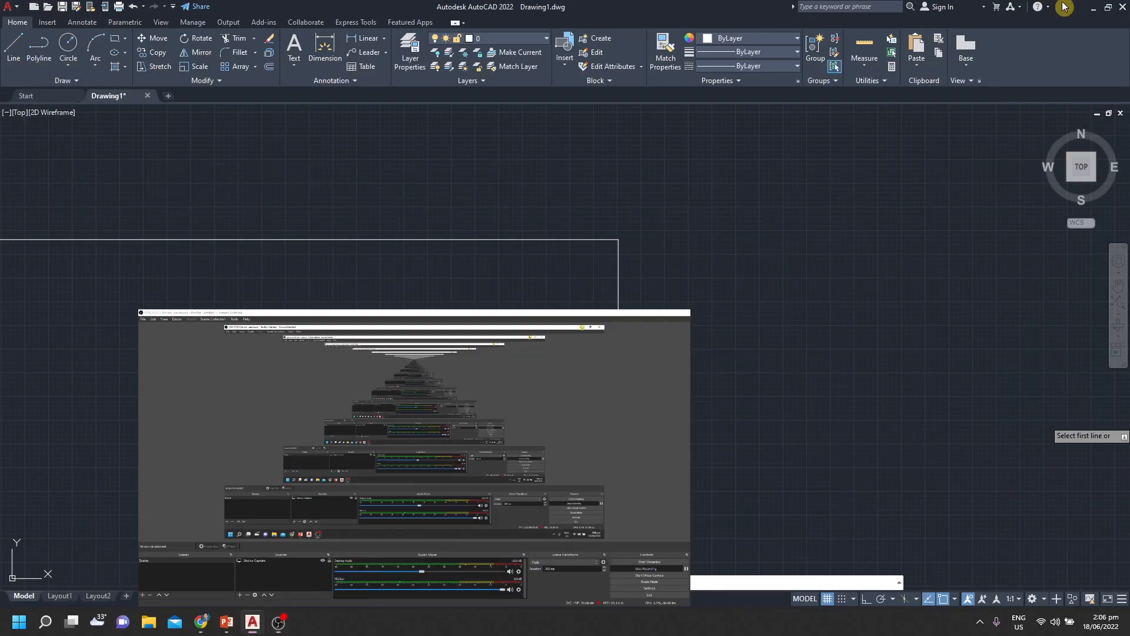
mouse_move(659, 368)
middle_down()
mouse_move(709, 445)
mouse_move(715, 386)
middle_up()
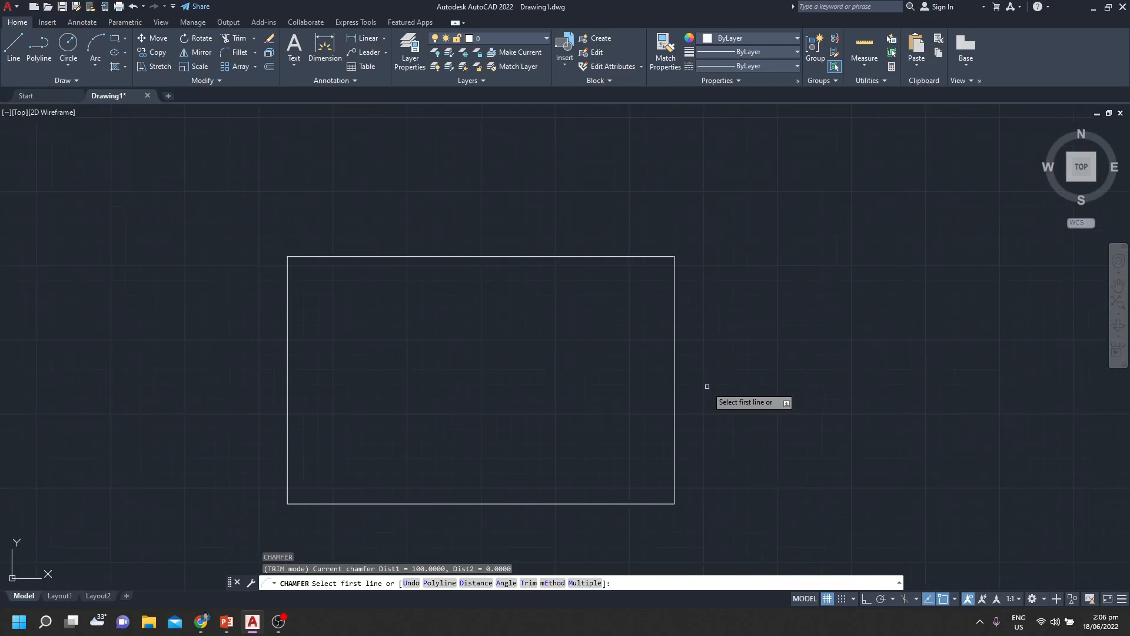
key(Escape)
key(Escape)
key(Escape)
key(Escape)
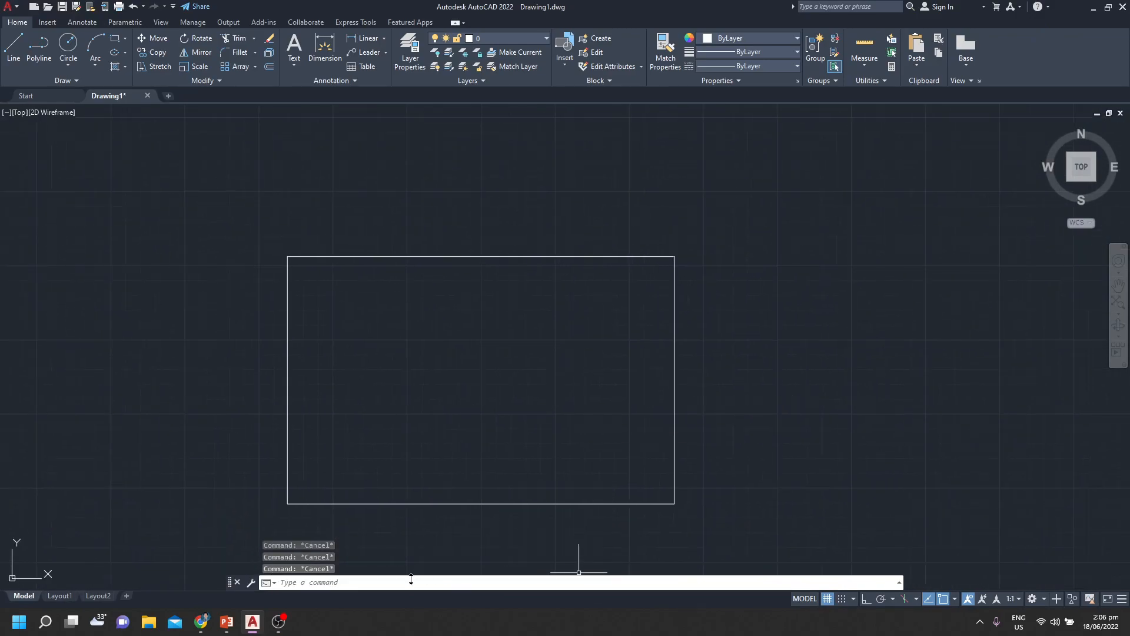
Chamfer the rectangle's upper-right corner between the top and right edges, with both distances set to 30
middle_drag(621, 383, 592, 440)
click(376, 584)
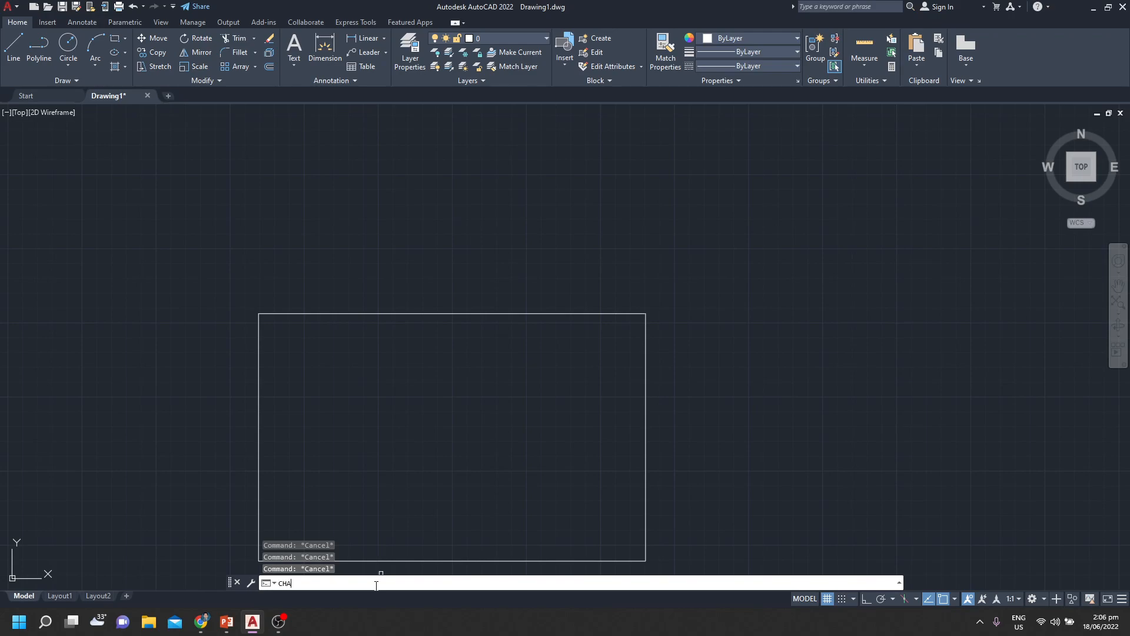
text(CHA)
key(Return)
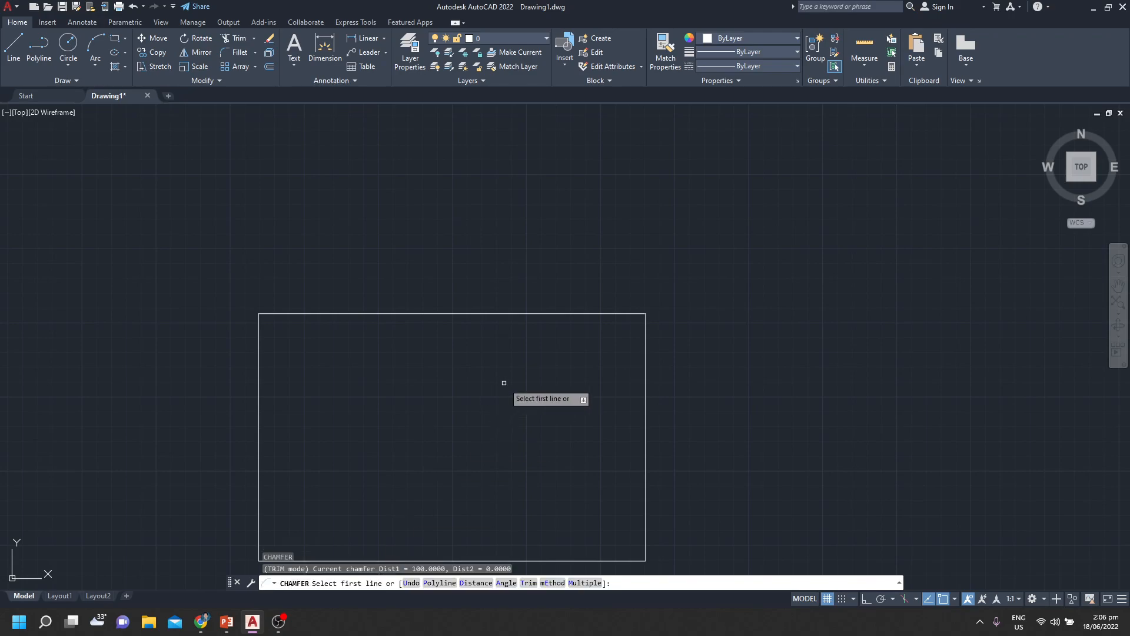
text(D)
key(Return)
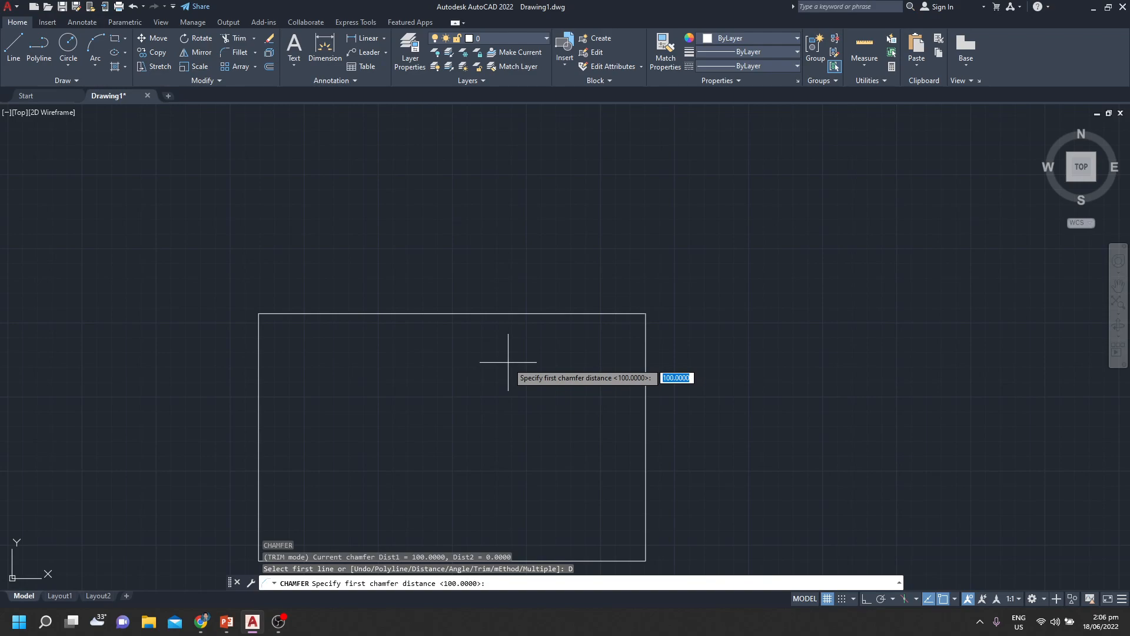
text(30)
key(Return)
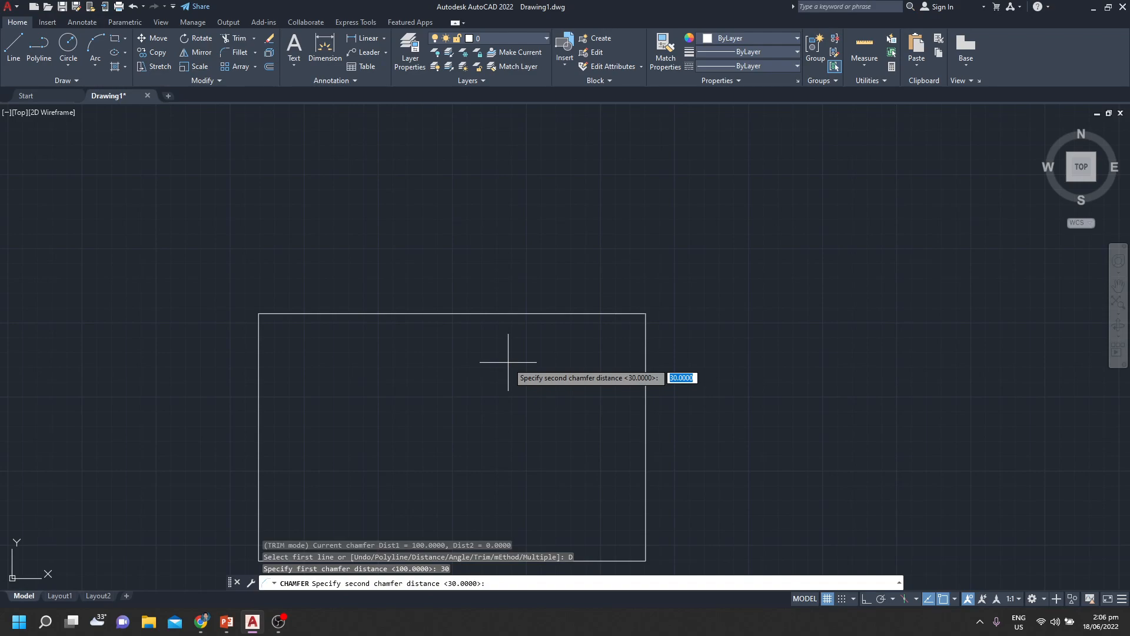
text(30)
key(Return)
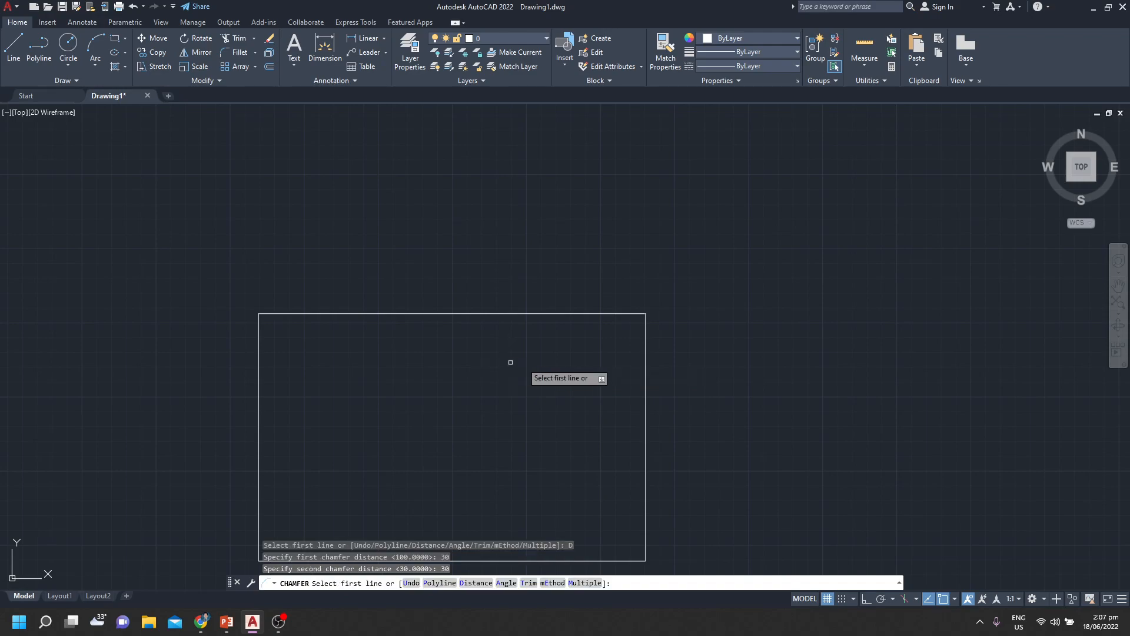
click(631, 313)
click(646, 331)
scroll(645, 341, up, 2)
scroll(644, 327, up, 8)
scroll(625, 294, down, 8)
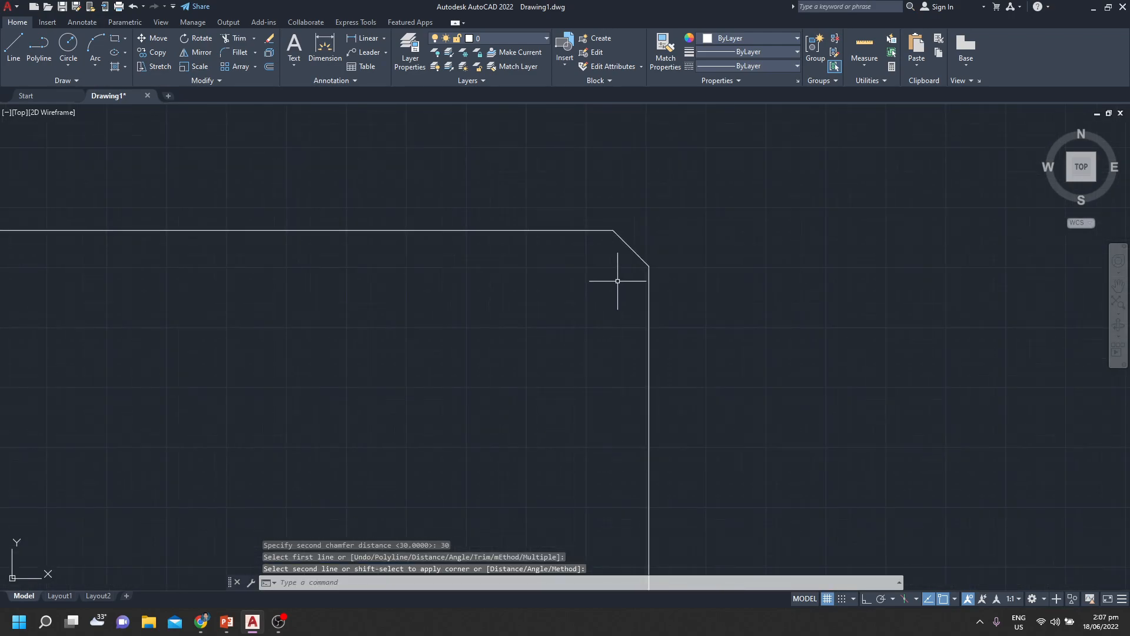
mouse_move(562, 328)
middle_down()
mouse_move(618, 318)
mouse_move(598, 328)
middle_up()
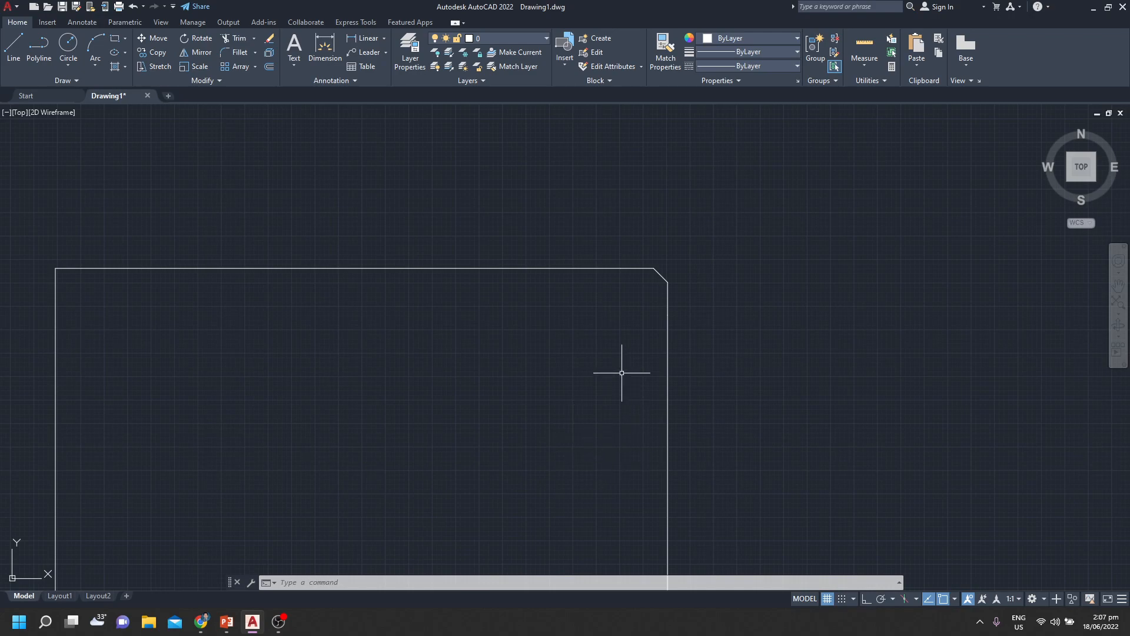
Chamfer the rectangle's lower-right corner between the right and bottom edges, with both distances set to 50
scroll(616, 377, down, 2)
scroll(601, 354, up, 1)
text(cha)
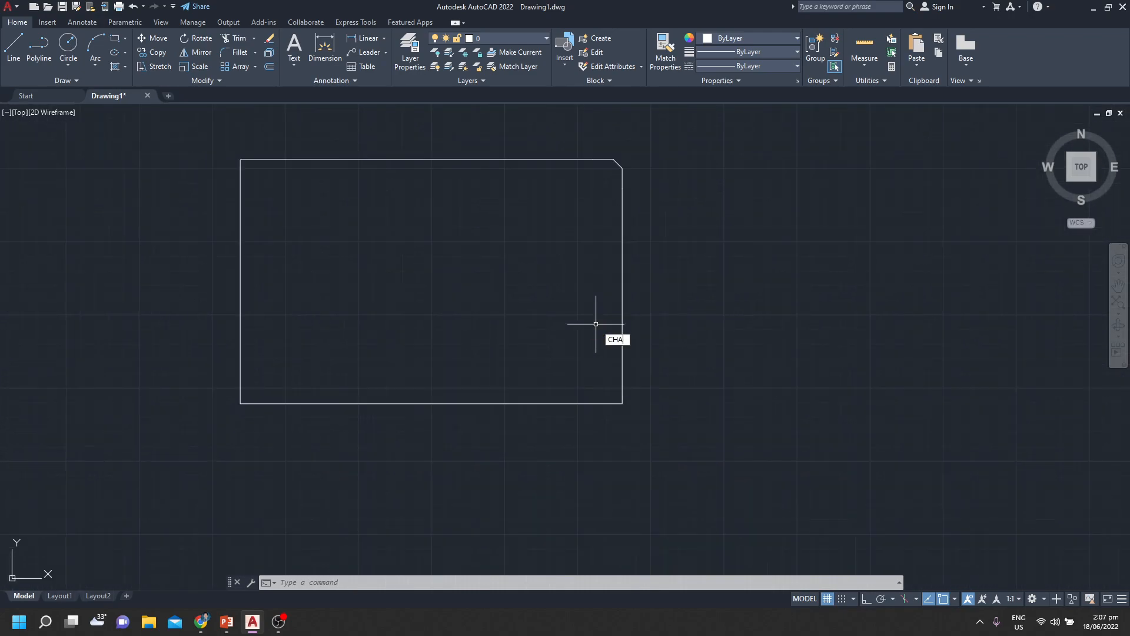
key(Return)
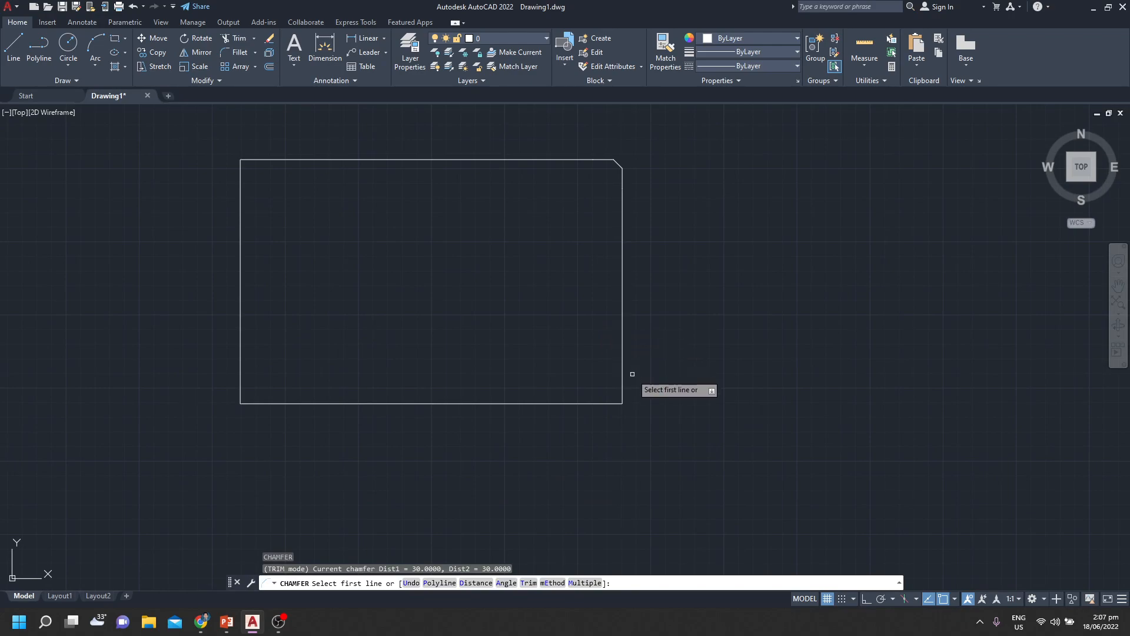
text(D)
key(Return)
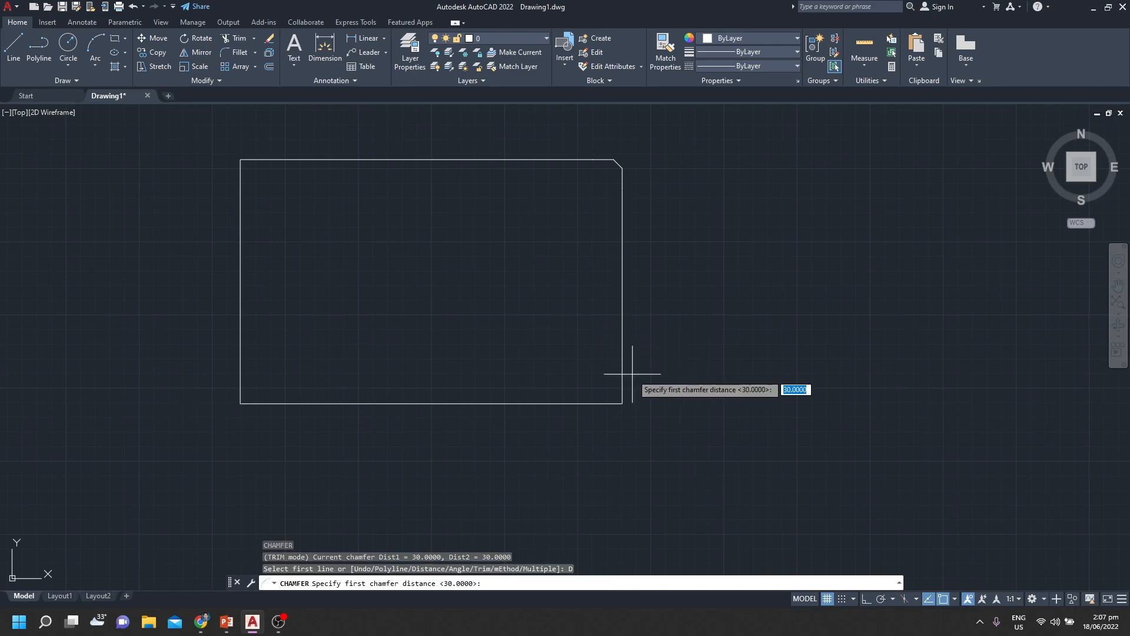
text(50)
key(Return)
text(5)
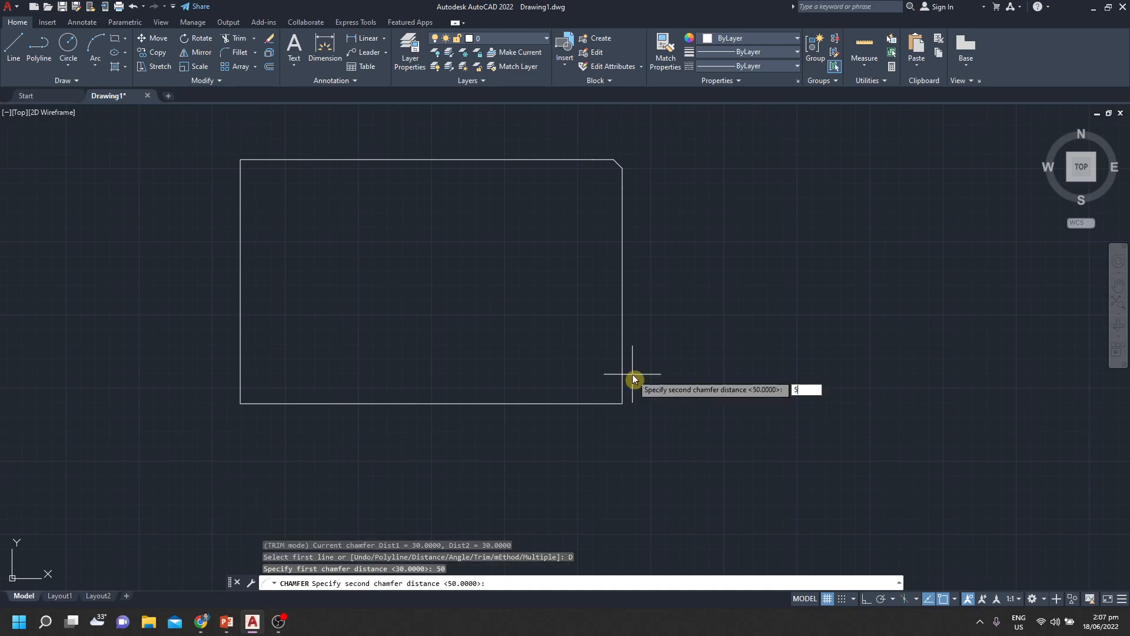
key(Return)
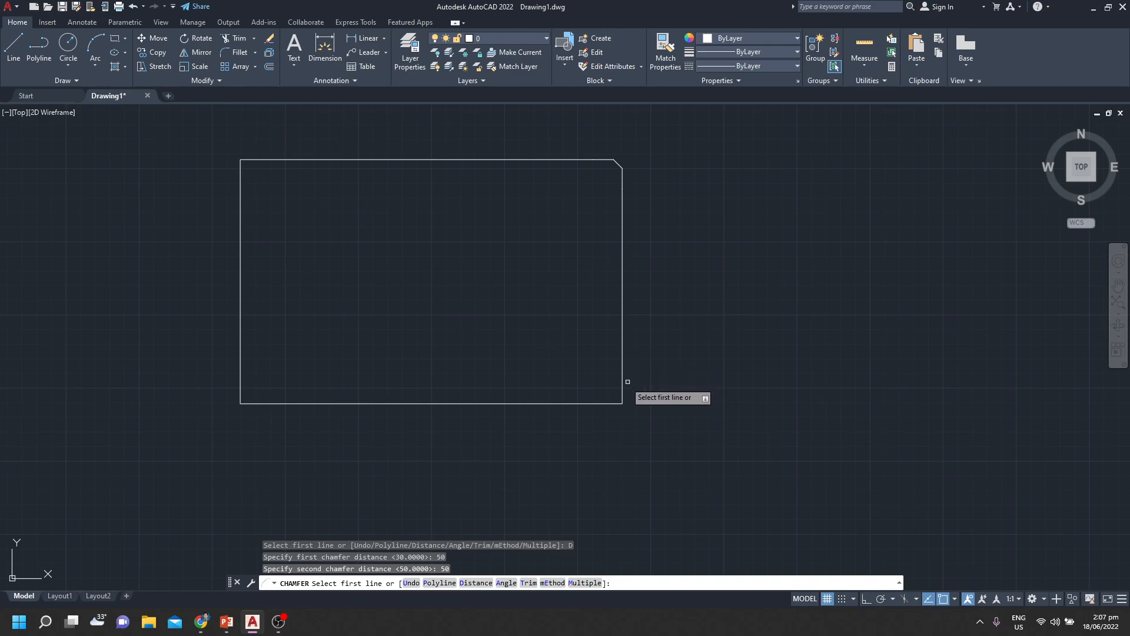
click(622, 383)
click(591, 401)
Chamfer the rectangle's lower-left corner between the bottom and left edges, with both distances set to 100
scroll(543, 335, down, 2)
mouse_move(485, 337)
middle_down()
mouse_move(644, 335)
mouse_move(606, 359)
mouse_move(540, 360)
middle_up()
scroll(580, 352, up, 2)
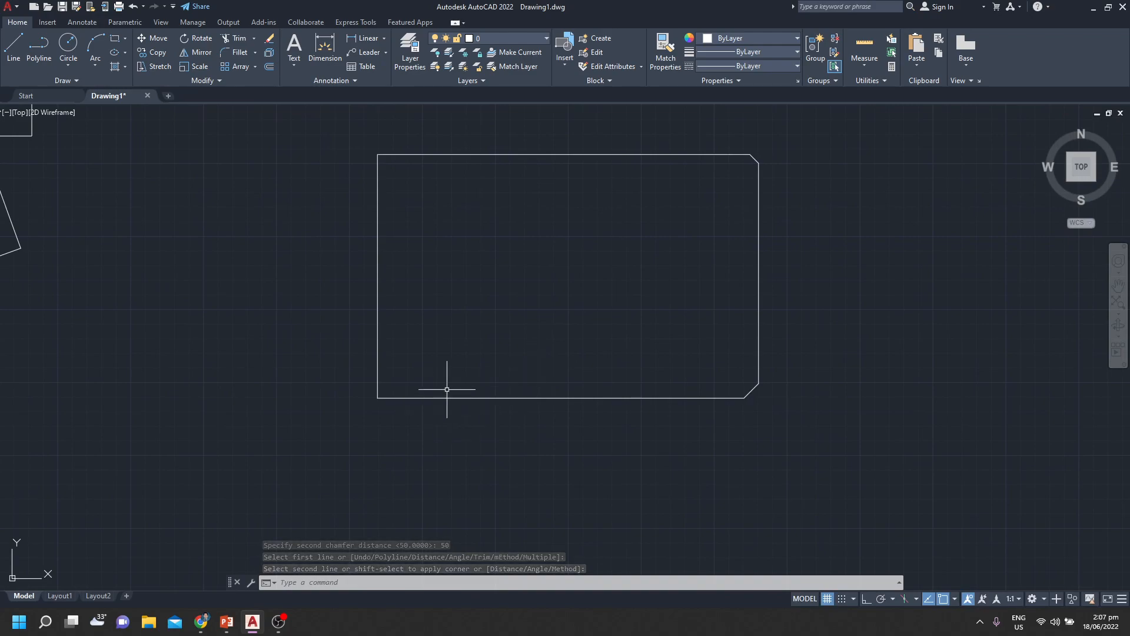
text(CHA)
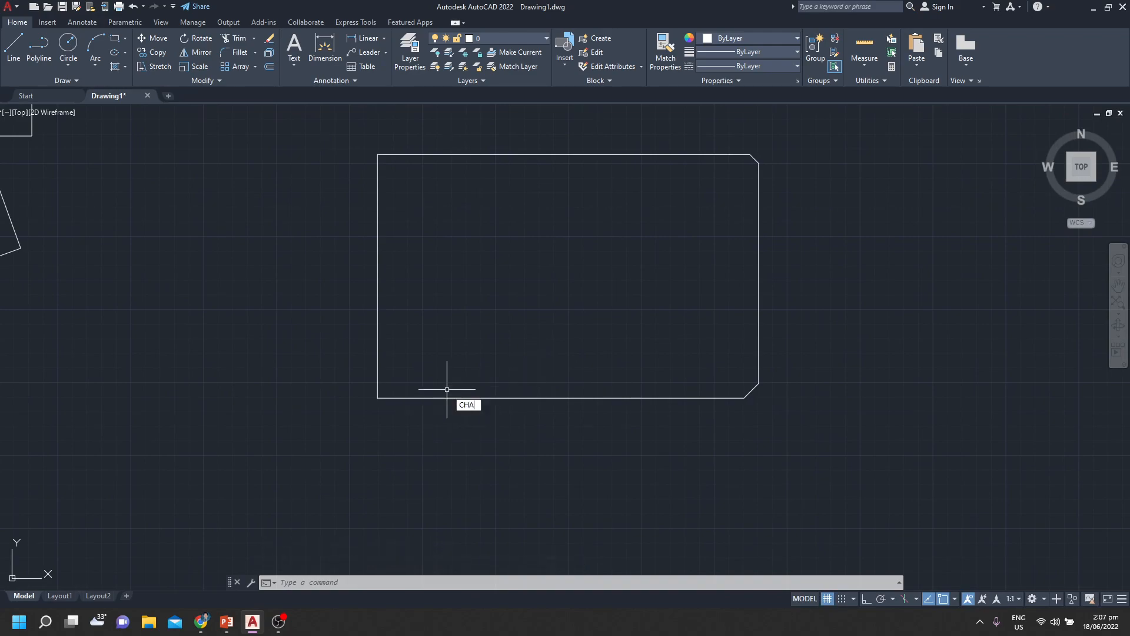
key(Return)
text(D)
key(Return)
text(100)
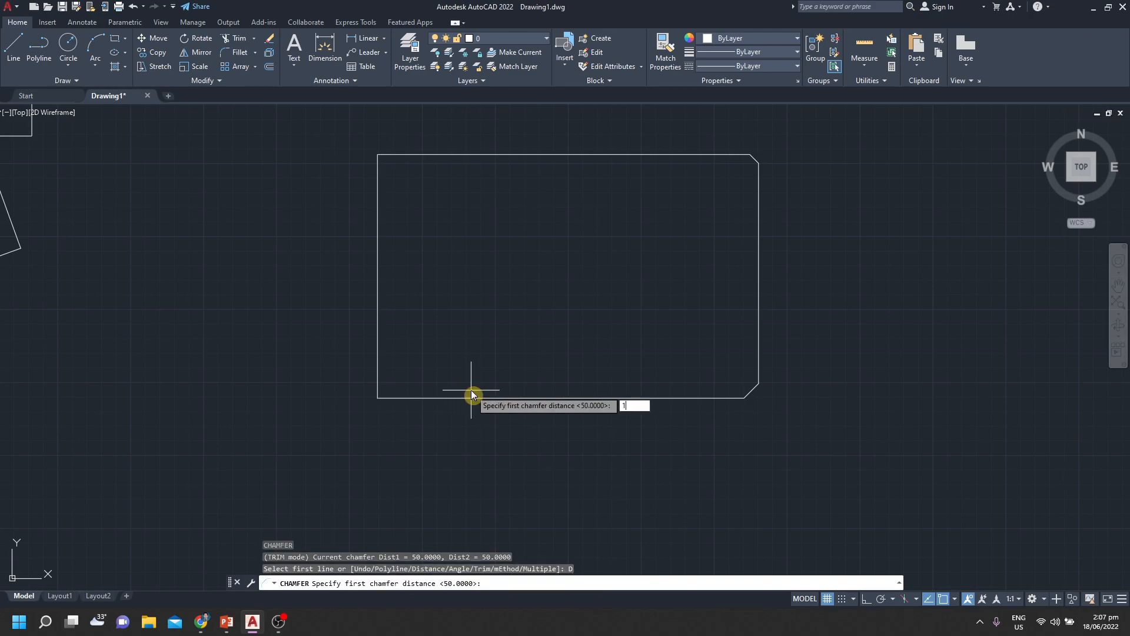
key(Return)
text(100)
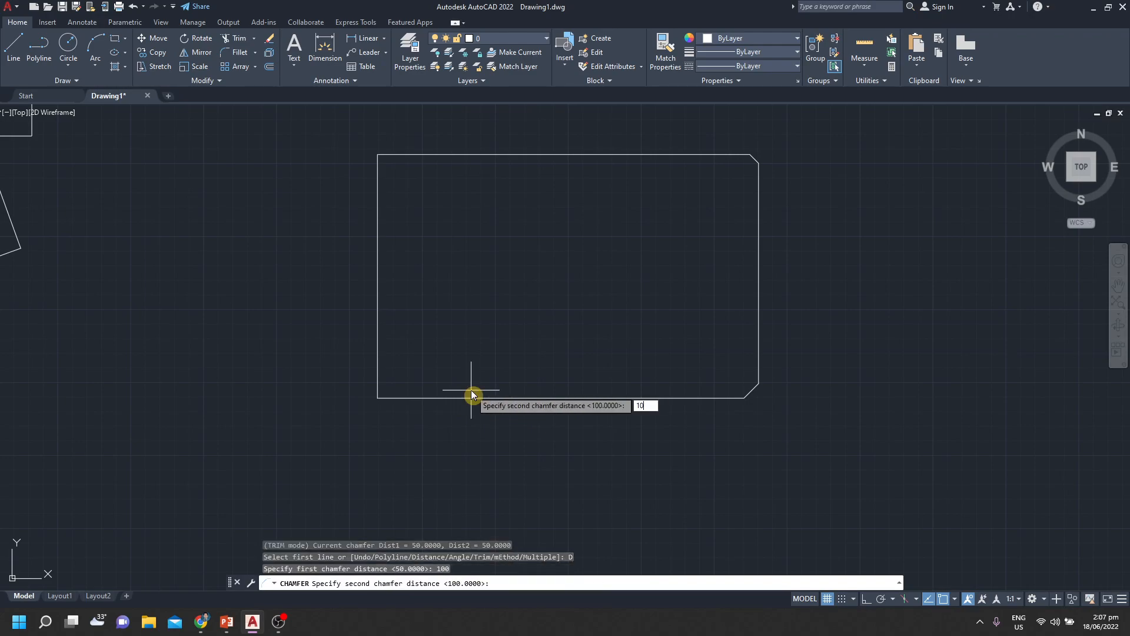
key(Return)
click(466, 401)
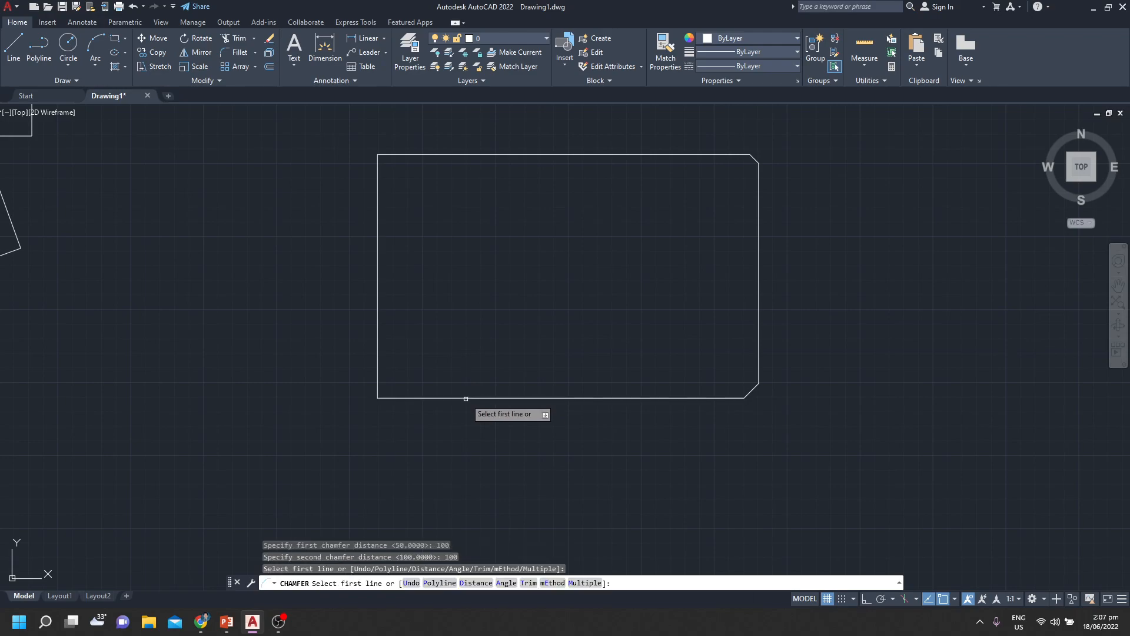
click(465, 398)
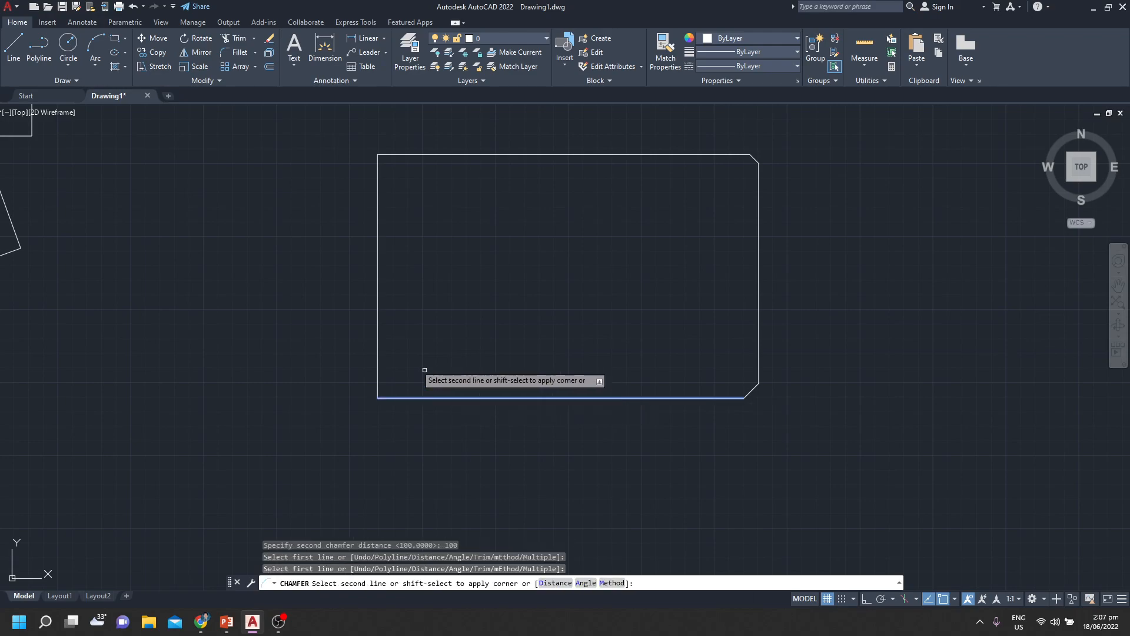
click(378, 319)
Chamfer the rectangle's upper-left corner between the left and top edges, with both distances set to 200
scroll(522, 293, down, 2)
mouse_move(522, 294)
middle_down()
mouse_move(593, 334)
mouse_move(566, 326)
mouse_move(573, 337)
middle_up()
scroll(520, 281, up, 2)
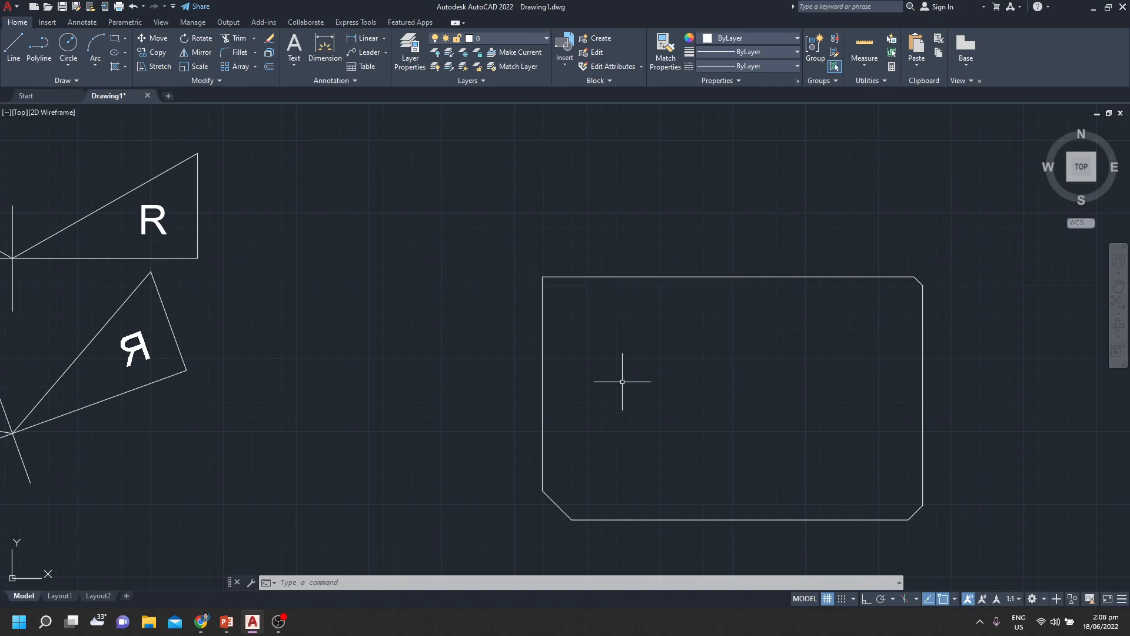
text(cha)
key(Return)
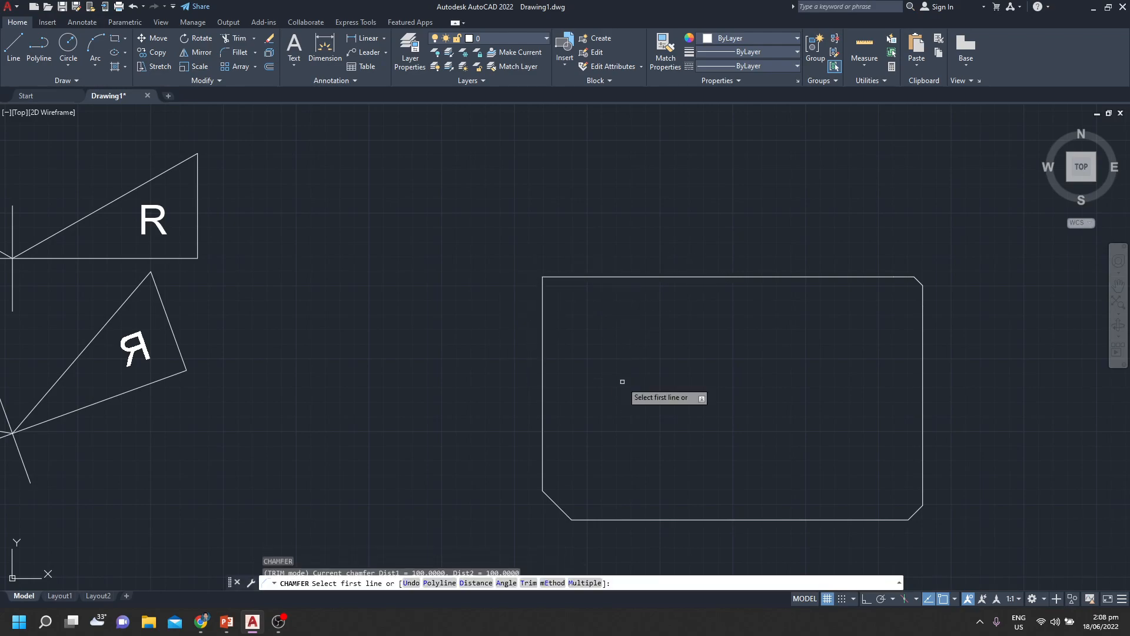
text(D)
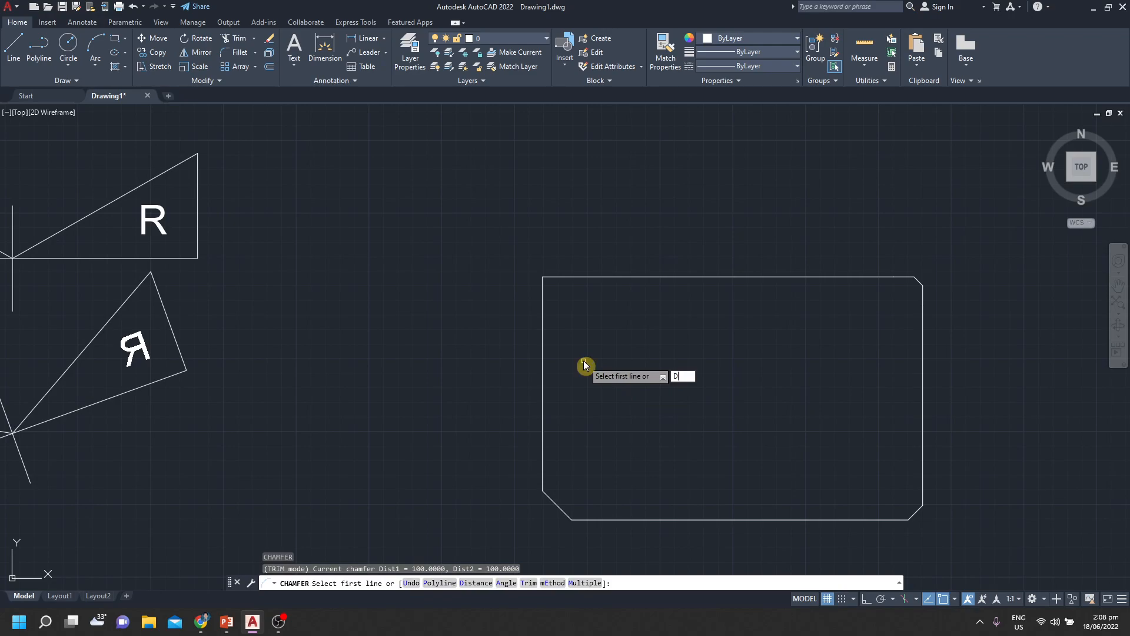
key(Return)
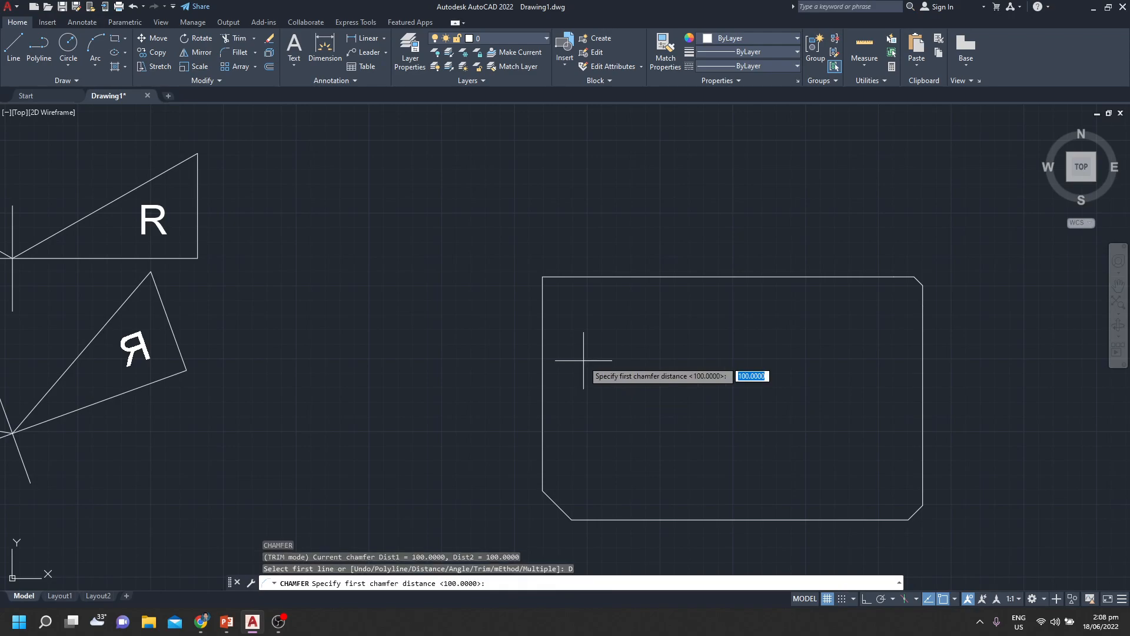
text(200)
key(Return)
text(200)
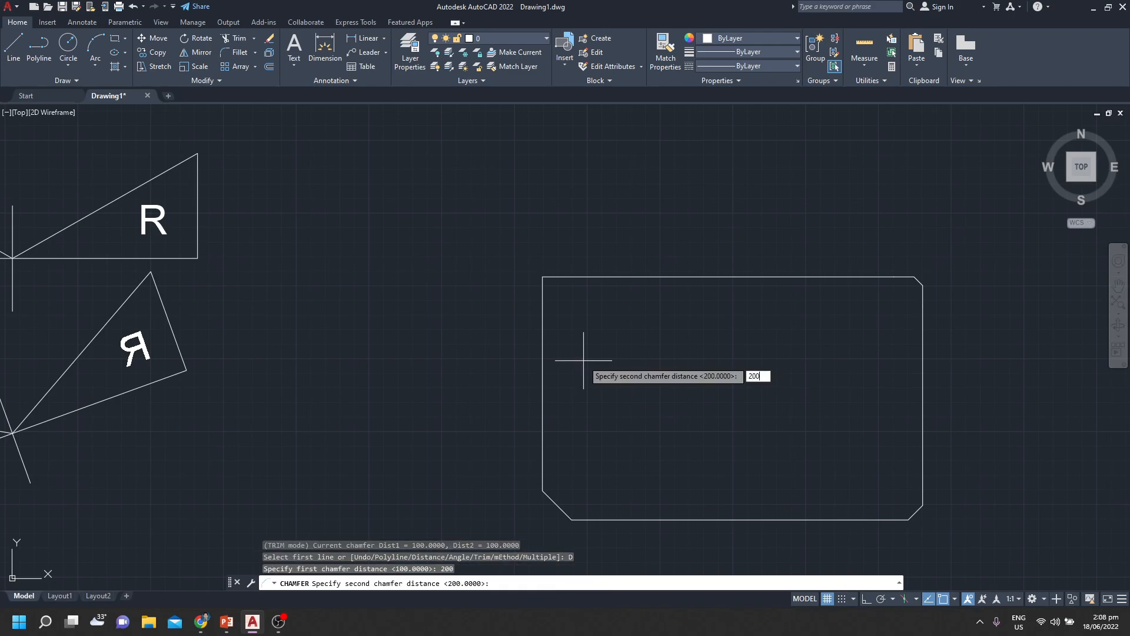
key(Return)
click(543, 315)
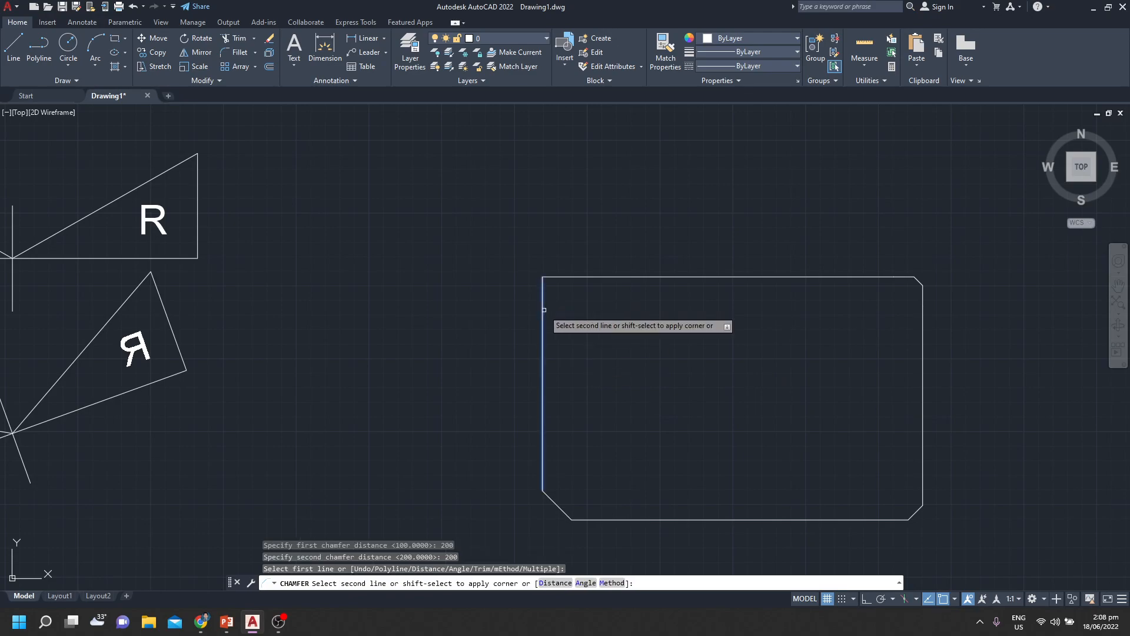
click(584, 277)
Switch to the PowerPoint slide show to check the Modify Commands list, and return to the AutoCAD drawing
scroll(709, 384, down, 2)
middle_drag(697, 383, 479, 350)
scroll(388, 374, down, 3)
scroll(454, 377, up, 4)
scroll(339, 351, down, 1)
scroll(644, 349, down, 2)
click(278, 621)
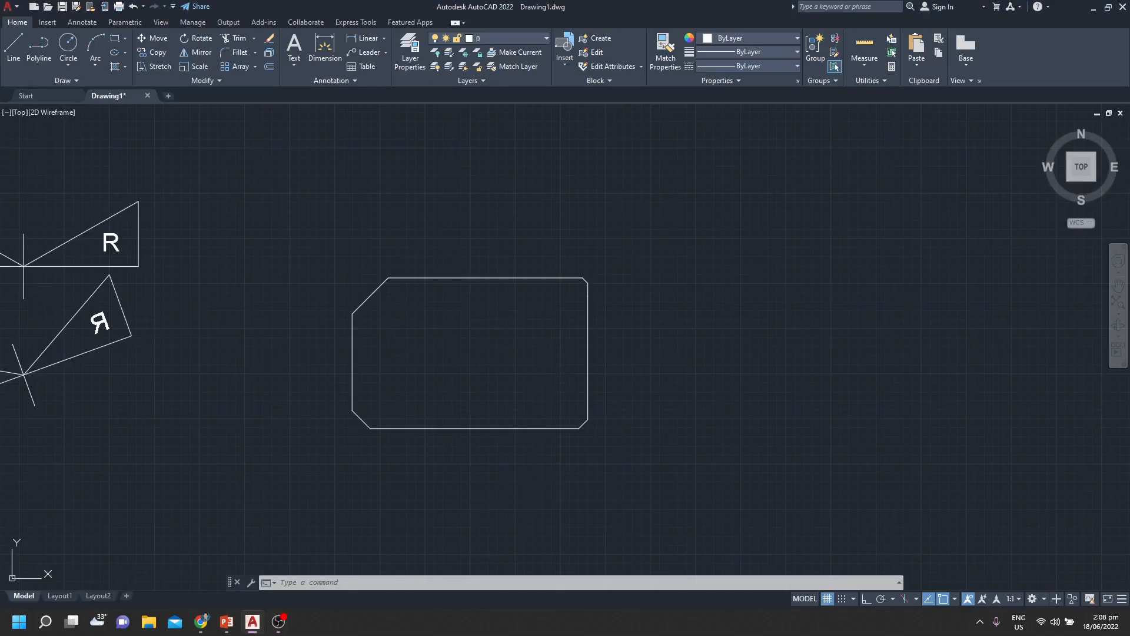
key(super+Tab)
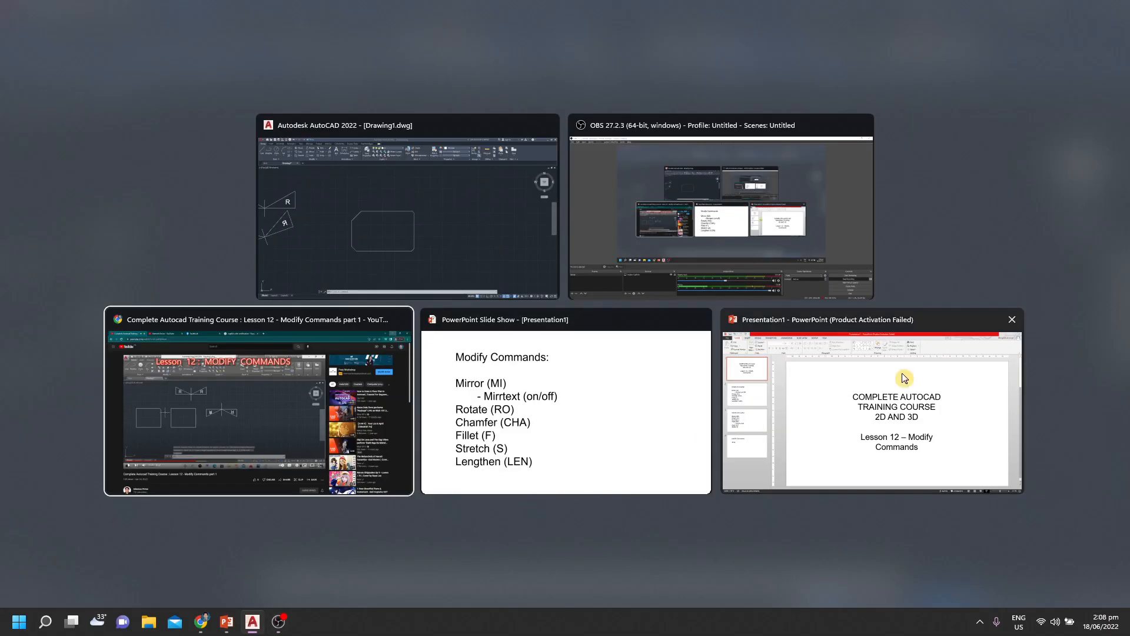
click(525, 436)
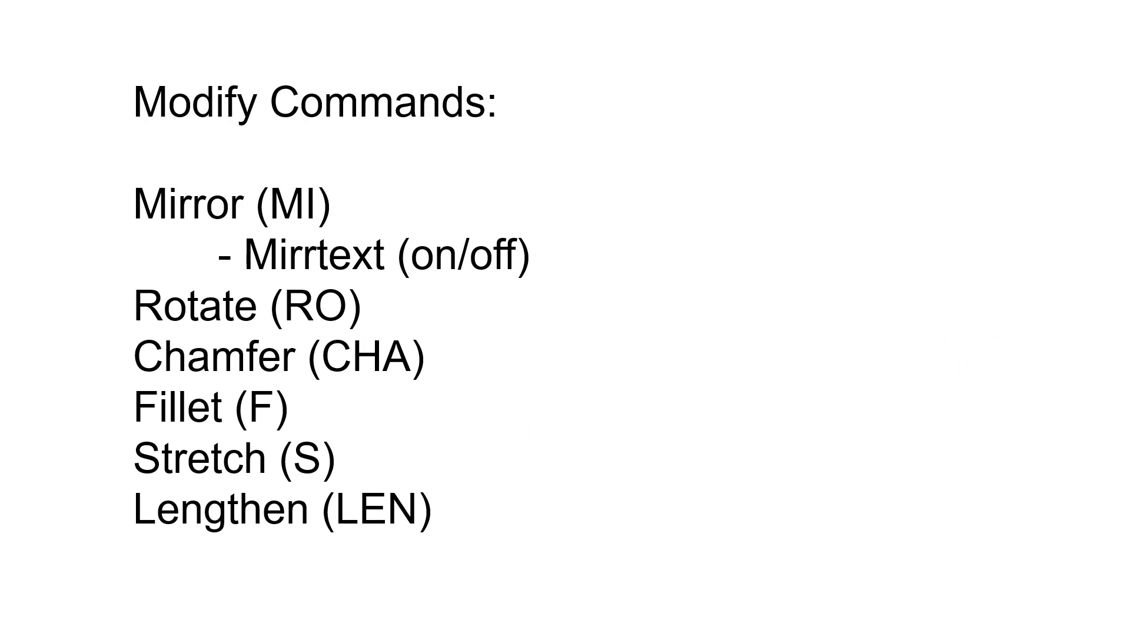
key(alt+Tab)
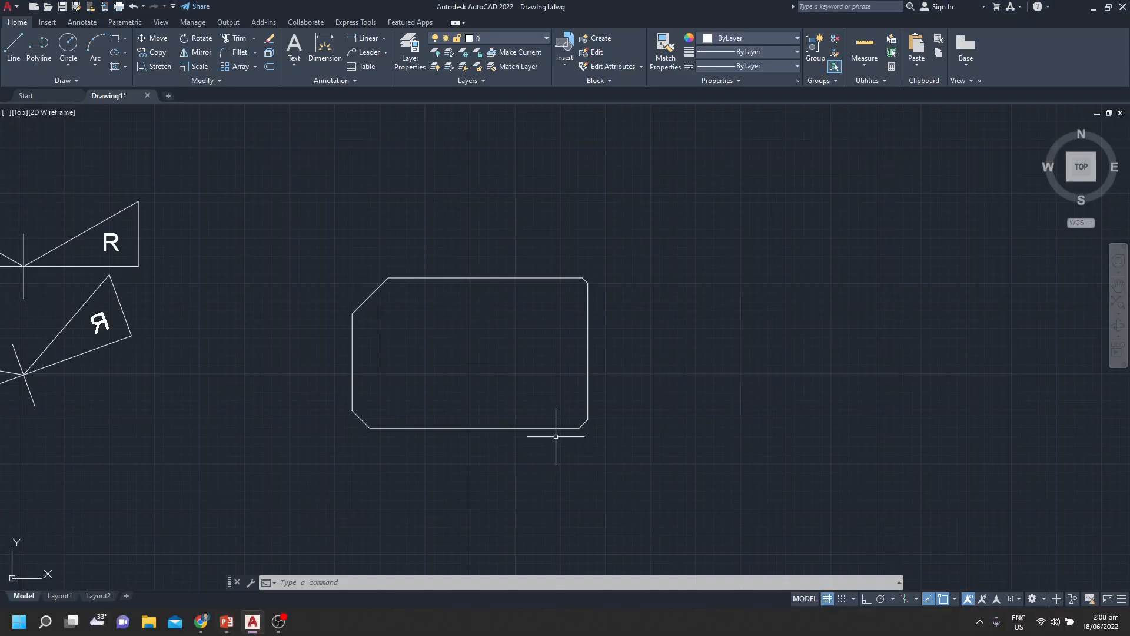
scroll(787, 391, down, 2)
mouse_move(777, 407)
middle_down()
mouse_move(419, 461)
mouse_move(509, 332)
mouse_move(497, 382)
middle_up()
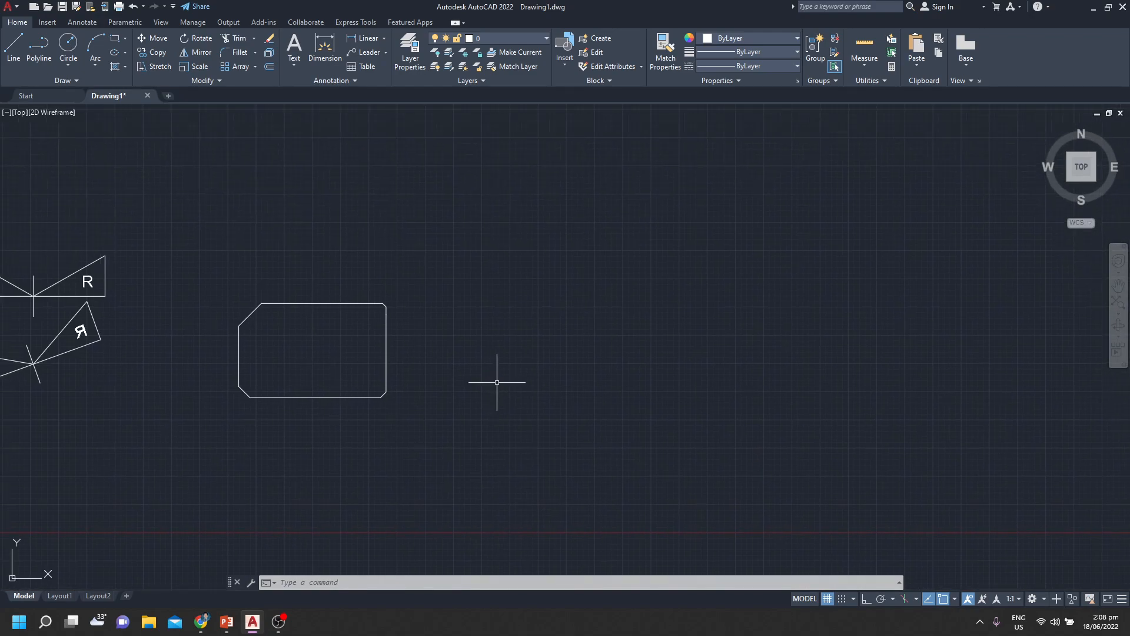
key(alt+Tab)
key(alt+Tab)
Draw a new rectangle in the empty space to the right of the chamfered rectangle
key(Escape)
key(Escape)
key(Escape)
mouse_move(537, 359)
middle_down()
mouse_move(311, 384)
mouse_move(359, 361)
mouse_move(355, 315)
middle_up()
text(rec)
key(Return)
click(282, 278)
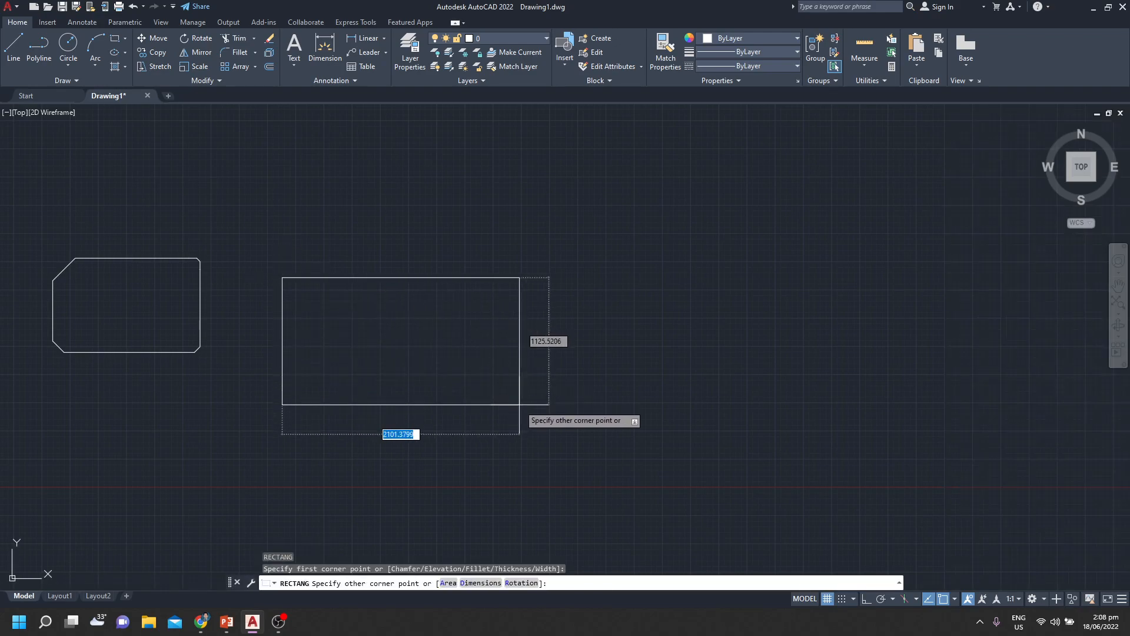
click(494, 423)
scroll(546, 313, up, 2)
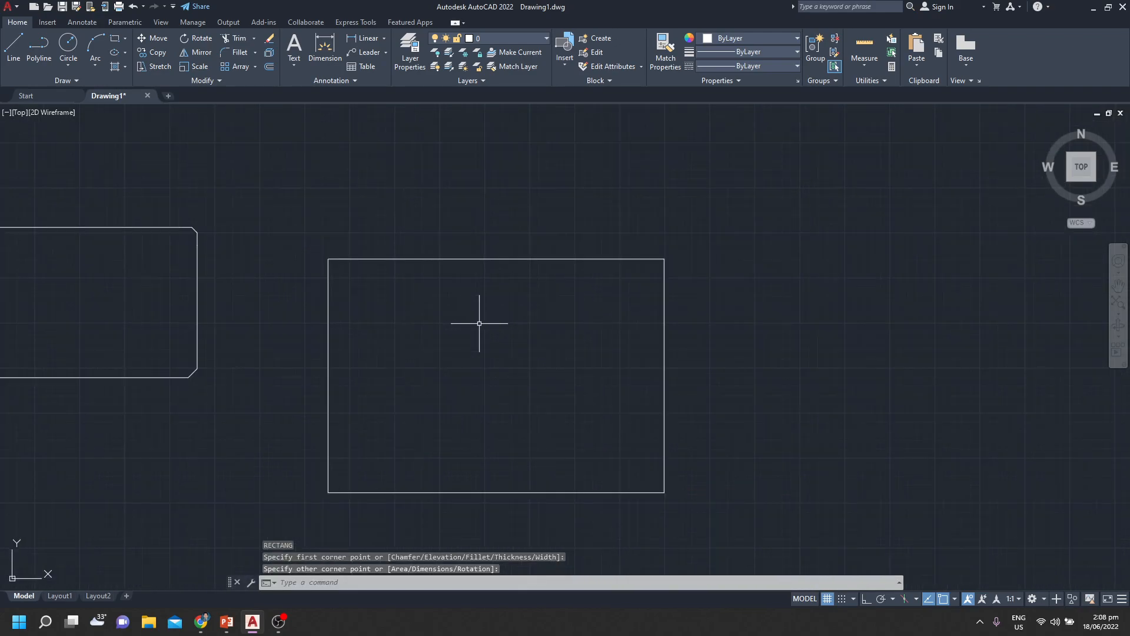
scroll(484, 351, up, 2)
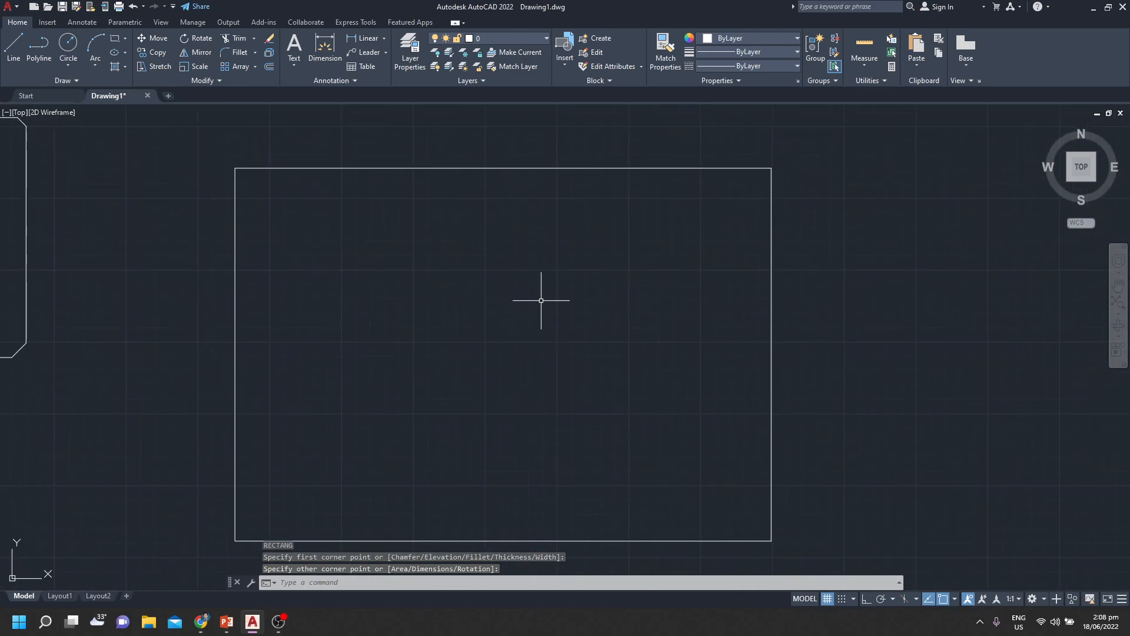
Fillet the new rectangle's upper-right corner between the top and right edges with a radius of 50
key(Escape)
key(Escape)
key(Escape)
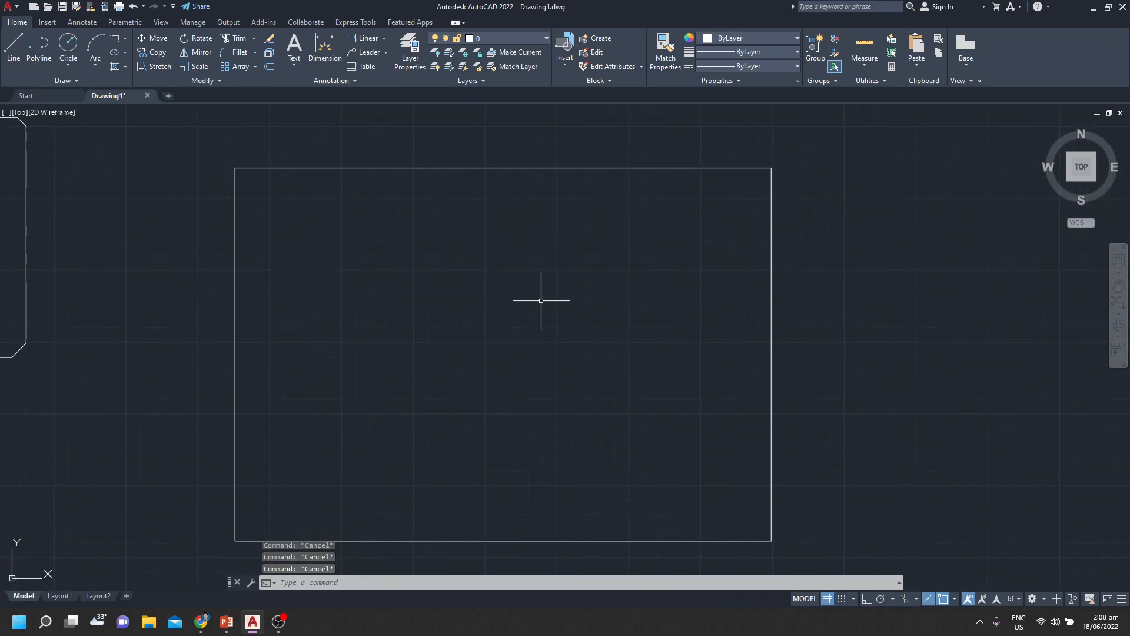
text(f)
key(Return)
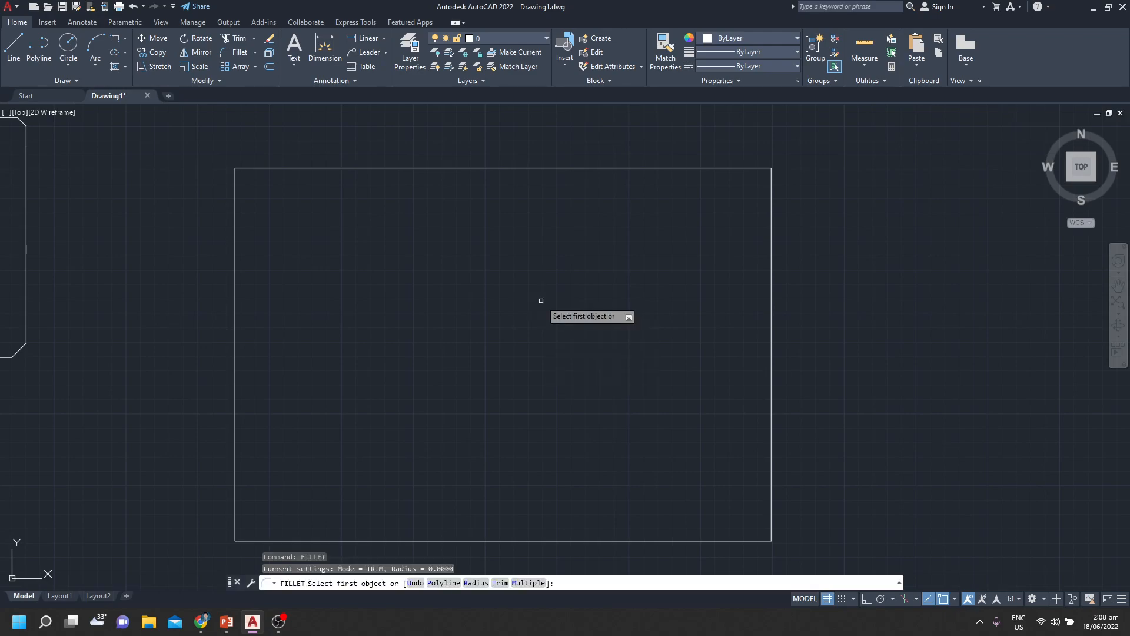
text(r)
key(Return)
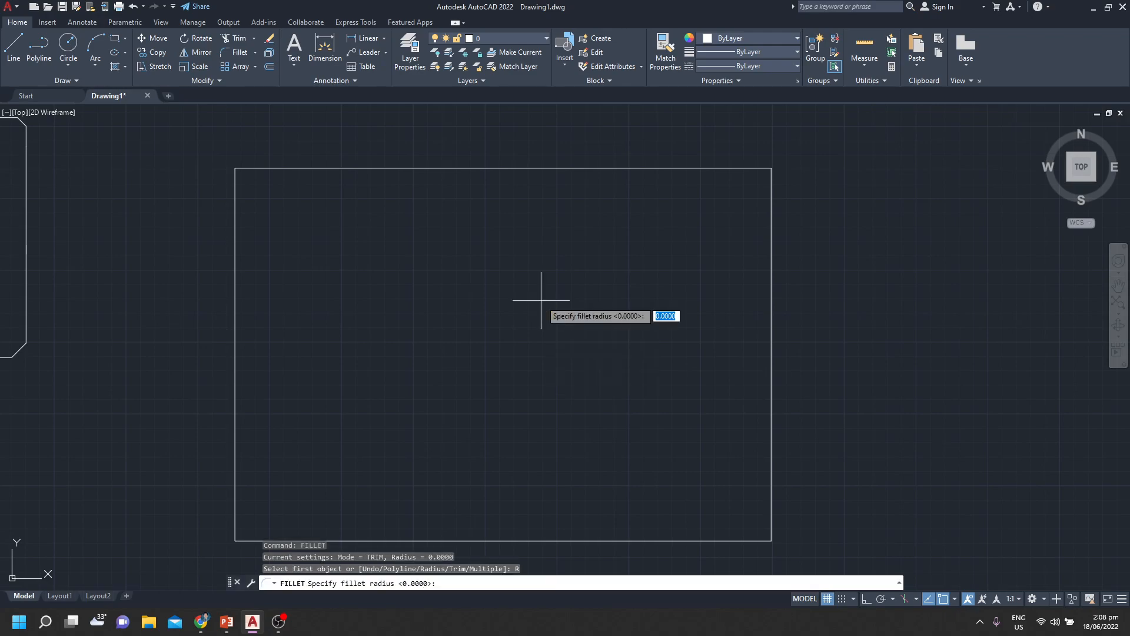
text(50)
key(Return)
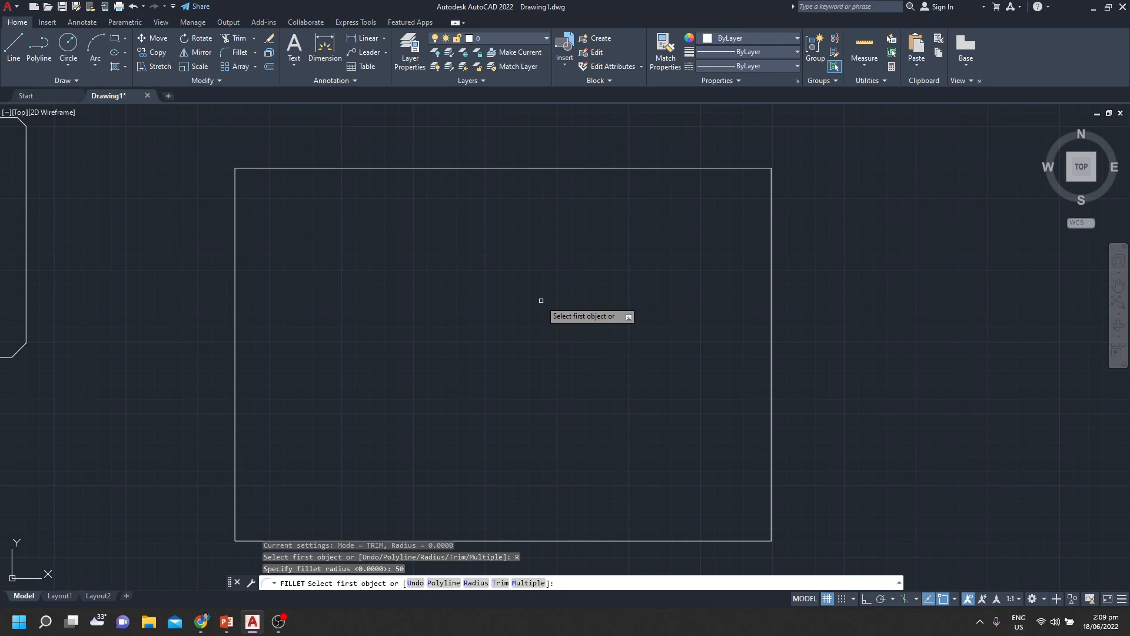
click(718, 168)
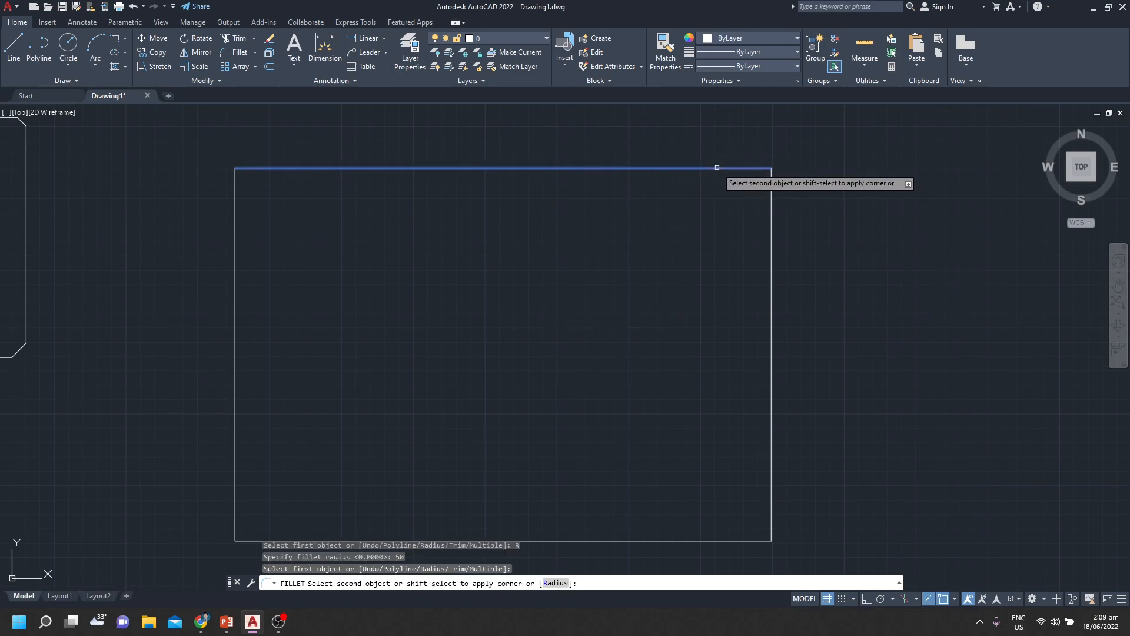
click(772, 235)
Fillet the rectangle's lower-right corner between the right and bottom edges with a radius of 100
middle_drag(715, 214, 576, 186)
scroll(577, 184, up, 2)
scroll(576, 186, up, 2)
scroll(576, 186, down, 2)
middle_drag(589, 225, 531, 246)
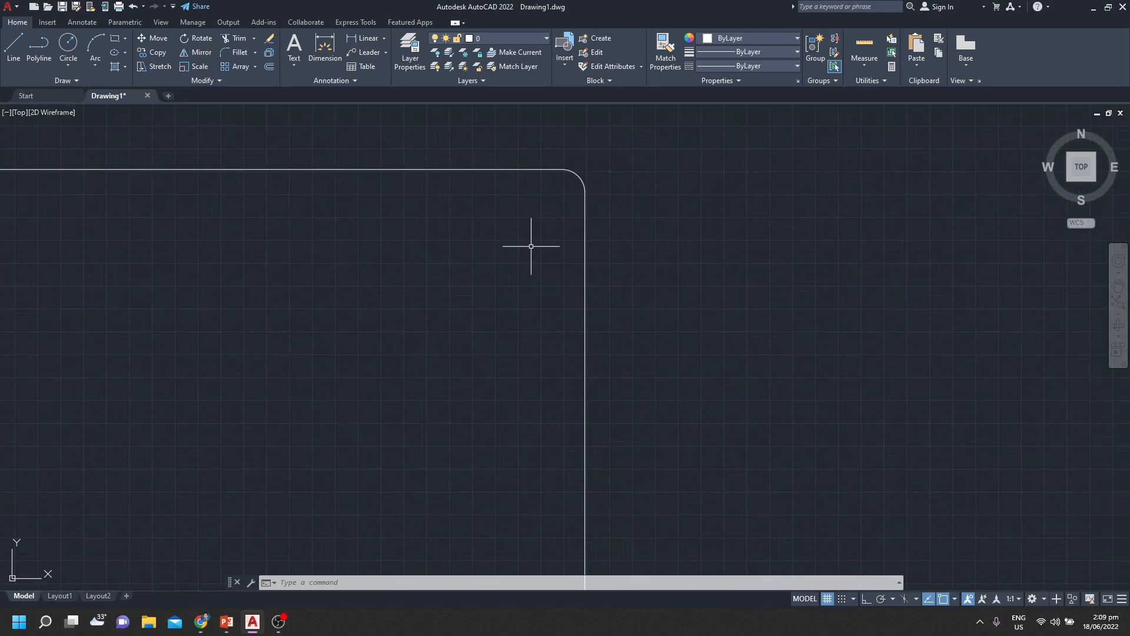
scroll(531, 246, down, 2)
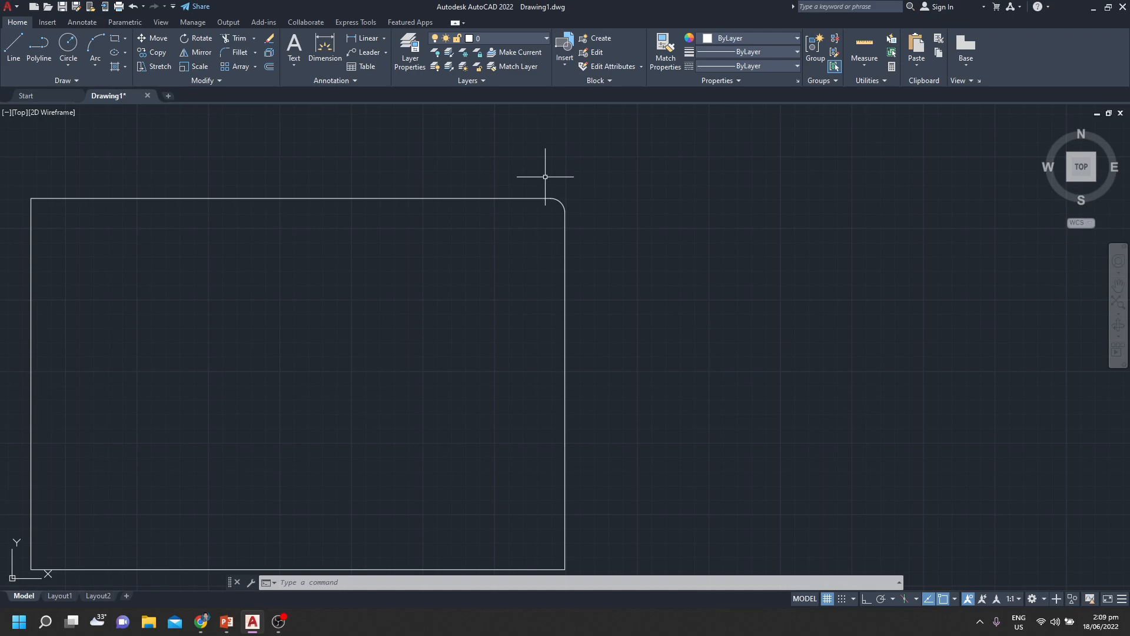
middle_drag(513, 314, 523, 265)
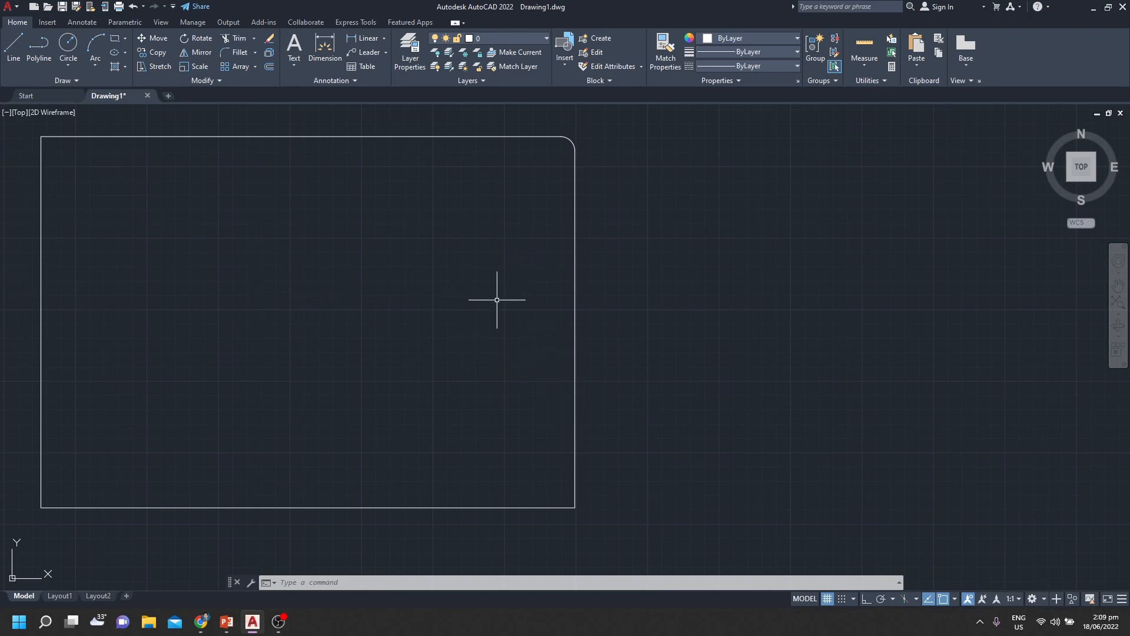
text(FILLET)
key(Return)
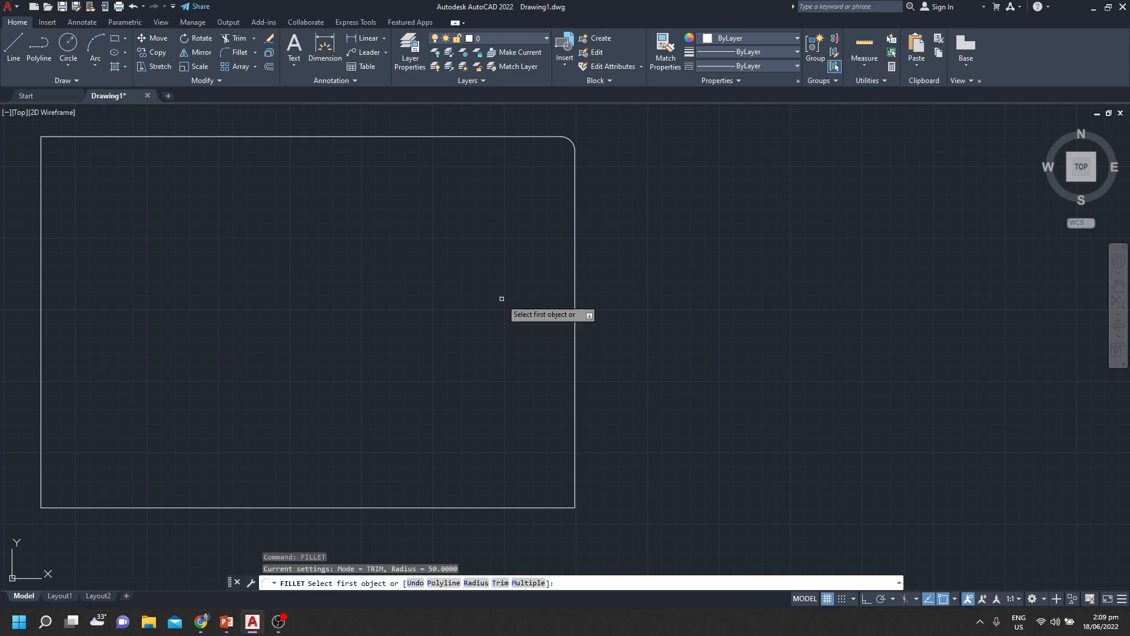
text(R)
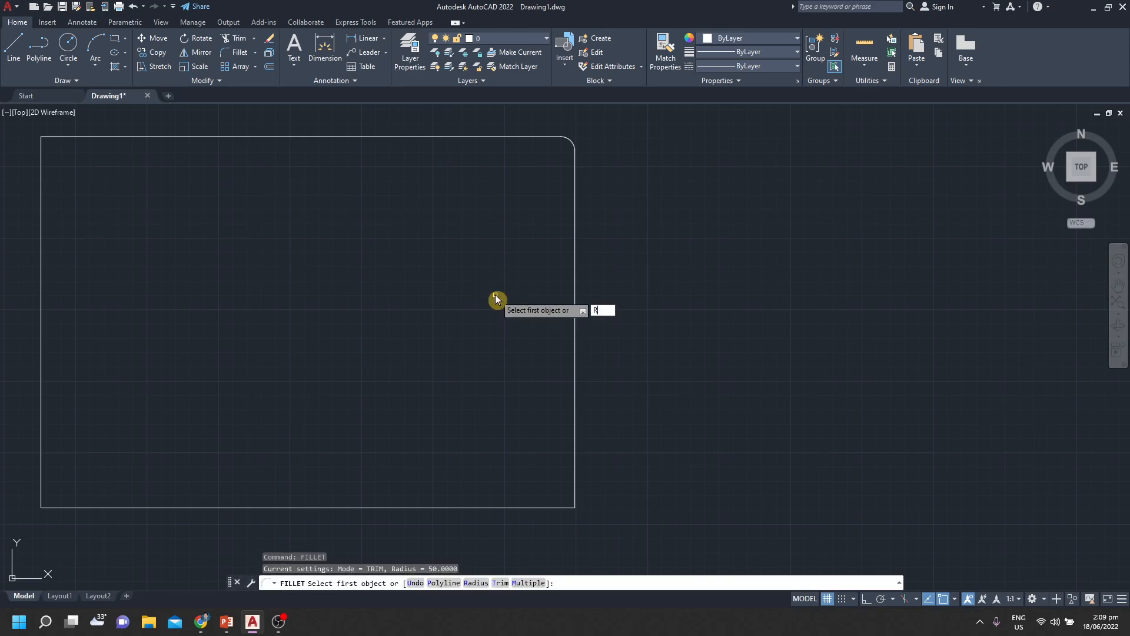
key(Return)
text(100)
key(Return)
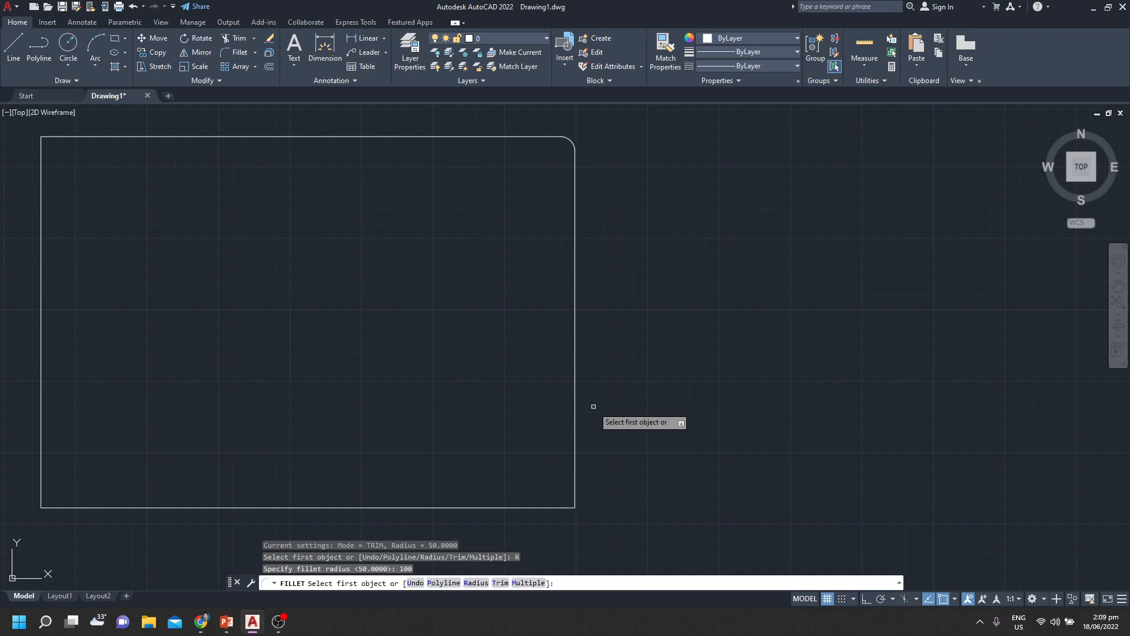
click(576, 423)
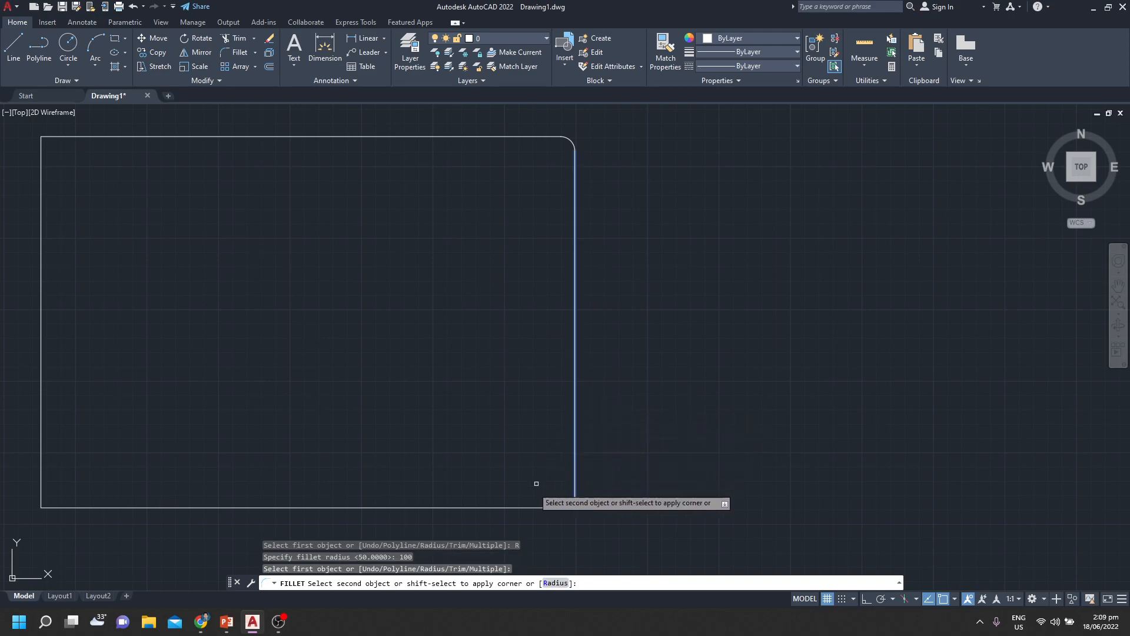
click(497, 506)
Fillet the rectangle's lower-left corner between the bottom and left edges with a radius of 500
scroll(480, 433, down, 2)
middle_drag(538, 475, 603, 425)
scroll(603, 425, up, 4)
middle_drag(580, 412, 787, 449)
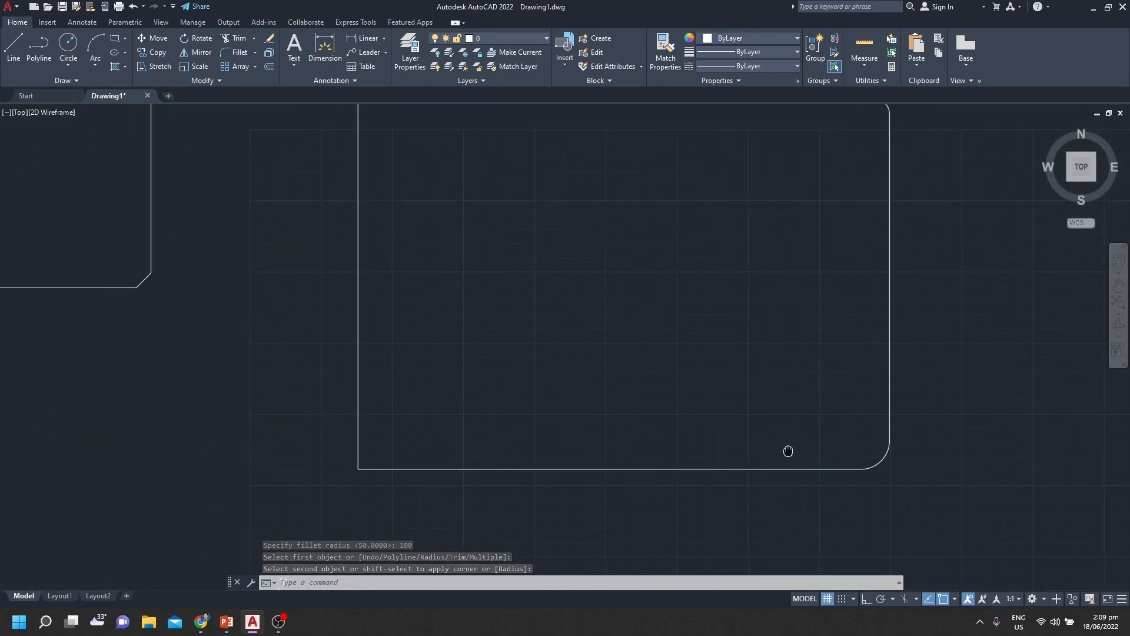
middle_drag(613, 374, 643, 445)
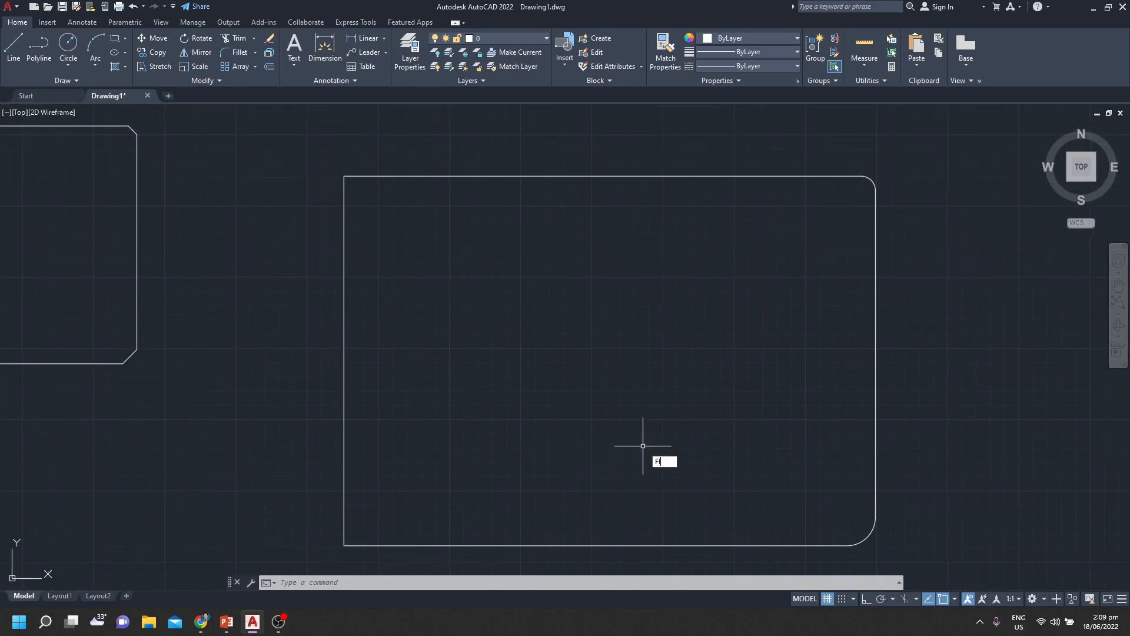
key(Return)
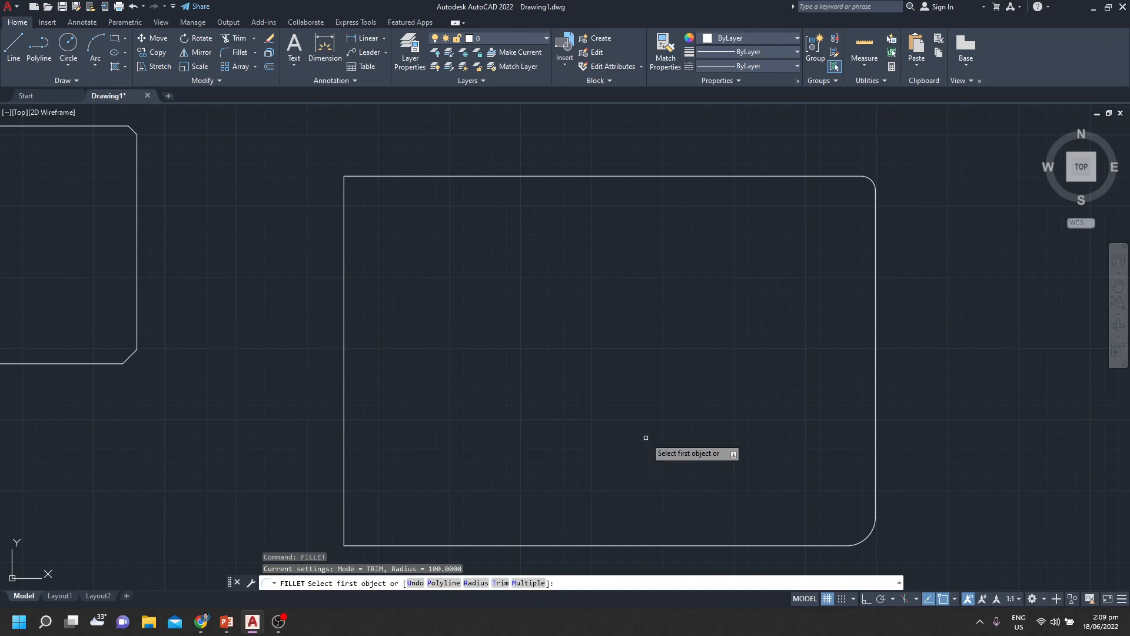
text(R)
key(Return)
text(500)
key(Return)
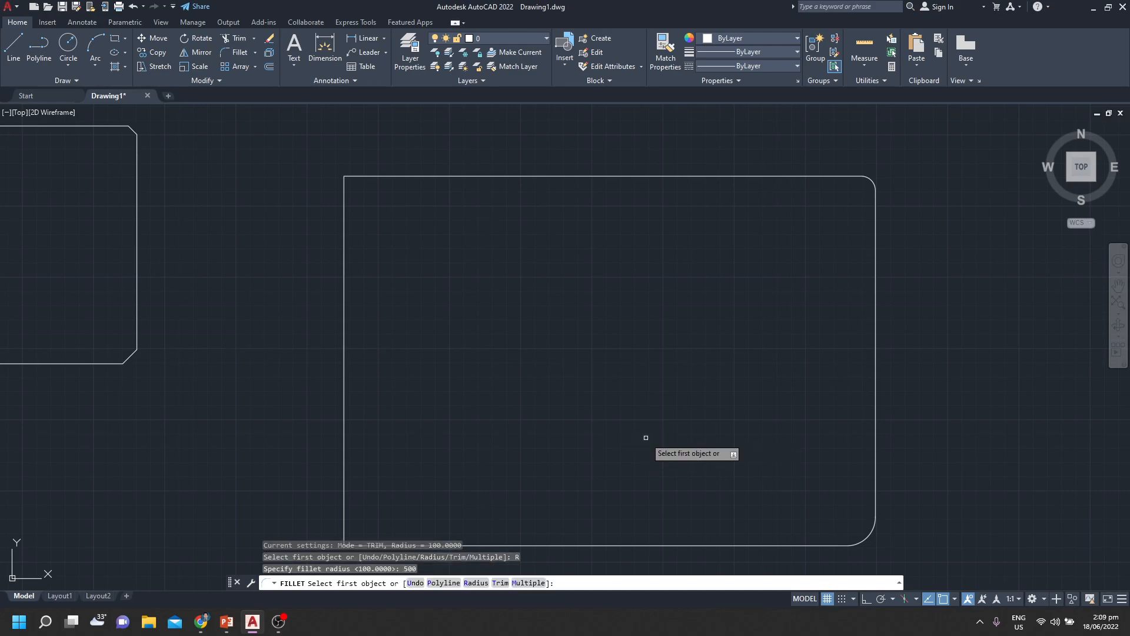
click(479, 546)
click(348, 438)
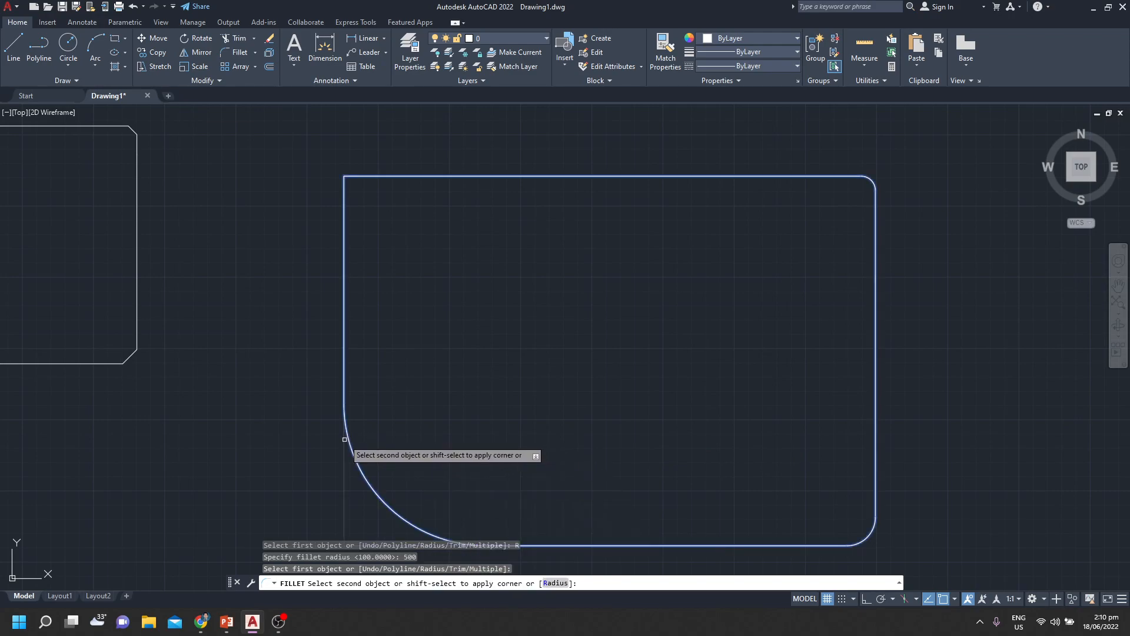
Fillet the rectangle's upper-left corner between the left and top edges, trying to apply a radius of 300
scroll(588, 397, down, 2)
middle_drag(588, 396, 608, 399)
scroll(601, 364, up, 2)
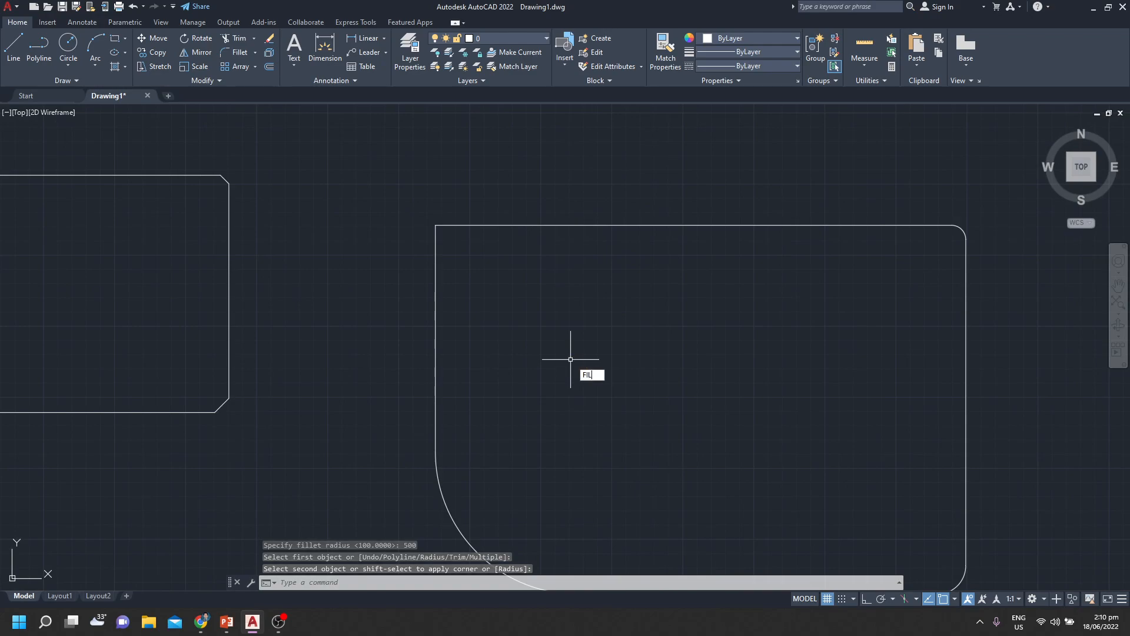
key(Return)
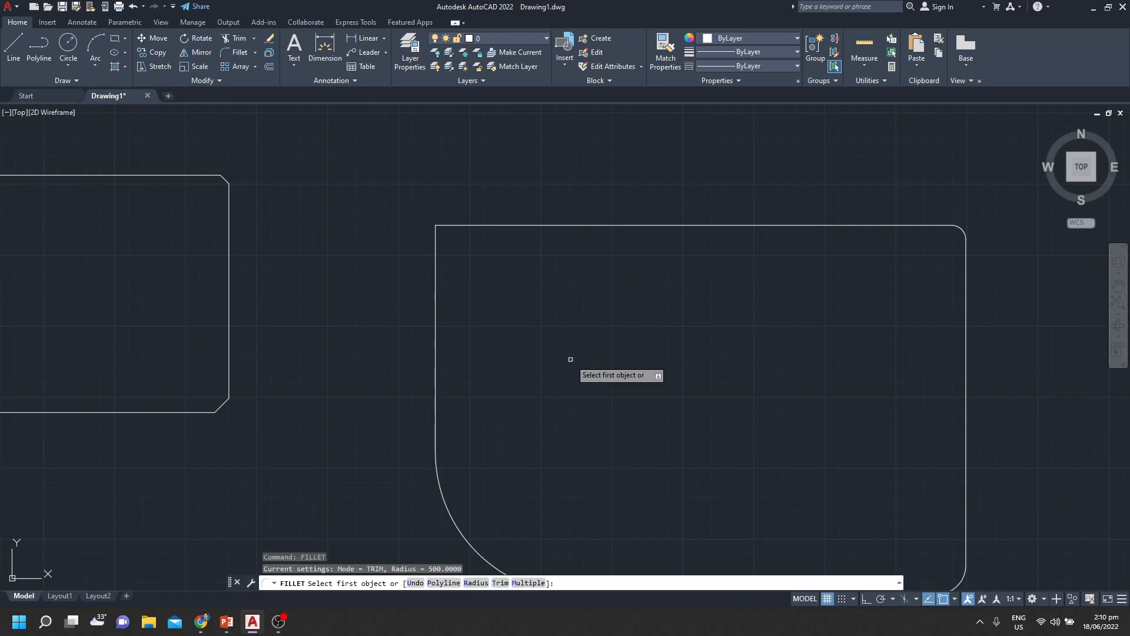
text(300)
key(Return)
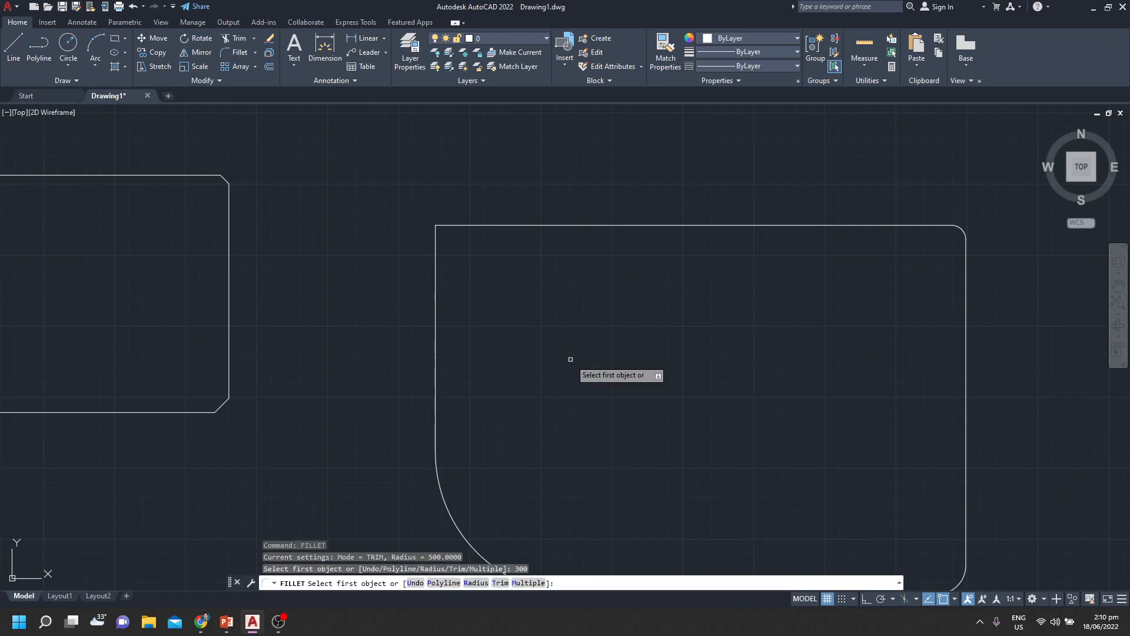
click(437, 360)
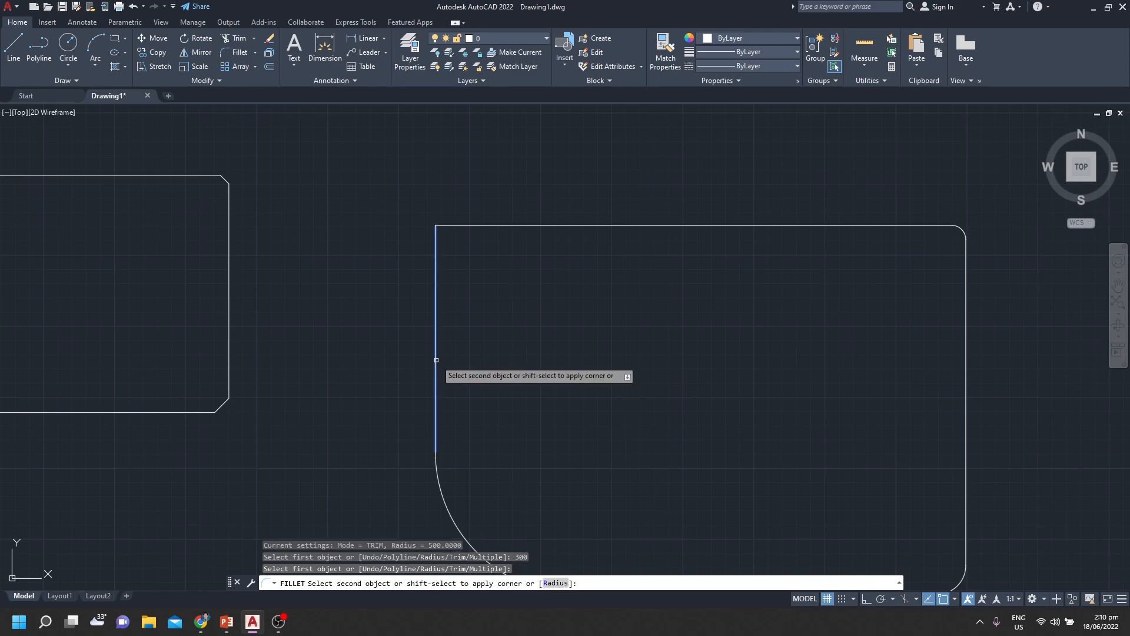
click(521, 227)
click(521, 225)
Review the filleted rectangle, check the recording status in OBS, and return to the AutoCAD drawing
scroll(689, 320, down, 4)
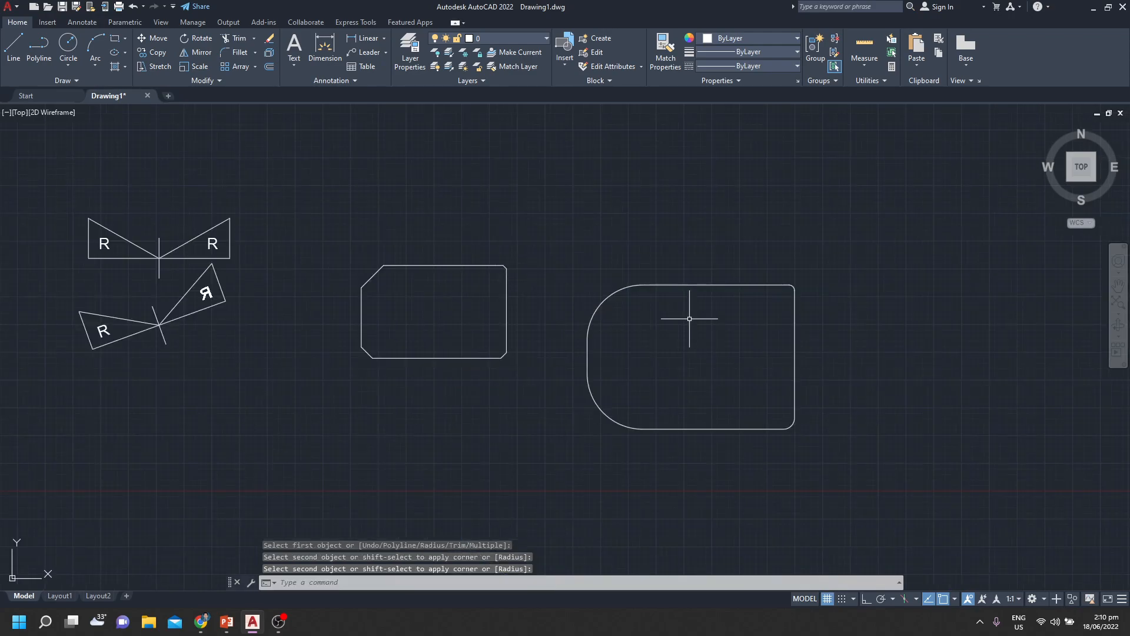
mouse_move(689, 323)
middle_down()
mouse_move(757, 364)
mouse_move(621, 364)
middle_up()
scroll(620, 363, up, 4)
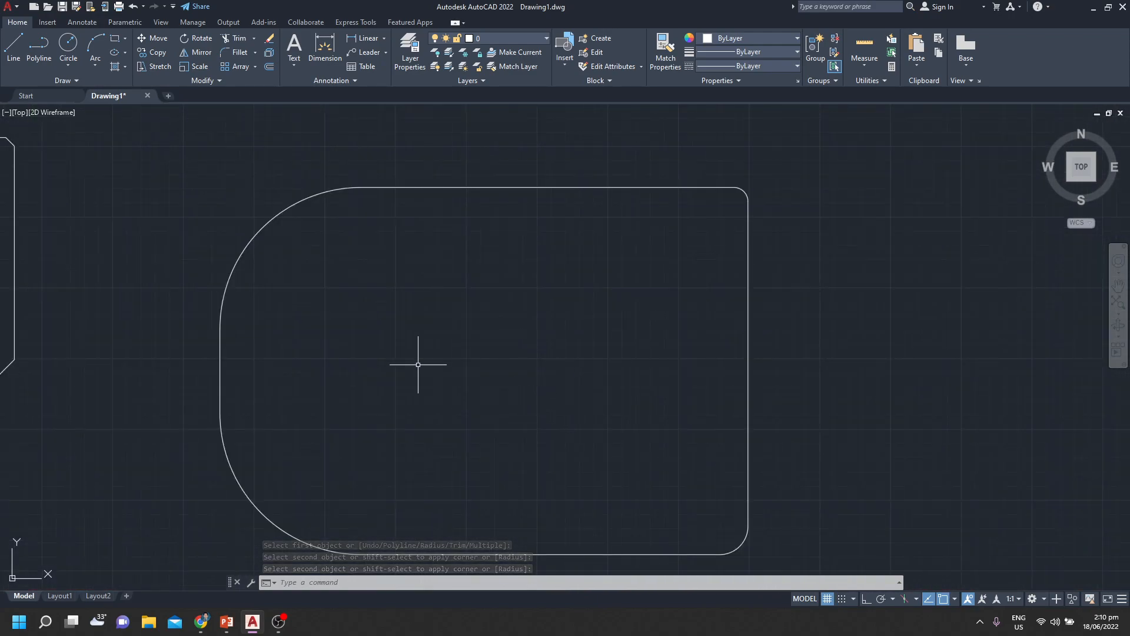
click(280, 621)
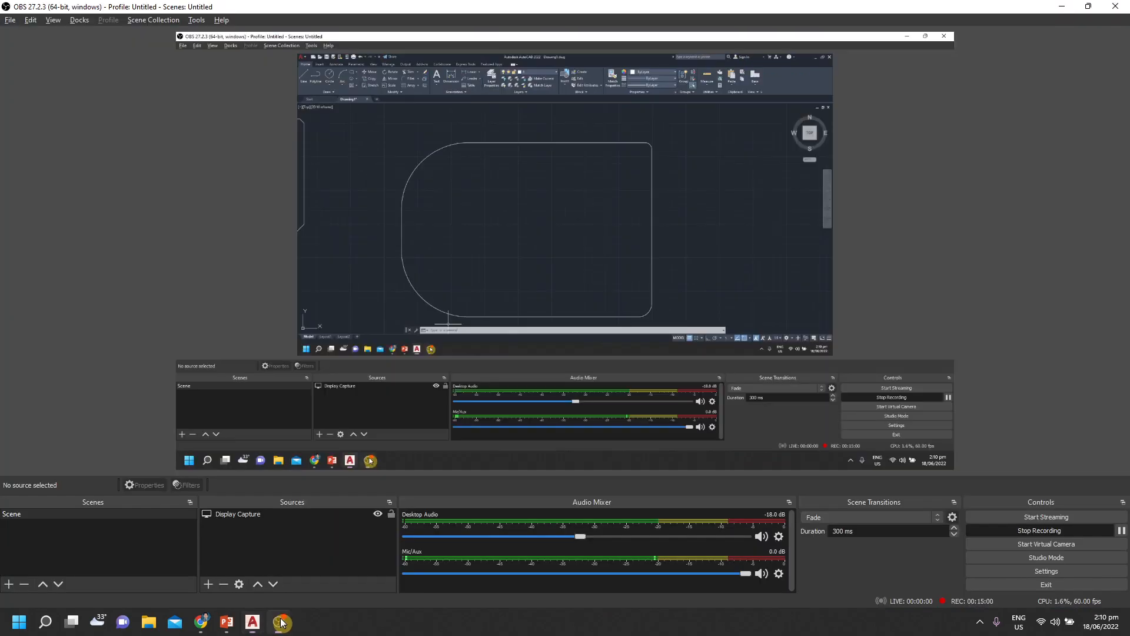
click(282, 622)
scroll(486, 290, down, 2)
mouse_move(485, 290)
middle_down()
mouse_move(506, 286)
mouse_move(551, 224)
middle_up()
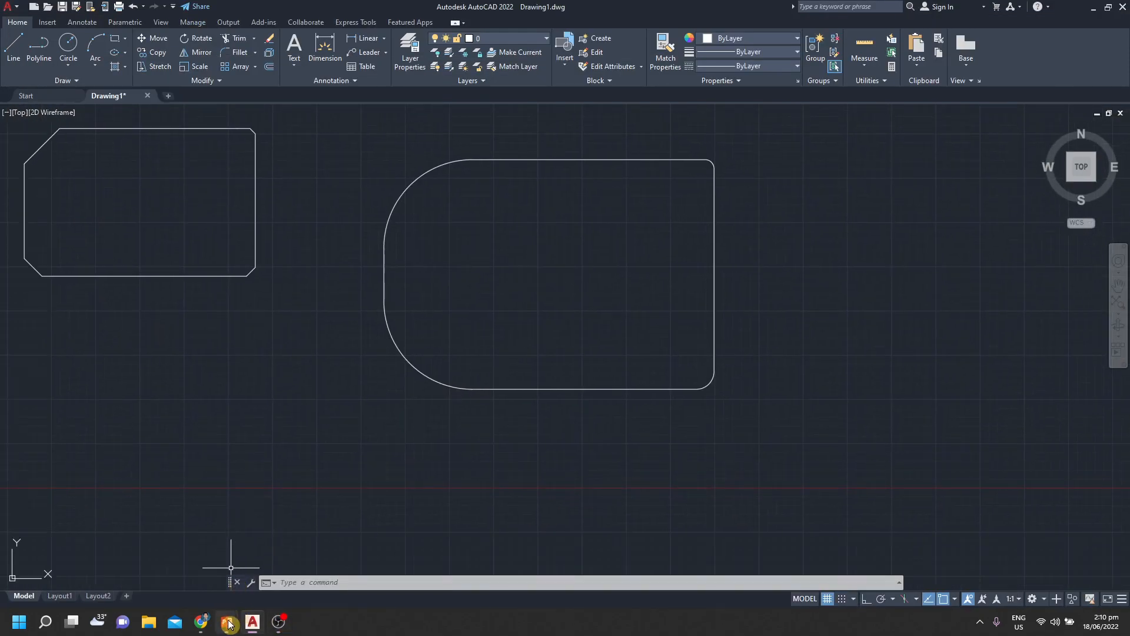
Switch to the PowerPoint slide show to check the Modify Commands list, and return to the AutoCAD drawing
mouse_move(228, 624)
click(283, 563)
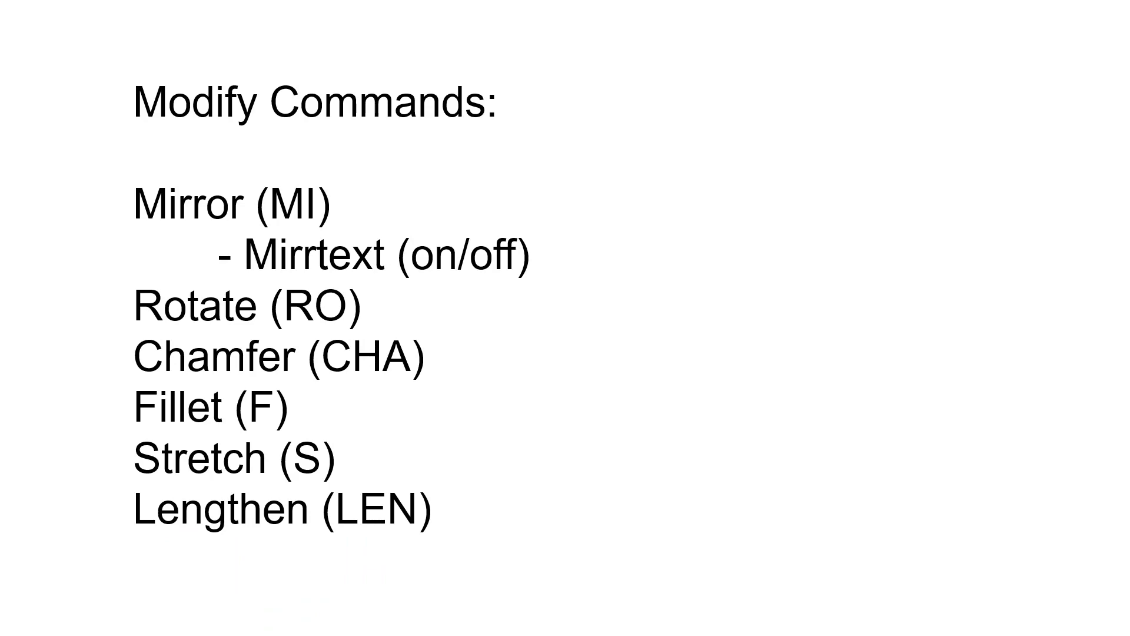
key(alt+Tab)
Draw two crossing lines above the upper mirrored figure, one starting at its upper-left corner and one at its upper-right corner
scroll(465, 371, down, 6)
mouse_move(461, 374)
middle_down()
mouse_move(689, 323)
mouse_move(449, 362)
middle_up()
scroll(414, 399, up, 4)
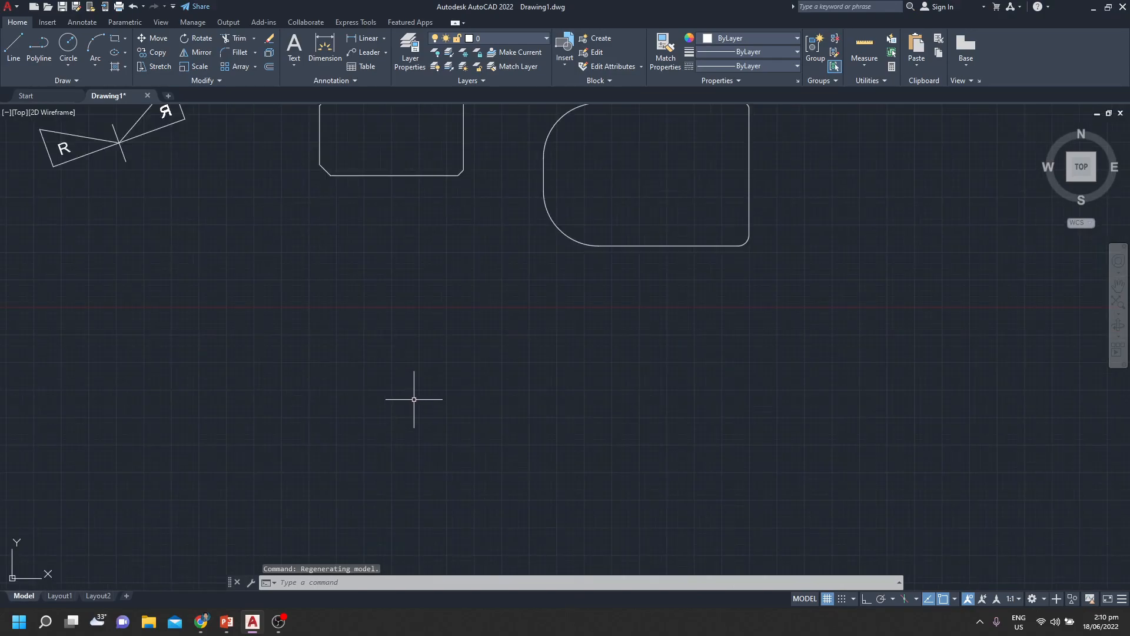
middle_drag(373, 376, 810, 530)
mouse_move(700, 332)
middle_down()
mouse_move(684, 538)
mouse_move(676, 514)
middle_up()
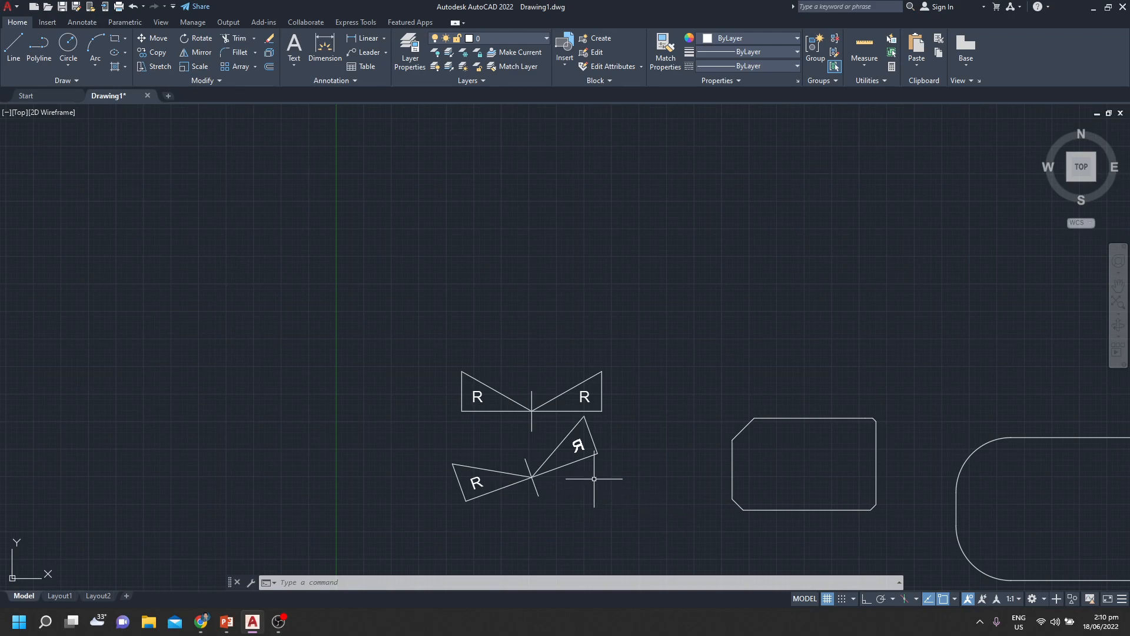
text(l)
key(Return)
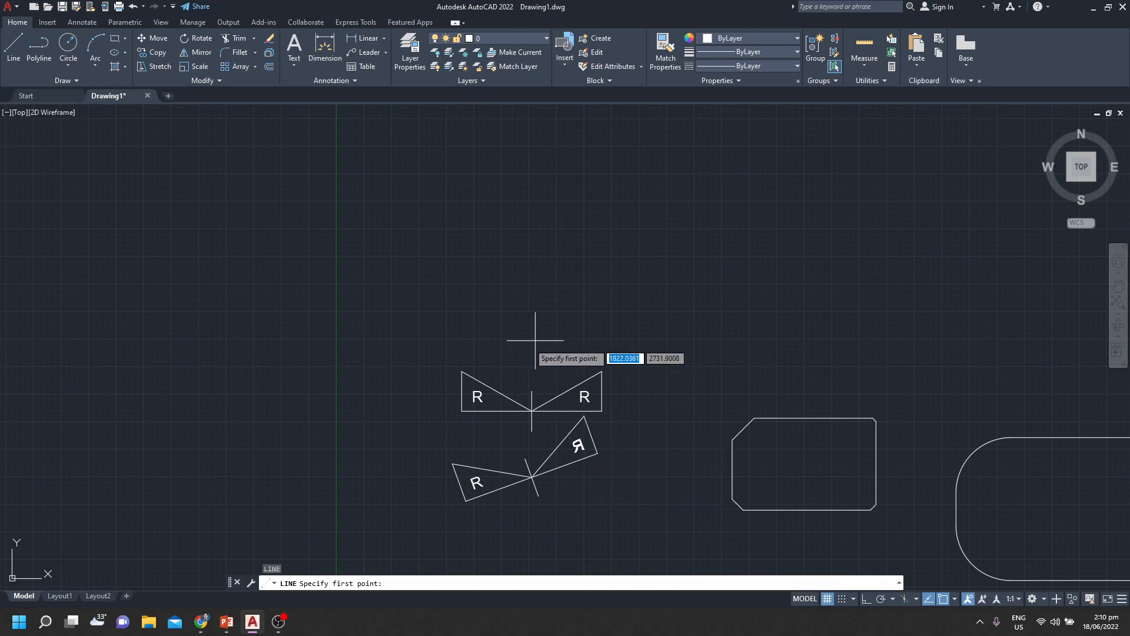
click(463, 371)
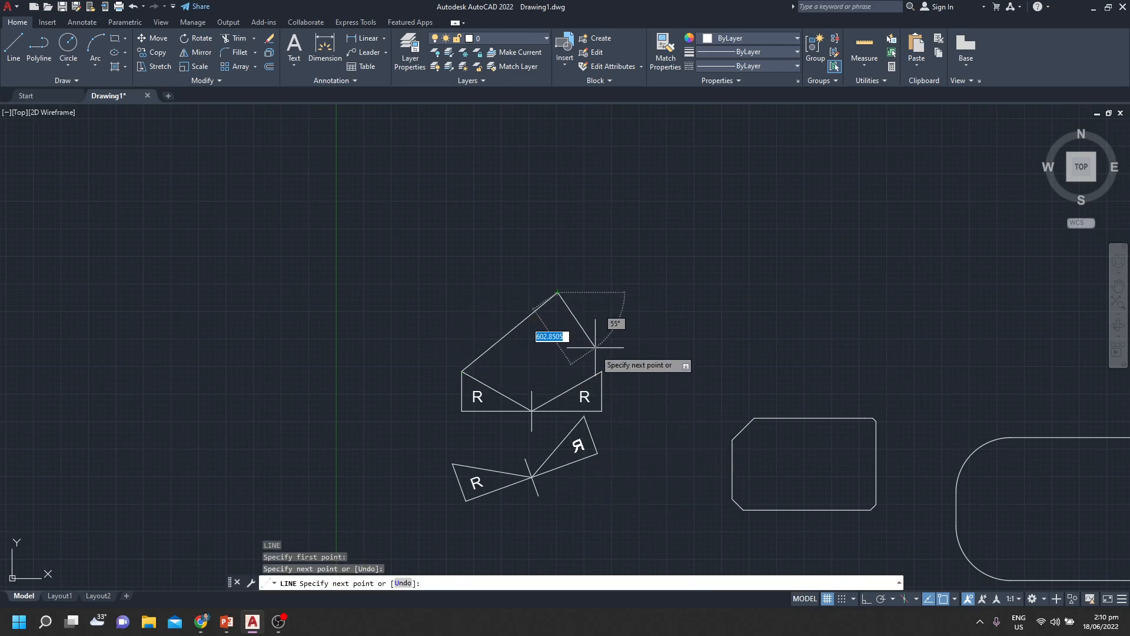
click(557, 293)
key(Return)
key(Return)
click(601, 371)
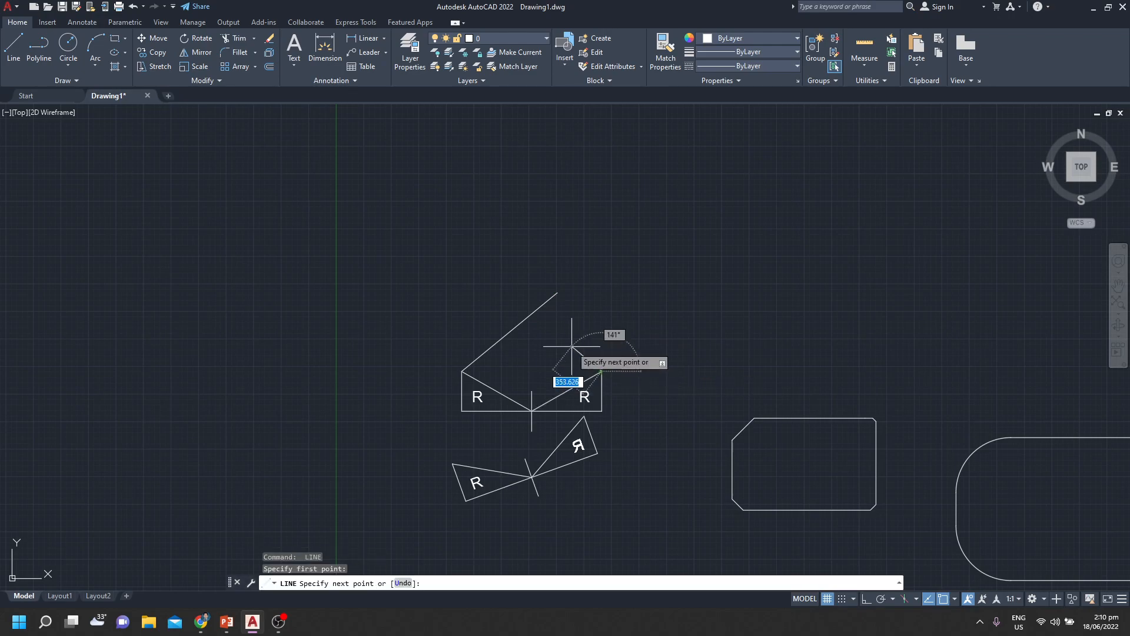
click(498, 290)
key(Return)
key(Return)
Check the Modify Commands list in the PowerPoint slide show, return to AutoCAD, and cancel the open Line command
click(497, 290)
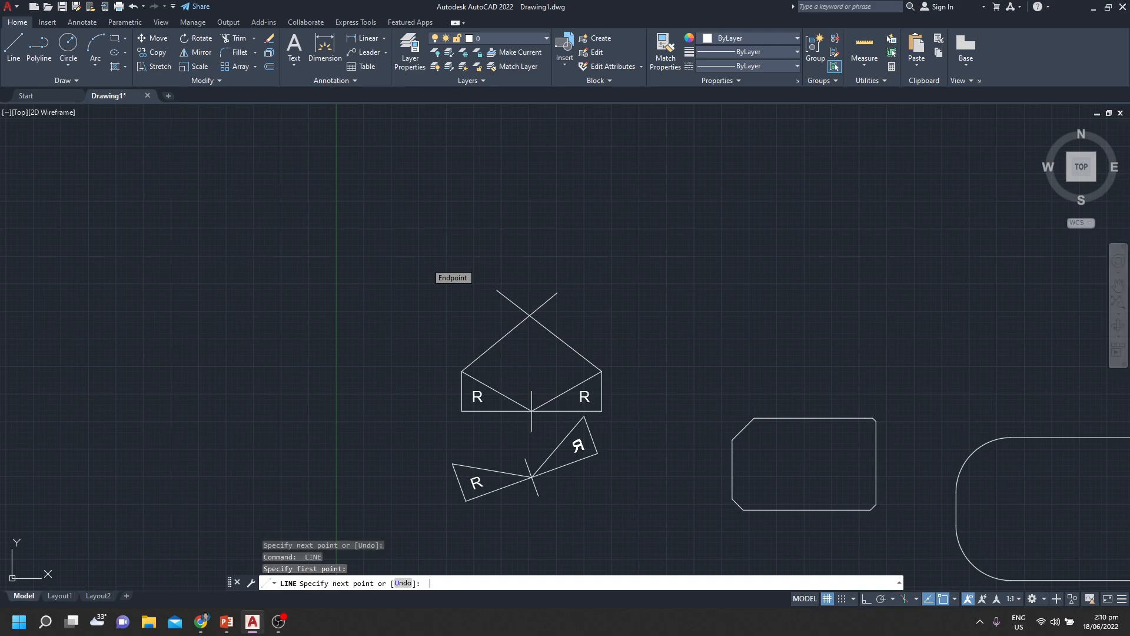
key(alt+Tab)
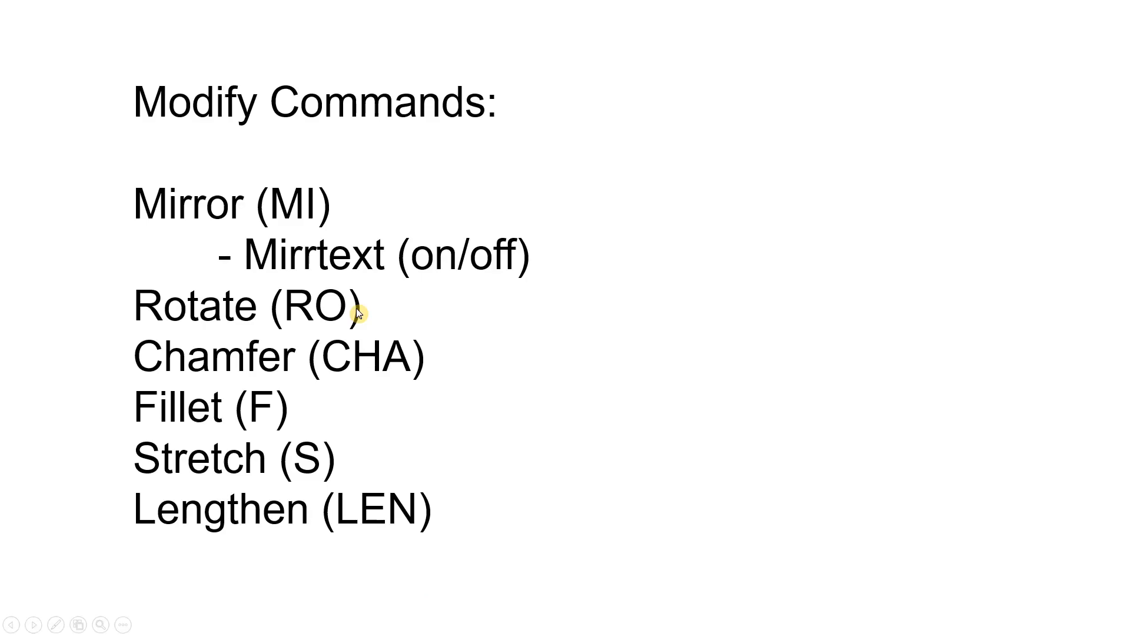
key(alt+Tab)
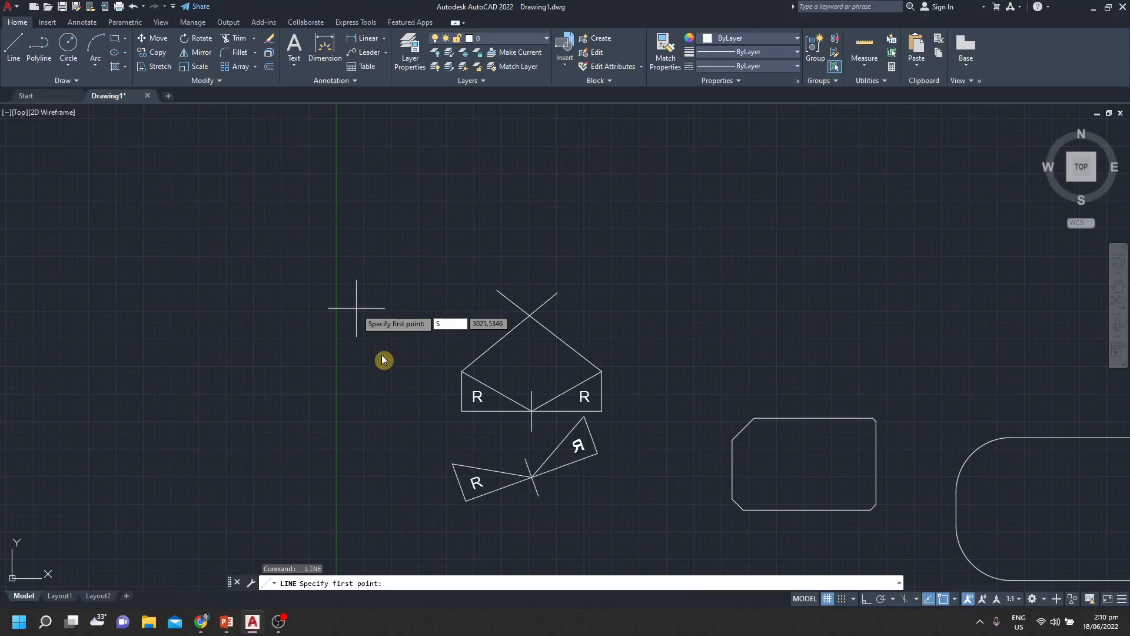
key(Escape)
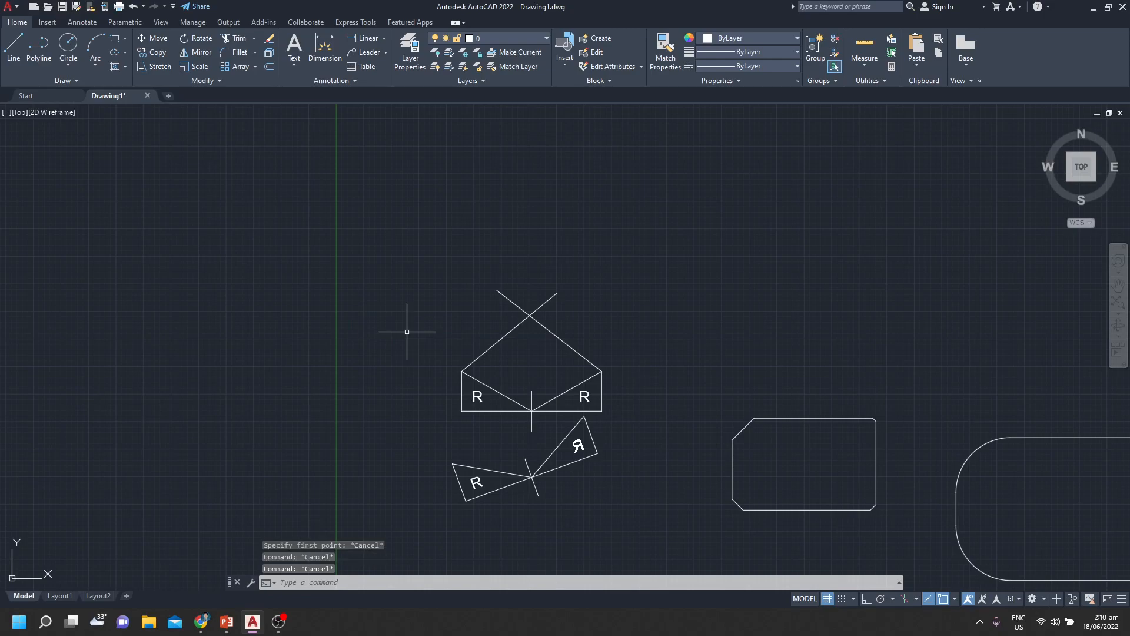
Stretch the diagonal line rising from the upper figure's left corner, using its upper endpoint as base point, to a place above the figure
text(s)
key(Return)
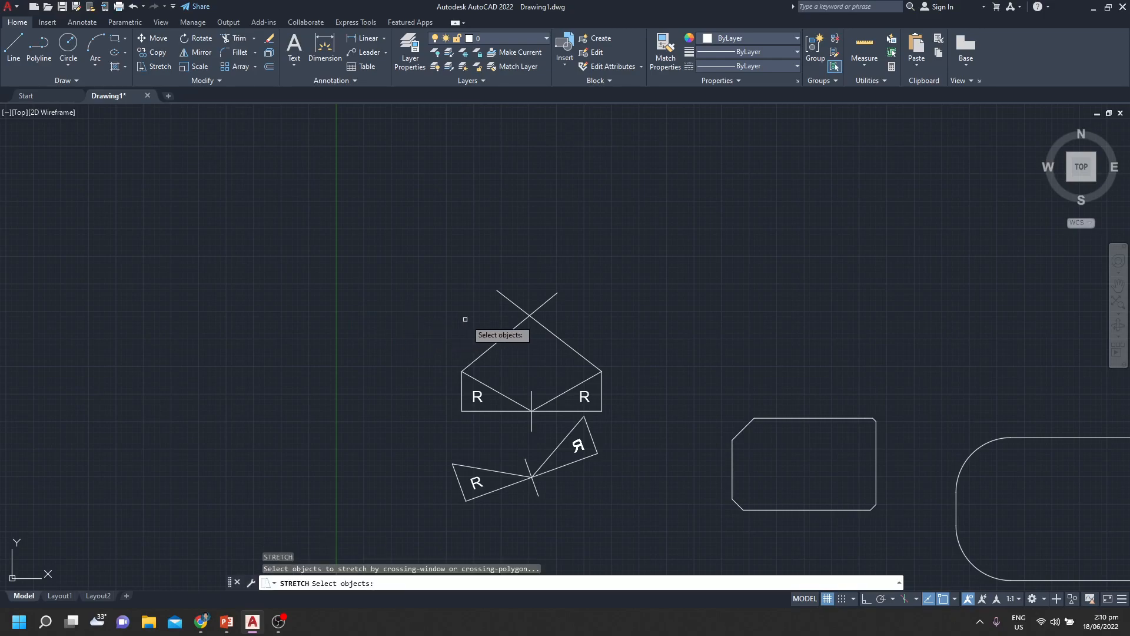
click(510, 332)
key(Return)
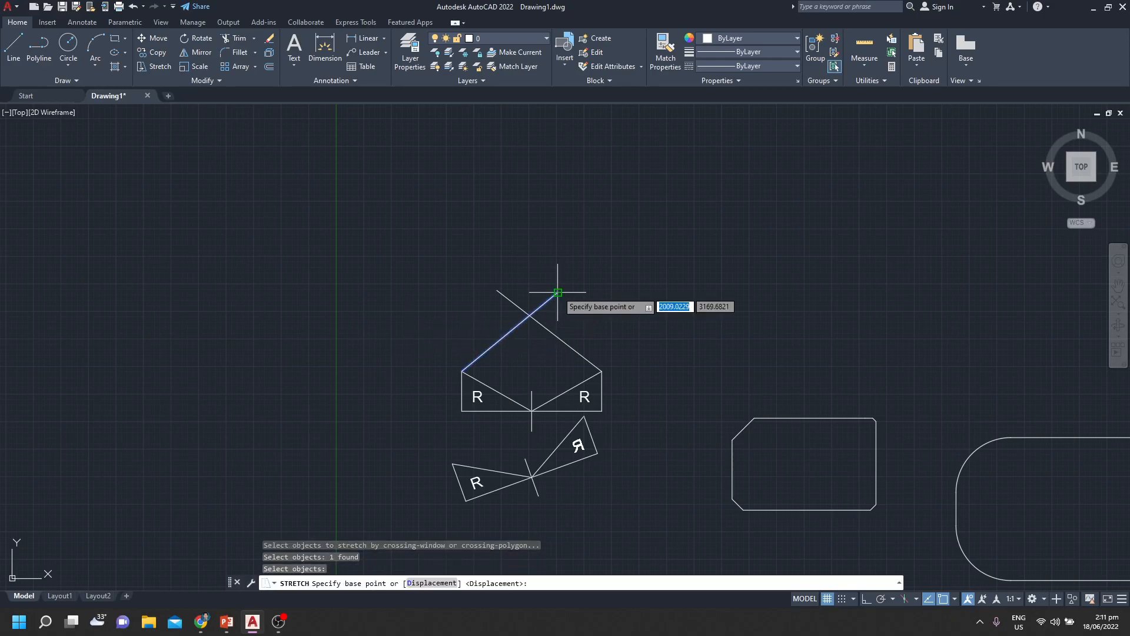
click(558, 291)
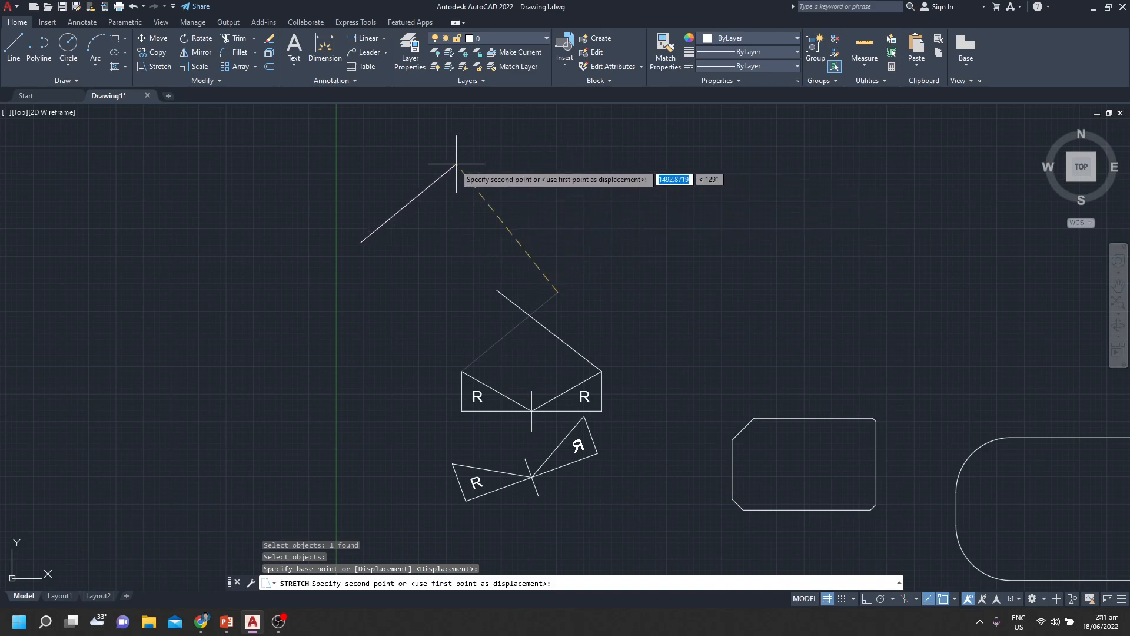
click(618, 186)
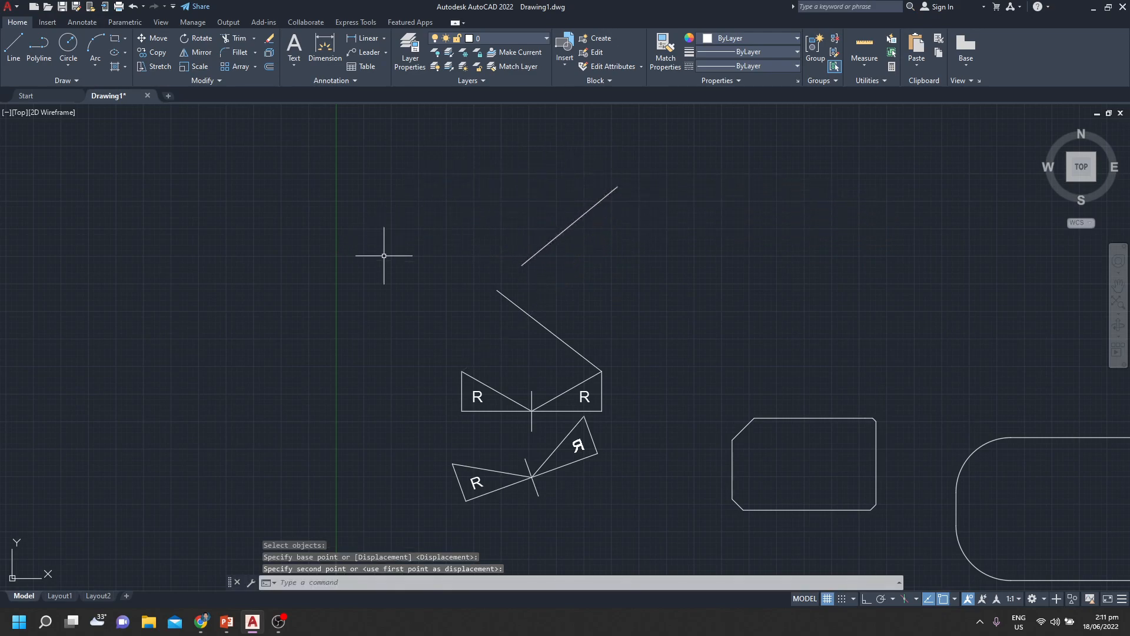
Draw a circle with a radius of about 175 inside the filleted rectangle, near its large rounded corners
scroll(384, 255, down, 2)
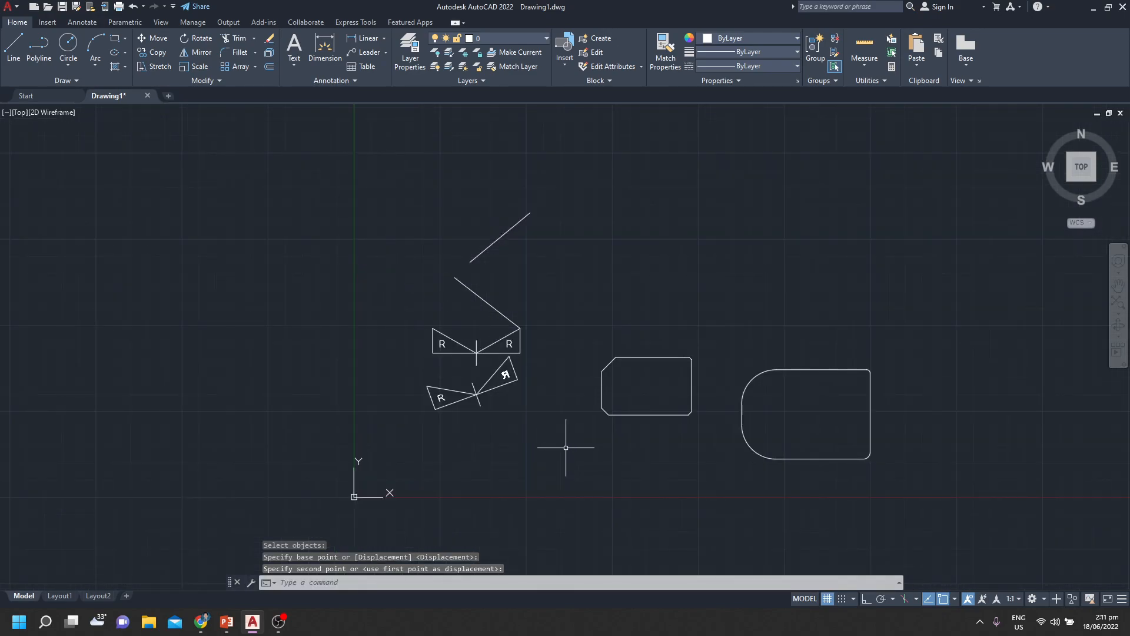
mouse_move(692, 285)
middle_down()
mouse_move(631, 303)
mouse_move(640, 318)
mouse_move(652, 315)
mouse_move(161, 376)
middle_up()
scroll(642, 312, up, 2)
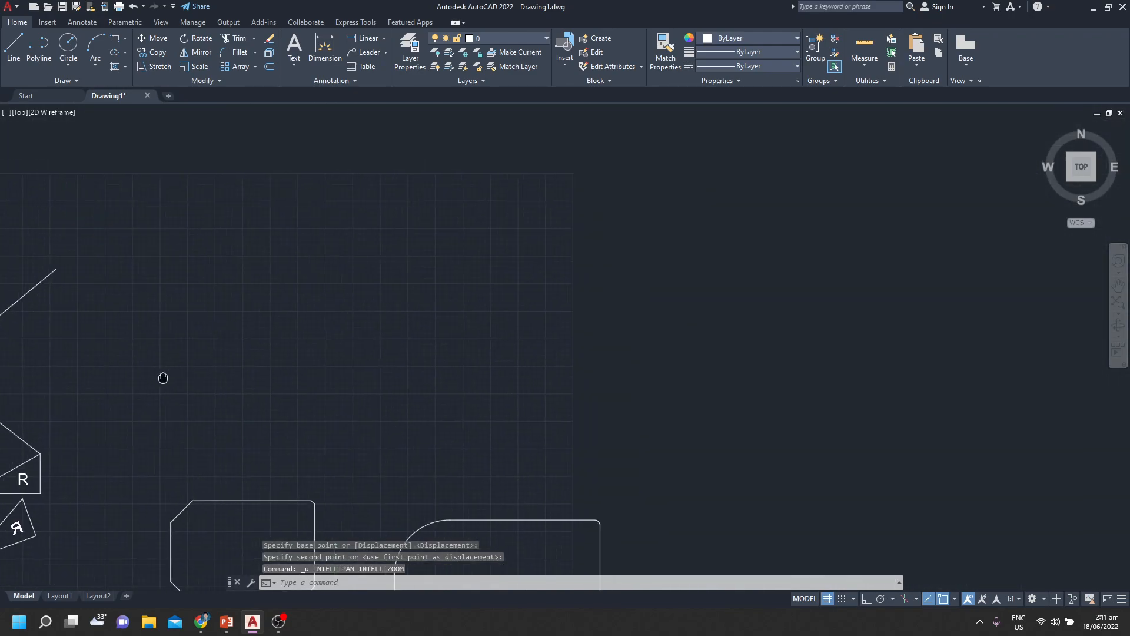
middle_drag(632, 497, 563, 366)
middle_drag(676, 376, 421, 346)
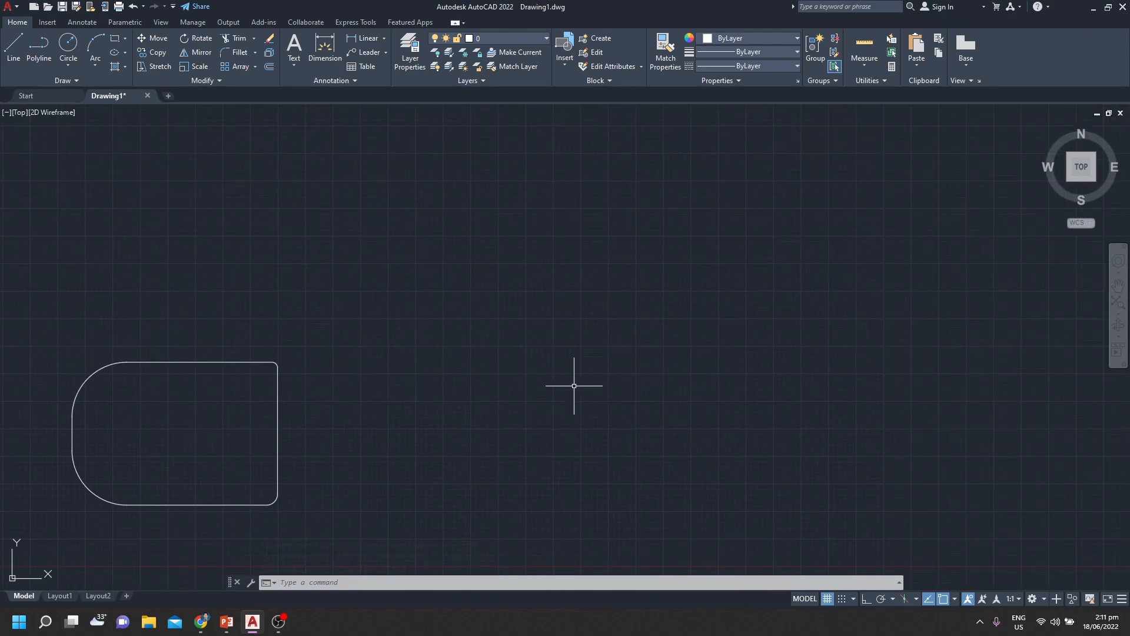
middle_drag(342, 435, 673, 386)
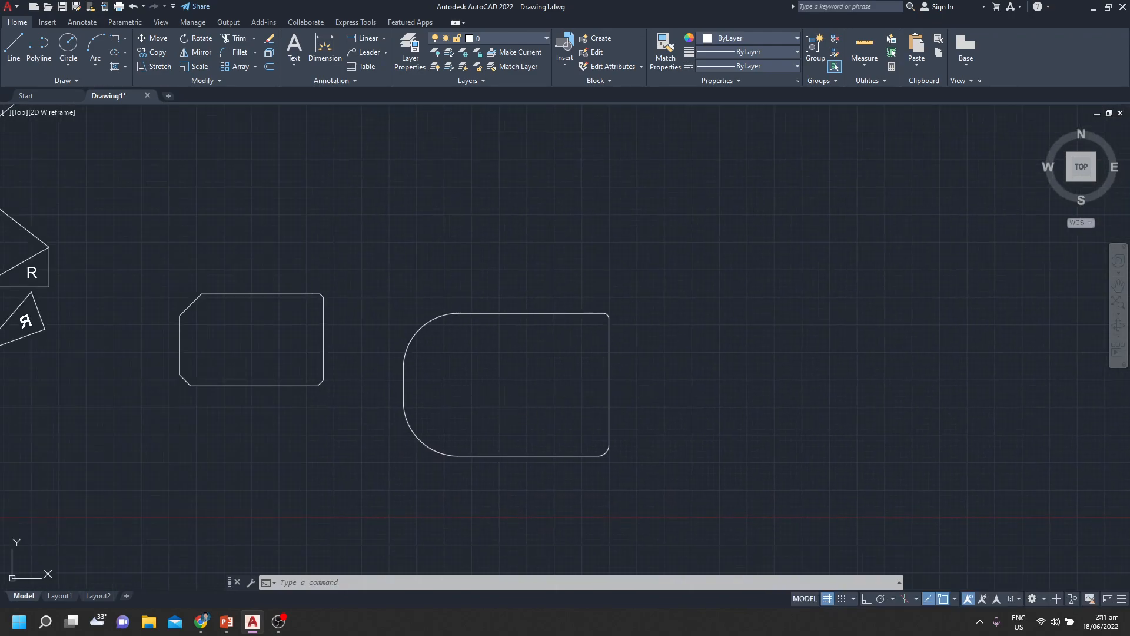
text(c)
key(Return)
click(445, 377)
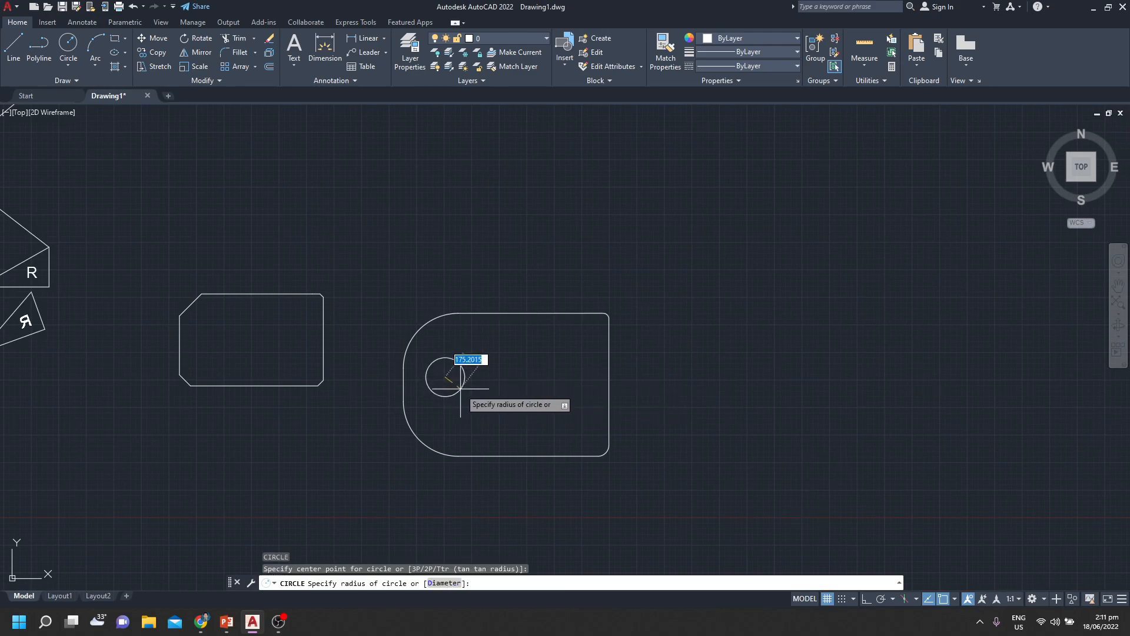
click(460, 388)
key(Escape)
key(Escape)
key(Escape)
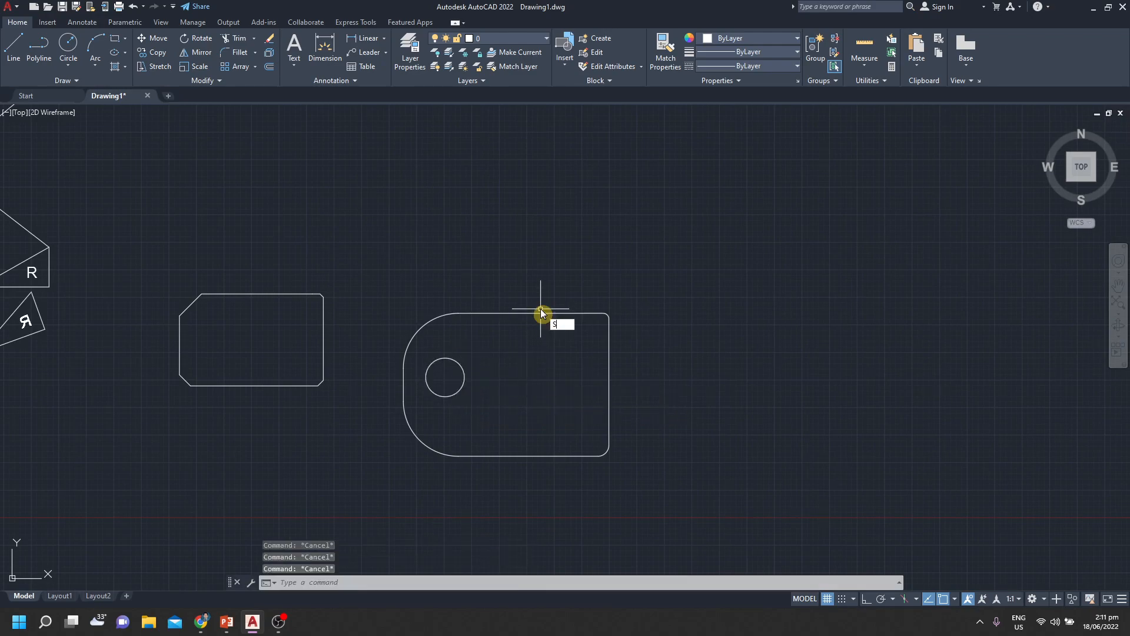
Stretch the filleted rectangle together with its circle down and to the right, using the circle's center as base point
text(STRETCH)
key(Return)
click(672, 270)
click(450, 436)
key(Return)
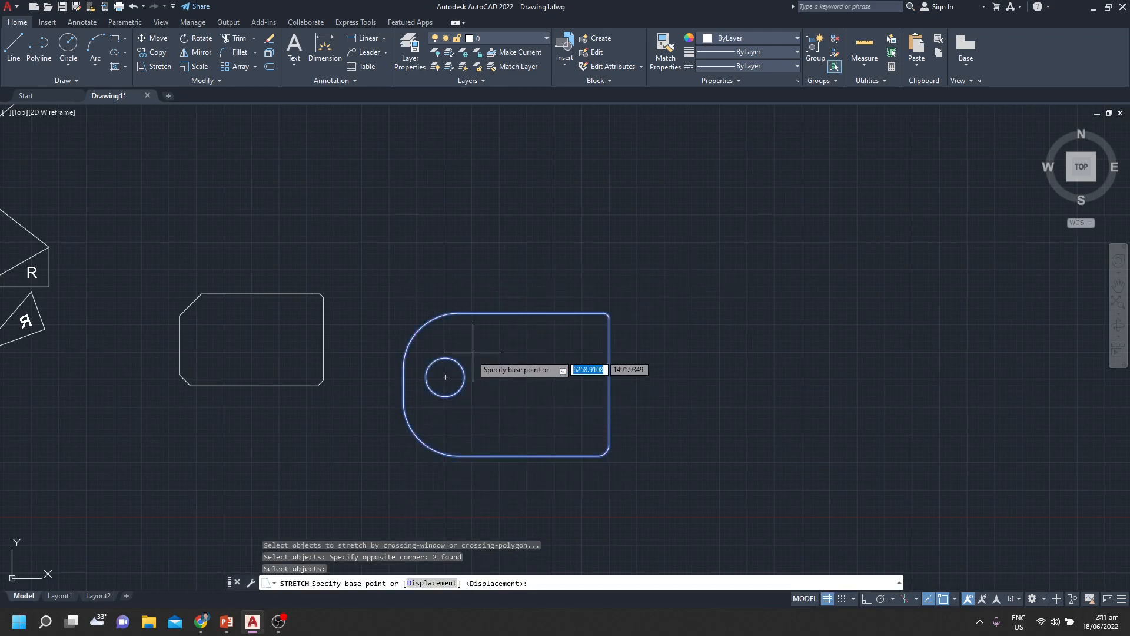
click(446, 376)
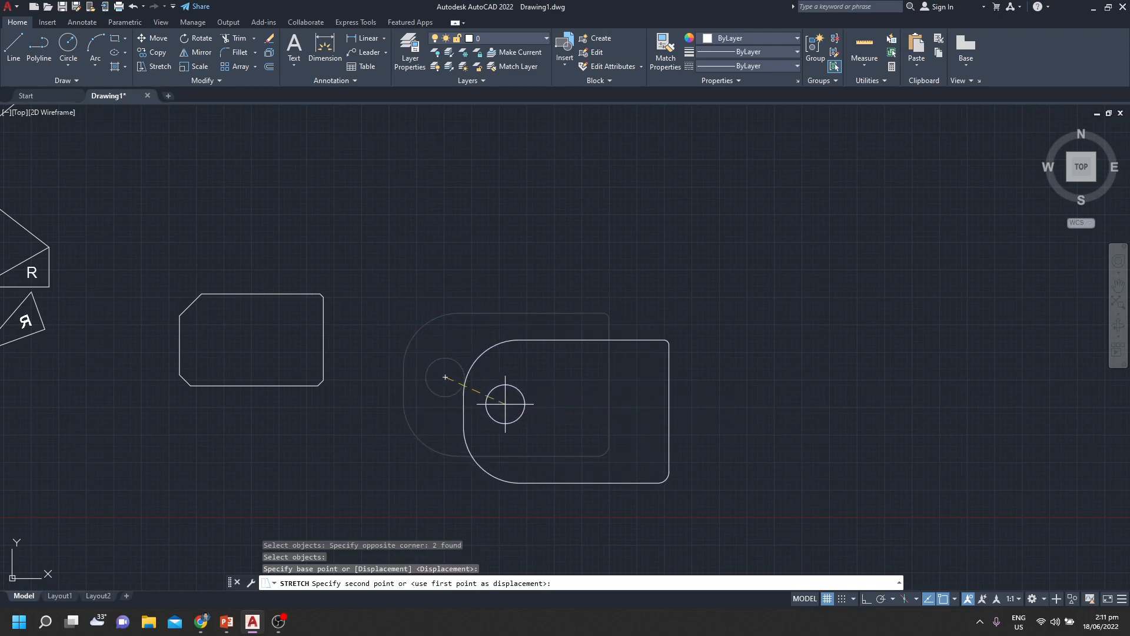
click(505, 405)
Stretch only the circle straight down within the filleted rectangle, using its center as base point
click(564, 389)
click(479, 425)
key(Return)
click(506, 405)
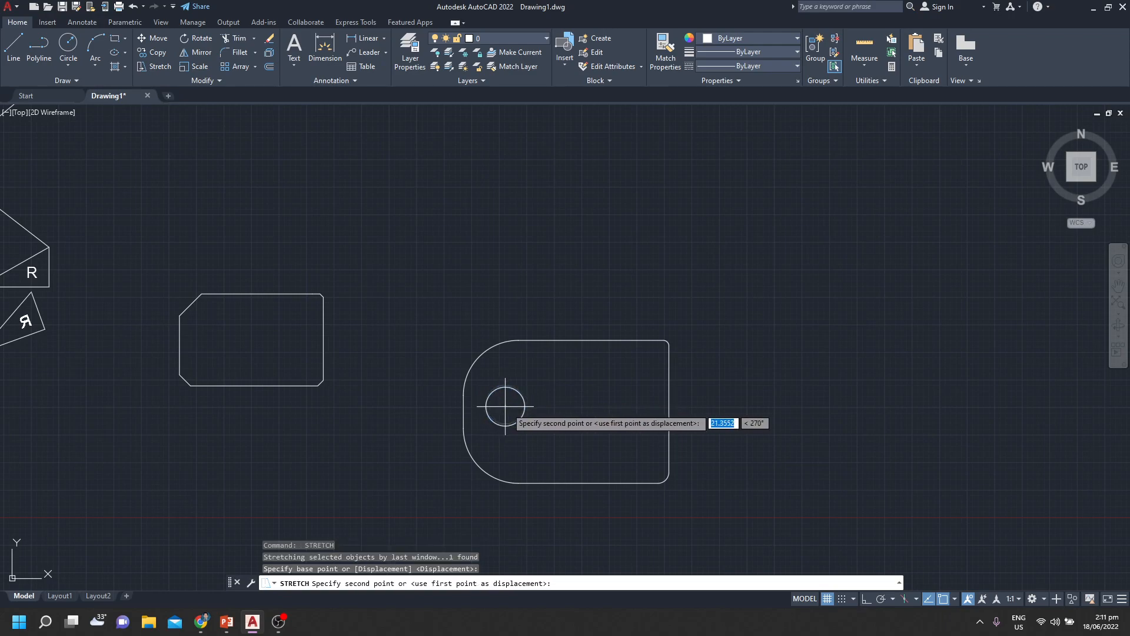
click(504, 441)
Stretch the filleted rectangle's lower-left rounded corner and the circle inward to the right and slightly upward
click(601, 416)
click(399, 505)
key(Return)
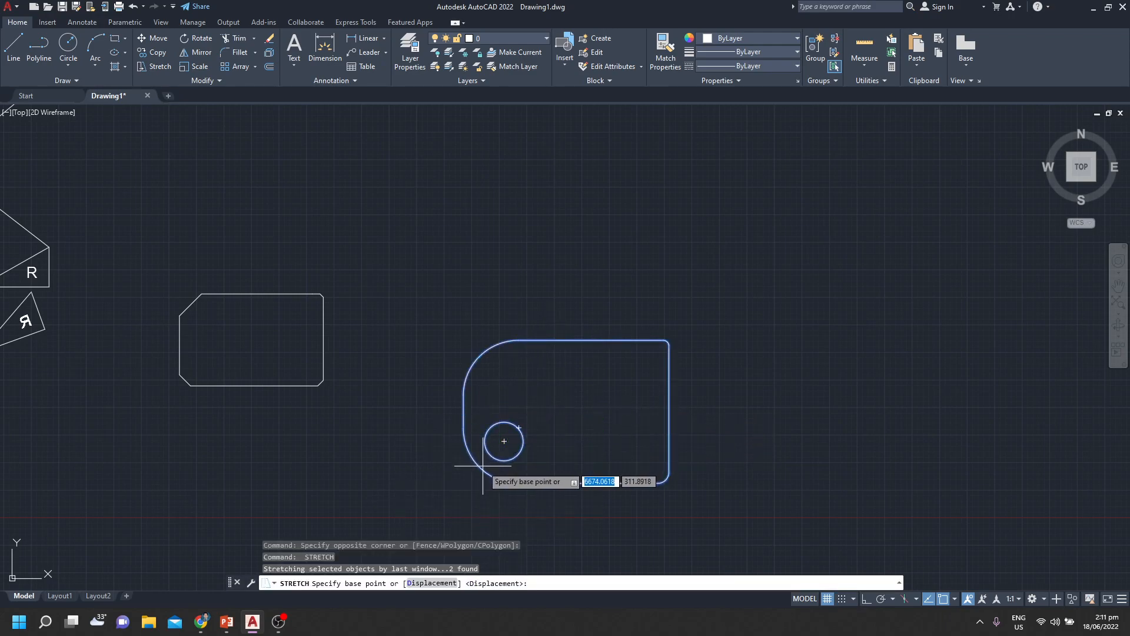
click(519, 428)
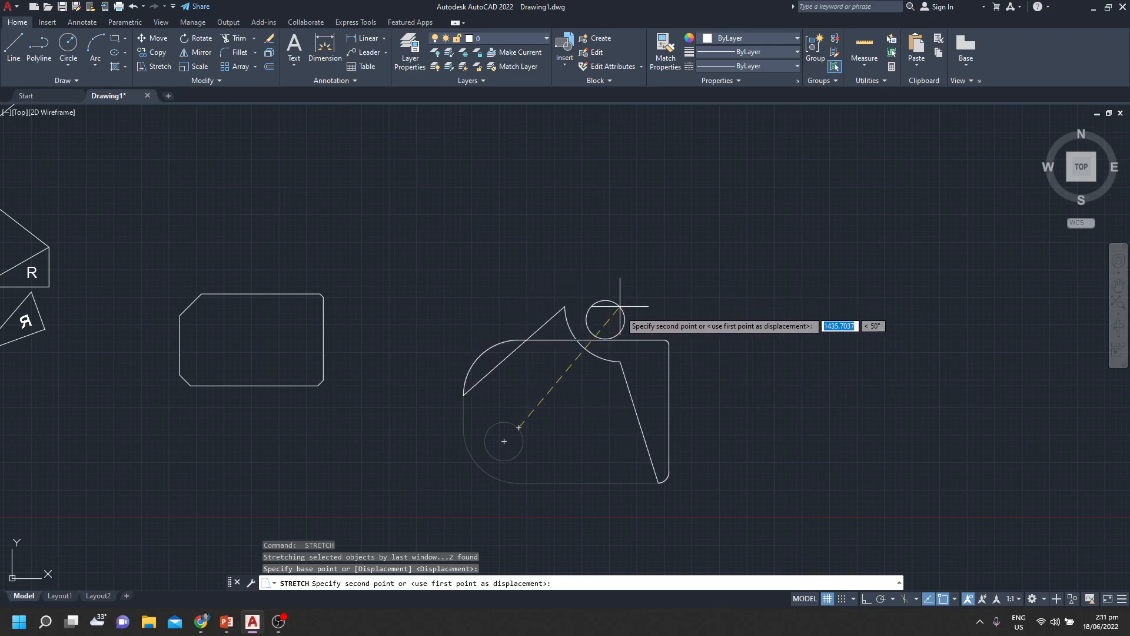
click(591, 402)
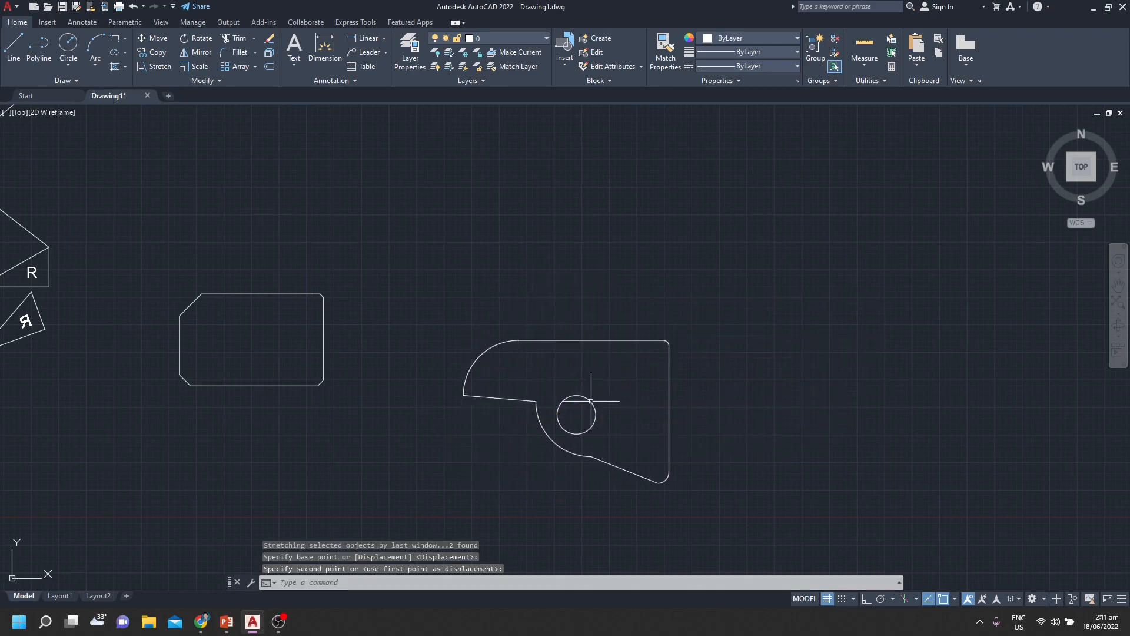
Draw a smaller circle concentric with the circle inside the stretched outline
mouse_move(648, 381)
middle_down()
mouse_move(568, 381)
mouse_move(524, 335)
mouse_move(569, 326)
mouse_move(589, 377)
mouse_move(618, 386)
middle_up()
scroll(569, 325, down, 2)
scroll(616, 384, up, 4)
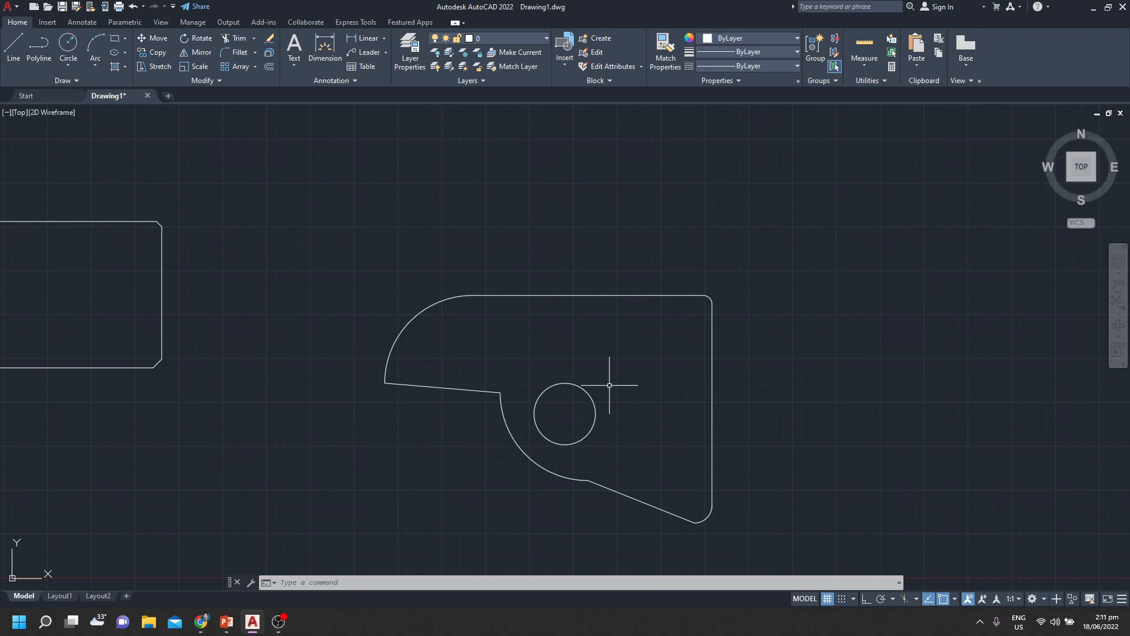
key(Return)
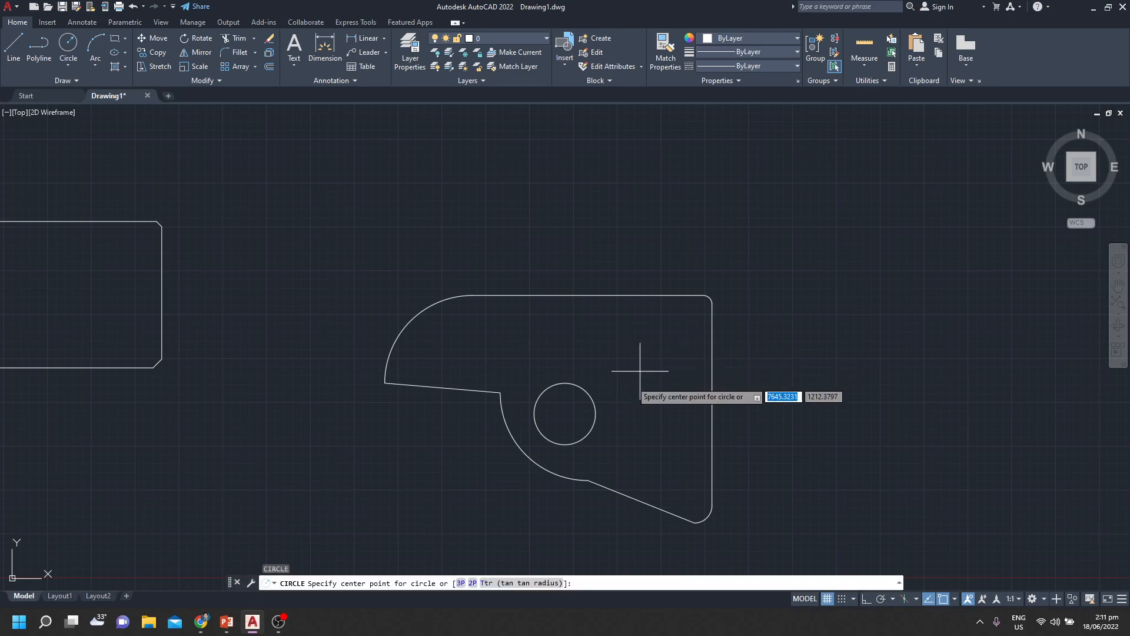
click(564, 414)
key(Escape)
click(615, 365)
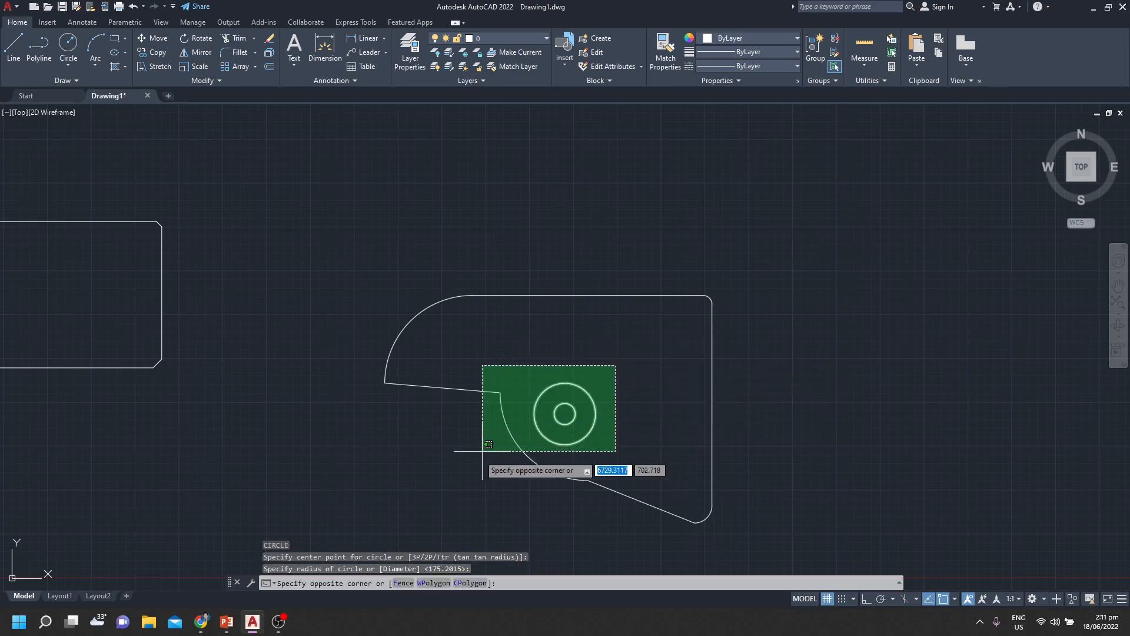
key(Escape)
key(Escape)
key(Escape)
Stretch both concentric circles slightly upward from their common center, leaving the outline out of the selection
text(STRE)
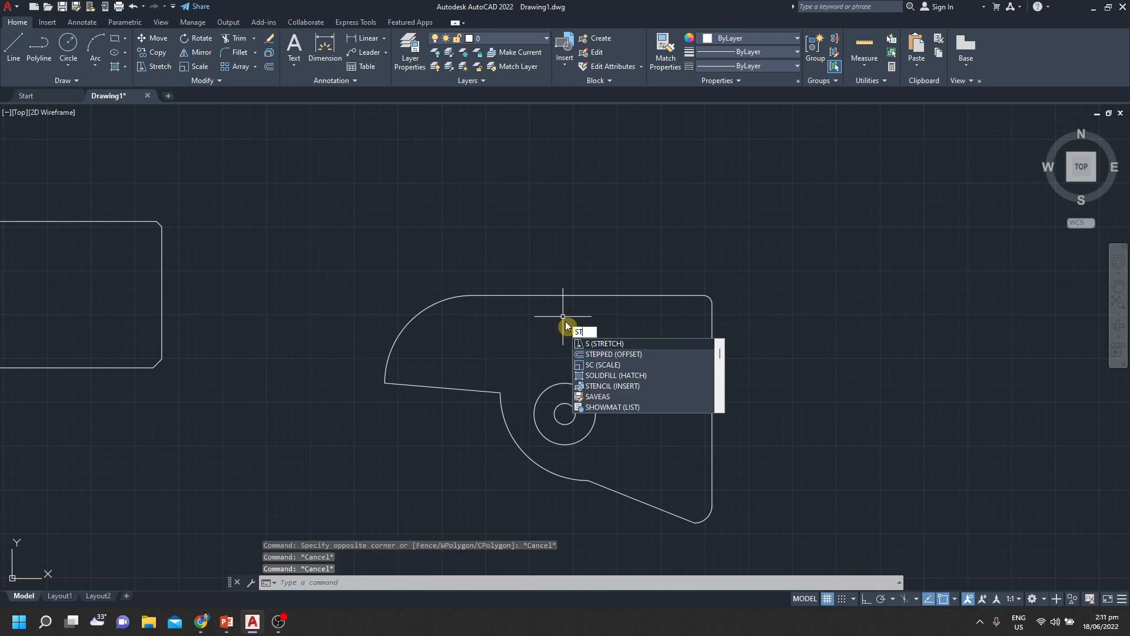
key(Return)
click(627, 380)
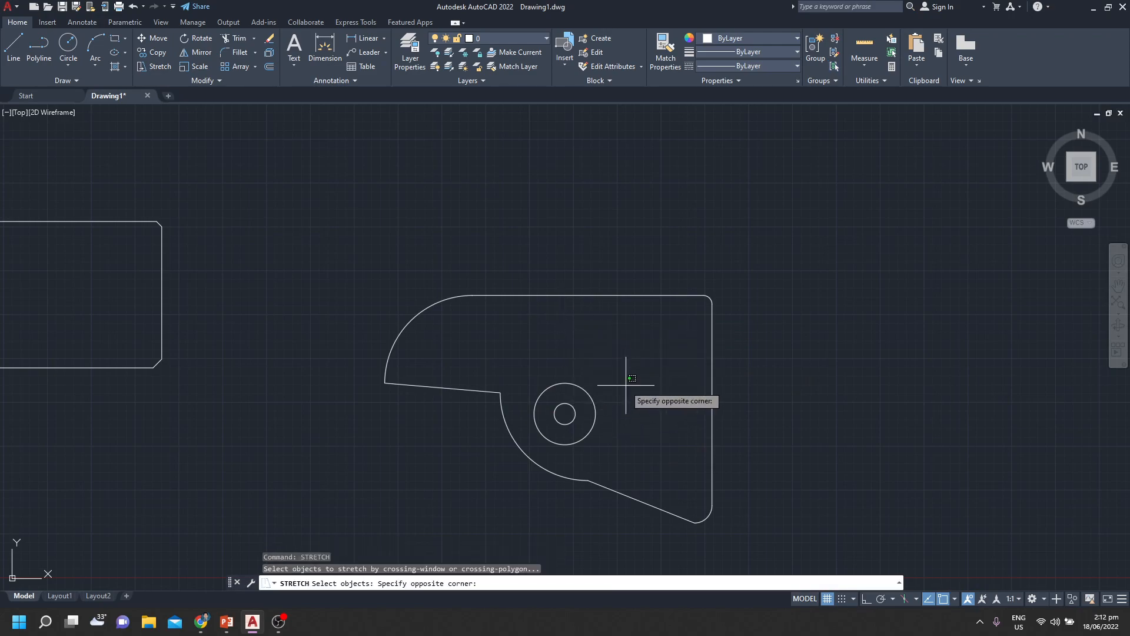
click(521, 454)
key(Return)
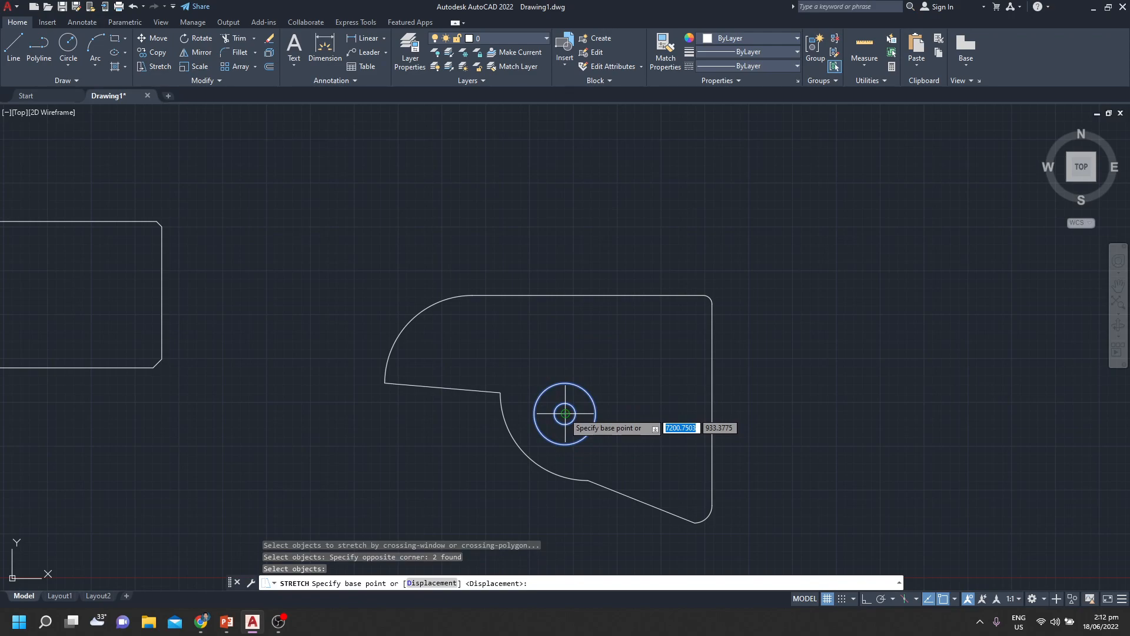
click(565, 414)
click(559, 396)
Stretch the two concentric circles a short distance to the right, using the outline's inner notch corner as base point
key(Return)
click(585, 430)
click(498, 339)
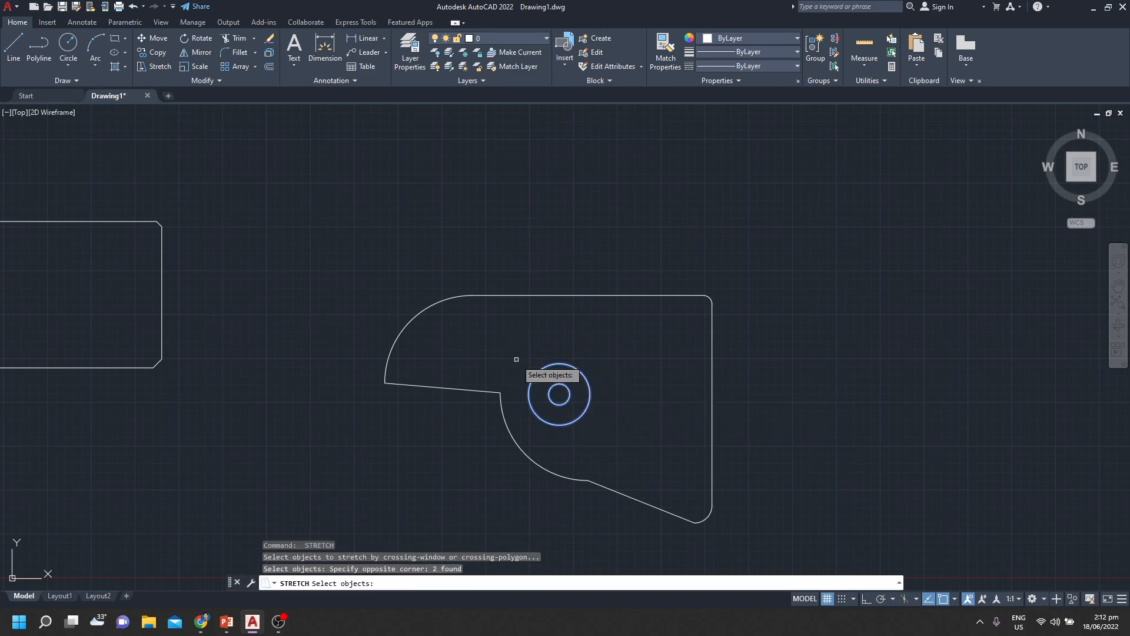
key(Return)
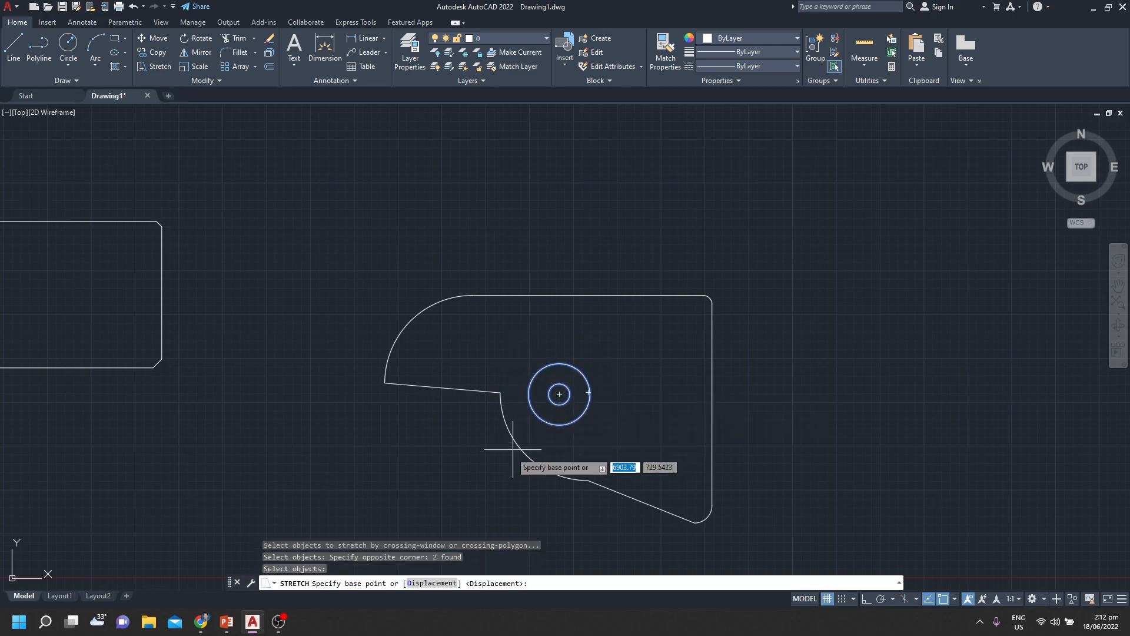
click(501, 391)
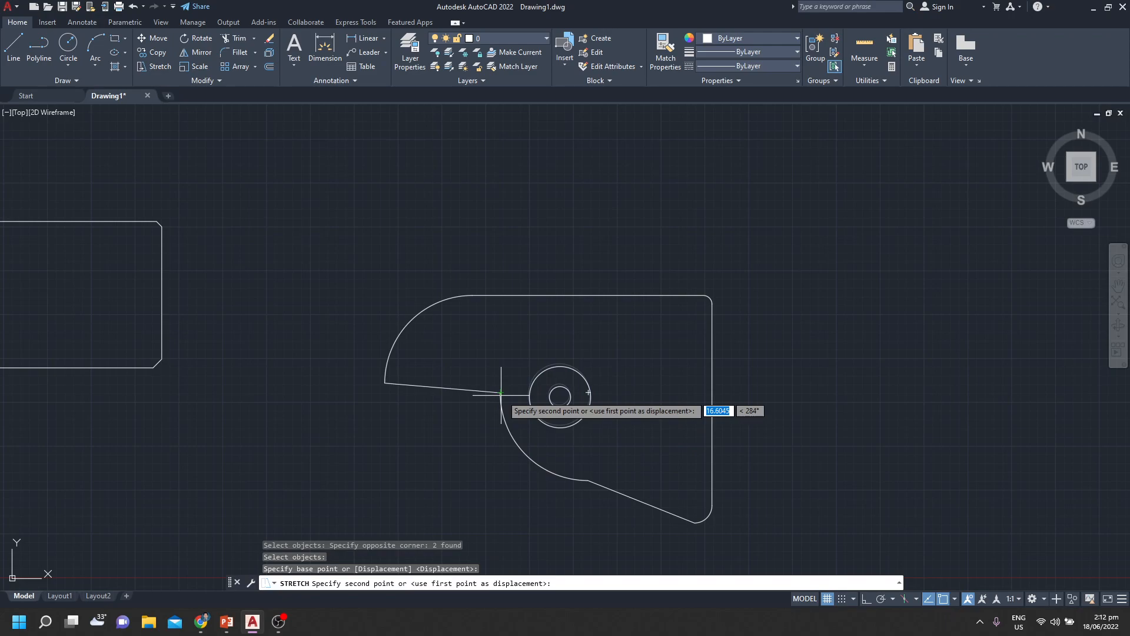
key(Escape)
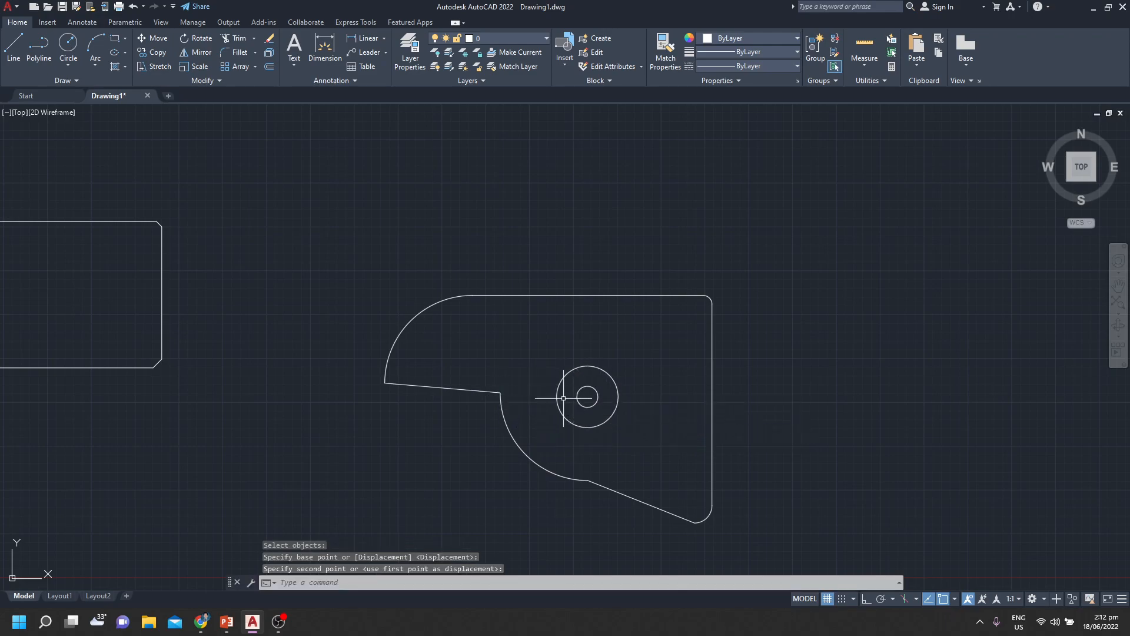
Stretch the two concentric circles back to the left by about the larger circle's radius
key(Return)
click(650, 368)
click(539, 426)
key(Return)
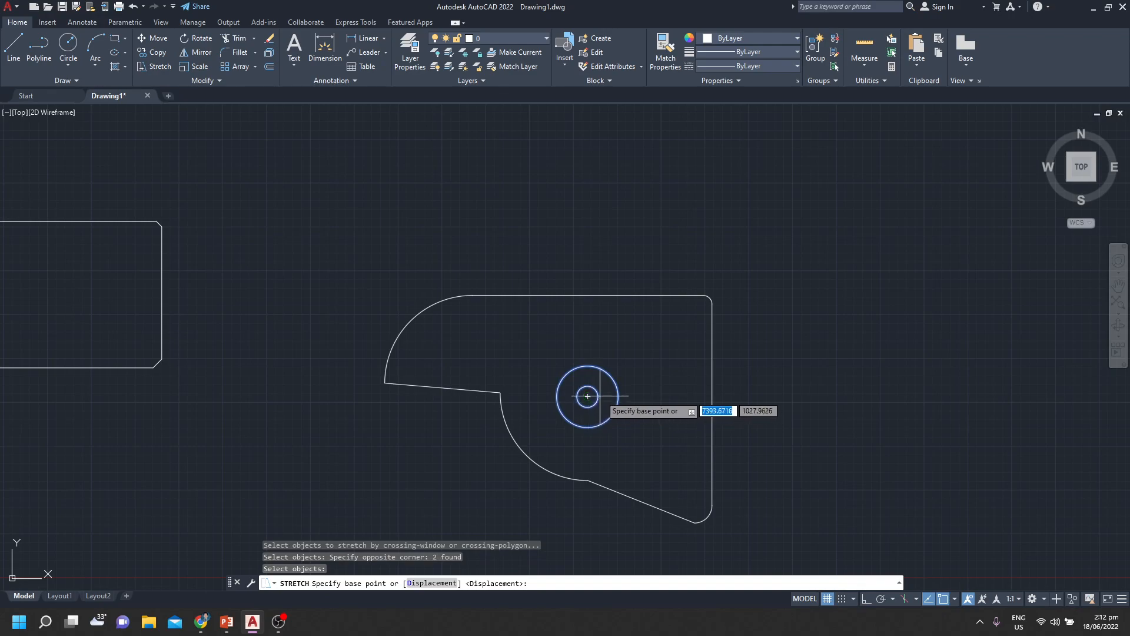
click(587, 397)
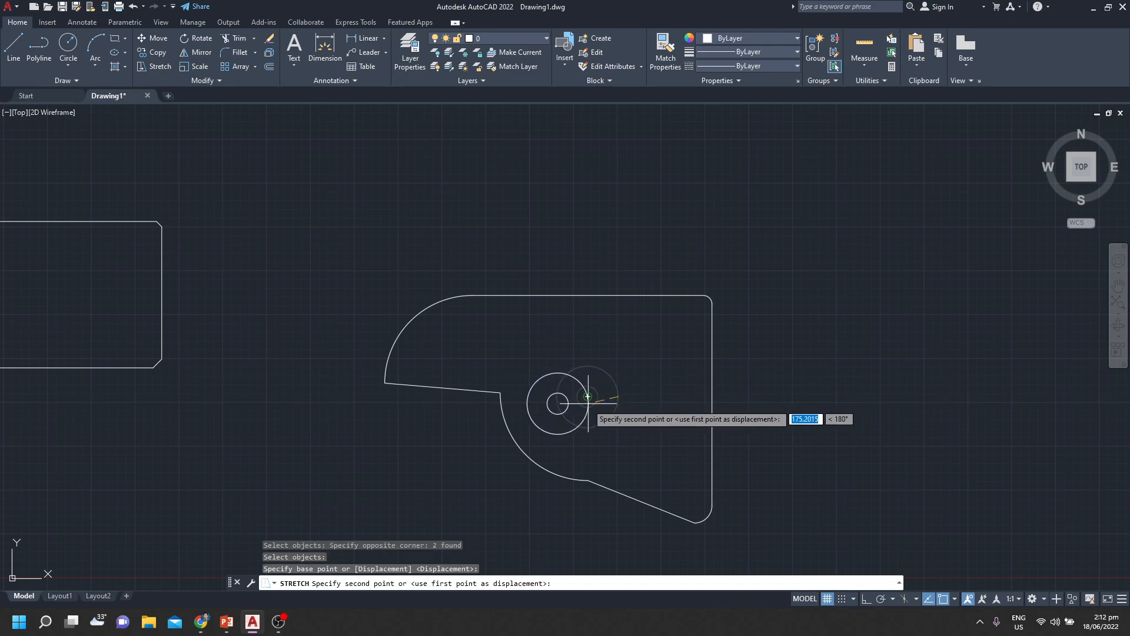
click(557, 396)
Stretch the upper part of the outline and both circles upward and slightly left, using the outline's bottom corner as base point
click(755, 259)
click(560, 384)
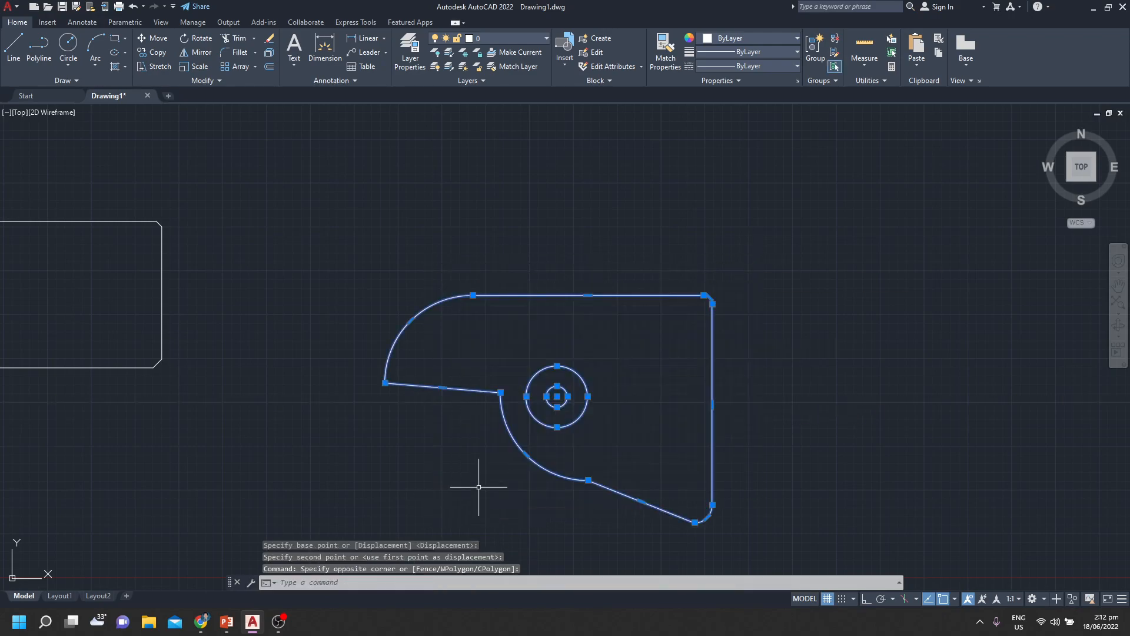
key(Return)
click(695, 521)
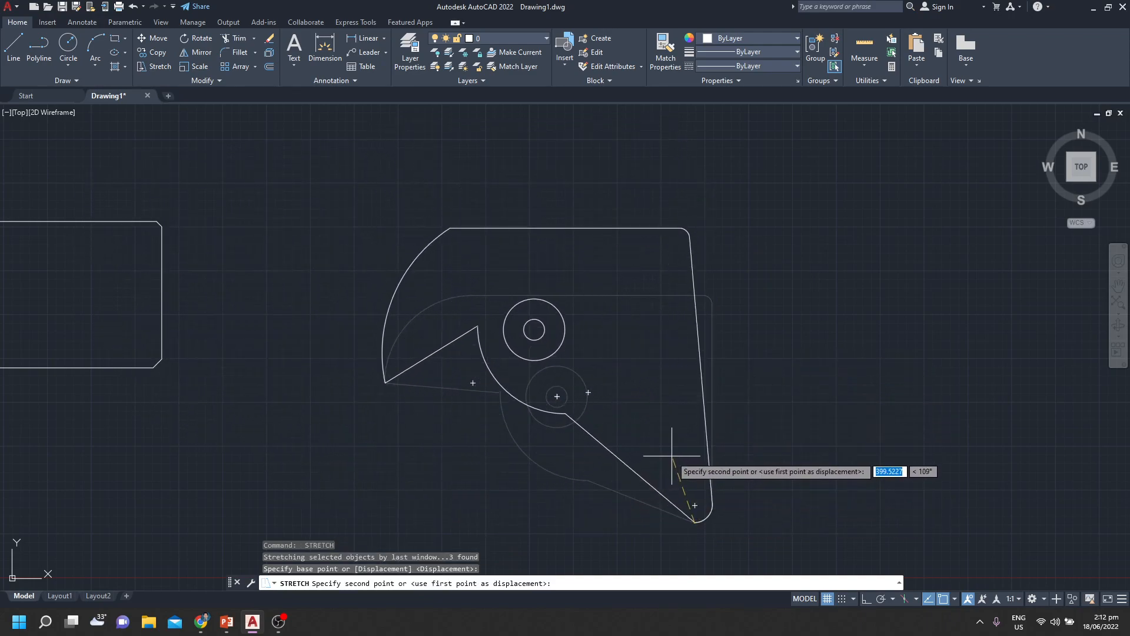
click(654, 401)
Review the stretched outline, check the Modify Commands list in the PowerPoint slide show, and return to the two diagonal lines in AutoCAD
middle_drag(741, 312, 763, 375)
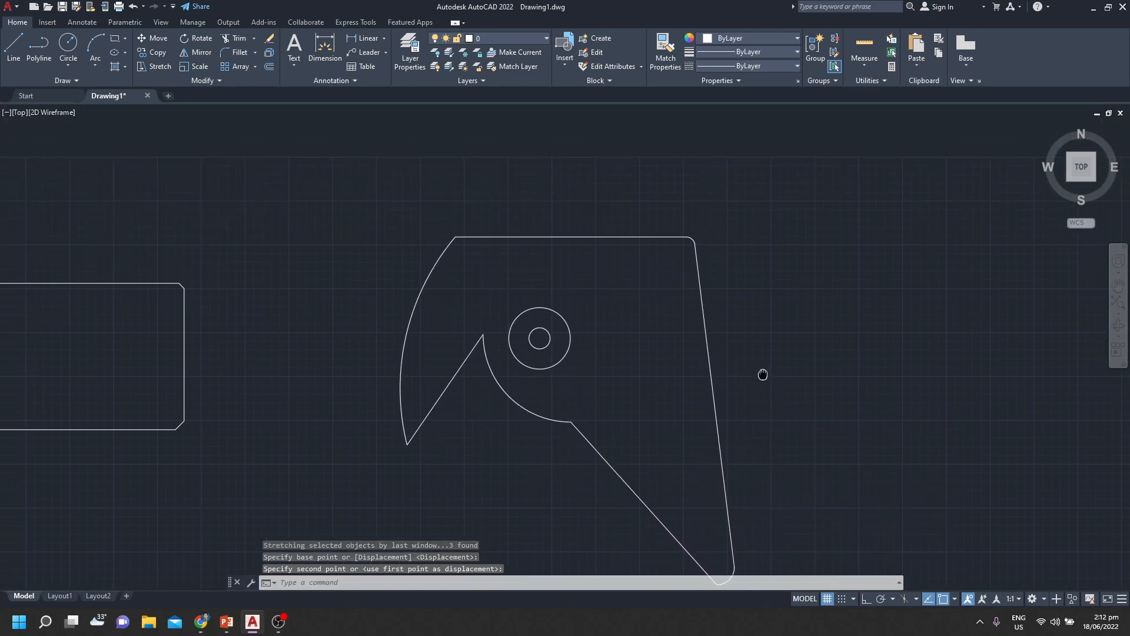
scroll(763, 374, down, 2)
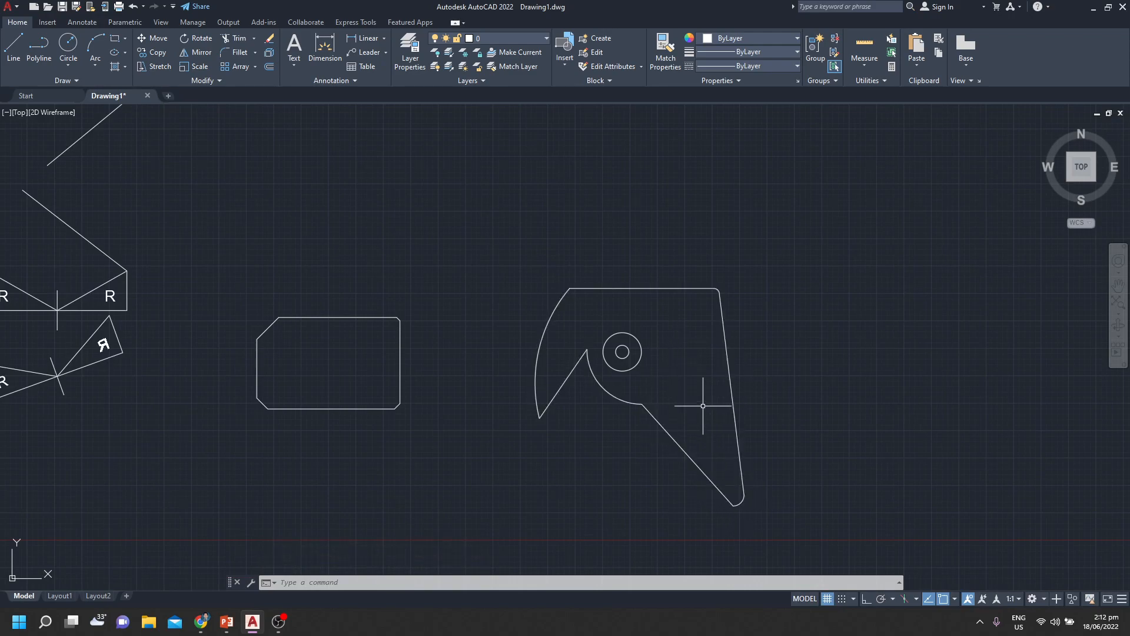
scroll(703, 406, down, 2)
mouse_move(707, 415)
middle_down()
mouse_move(776, 364)
mouse_move(658, 432)
middle_up()
scroll(577, 414, up, 2)
middle_drag(581, 416, 479, 454)
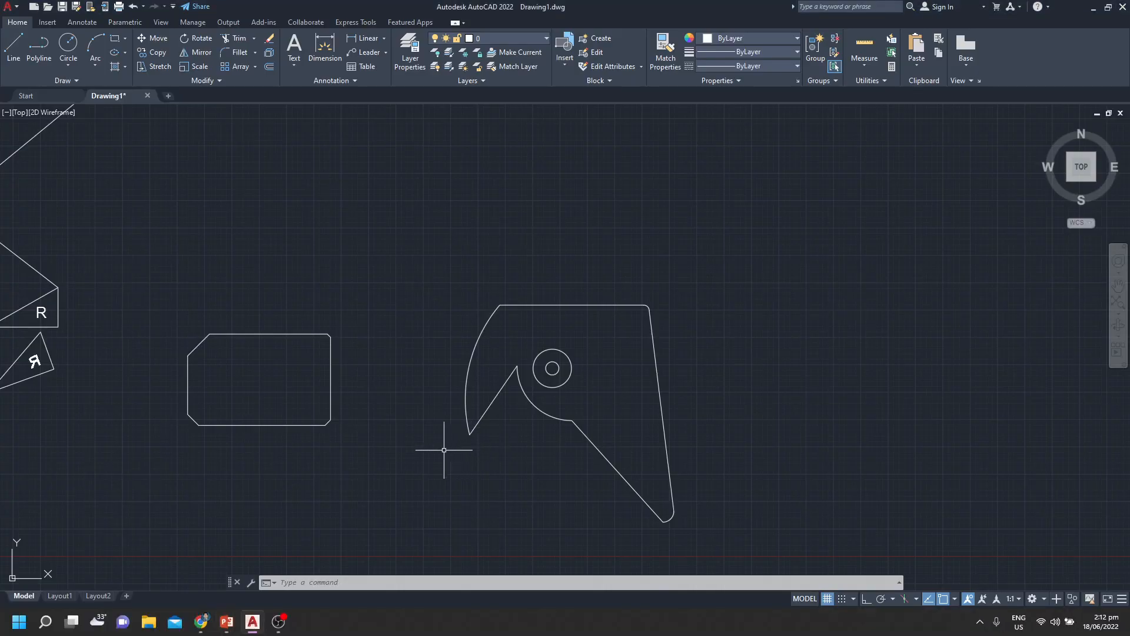
middle_drag(407, 470, 734, 514)
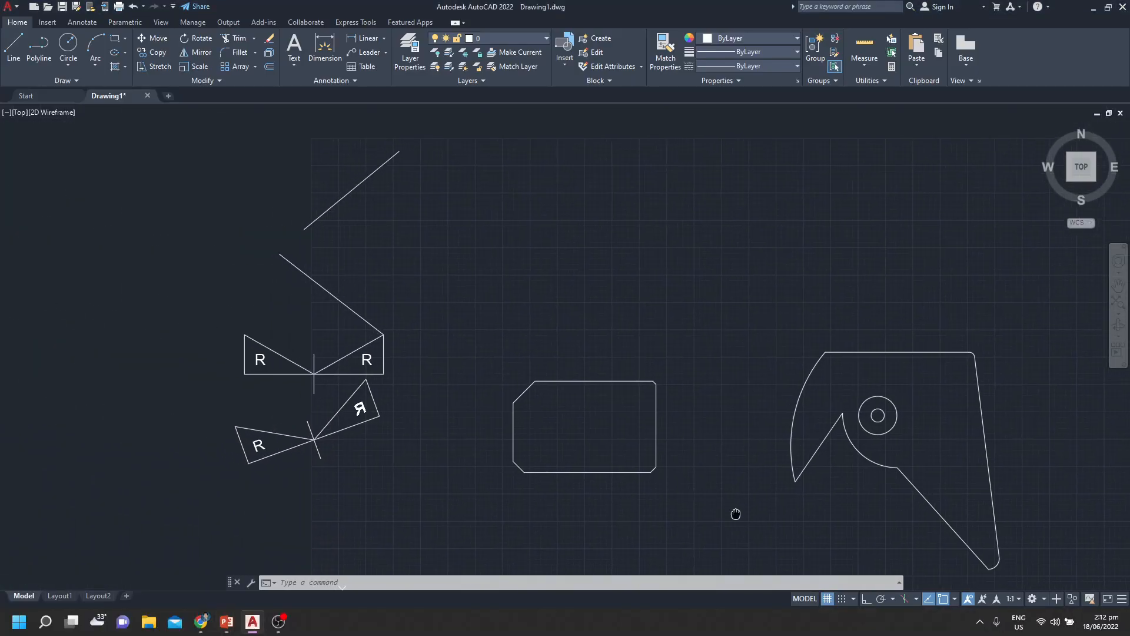
middle_drag(425, 238, 514, 324)
click(434, 383)
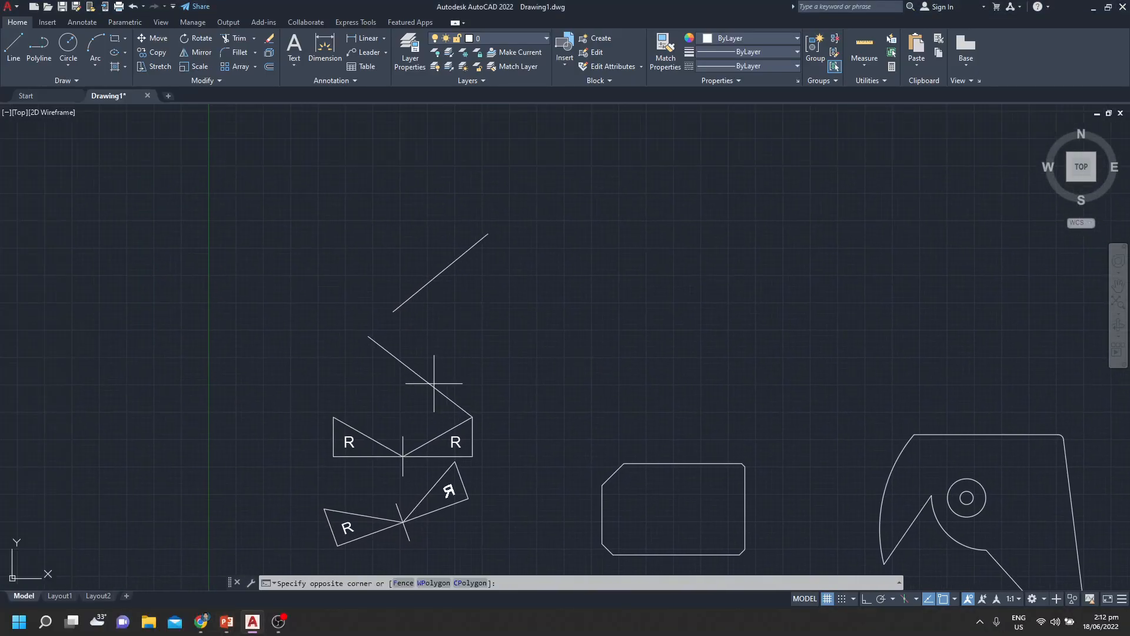
Measure the short vertical line between the two upright R triangles with the Lengthen command
key(Escape)
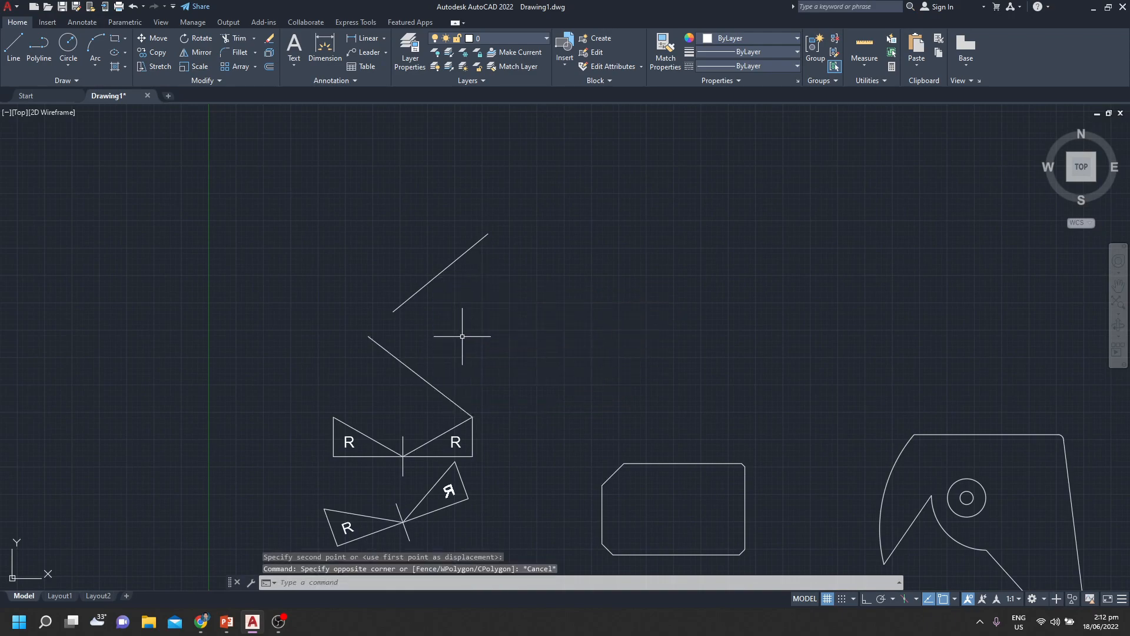
key(Escape)
key(Escape)
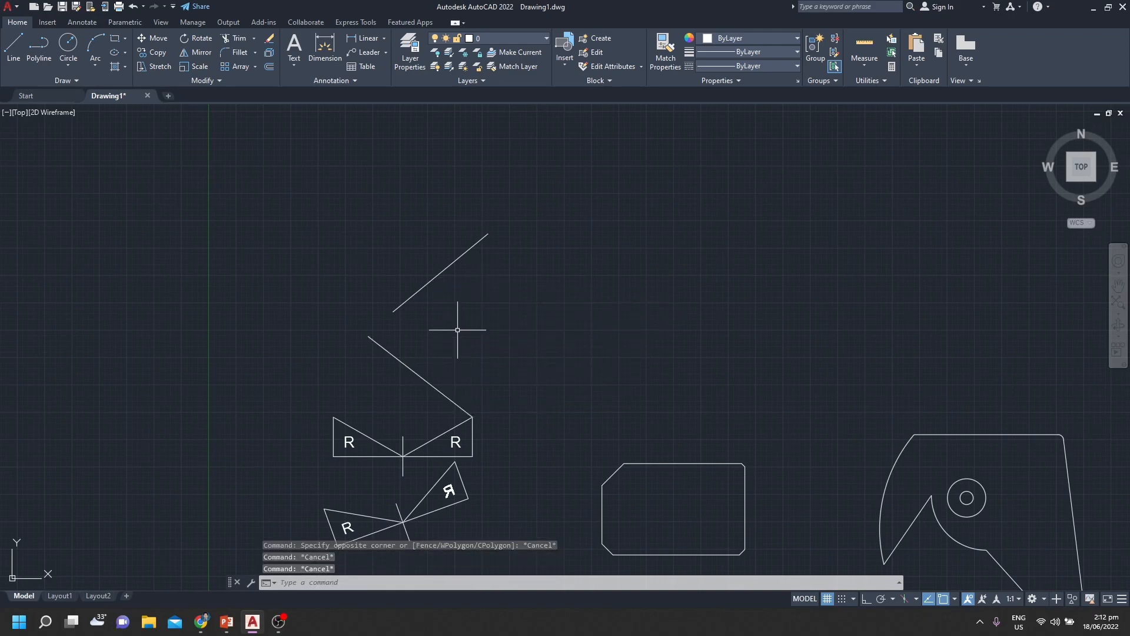
scroll(379, 428, up, 2)
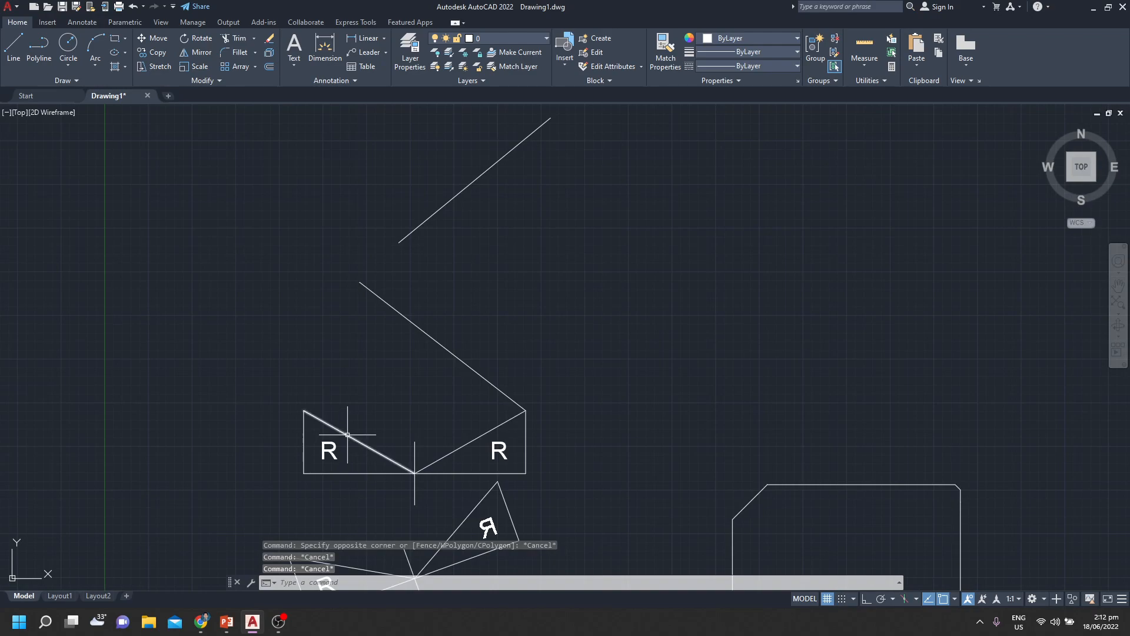
key(Escape)
text(N)
key(Return)
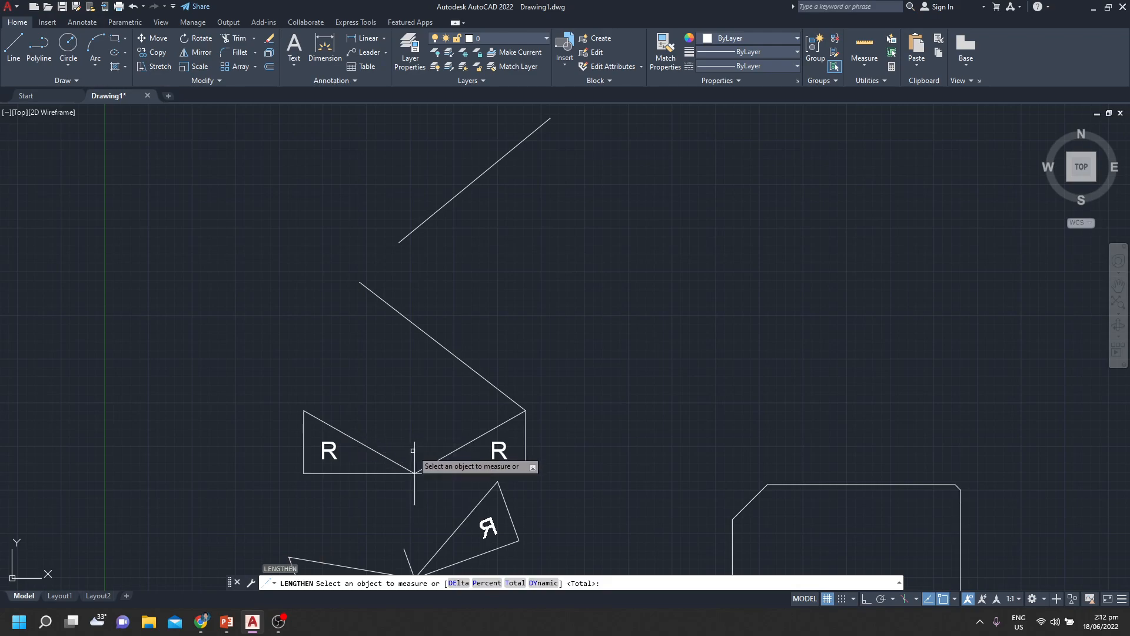
click(415, 458)
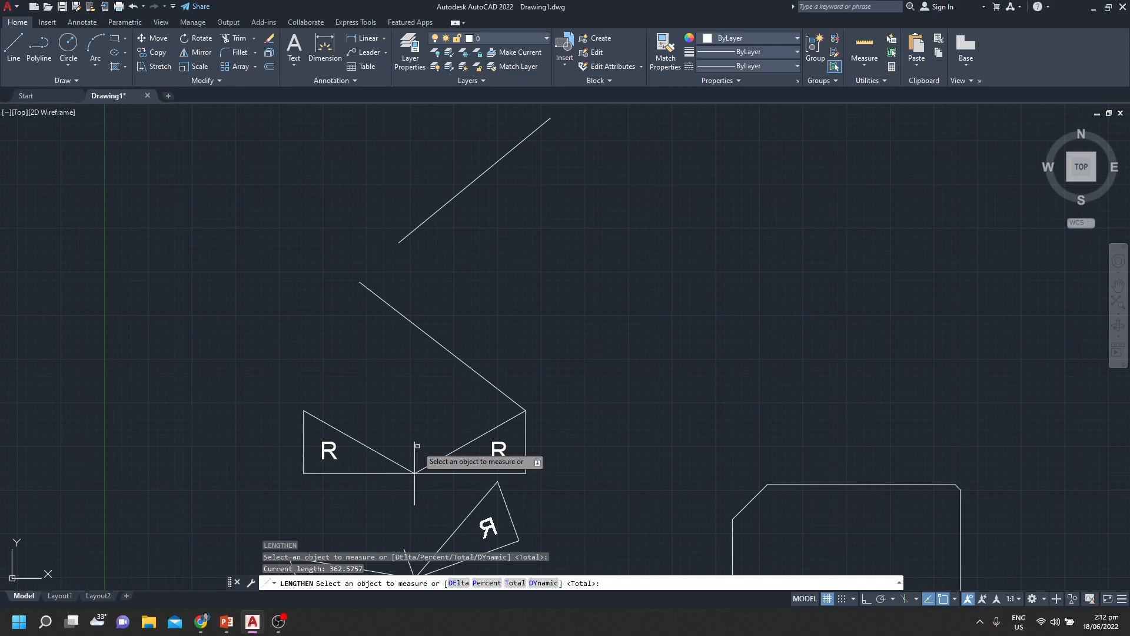
Lengthen the upper end of the vertical line between the R triangles repeatedly, using a delta length of 100
text(DE)
key(Return)
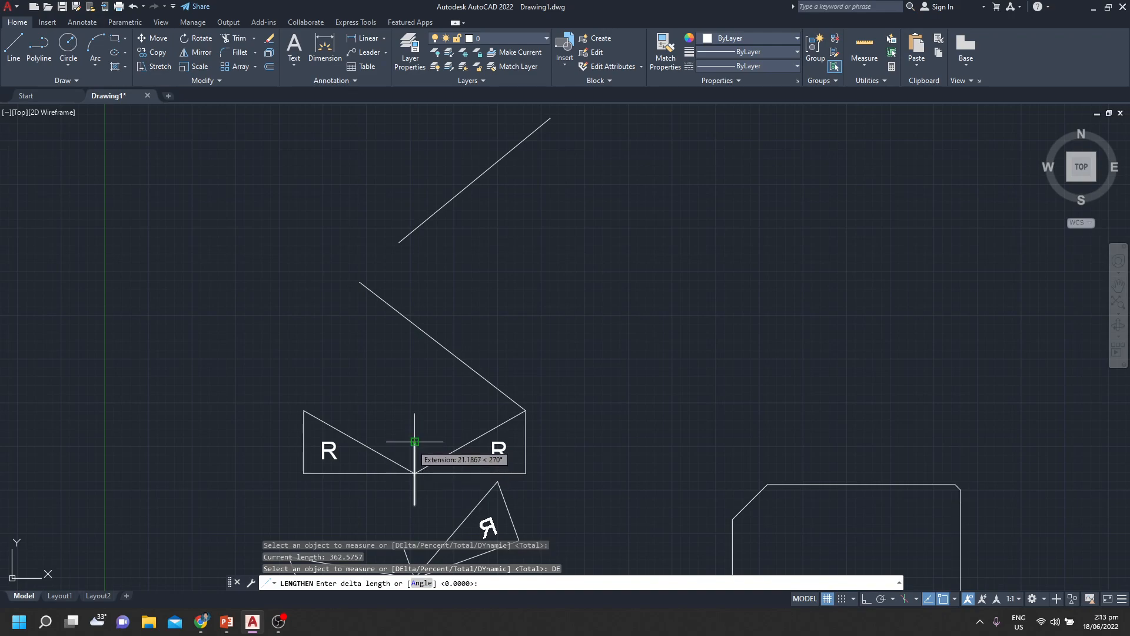
text(1)
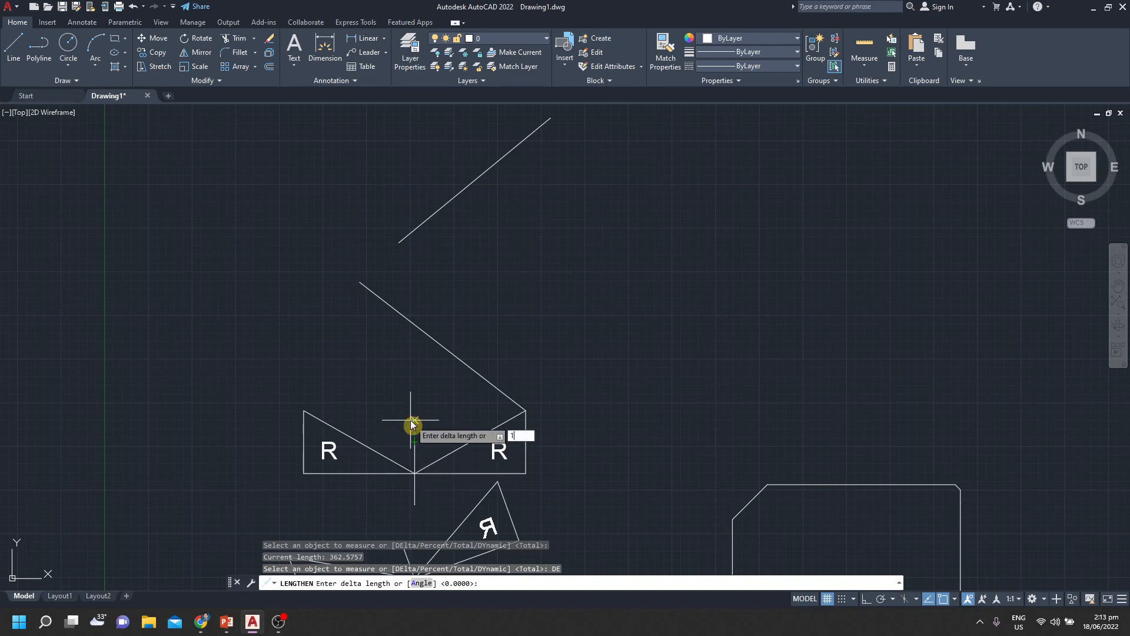
text(00)
key(Return)
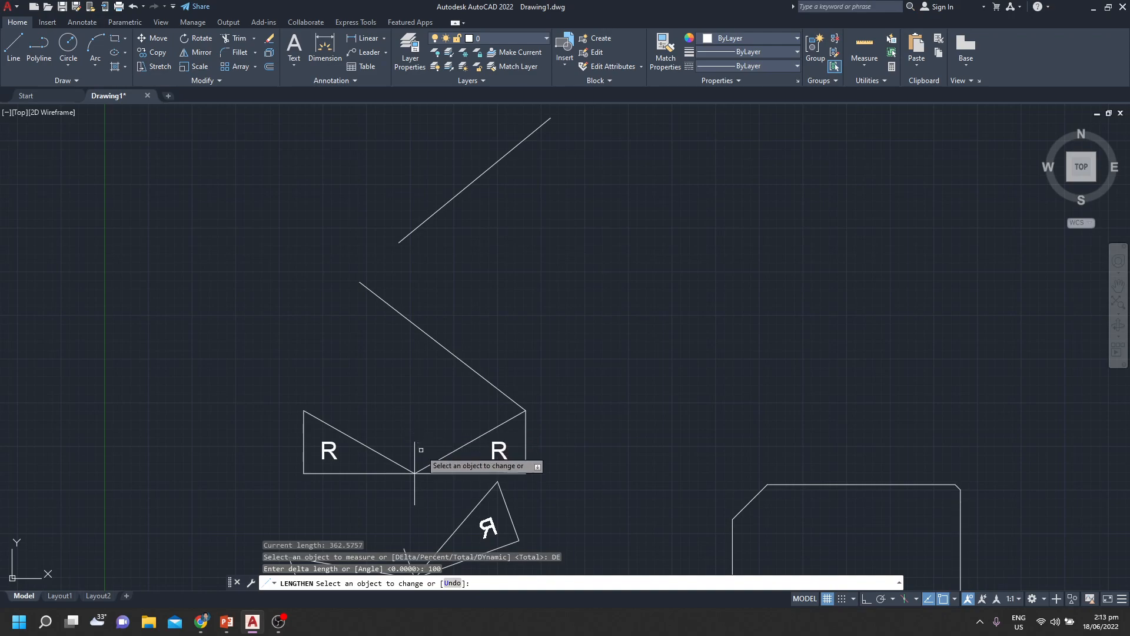
click(415, 440)
click(415, 421)
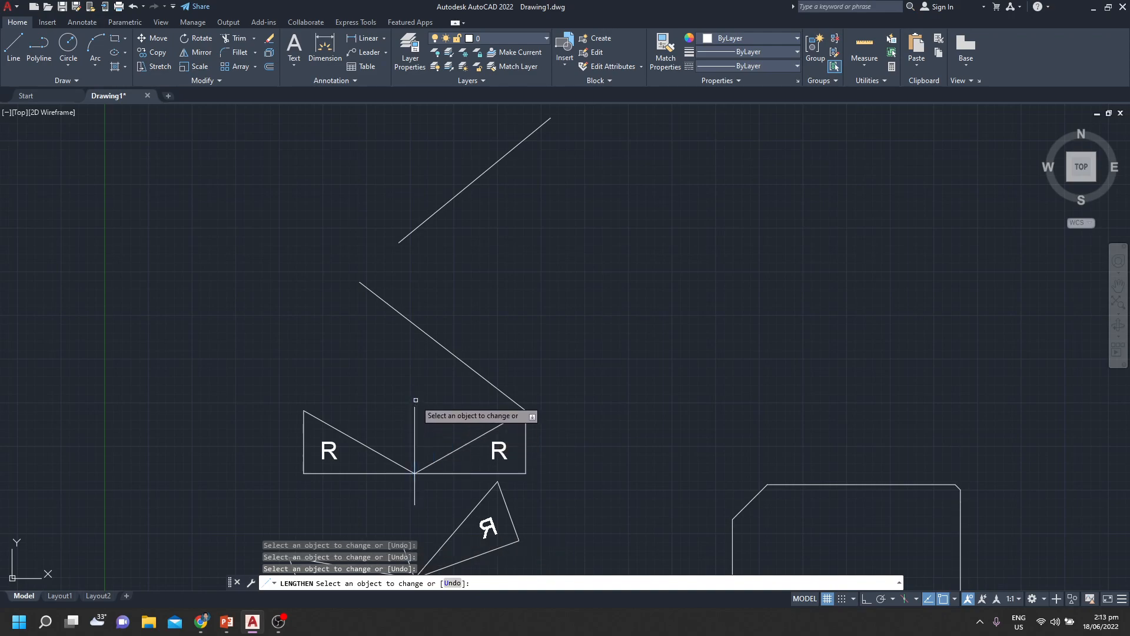
click(417, 386)
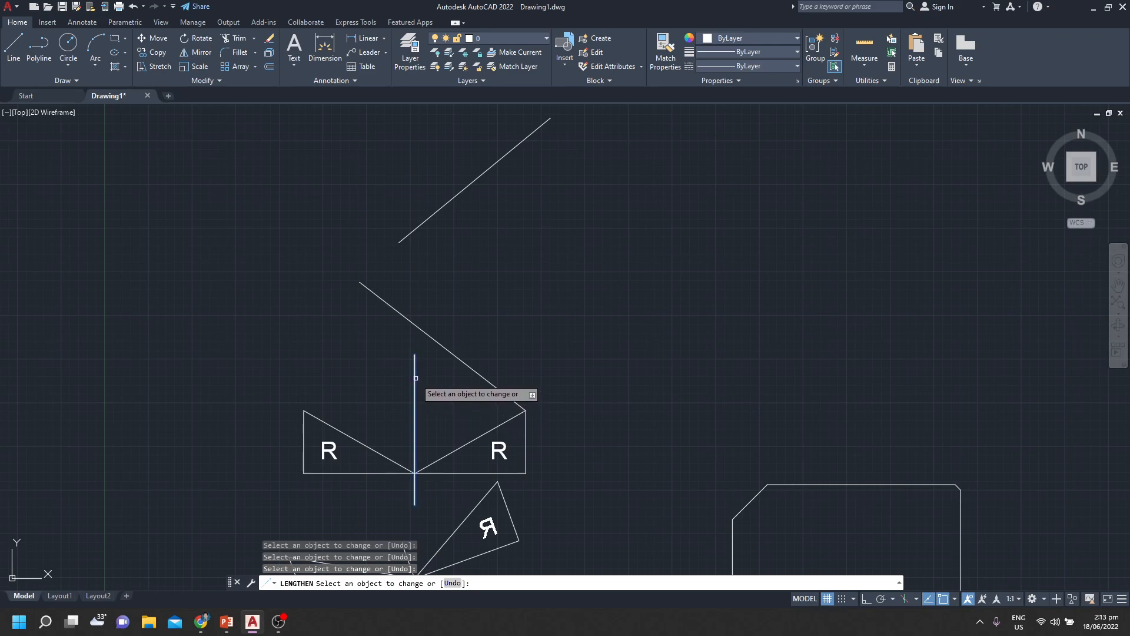
click(416, 359)
click(415, 356)
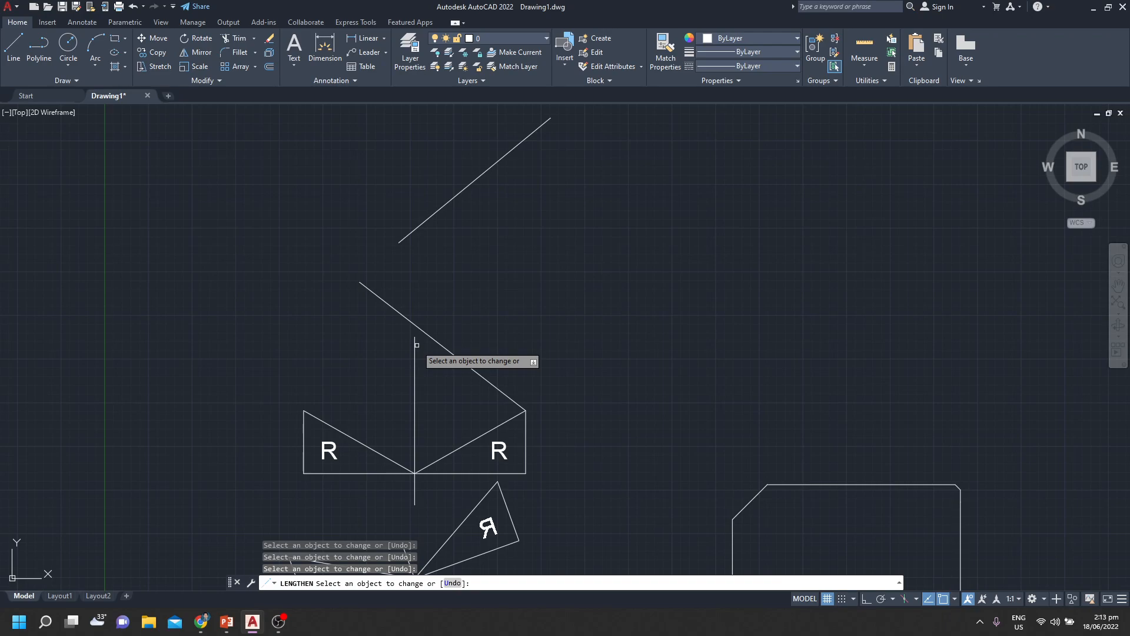
click(415, 346)
click(416, 345)
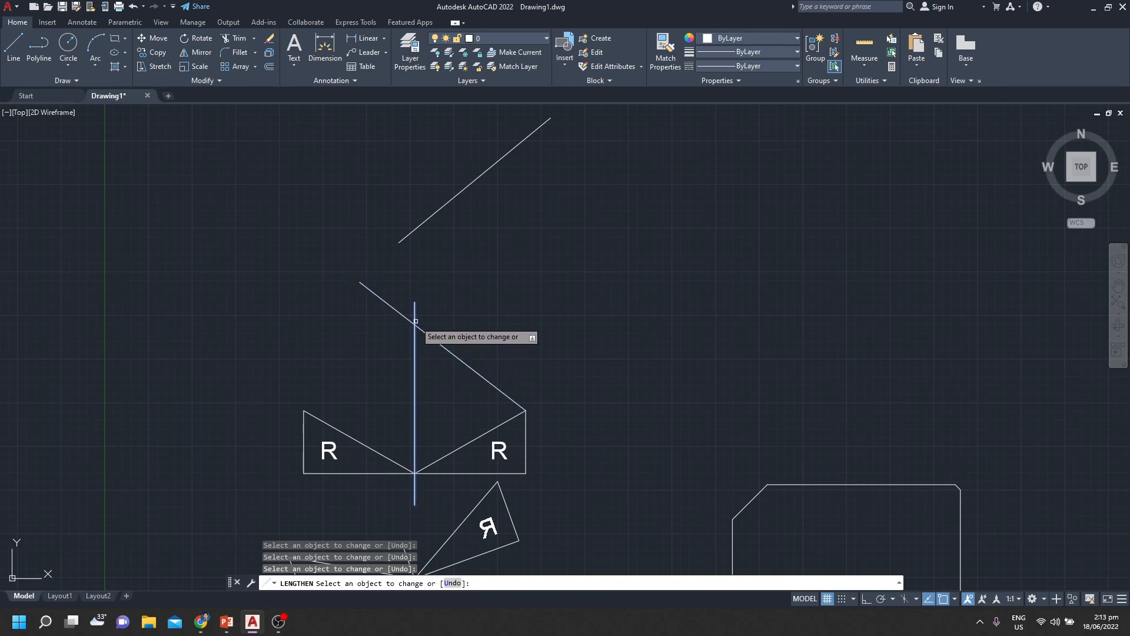
click(415, 327)
click(414, 313)
Lengthen the left ends of both long diagonal lines and the upper end of the vertical line in 100-unit increments
click(380, 298)
click(407, 235)
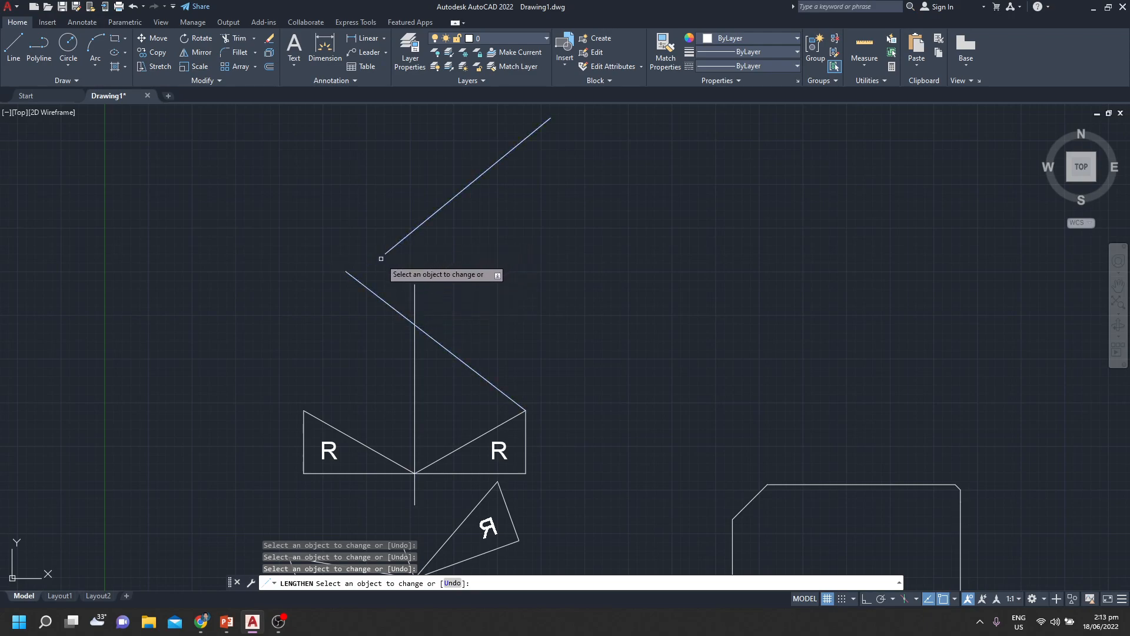
click(388, 251)
click(363, 285)
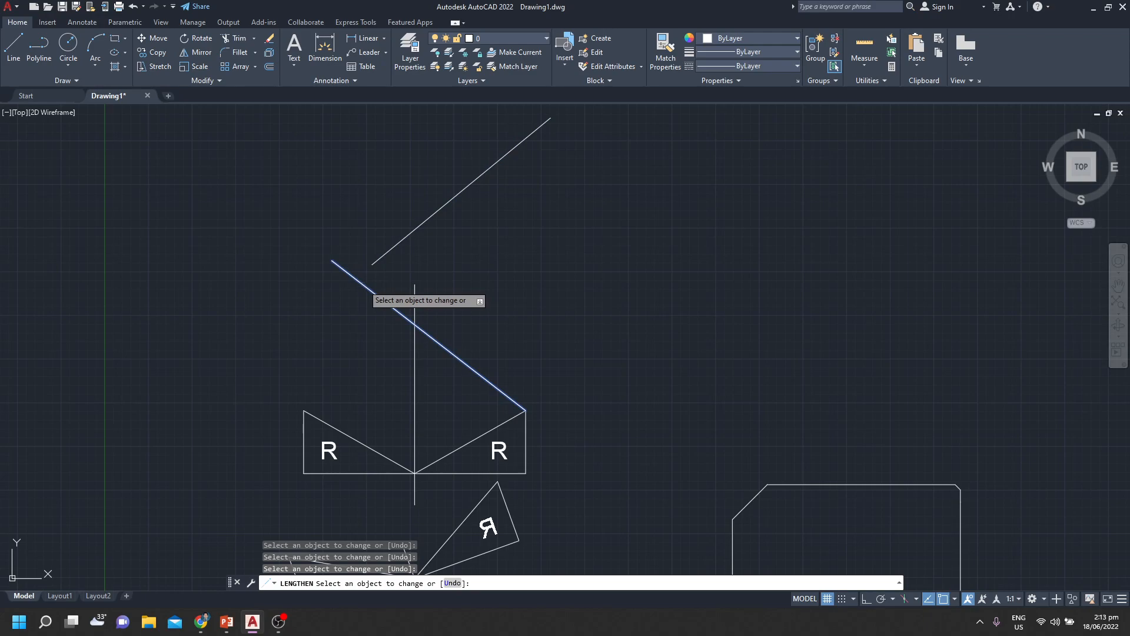
click(385, 252)
click(361, 272)
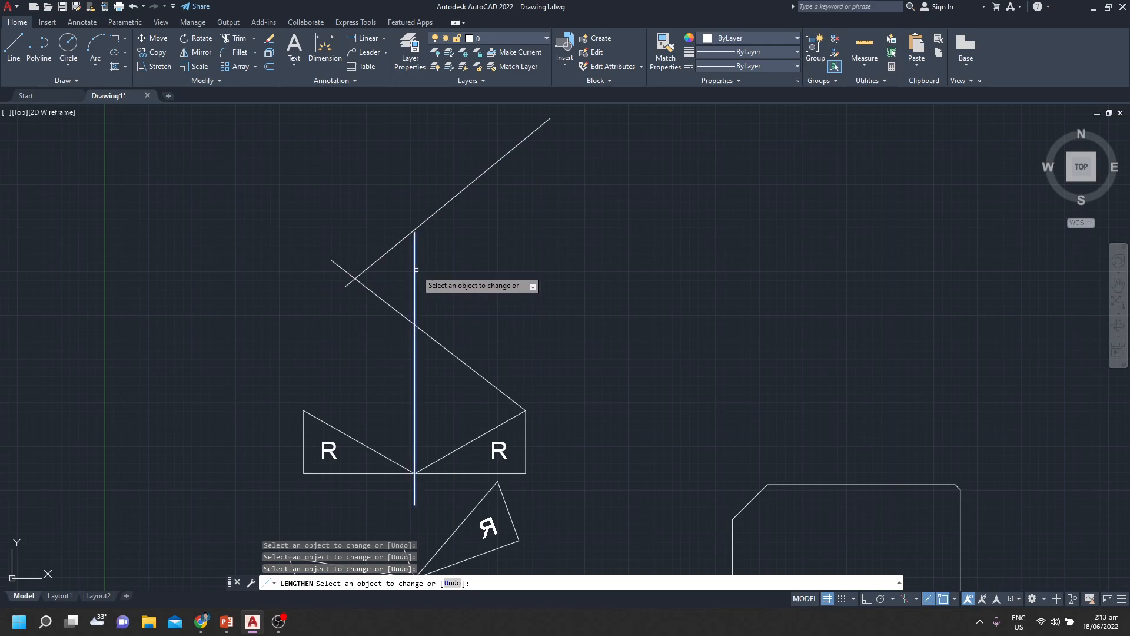
click(414, 253)
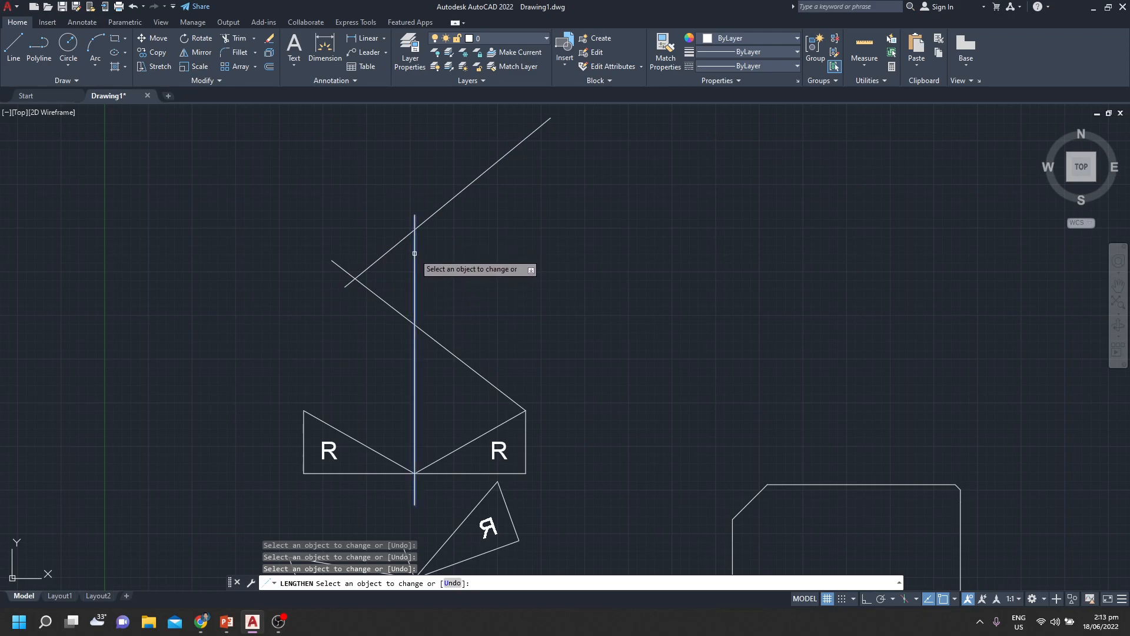
Lengthen the left R triangle's slanted and vertical edges beyond their shared upper corner in 100-unit increments, and end the command
click(313, 416)
click(311, 415)
click(303, 423)
click(305, 397)
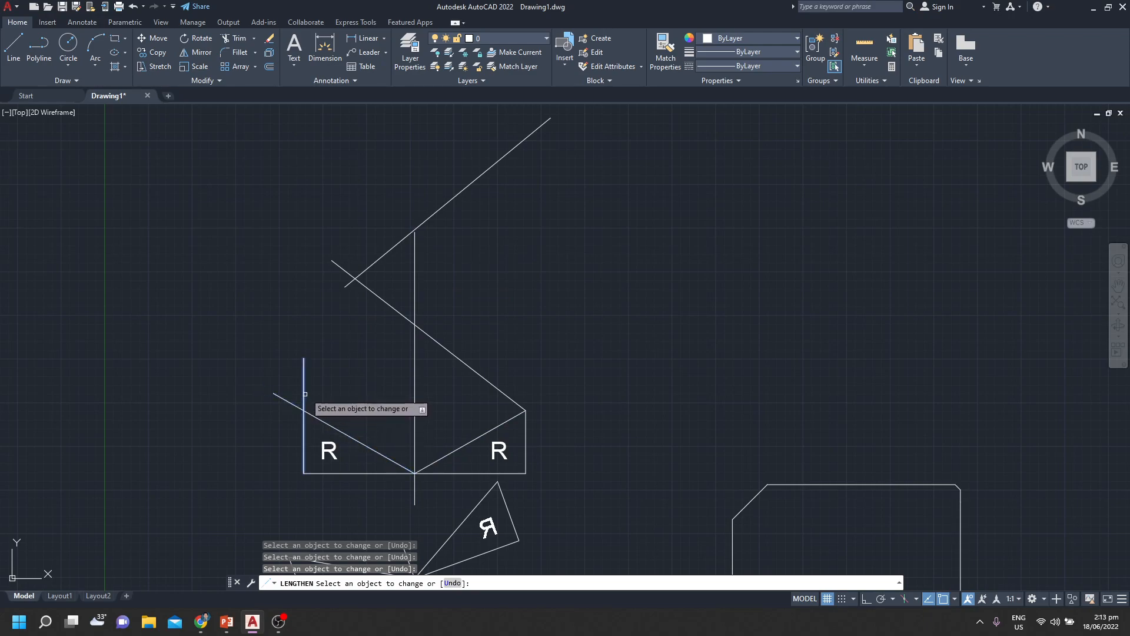
scroll(461, 347, down, 3)
scroll(462, 348, up, 1)
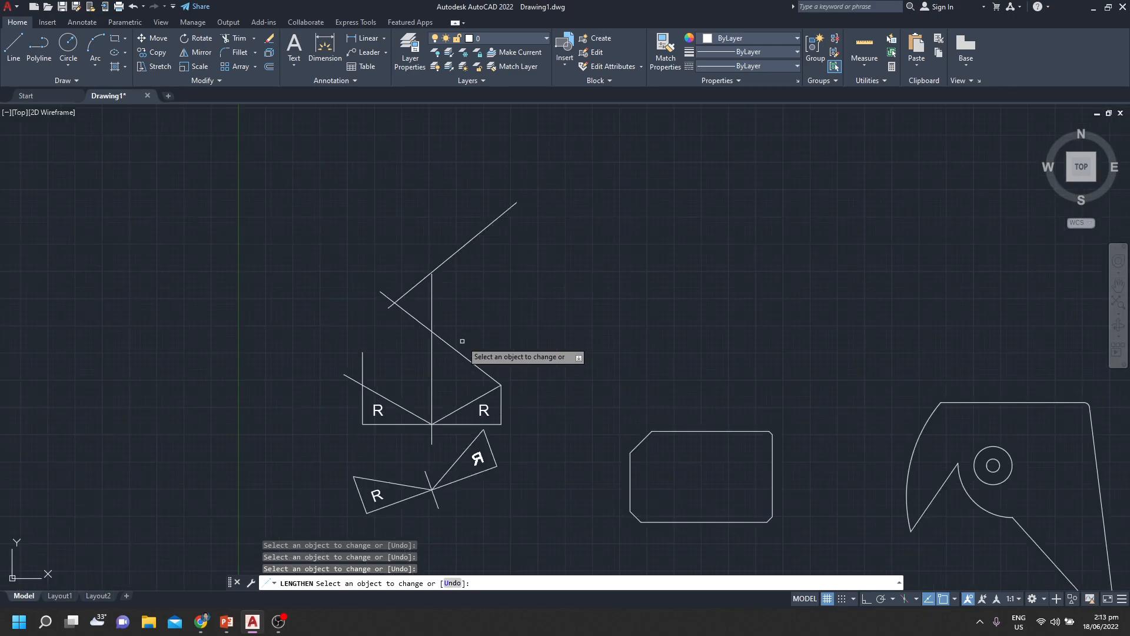
scroll(464, 342, up, 2)
key(Escape)
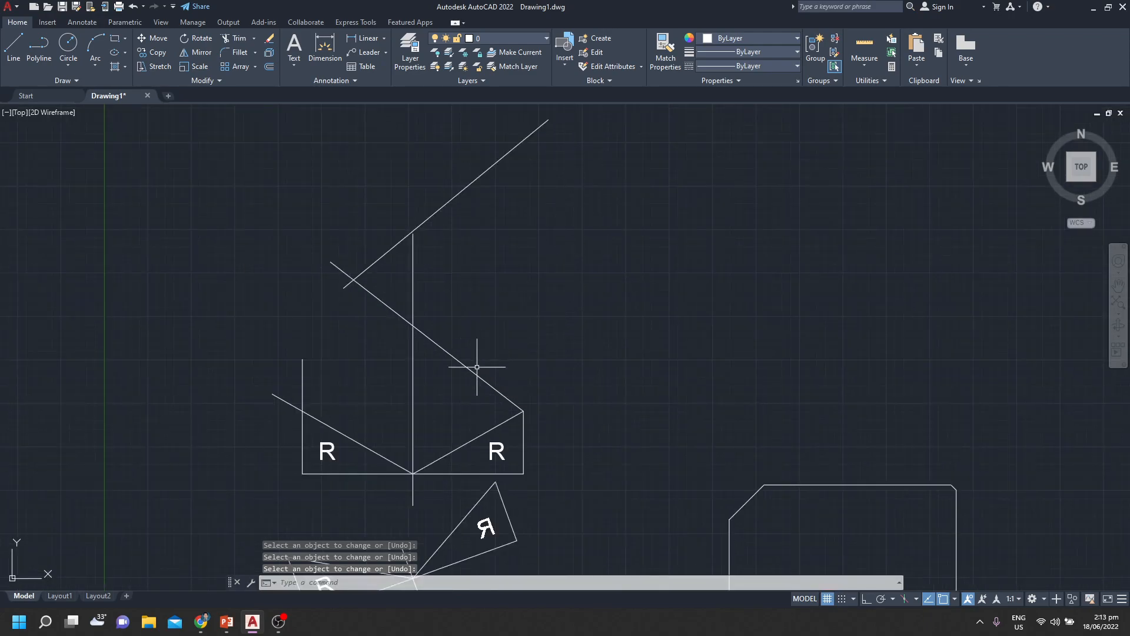
Switch to the PowerPoint slide show, advance to the next Modify Commands slide, and return to AutoCAD
key(alt+Tab)
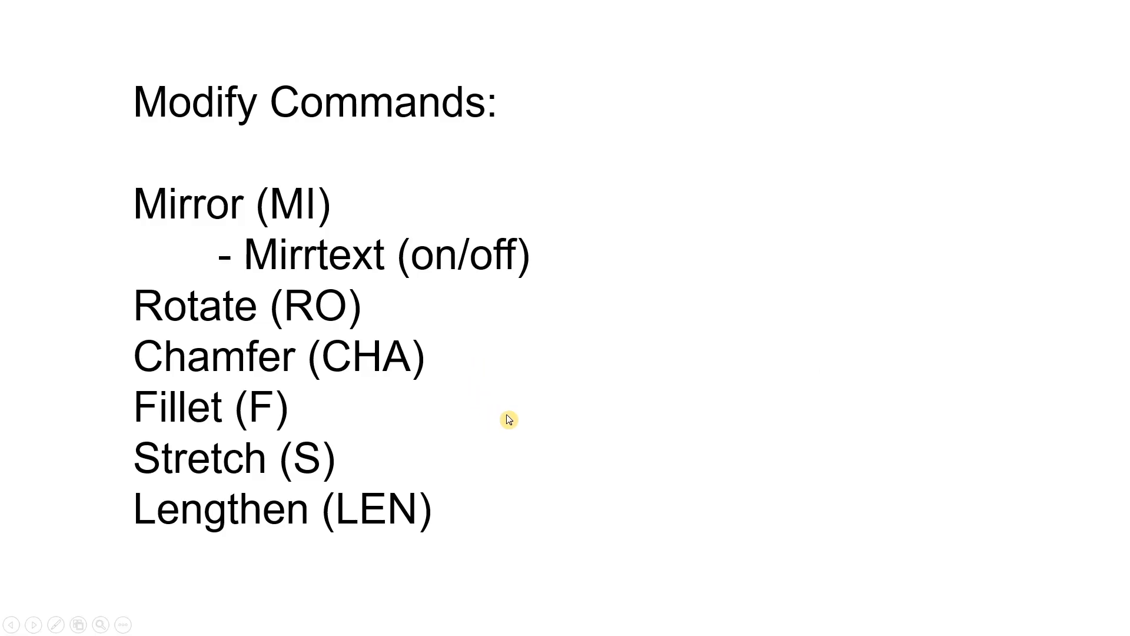
key(Right)
key(alt+Tab)
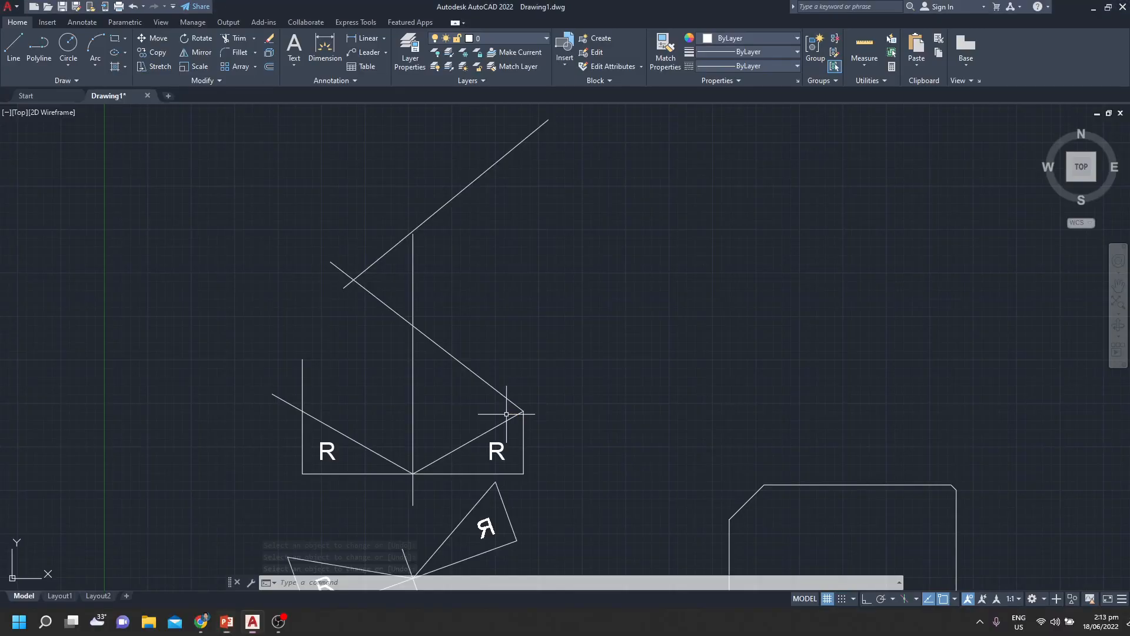
Break a short gap into the chamfered rectangle's top edge near its upper right corner
scroll(548, 424, down, 4)
middle_drag(656, 417, 548, 371)
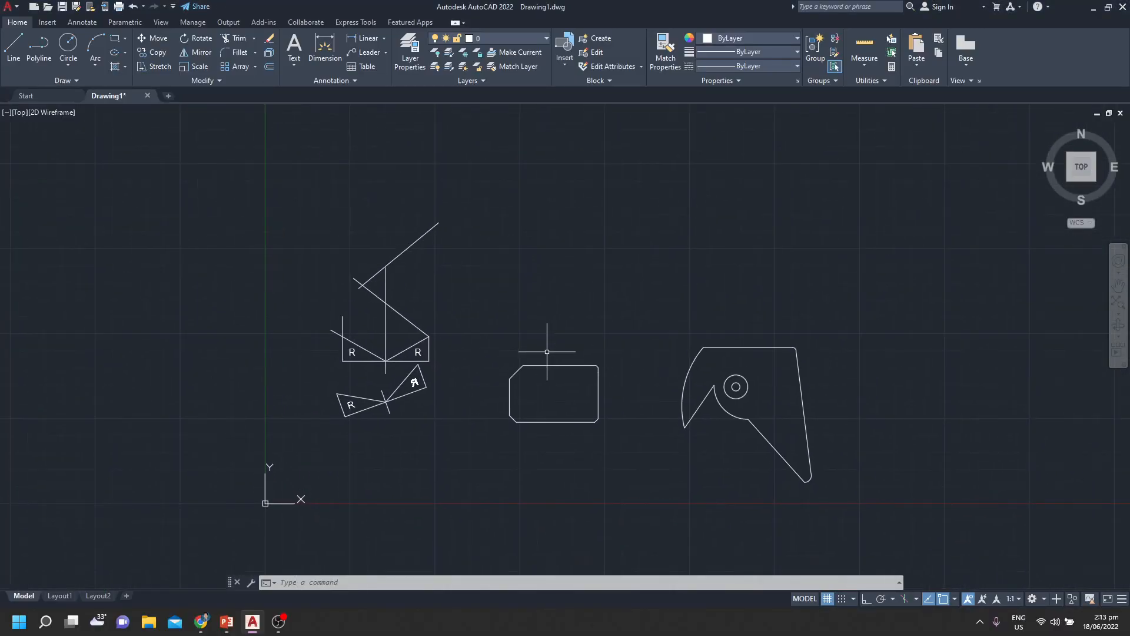
scroll(554, 377, up, 2)
mouse_move(584, 406)
middle_down()
mouse_move(586, 341)
mouse_move(569, 373)
mouse_move(582, 357)
middle_up()
scroll(585, 337, up, 6)
scroll(589, 336, down, 2)
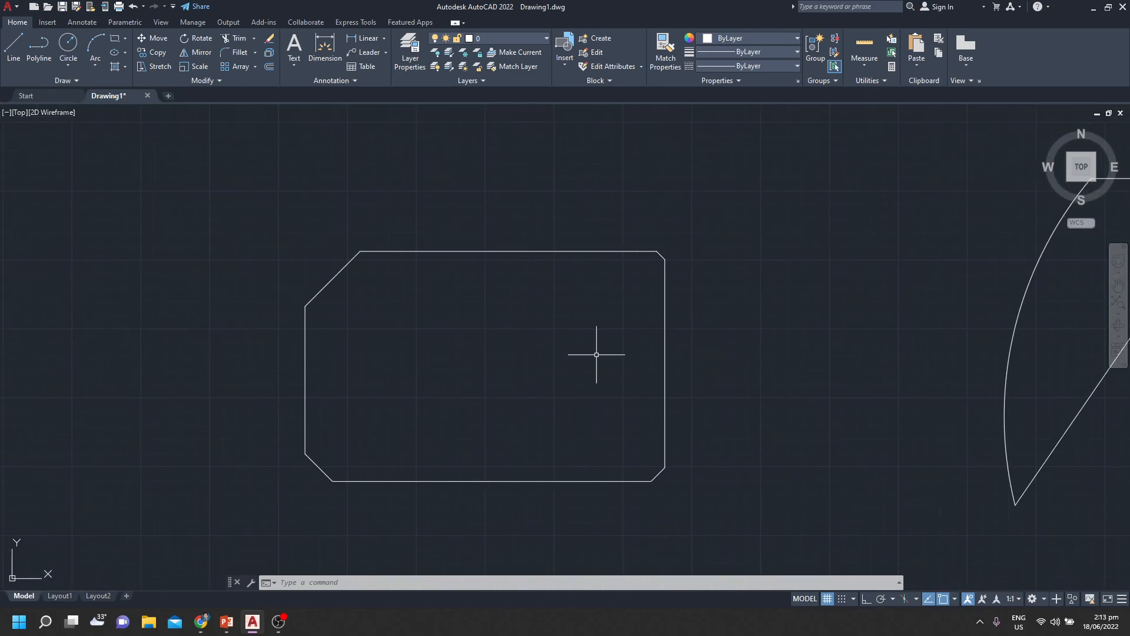
key(Escape)
key(Escape)
key(Escape)
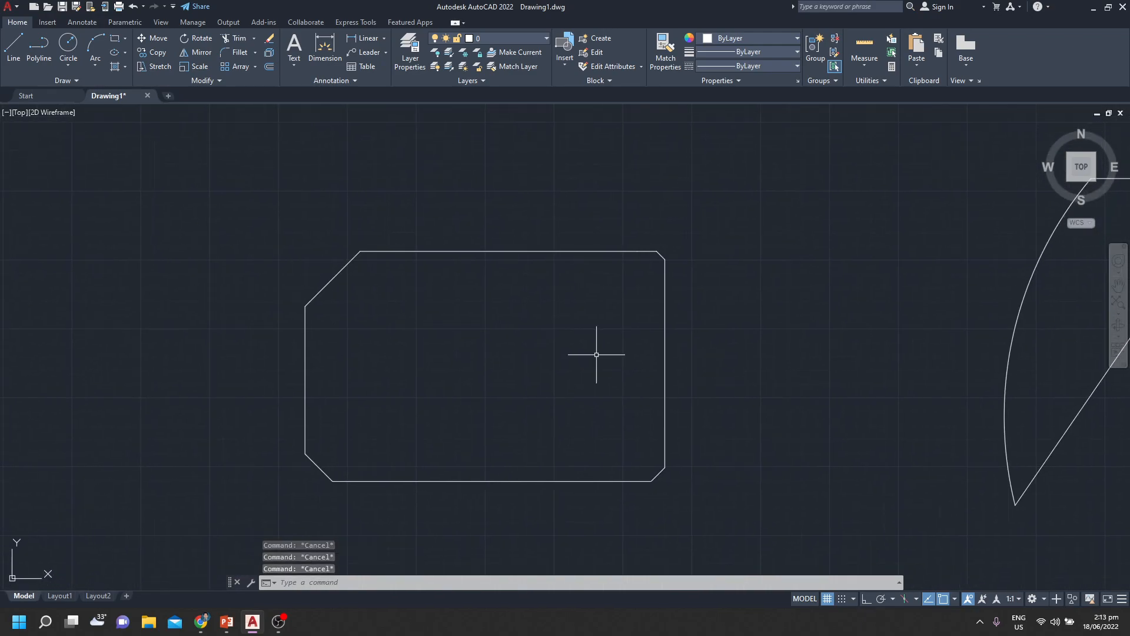
key(Return)
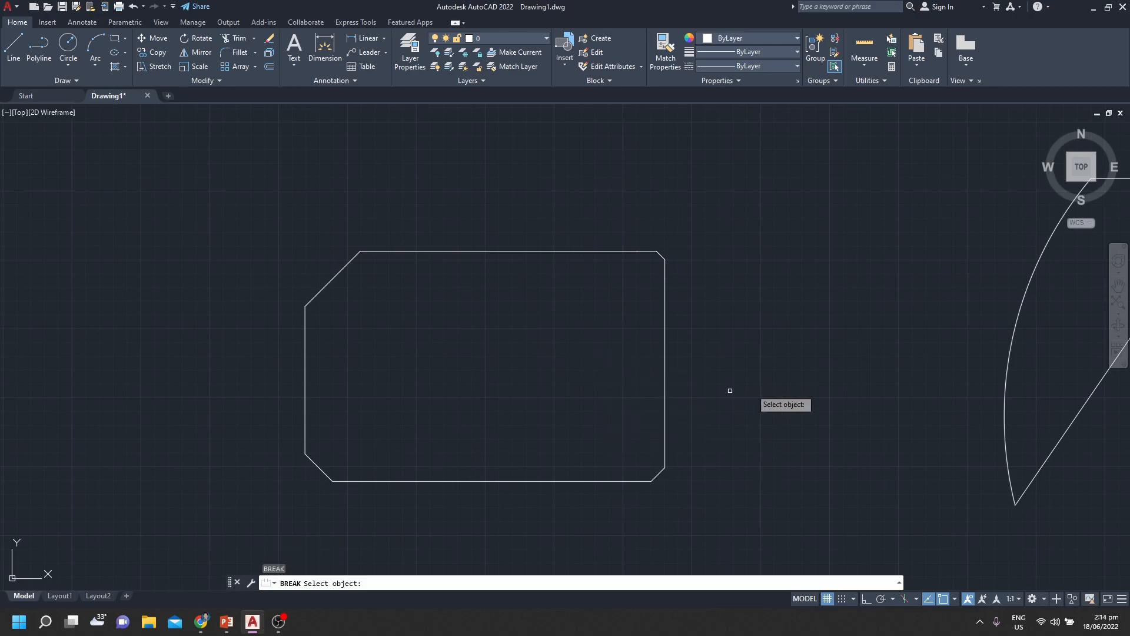
click(595, 252)
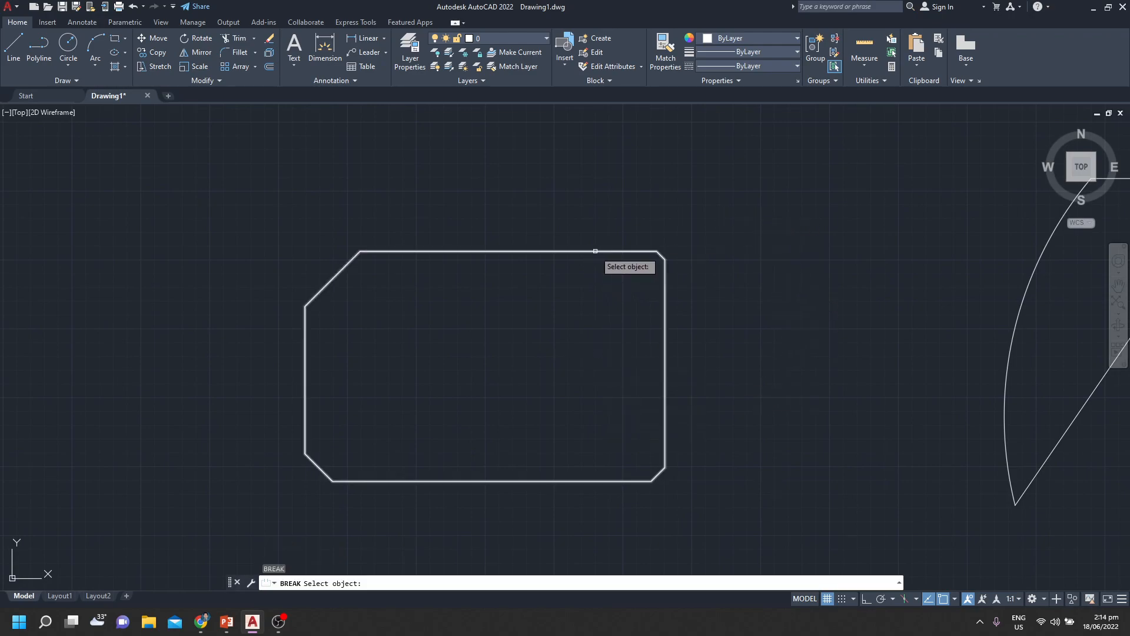
click(638, 251)
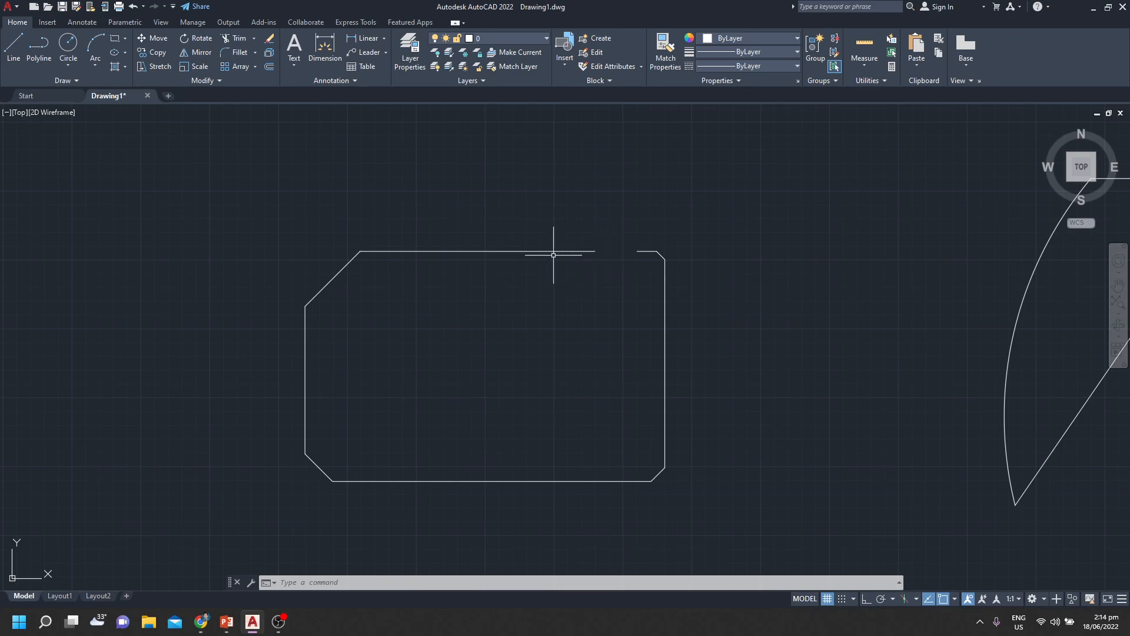
Break out the rectangle's lower right chamfer, from a point on the right edge to the bottom edge's right end
text(br)
key(Return)
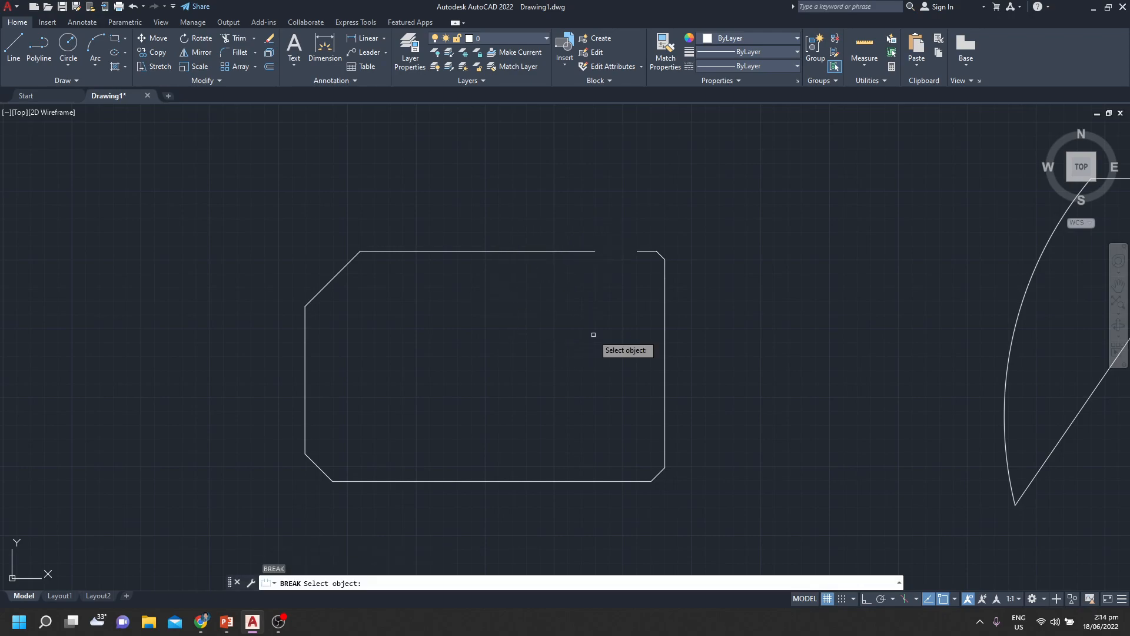
click(665, 467)
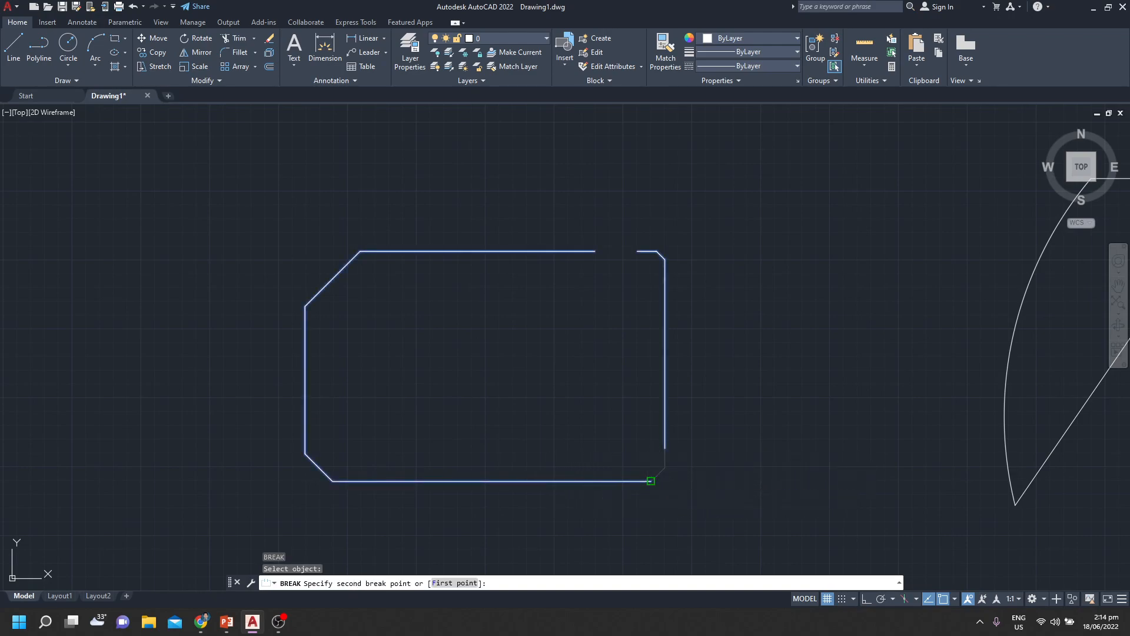
click(651, 481)
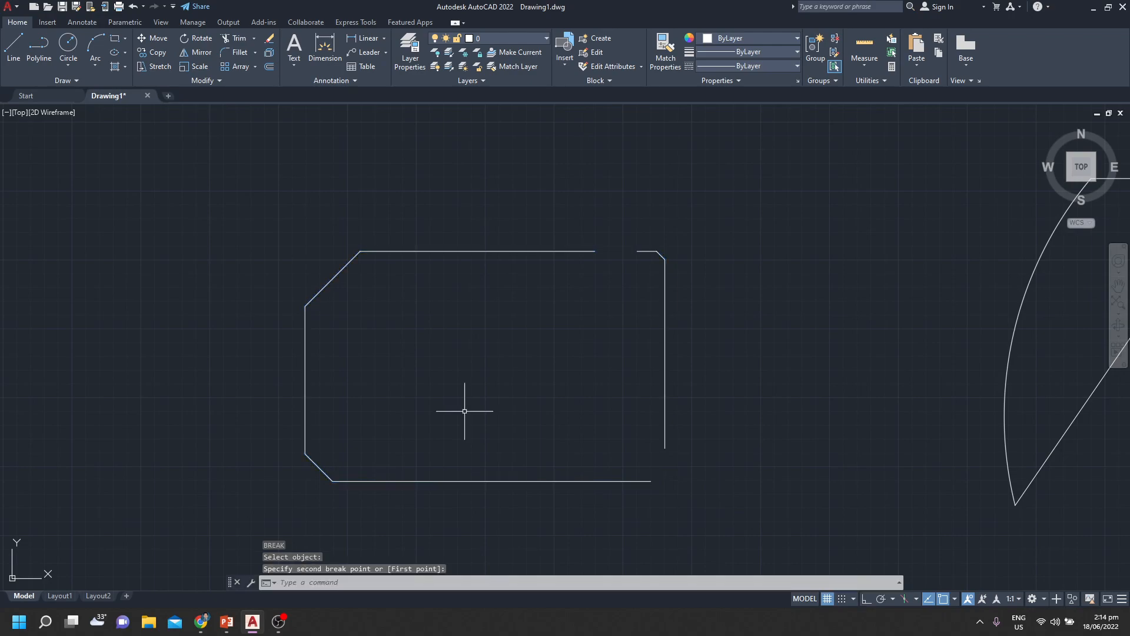
Examine the gaps in the broken rectangle and check the Modify Commands list in the PowerPoint slide show
scroll(631, 362, down, 5)
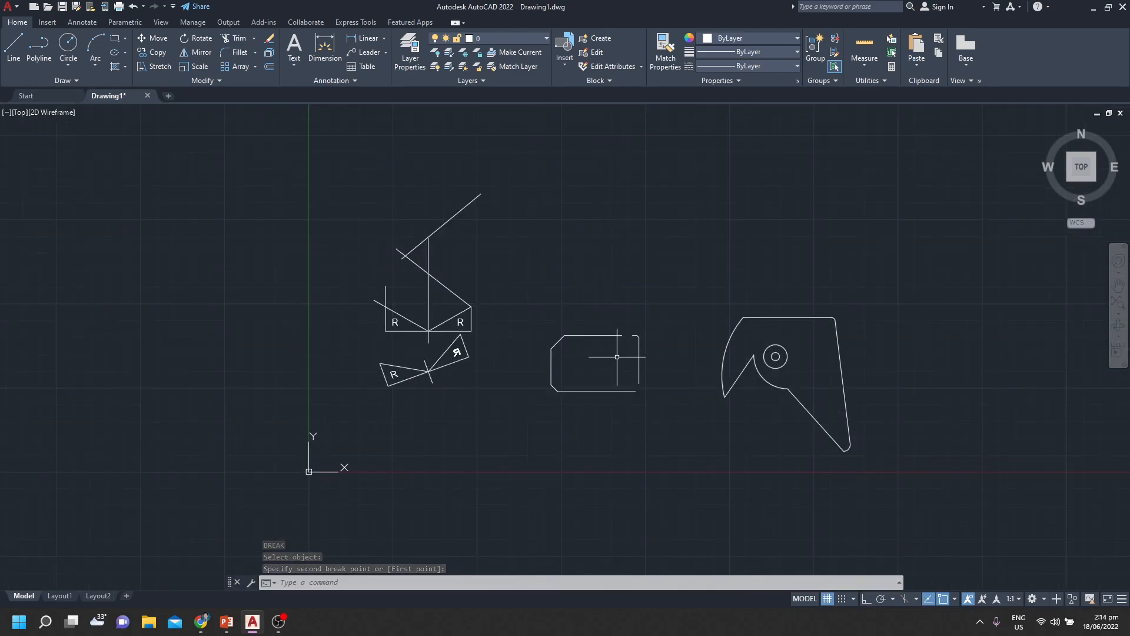
scroll(618, 358, up, 4)
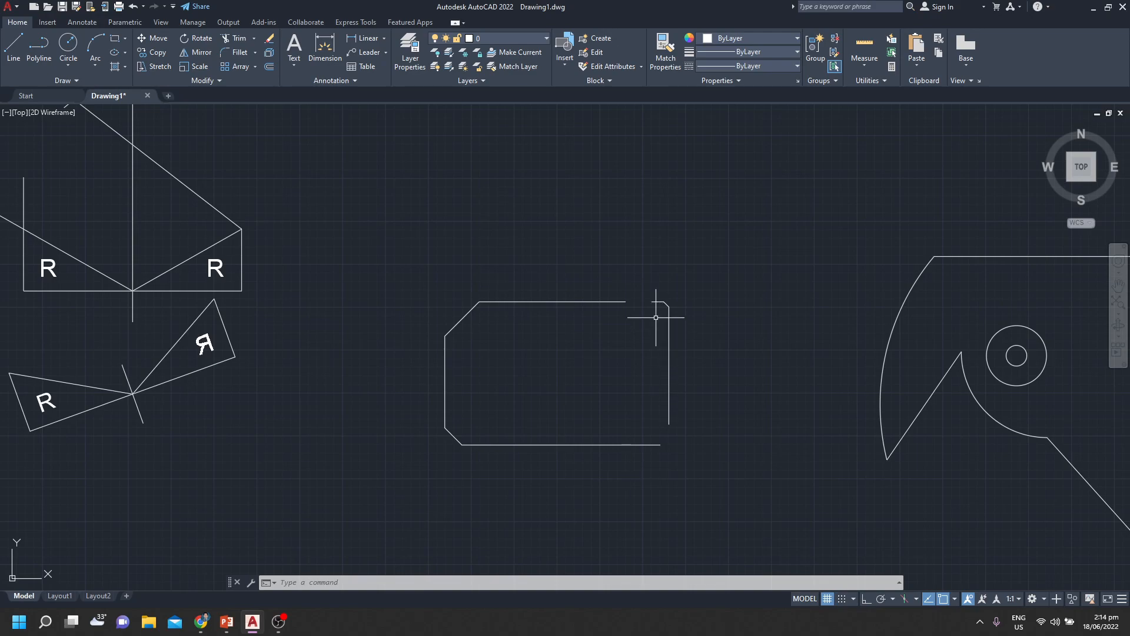
scroll(700, 356, down, 2)
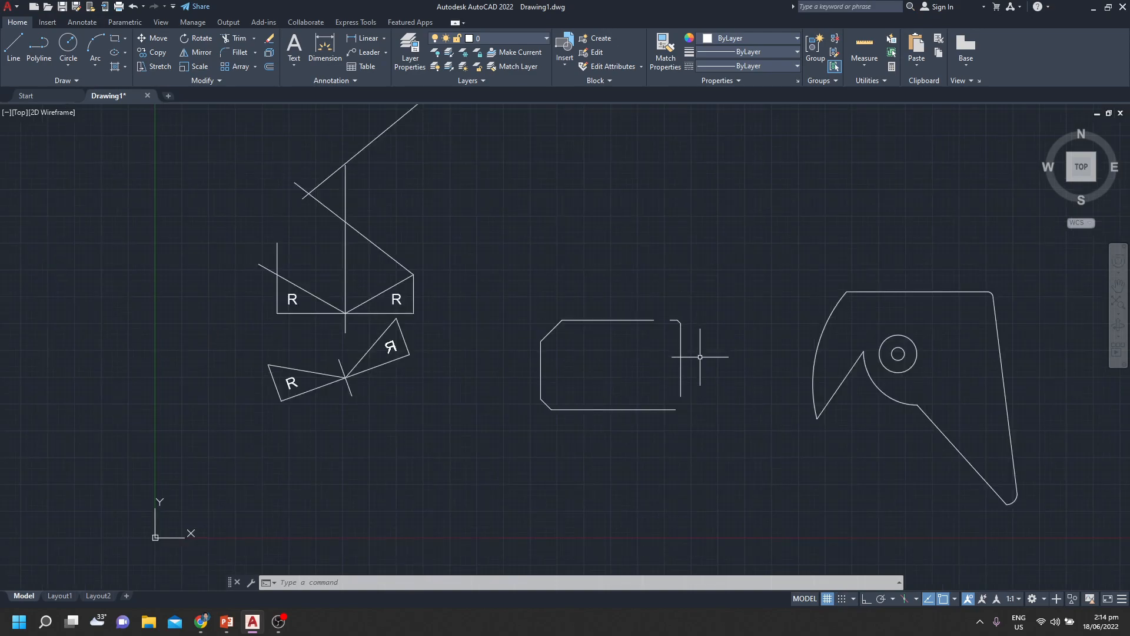
scroll(631, 361, up, 4)
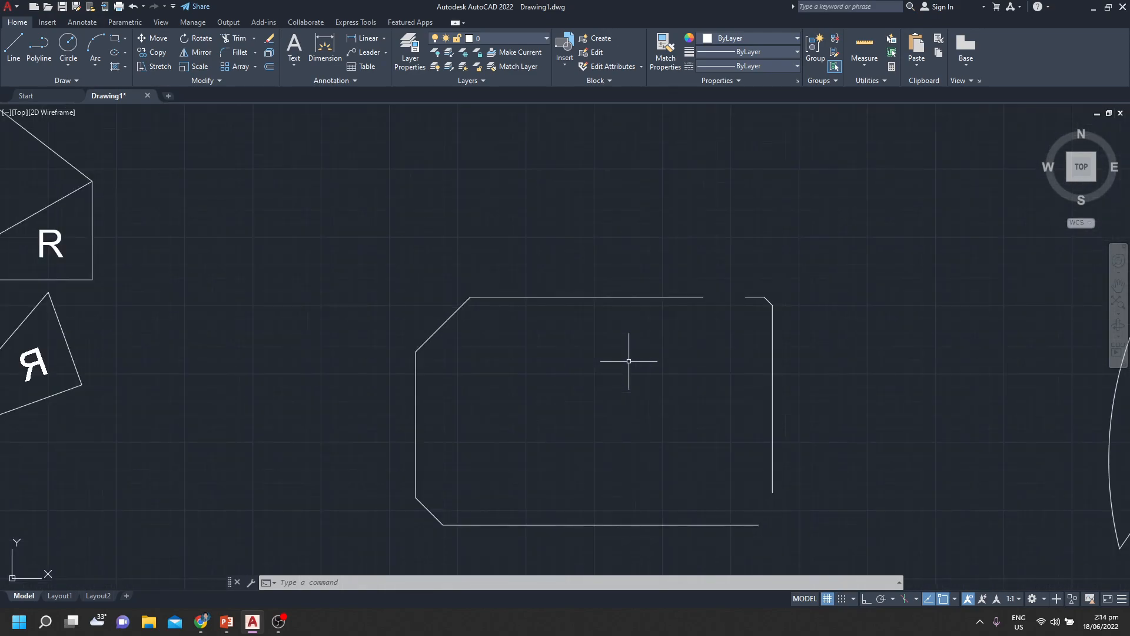
scroll(630, 362, down, 2)
text(e)
key(space)
key(Escape)
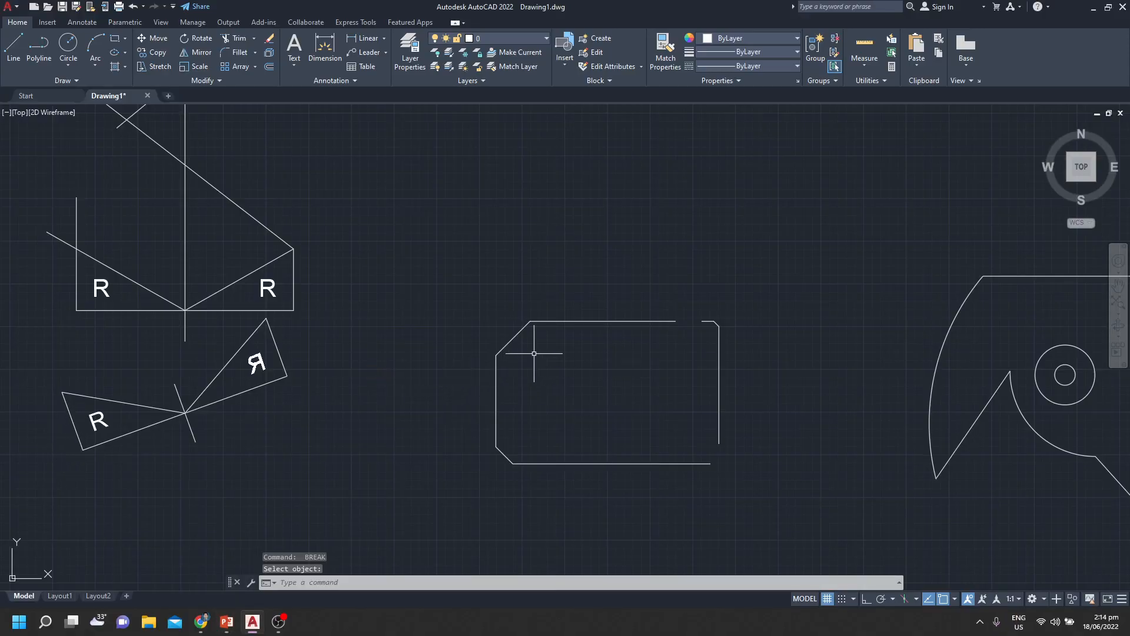
Extrude the long diagonal line above the mirrored R shapes to a freehand height of about 2056 units
scroll(440, 321, down, 3)
middle_drag(439, 320, 707, 377)
text(EXT)
key(space)
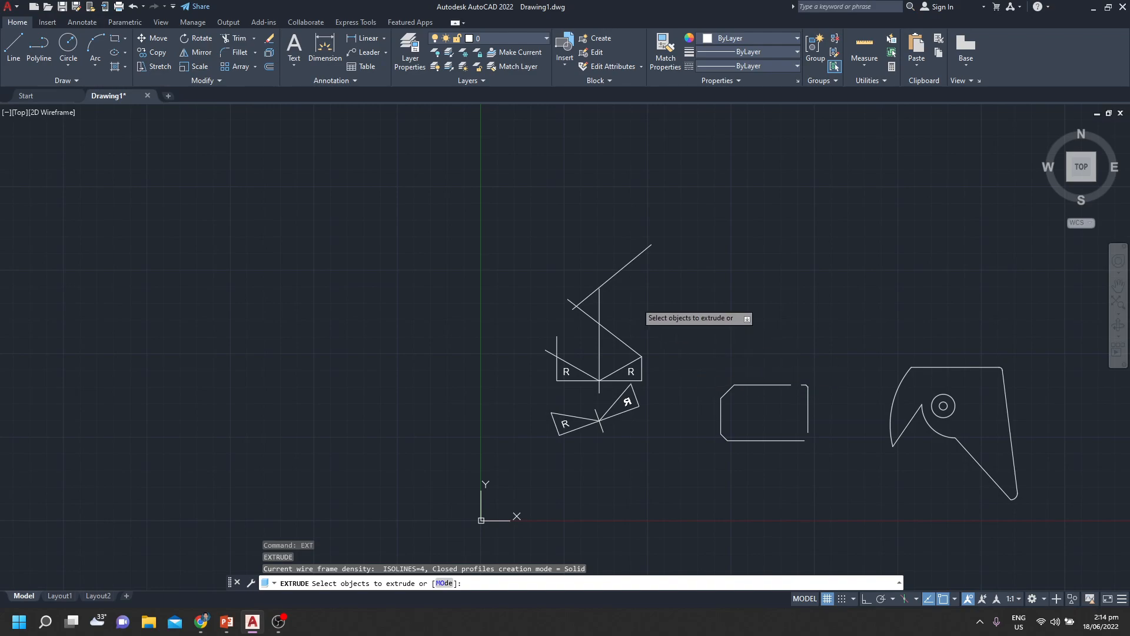
click(620, 270)
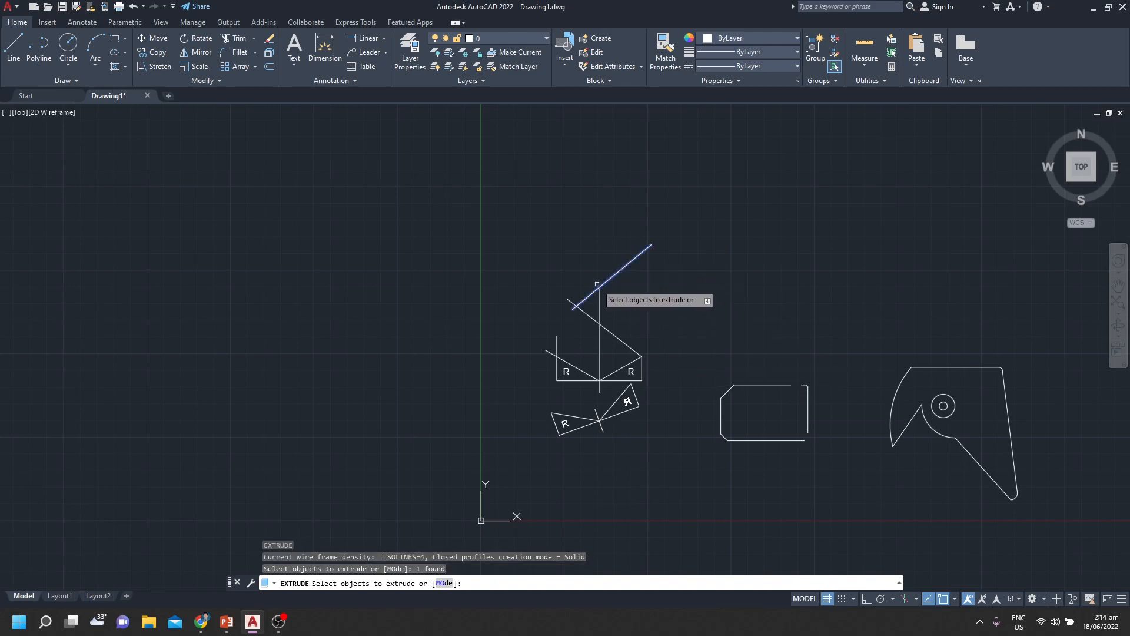
key(Return)
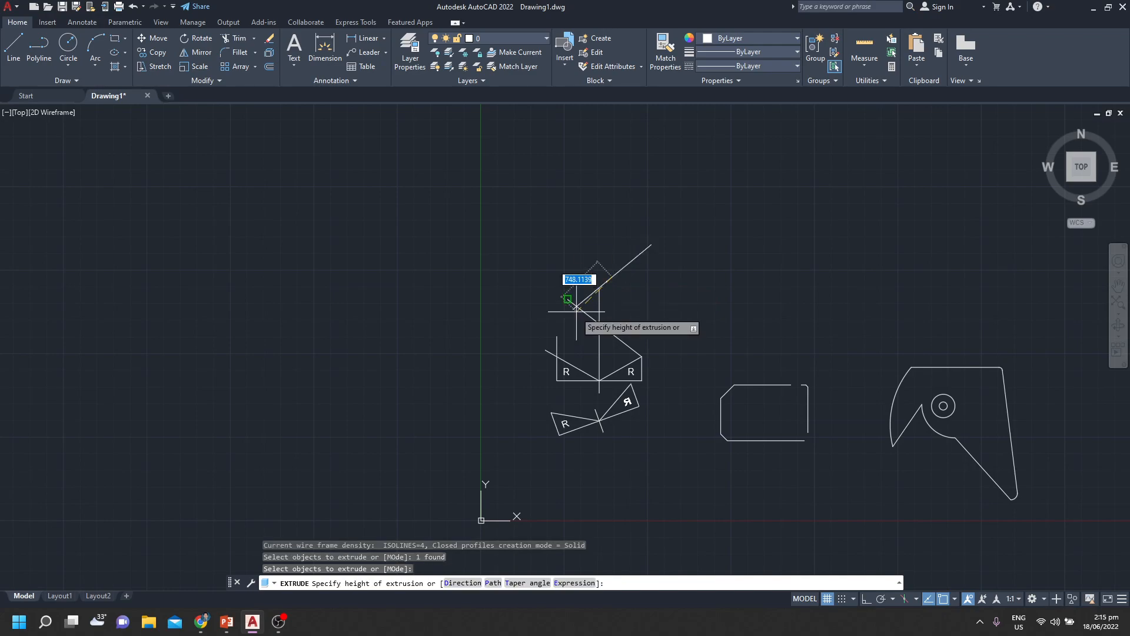
click(489, 336)
click(612, 276)
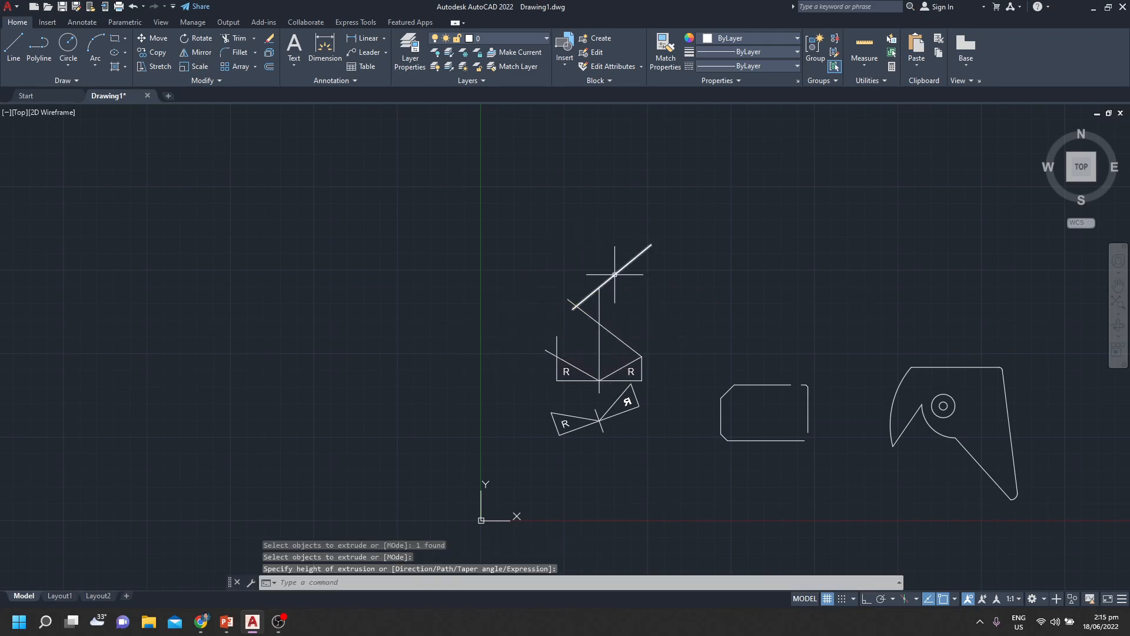
mouse_move(573, 310)
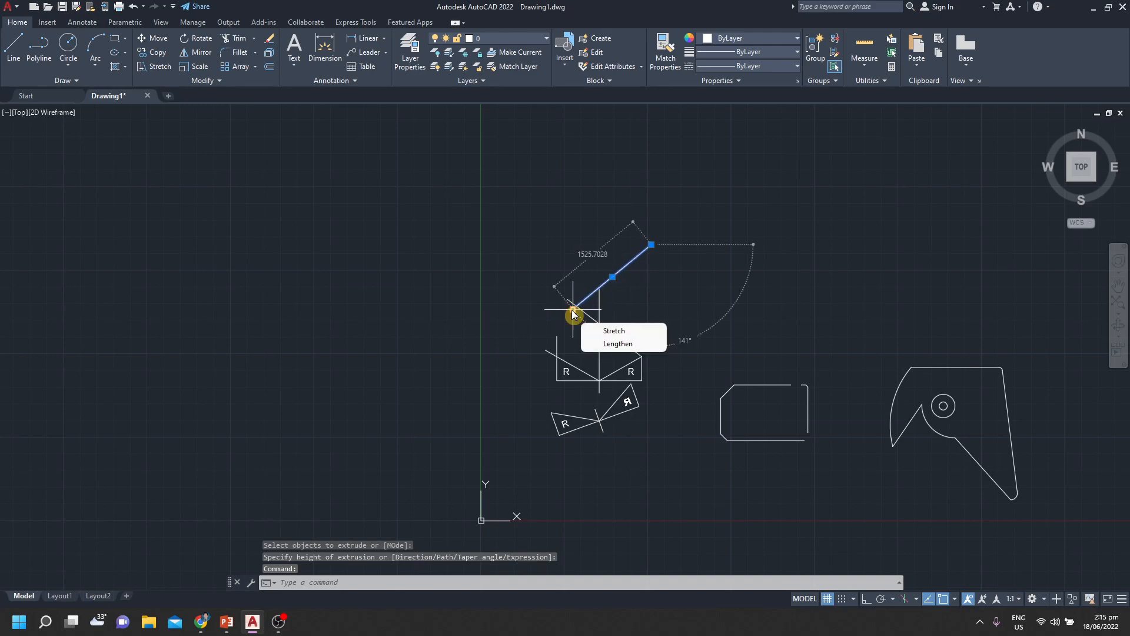
scroll(529, 272, up, 4)
key(Escape)
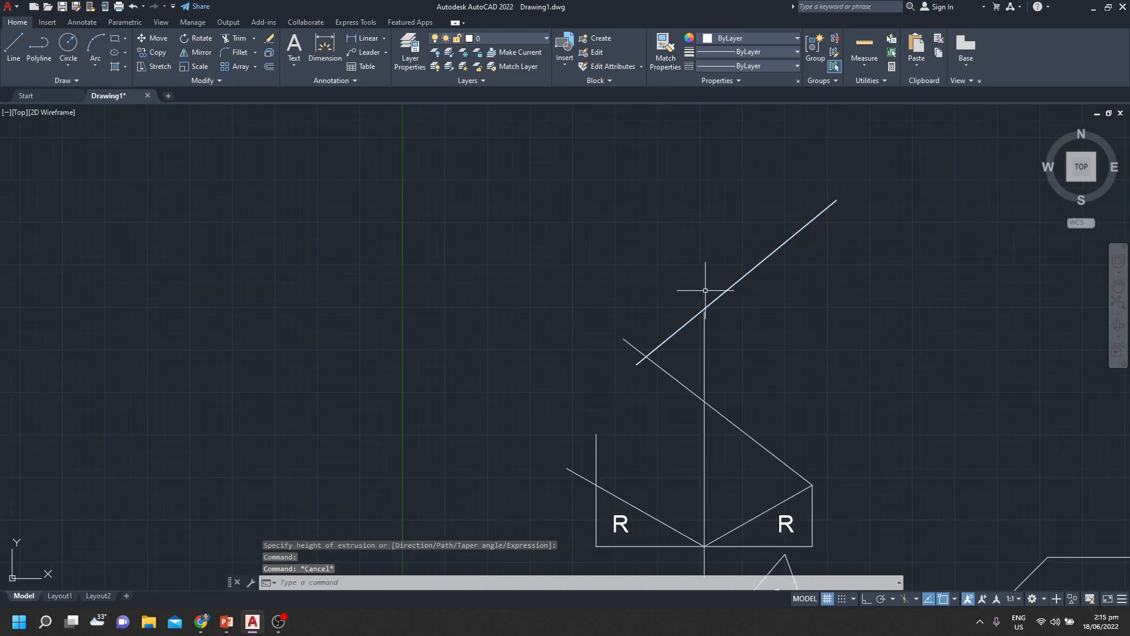
Extrude the hook-shaped outline with the creation mode set to Solid, to a freehand height of about 265 units
text(EXT)
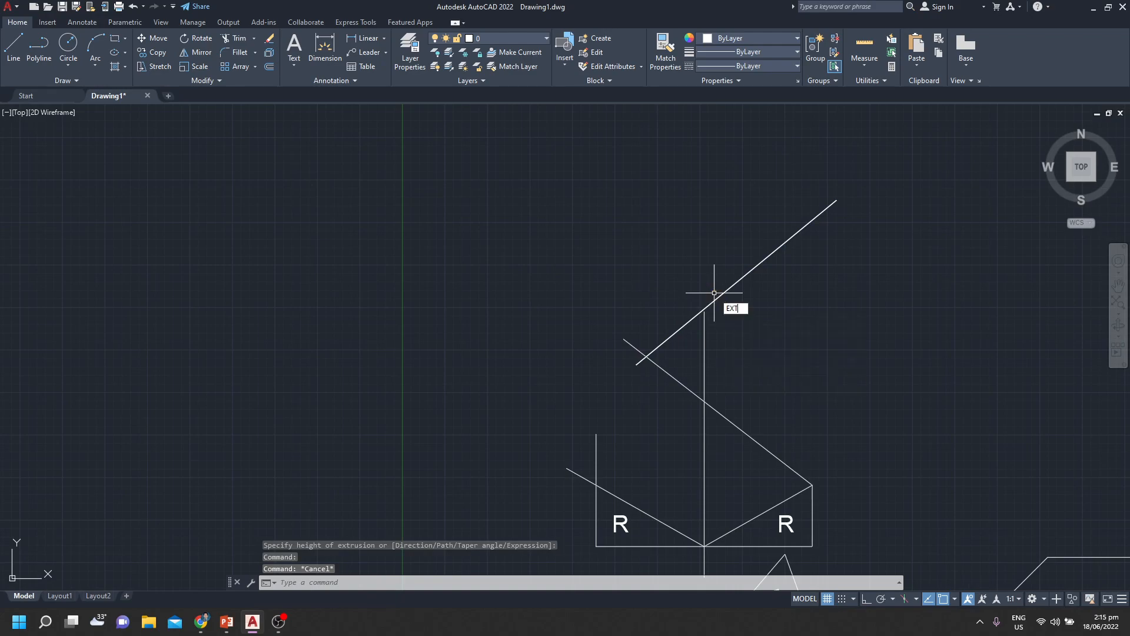
key(Return)
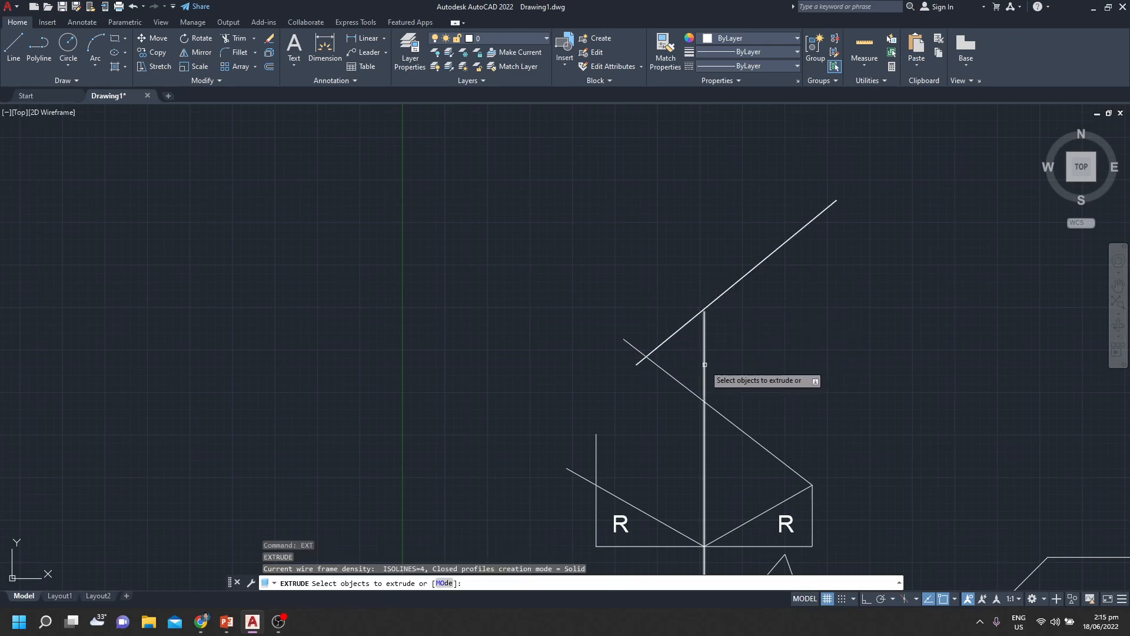
text(MO)
key(Return)
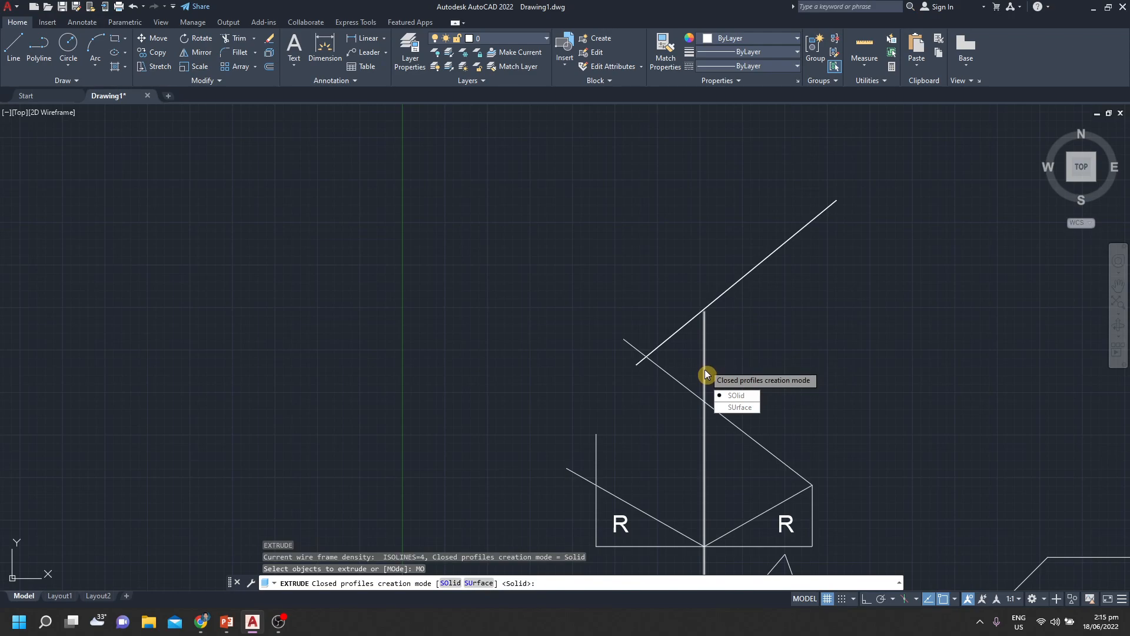
key(Return)
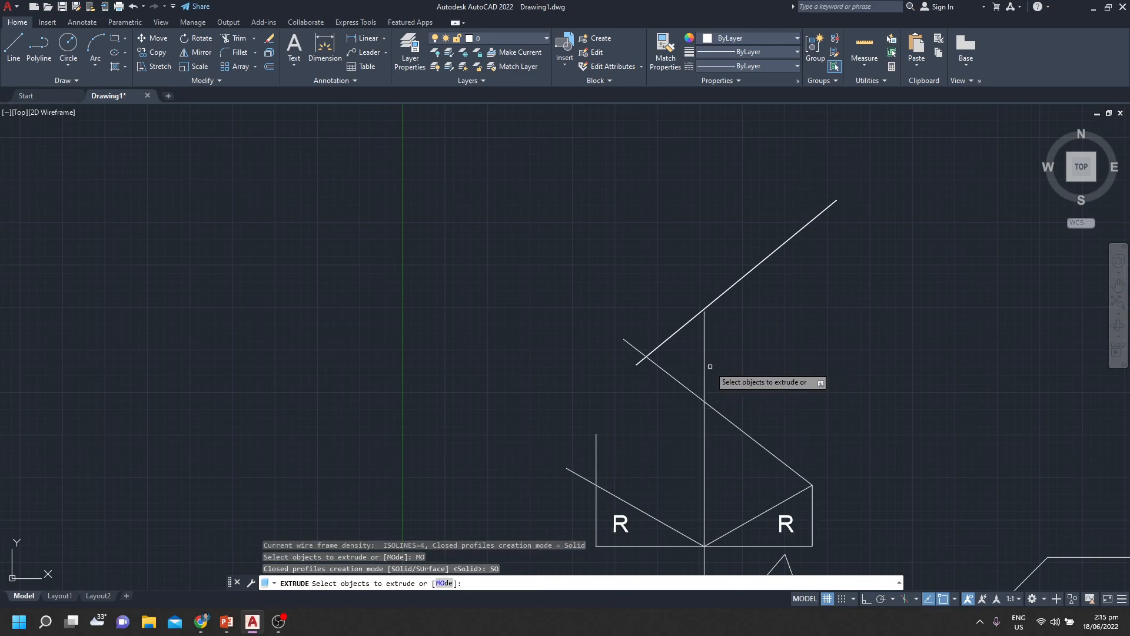
scroll(851, 424, down, 2)
middle_drag(851, 424, 488, 354)
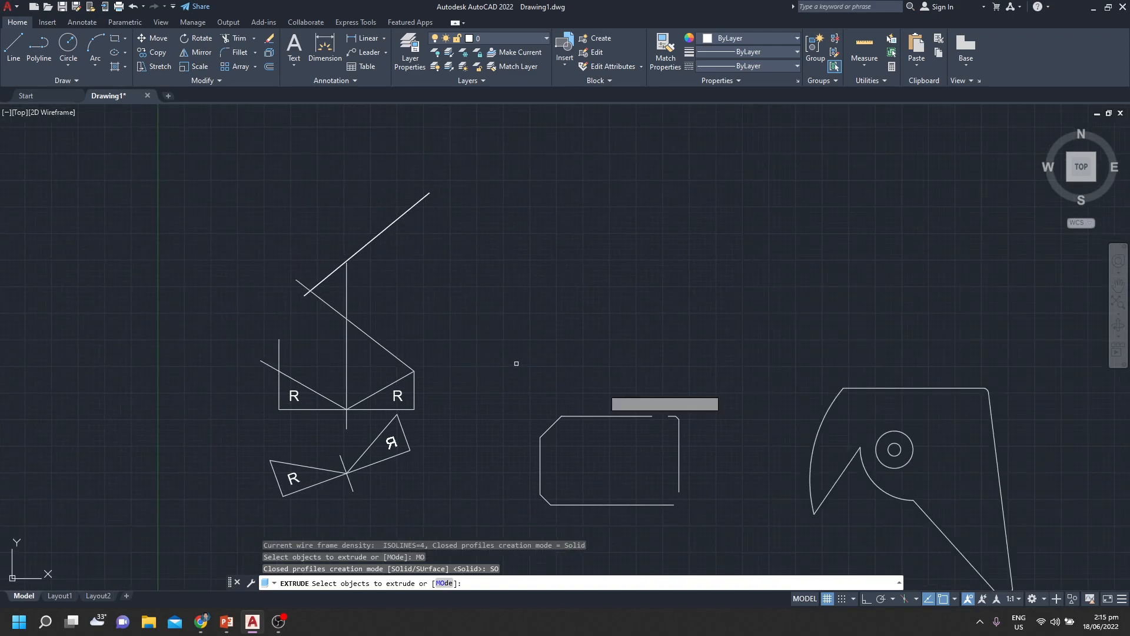
click(831, 406)
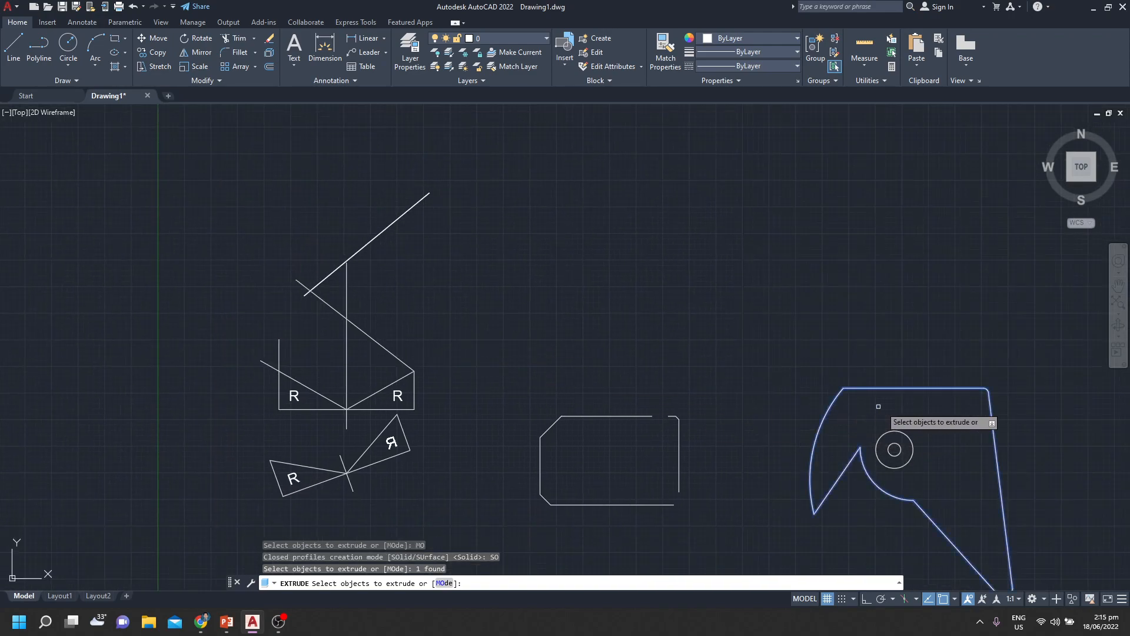
scroll(448, 259, down, 2)
scroll(785, 378, up, 4)
key(Return)
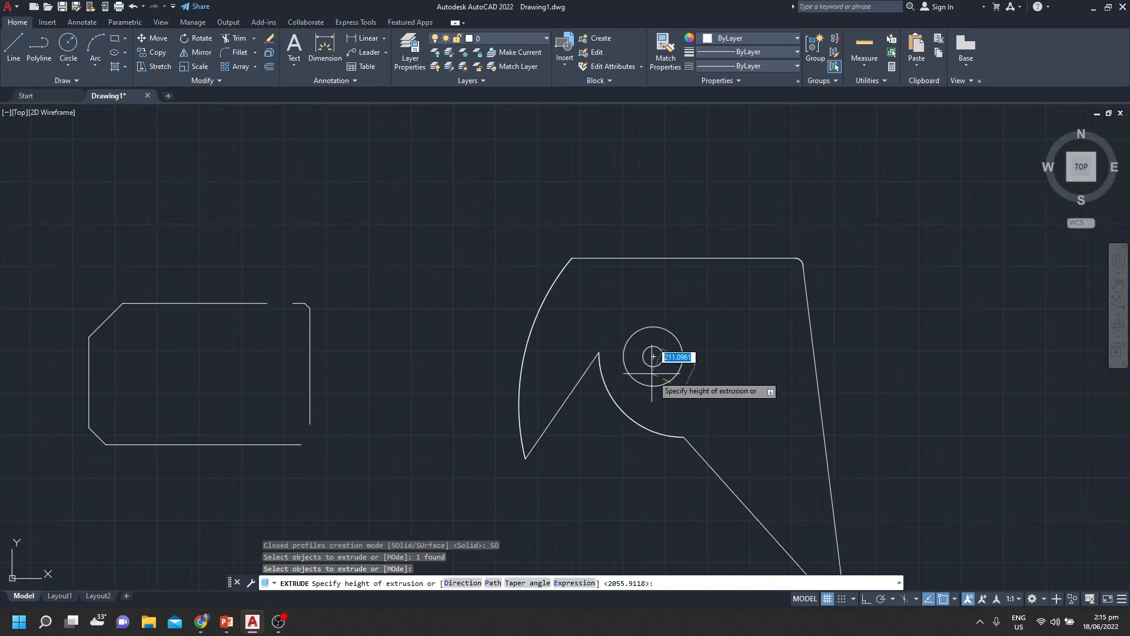
click(653, 356)
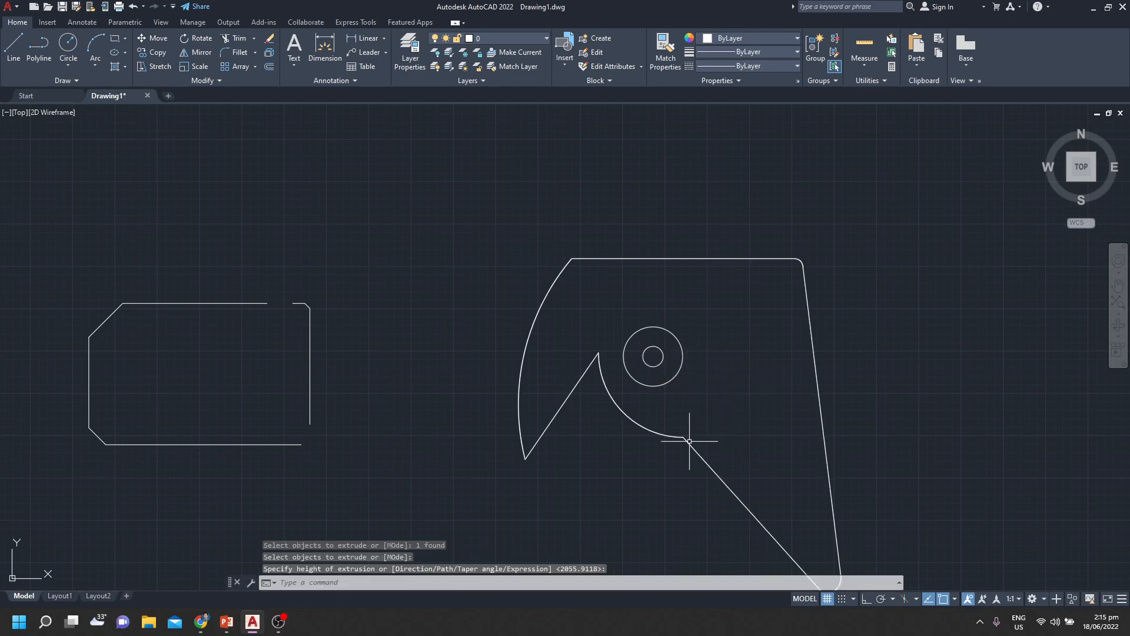
Try to extrude the hook-shaped solid again
click(654, 356)
key(space)
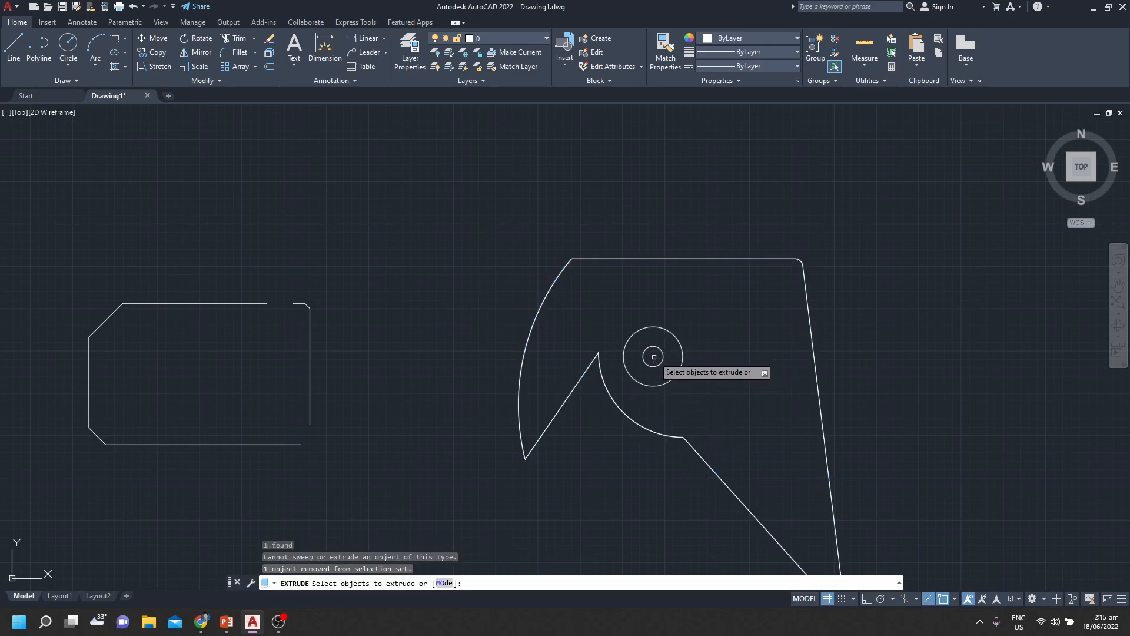
key(Return)
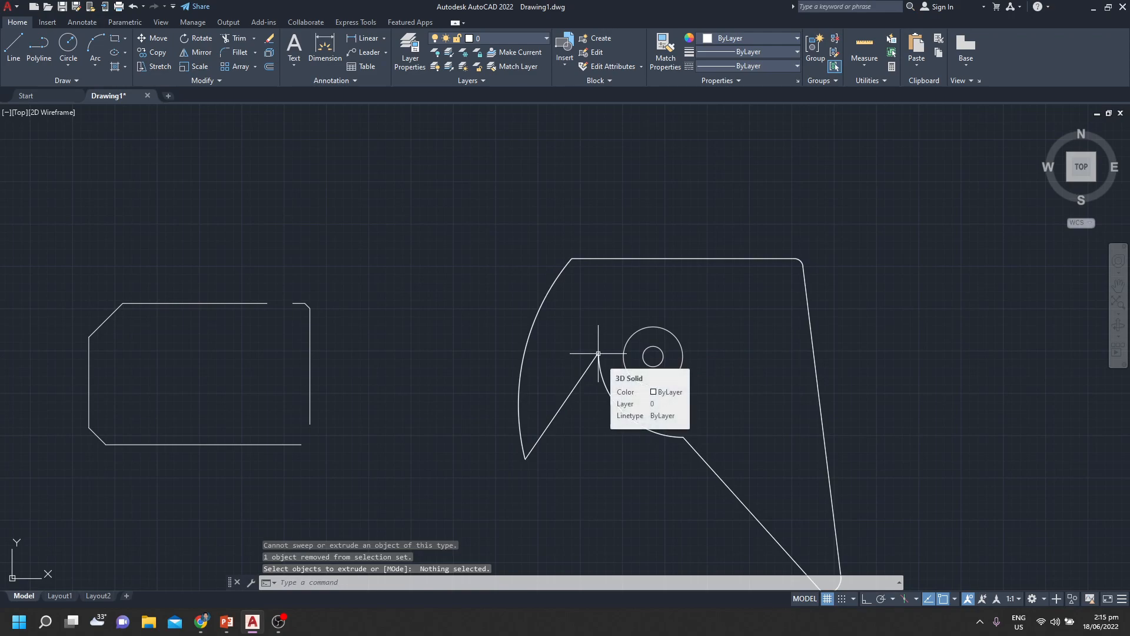
key(space)
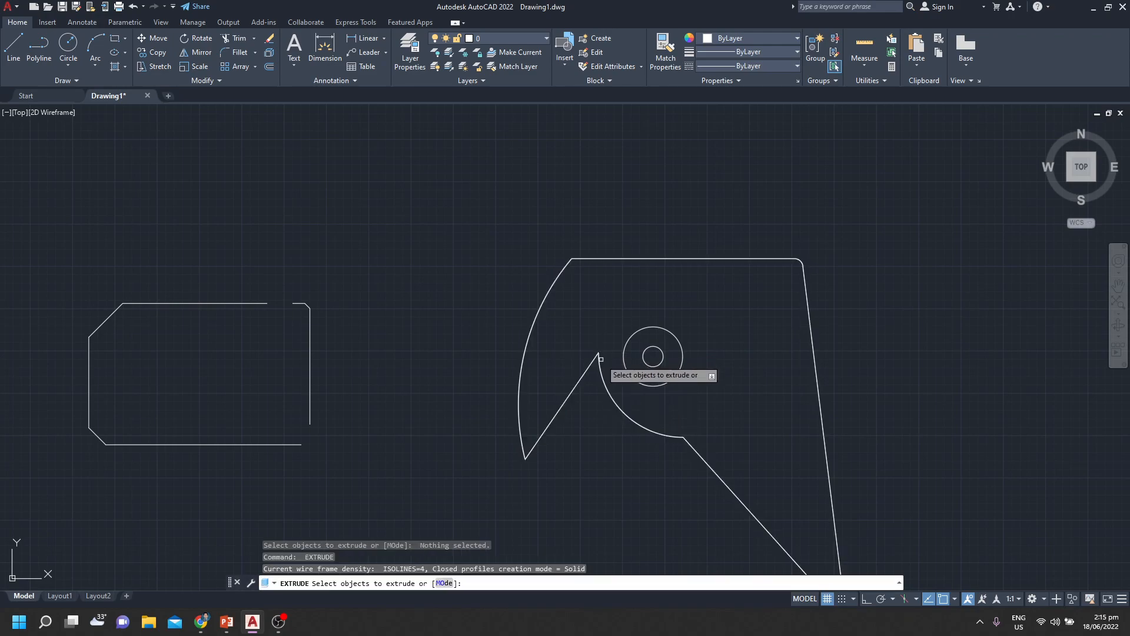
key(Return)
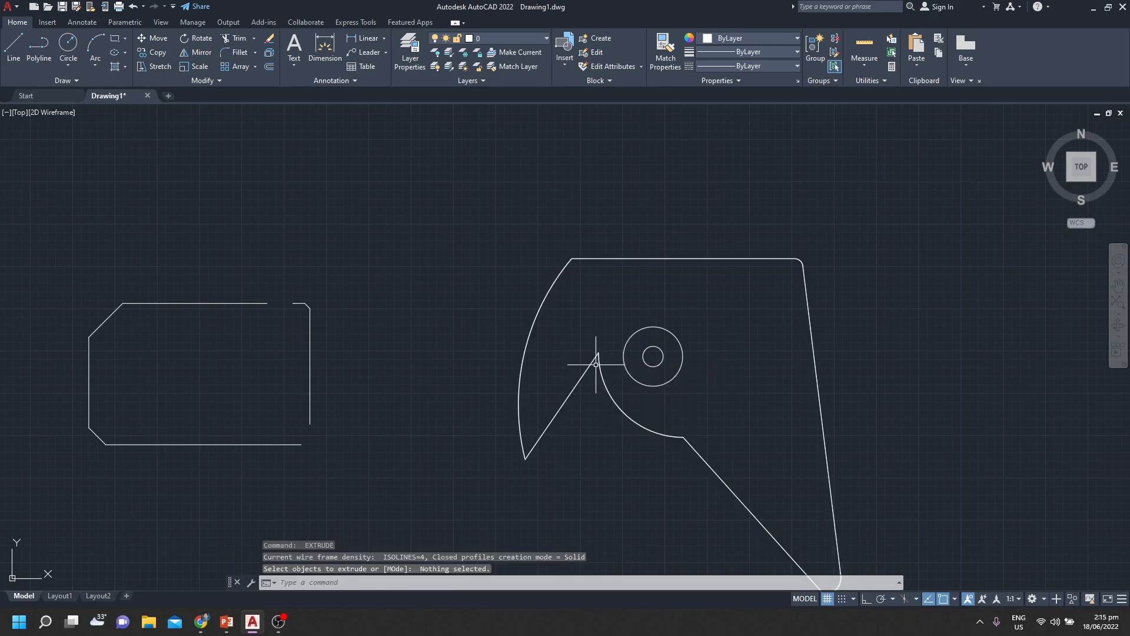
key(space)
click(599, 364)
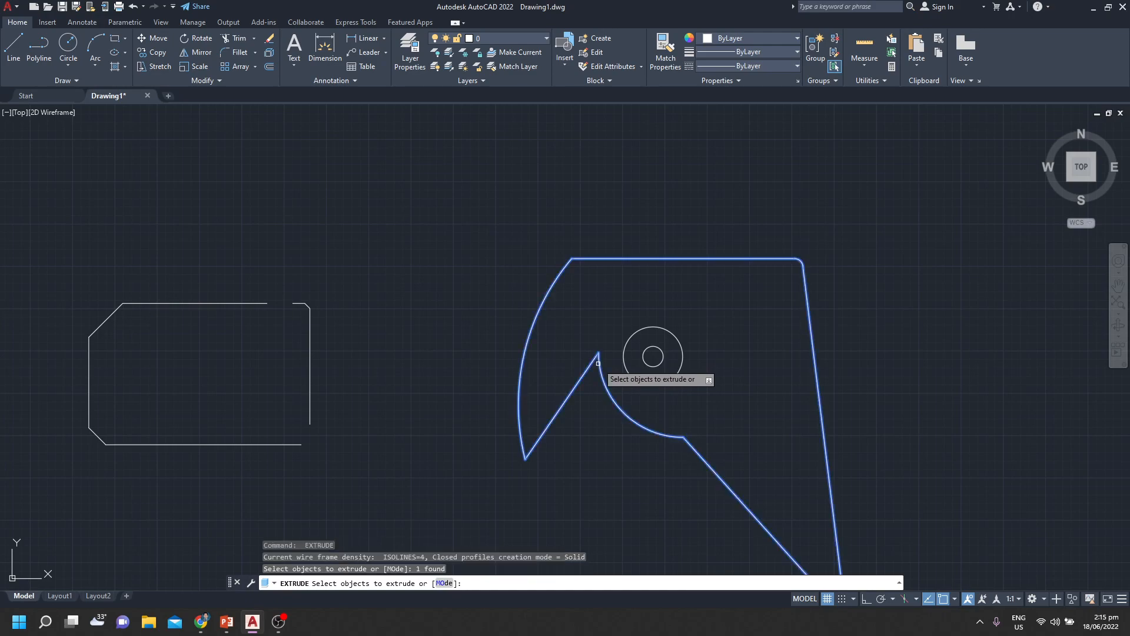
key(Return)
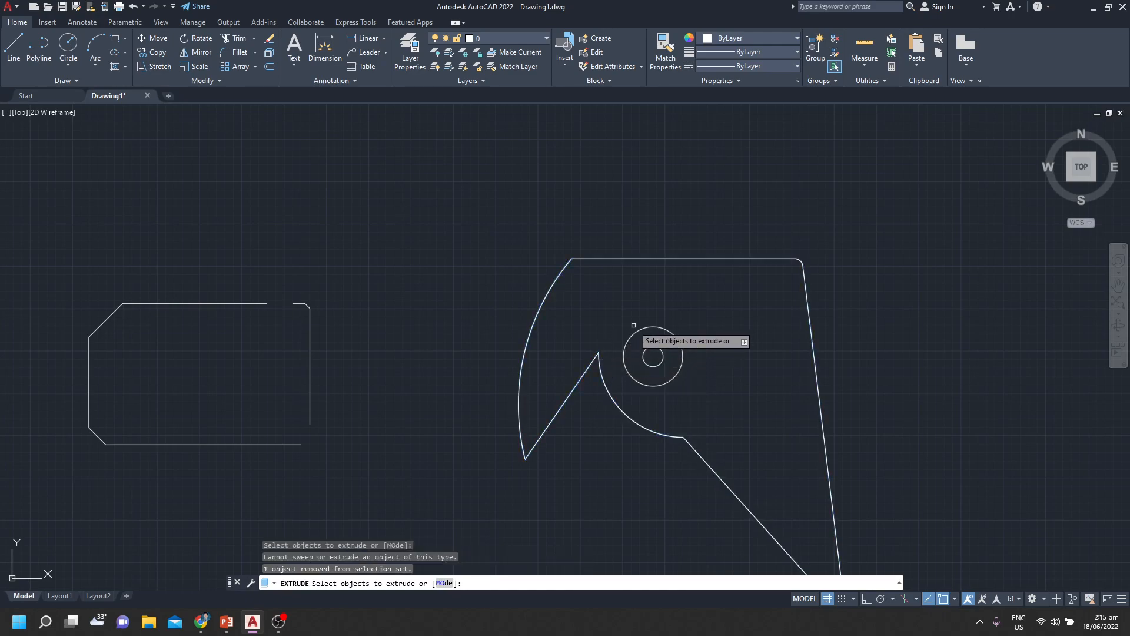
scroll(673, 321, down, 2)
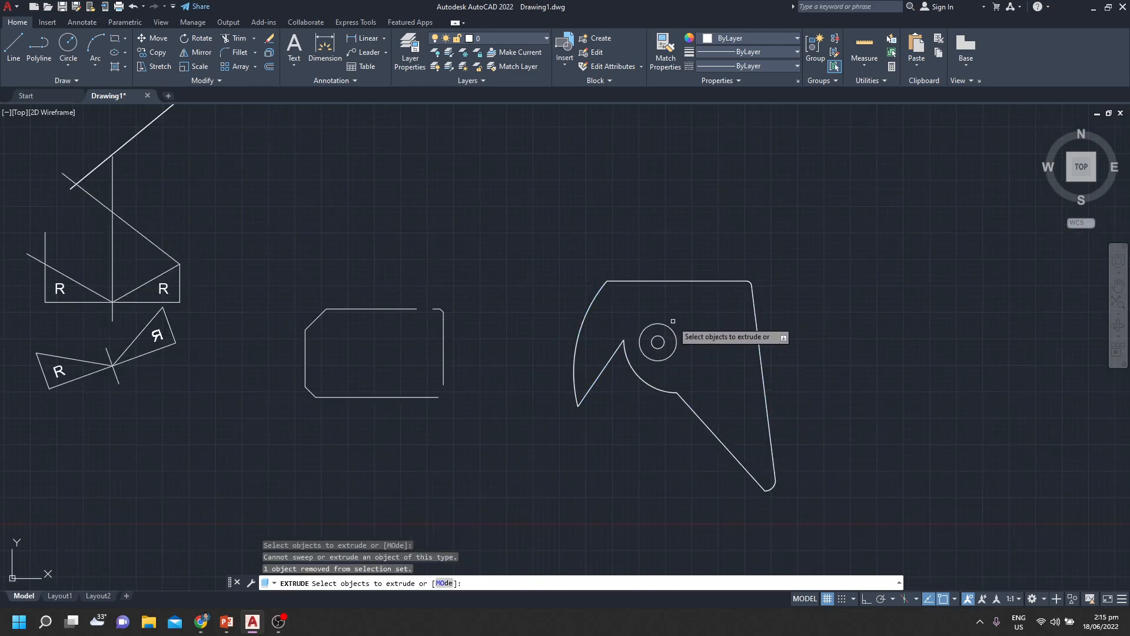
click(637, 371)
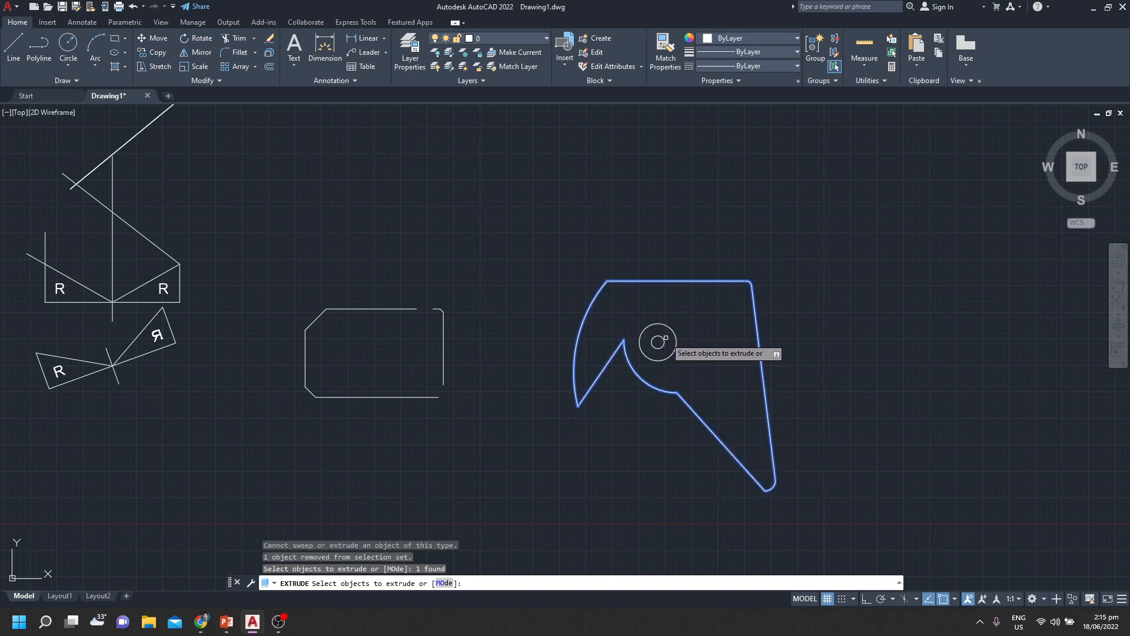
key(Return)
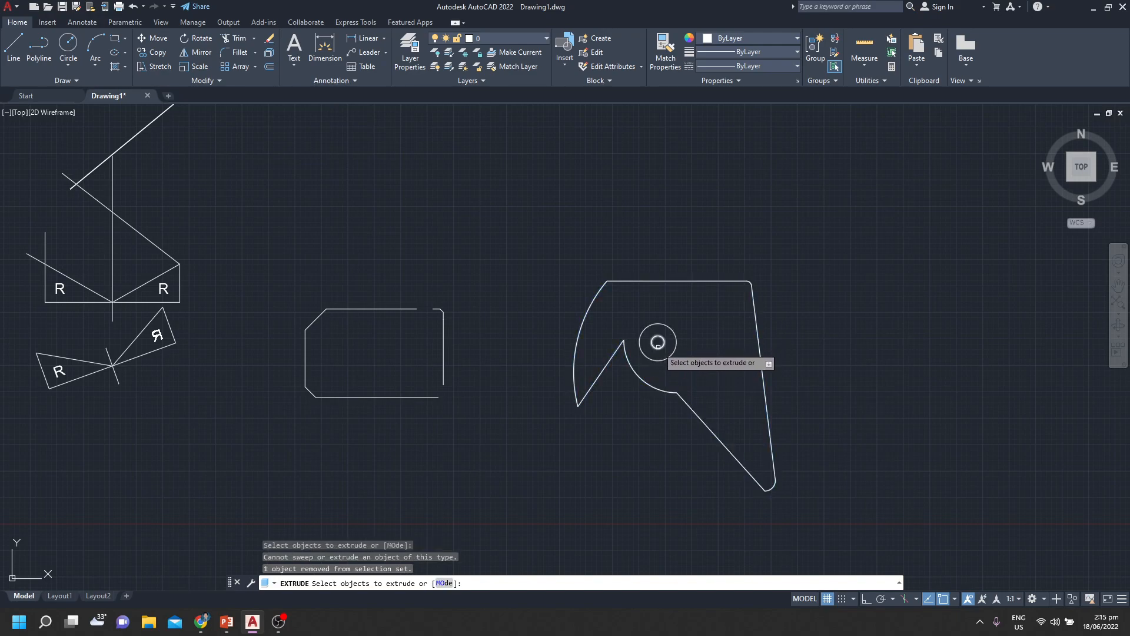
Extrude the two concentric circles inside the hook shape, picking a freehand height just beyond the shape's lower tip
click(668, 368)
click(652, 337)
key(Return)
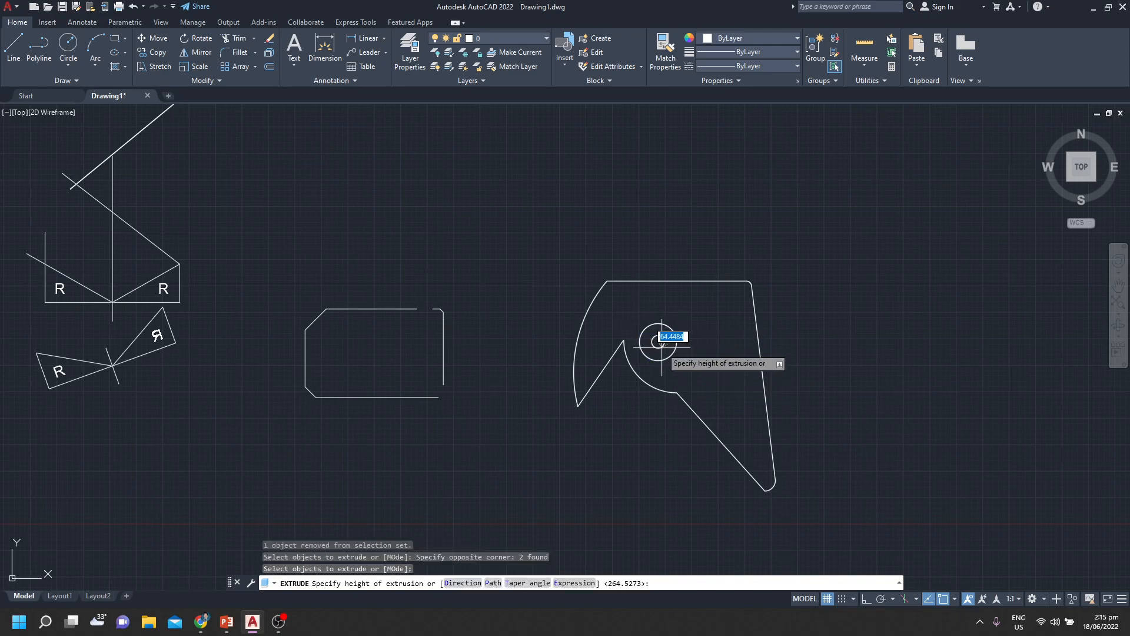
scroll(660, 342, up, 5)
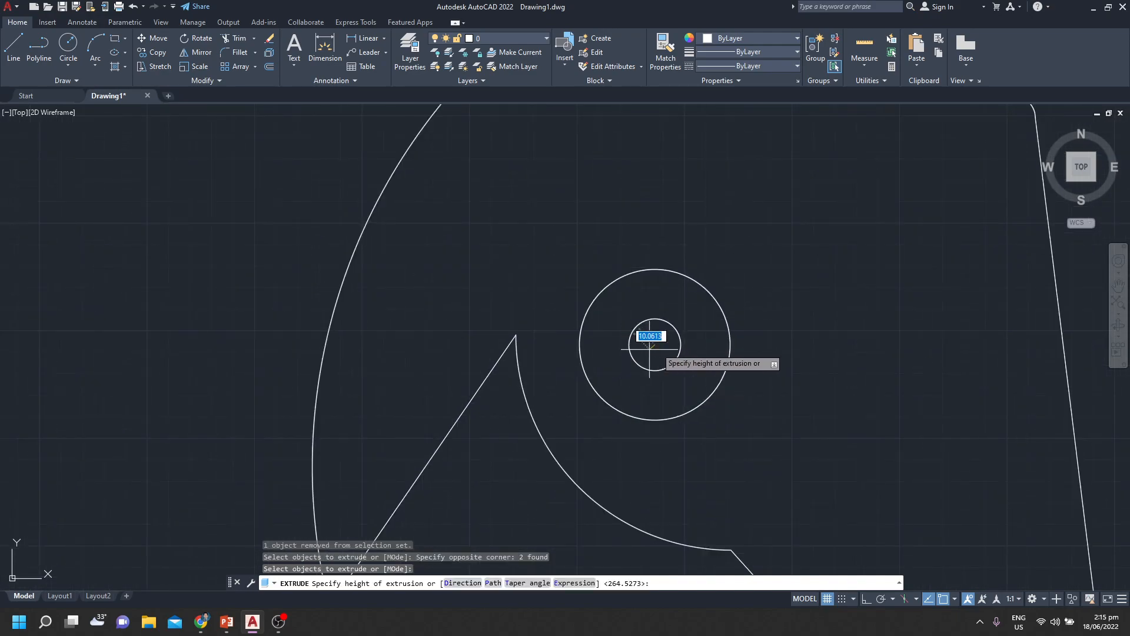
scroll(689, 388, down, 7)
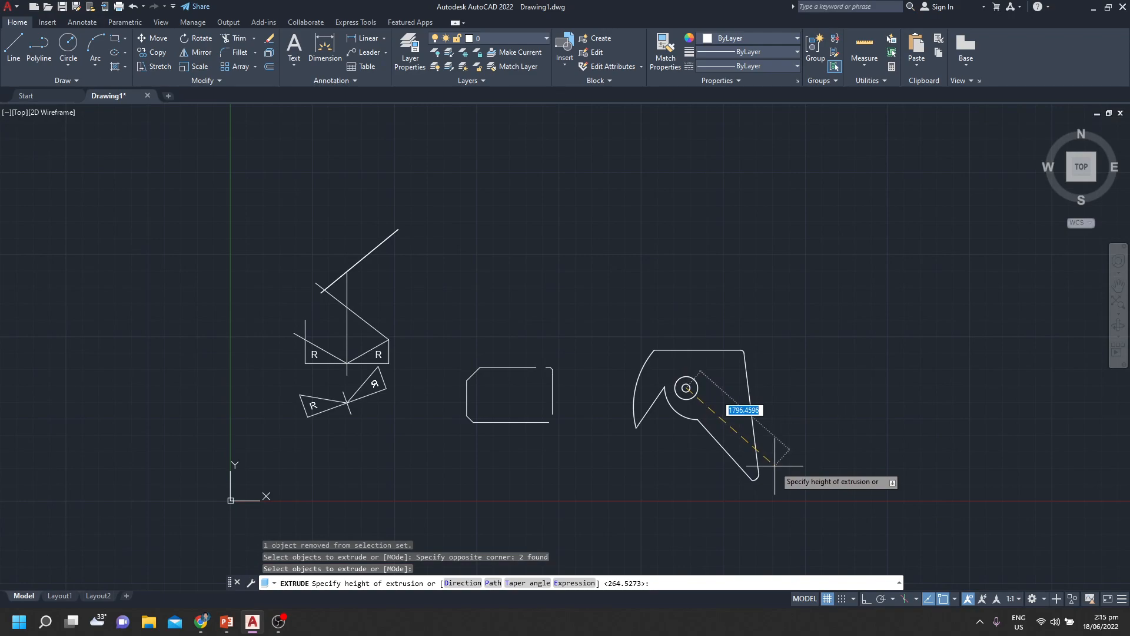
click(774, 487)
scroll(683, 403, up, 2)
mouse_move(683, 404)
middle_down()
mouse_move(664, 328)
mouse_move(688, 278)
middle_up()
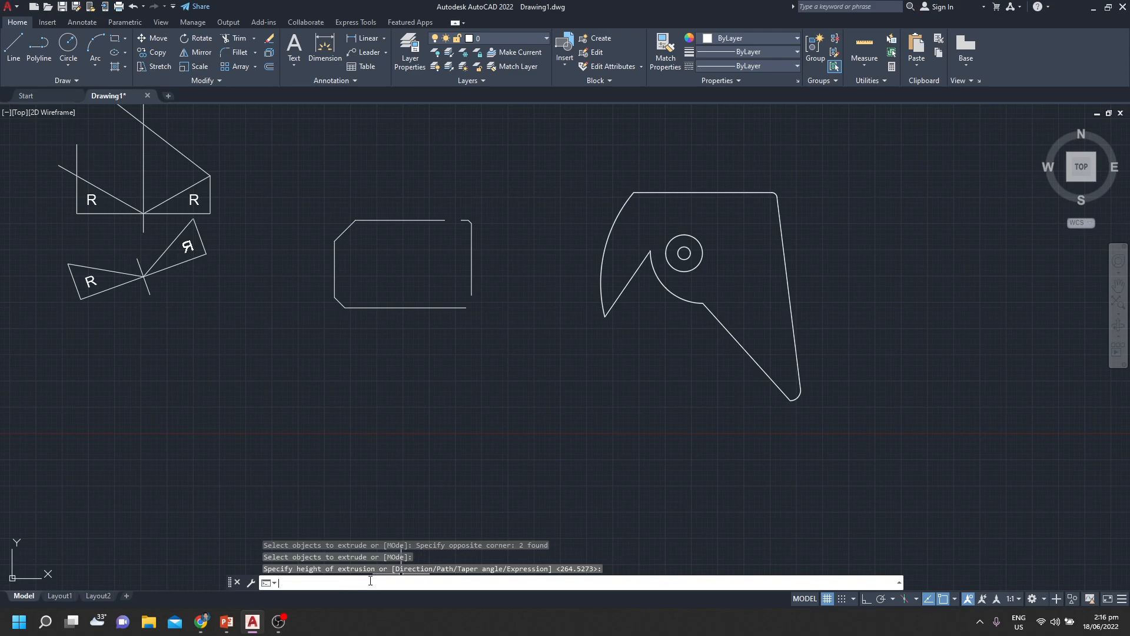
Enter 300 as a height on the command line and try to extrude the preselected hook solid with both circular solids
text(0)
key(Return)
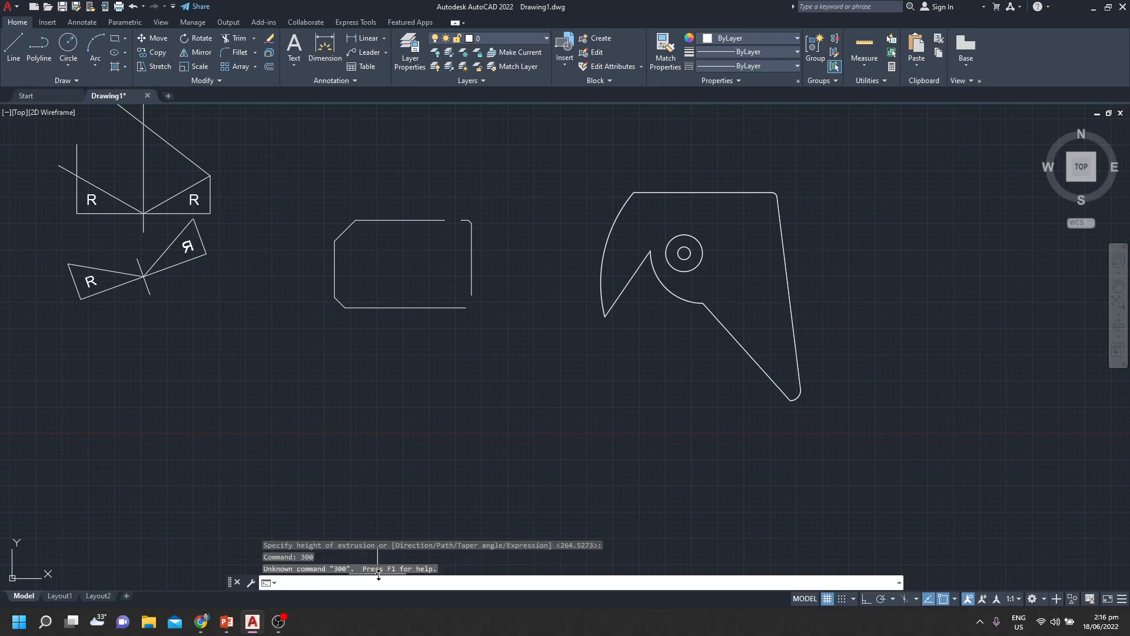
key(Escape)
key(Escape)
click(812, 182)
click(593, 337)
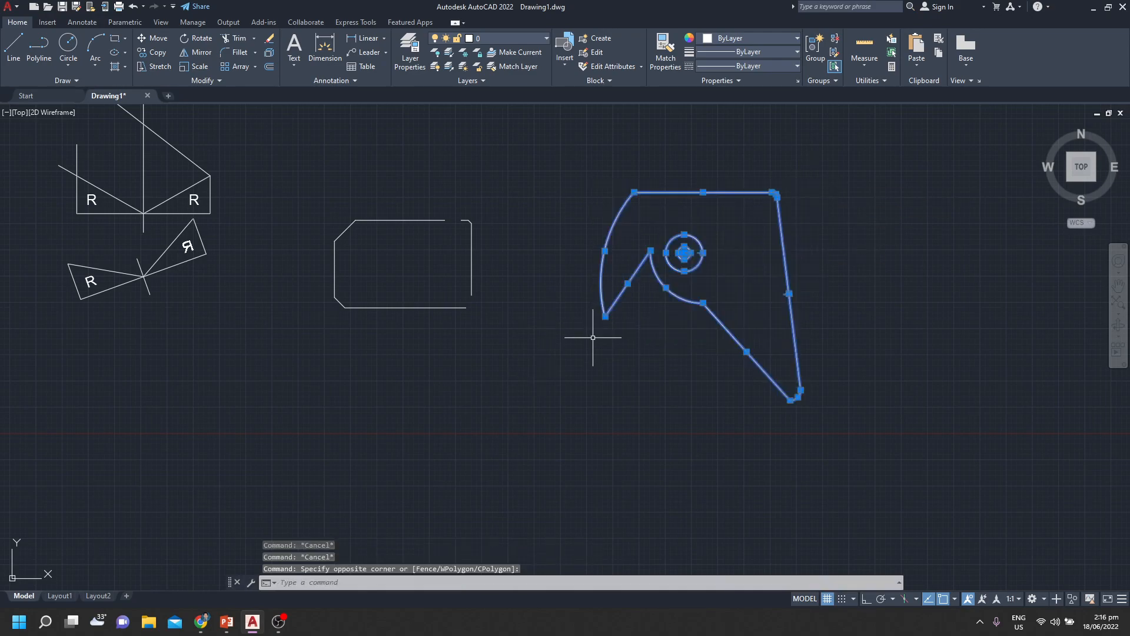
key(Return)
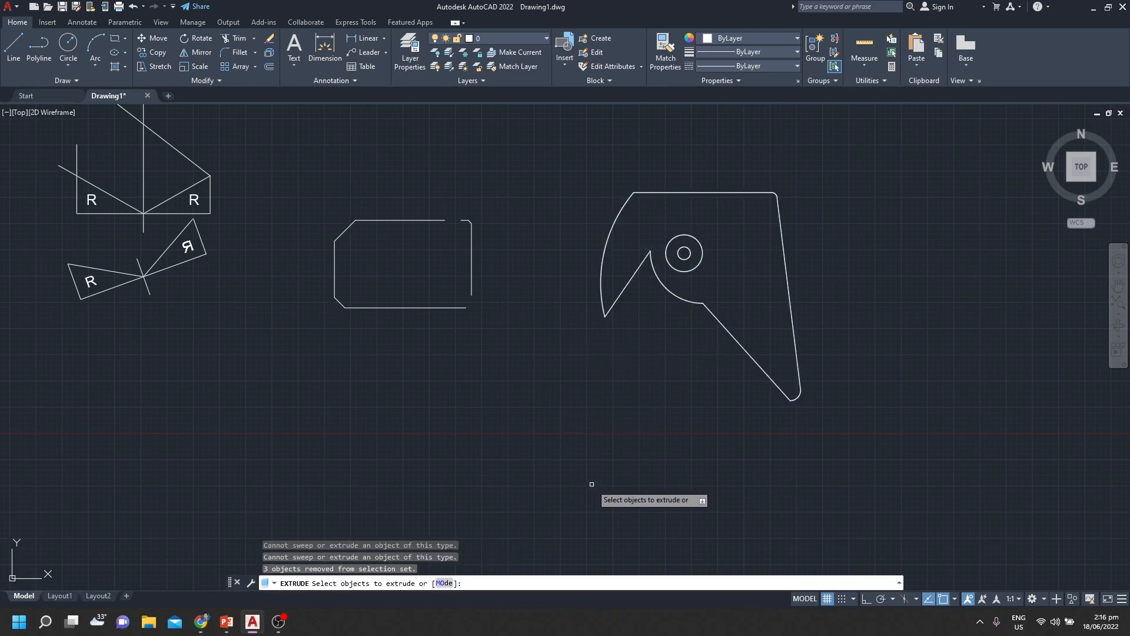
key(Escape)
Try to extrude the hook and both circular solids from a crossing selection, entering 300 as the height
key(Return)
click(803, 171)
click(631, 350)
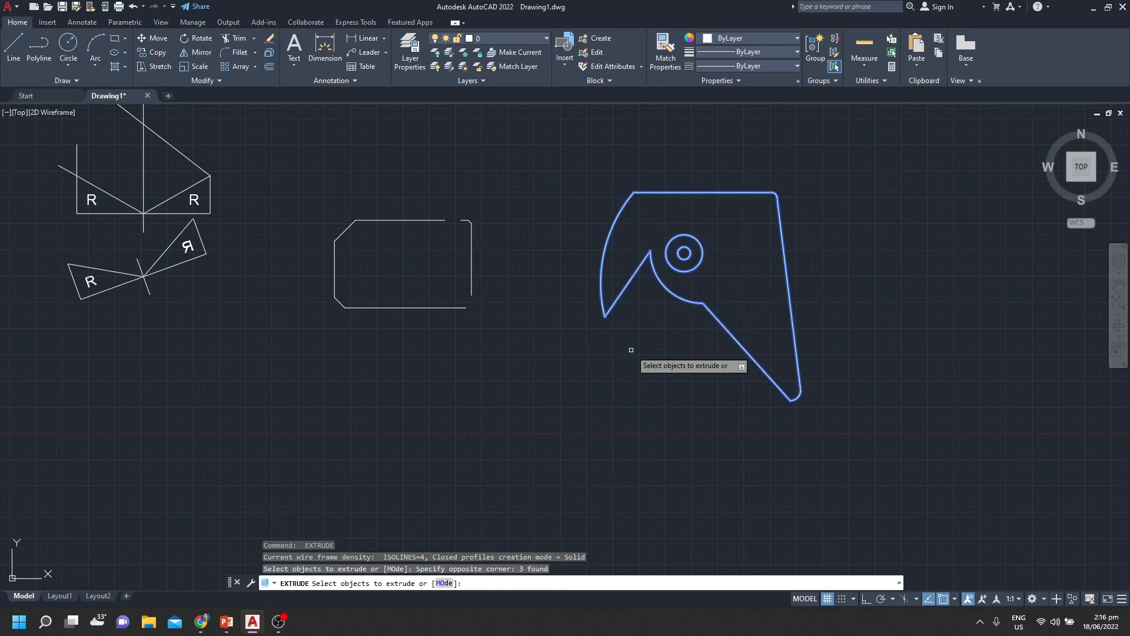
key(Return)
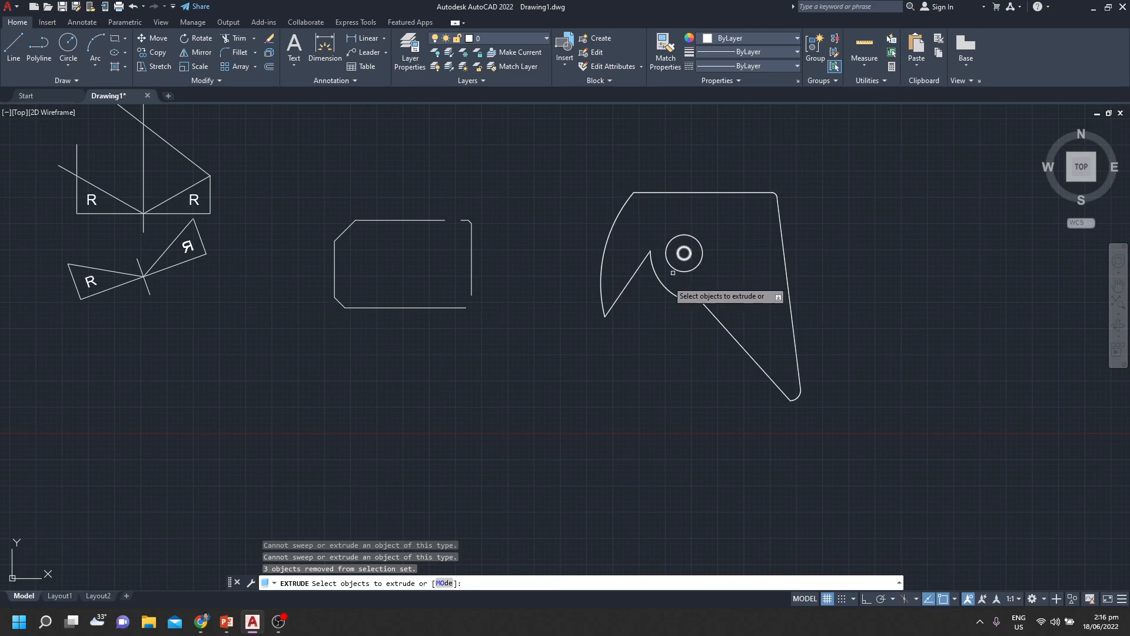
text(3)
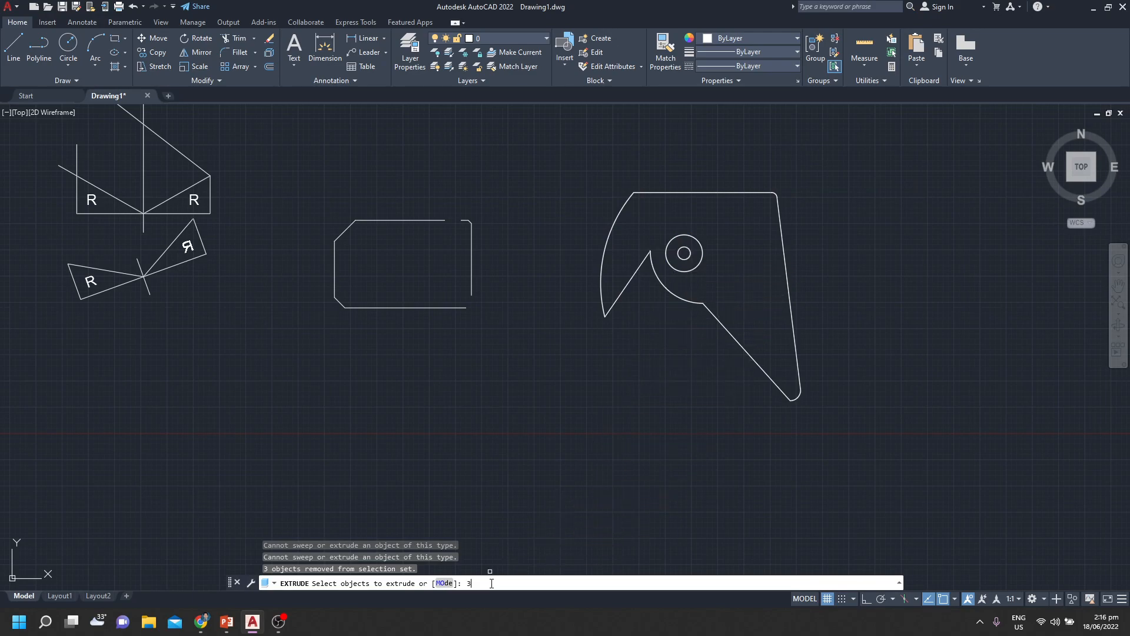
text(00)
key(Return)
click(783, 189)
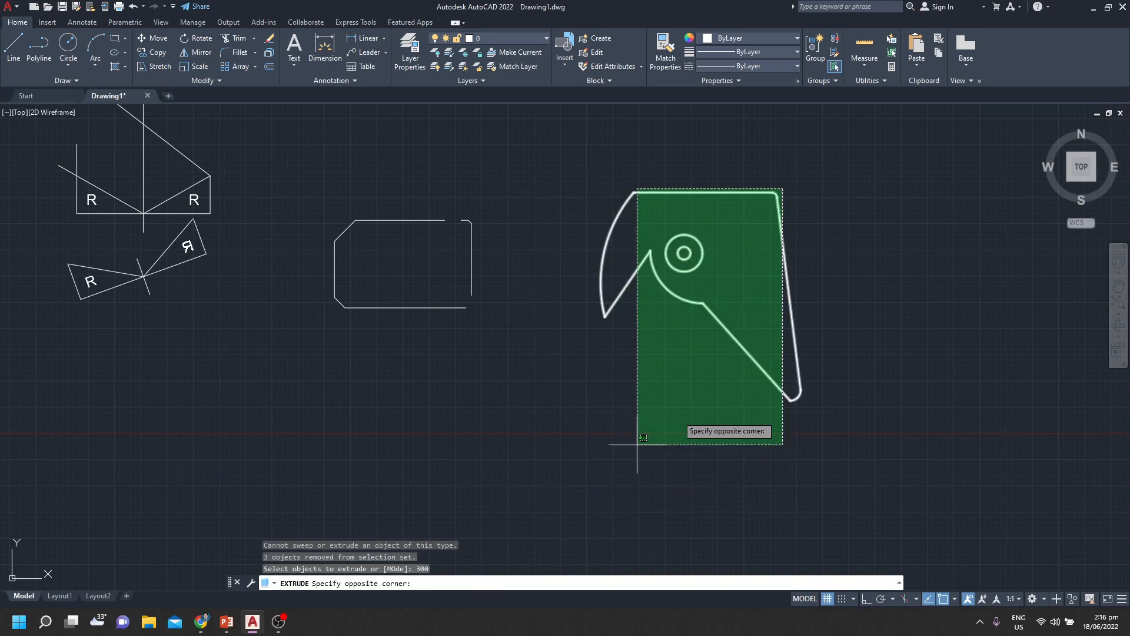
click(684, 318)
key(Return)
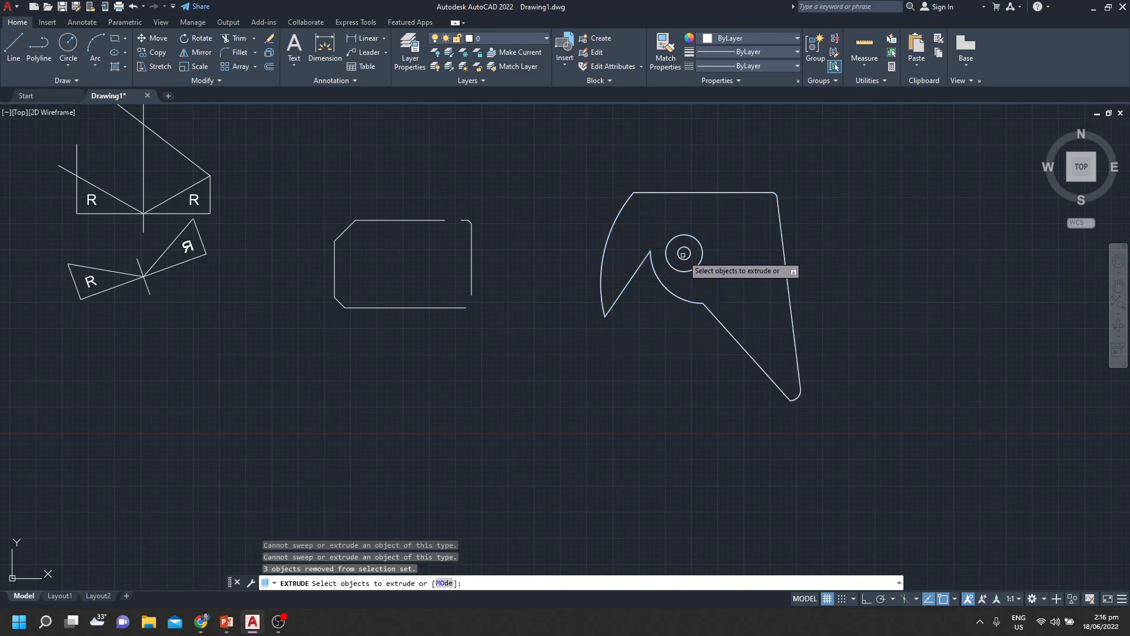
Try again to extrude the hook and both circular solids, using wide crossing selections over the whole upper part of the shape
key(Return)
key(Return)
click(757, 172)
click(637, 329)
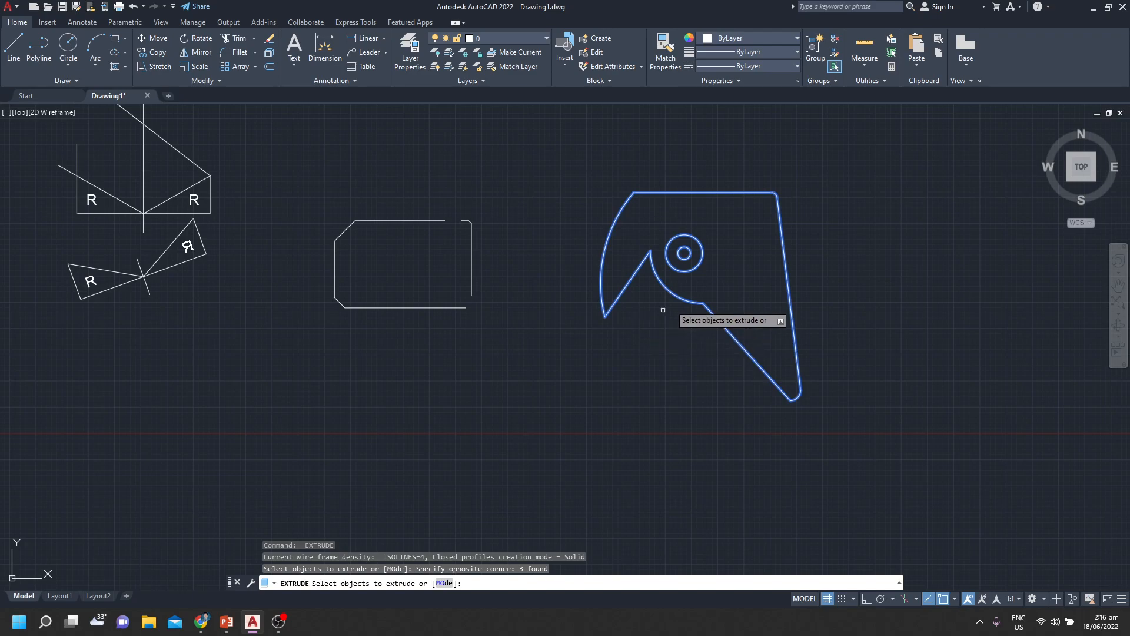
key(Return)
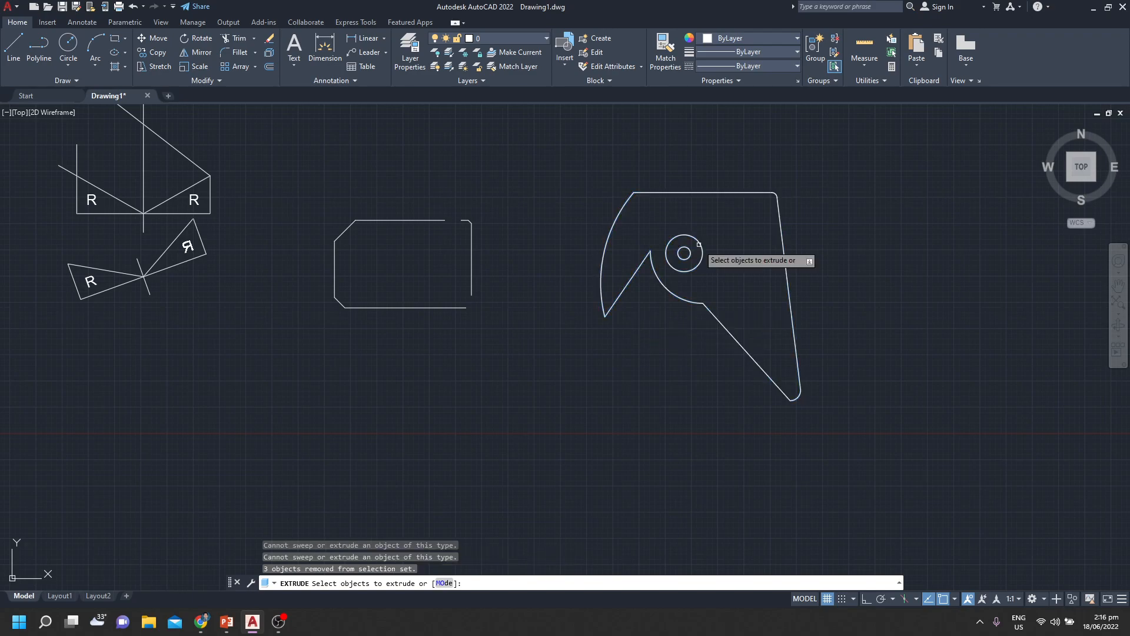
click(800, 152)
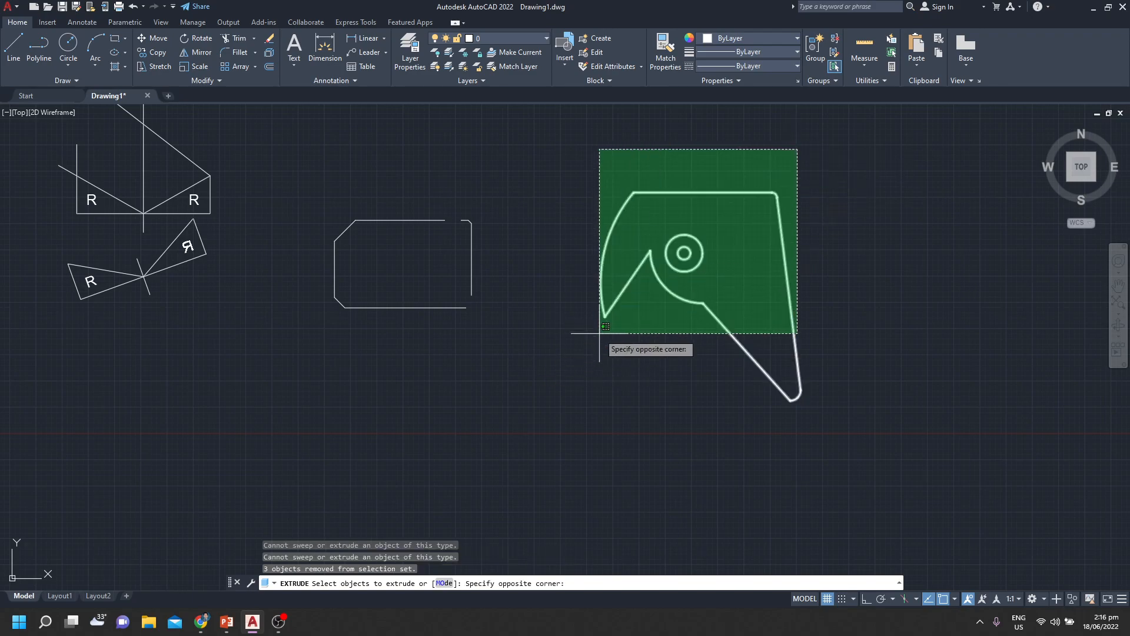
click(600, 333)
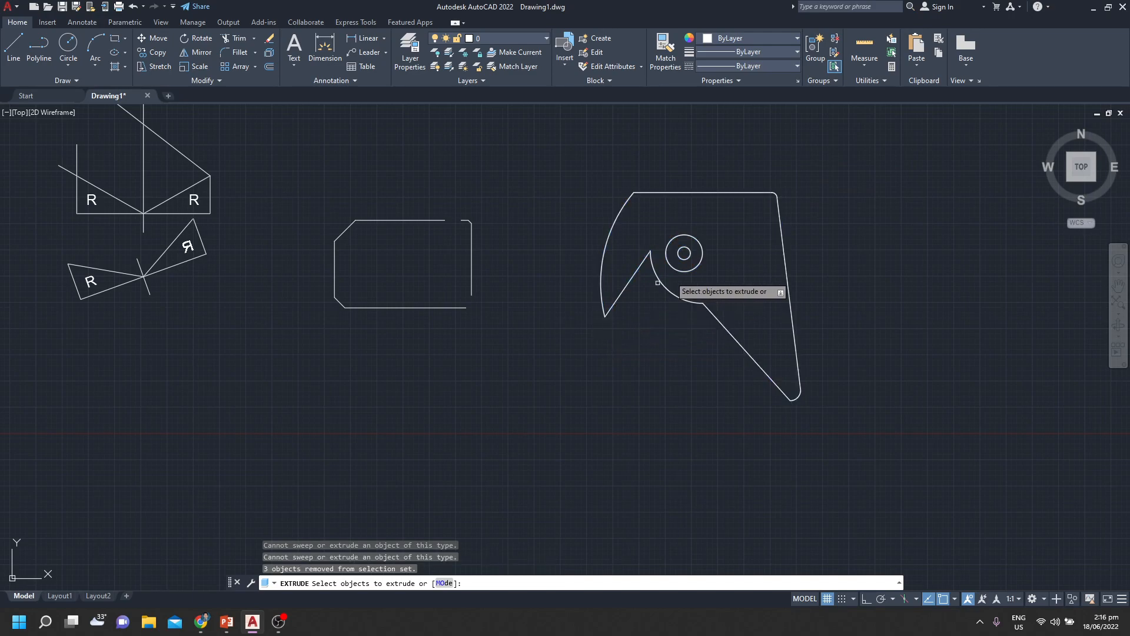
Try to extrude the same solids from a small crossing selection around the circles and the hook's inner arc, and end the Extrude command
click(705, 311)
click(666, 243)
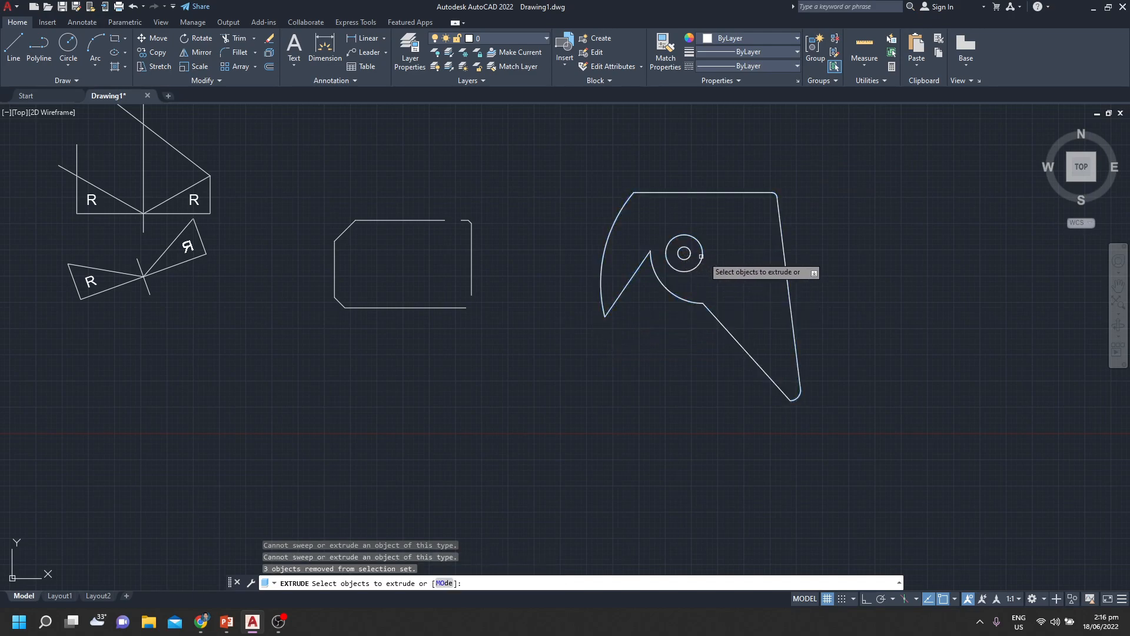
scroll(733, 269, down, 4)
middle_drag(676, 298, 550, 429)
scroll(755, 381, up, 4)
key(Escape)
key(Escape)
scroll(589, 379, up, 3)
middle_drag(689, 383, 560, 429)
scroll(566, 336, down, 2)
middle_drag(575, 379, 585, 411)
scroll(651, 396, down, 2)
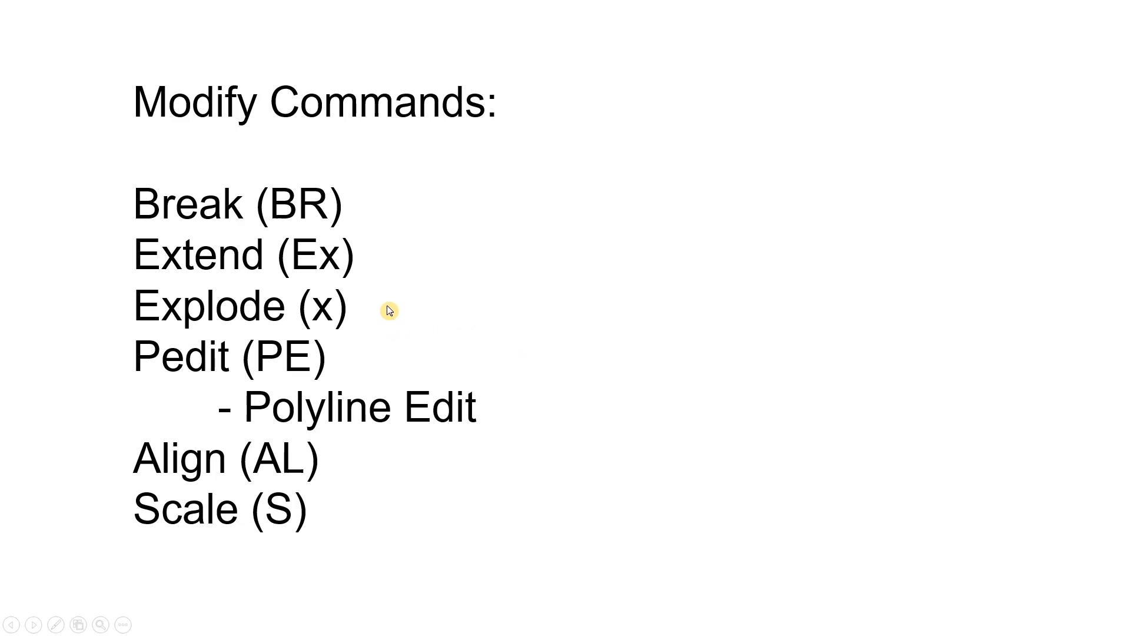
Switch from the slides to AutoCAD and draw a freehand rectangle beside the hook shape, about one and a half times the hook's width
key(alt+Tab)
mouse_move(630, 422)
middle_down()
mouse_move(384, 452)
mouse_move(250, 419)
middle_up()
mouse_move(520, 412)
middle_down()
mouse_move(383, 302)
mouse_move(298, 343)
middle_up()
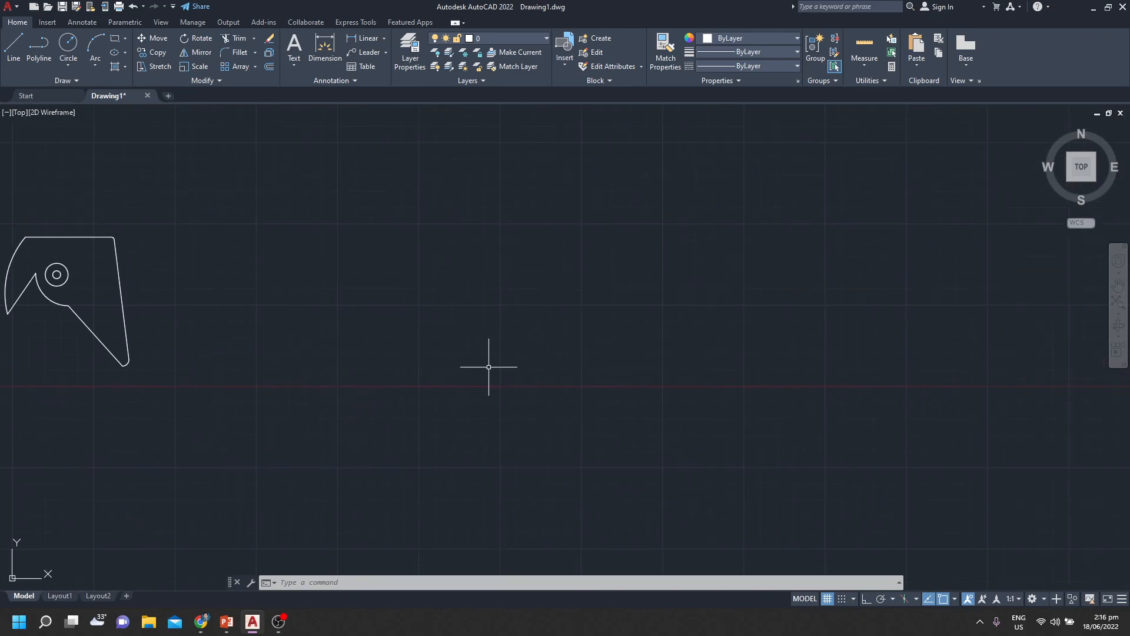
text(C)
key(Return)
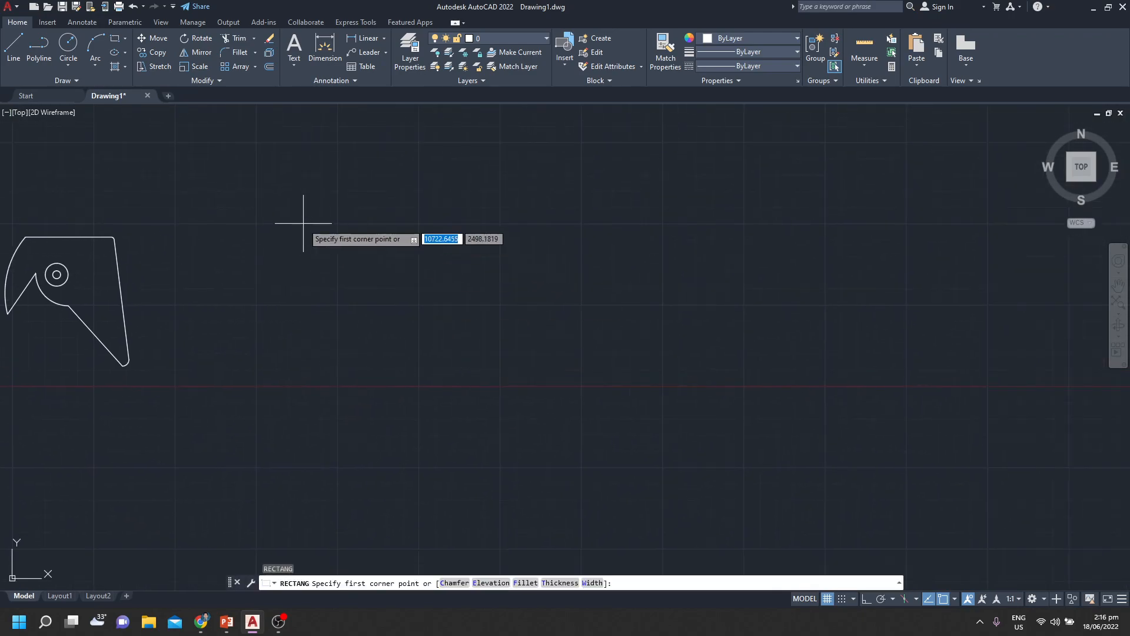
click(312, 254)
click(498, 392)
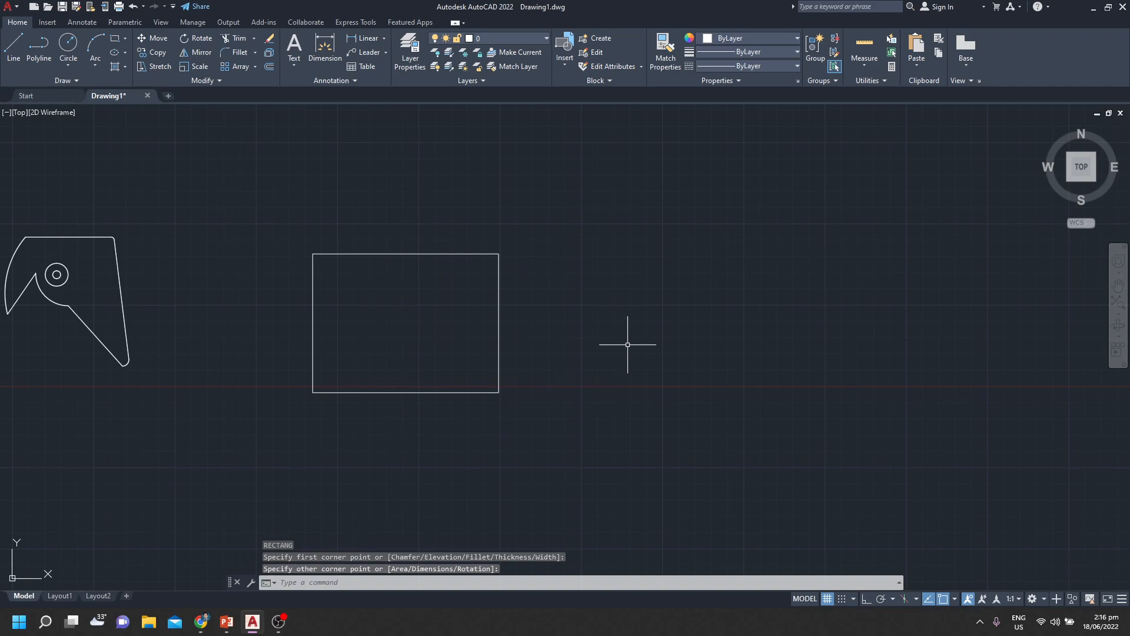
key(Escape)
key(Escape)
key(Escape)
middle_drag(548, 290, 646, 372)
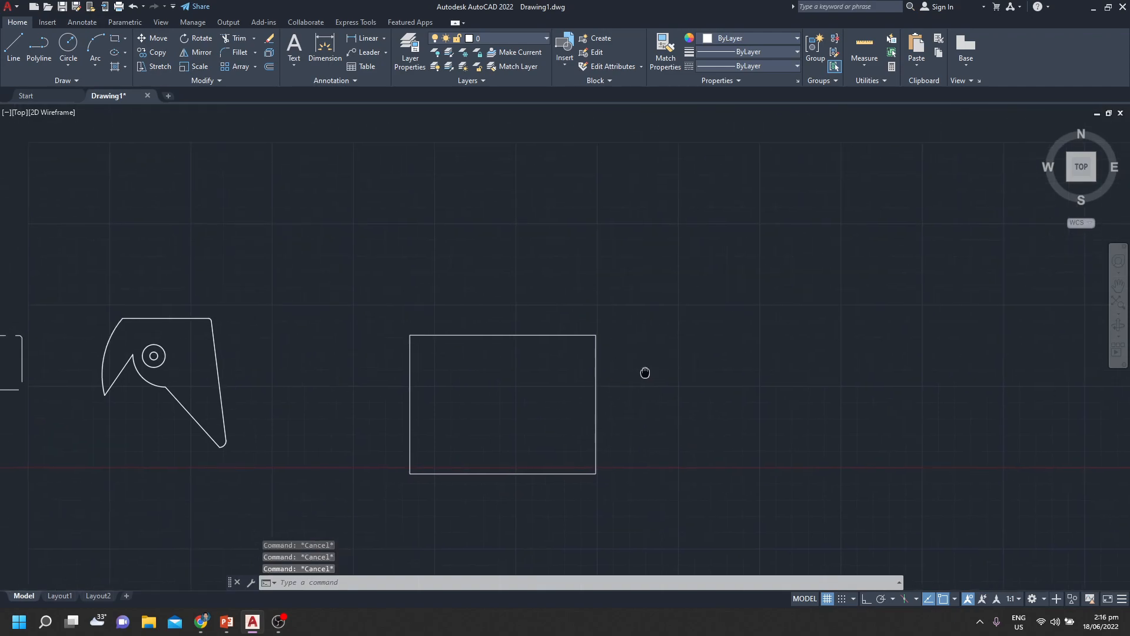
key(alt+Tab)
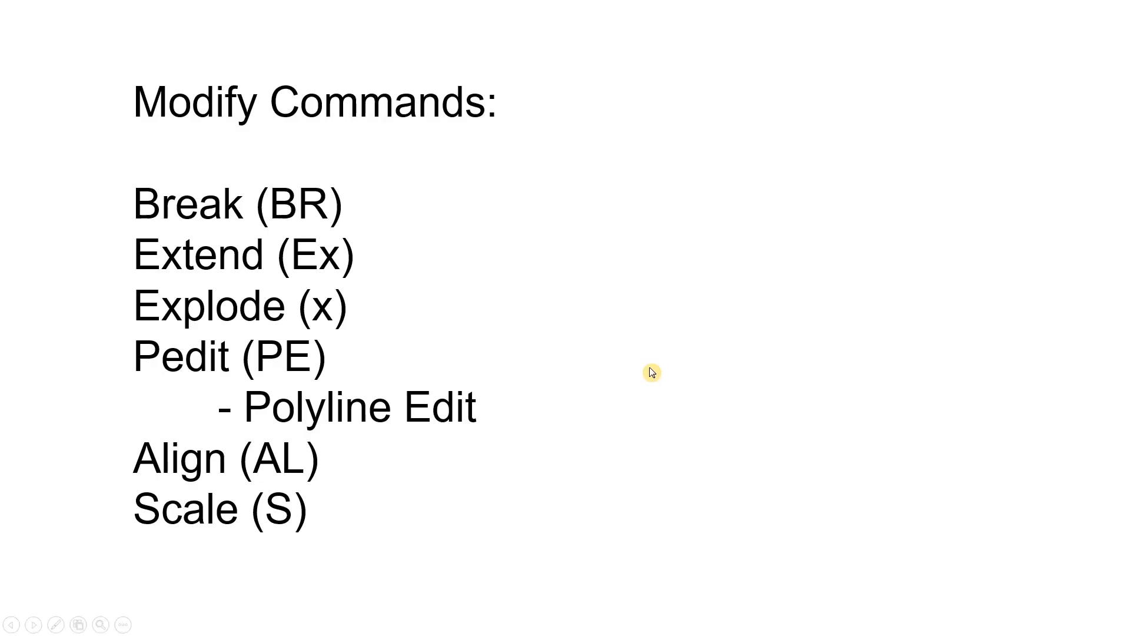
key(alt+Tab)
key(alt+Tab)
key(alt+Tab)
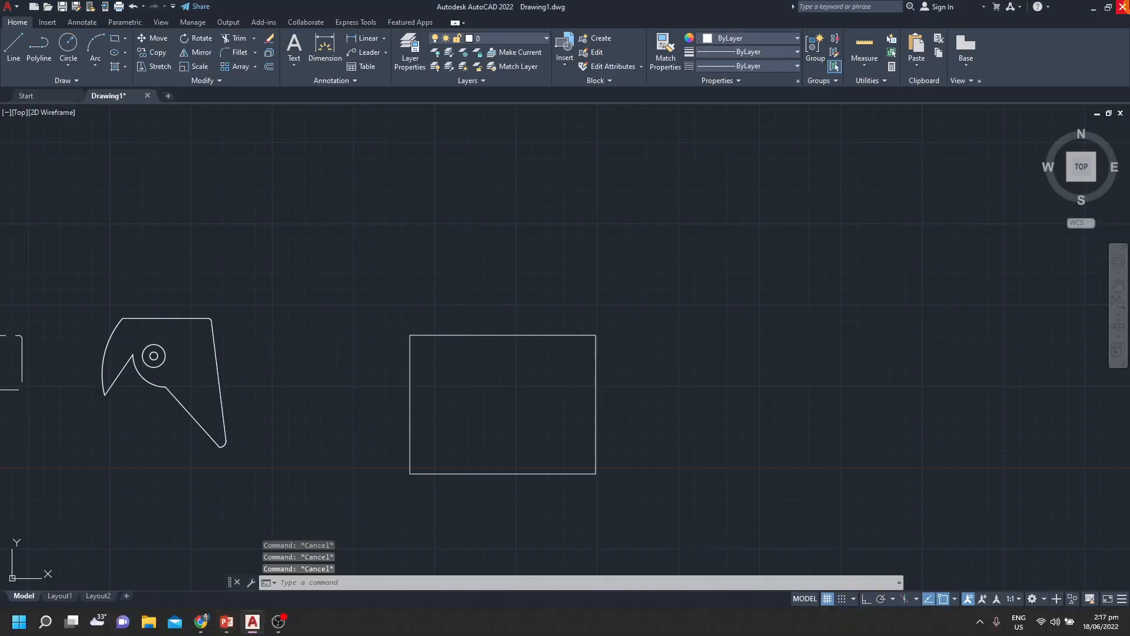
click(279, 622)
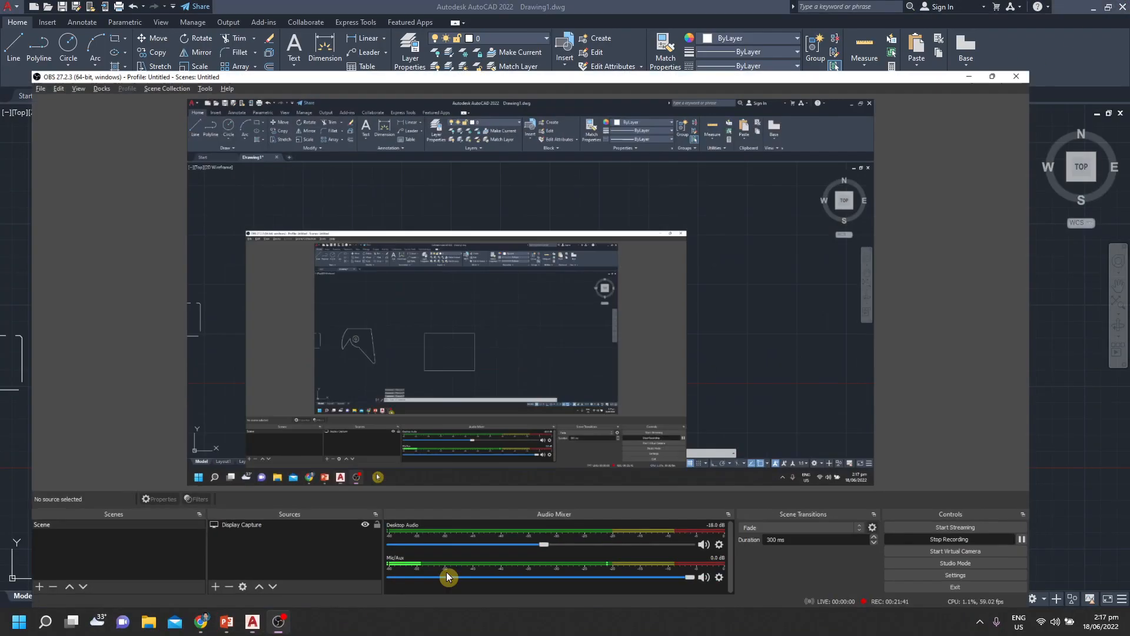